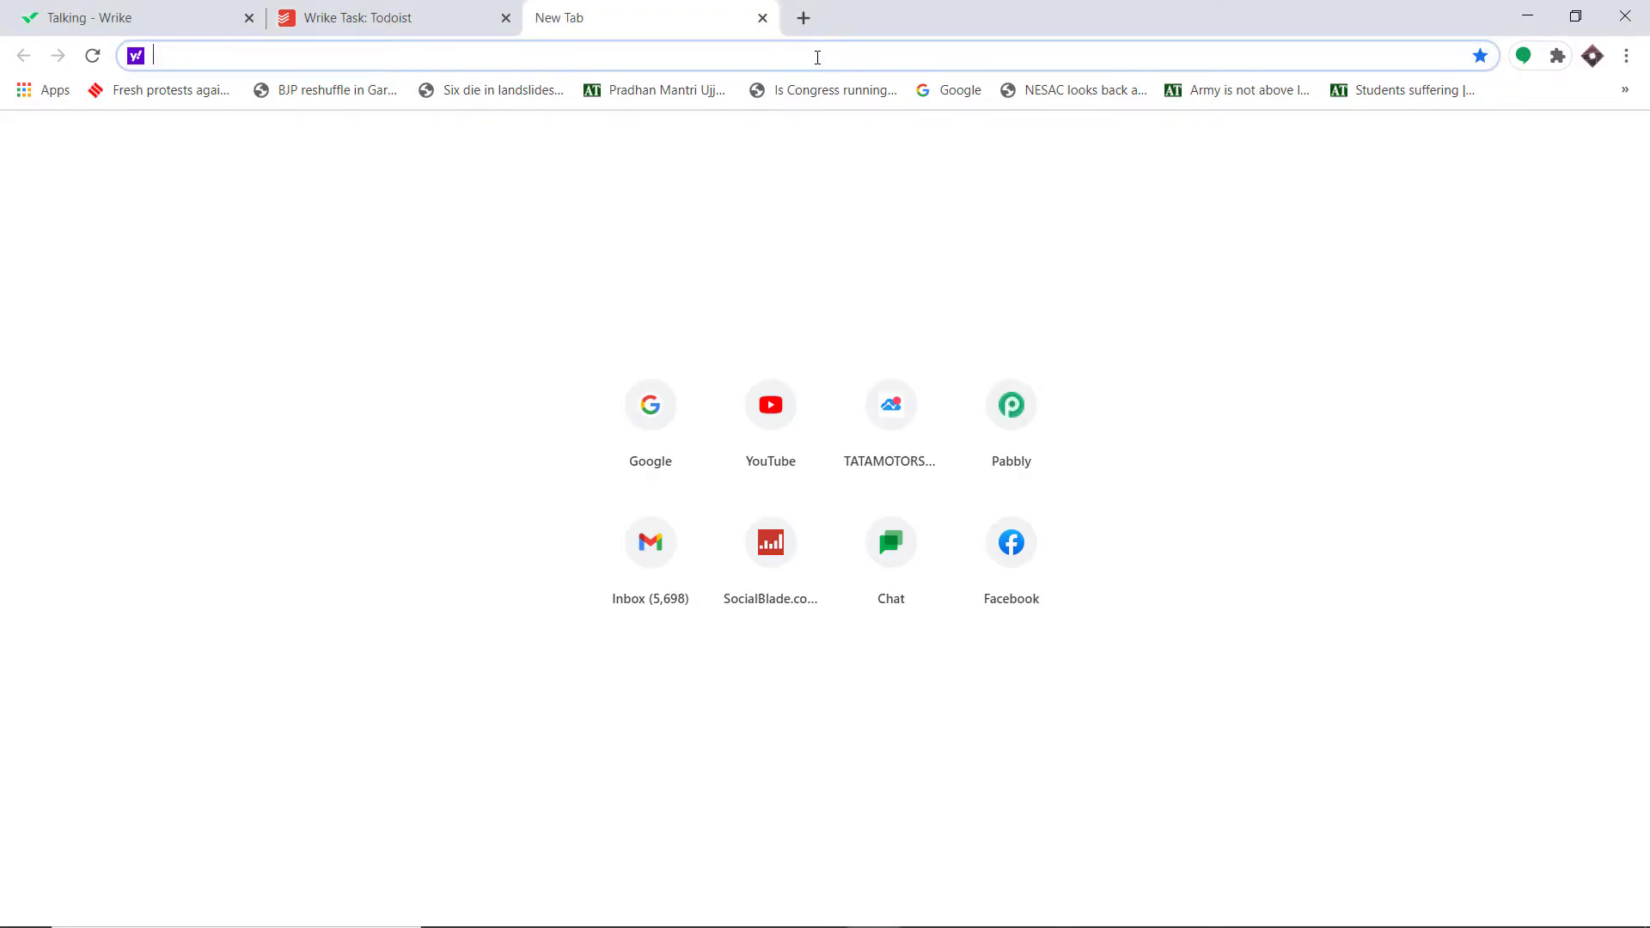
Go to pabbly.com and open the product page for Connect.
text(p)
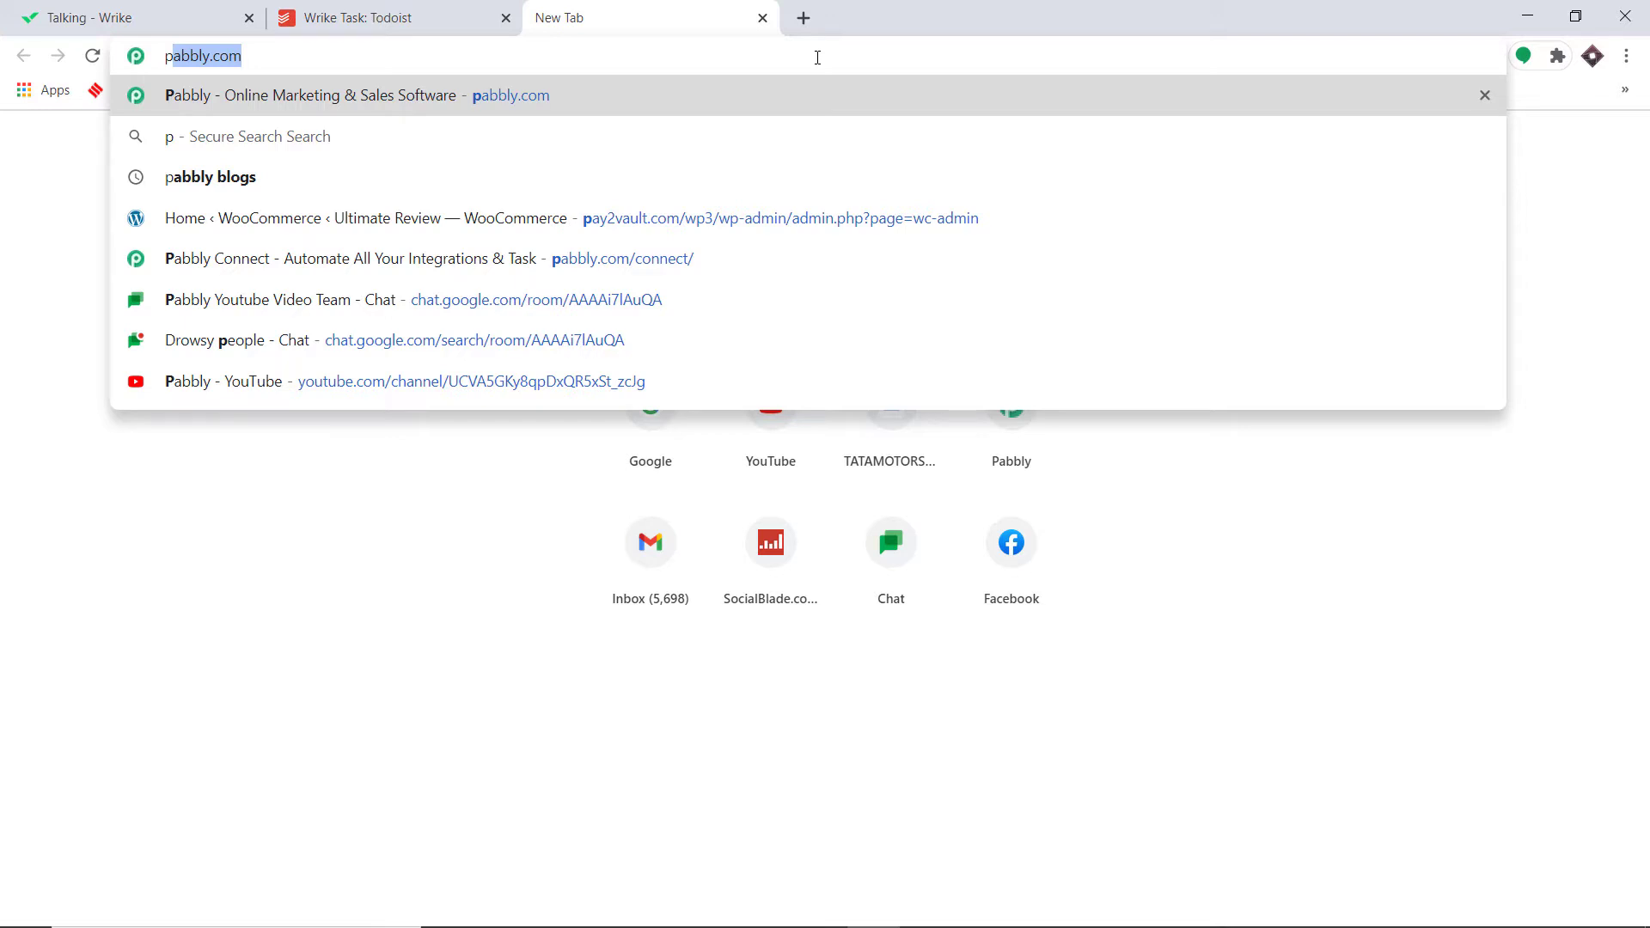
key(Return)
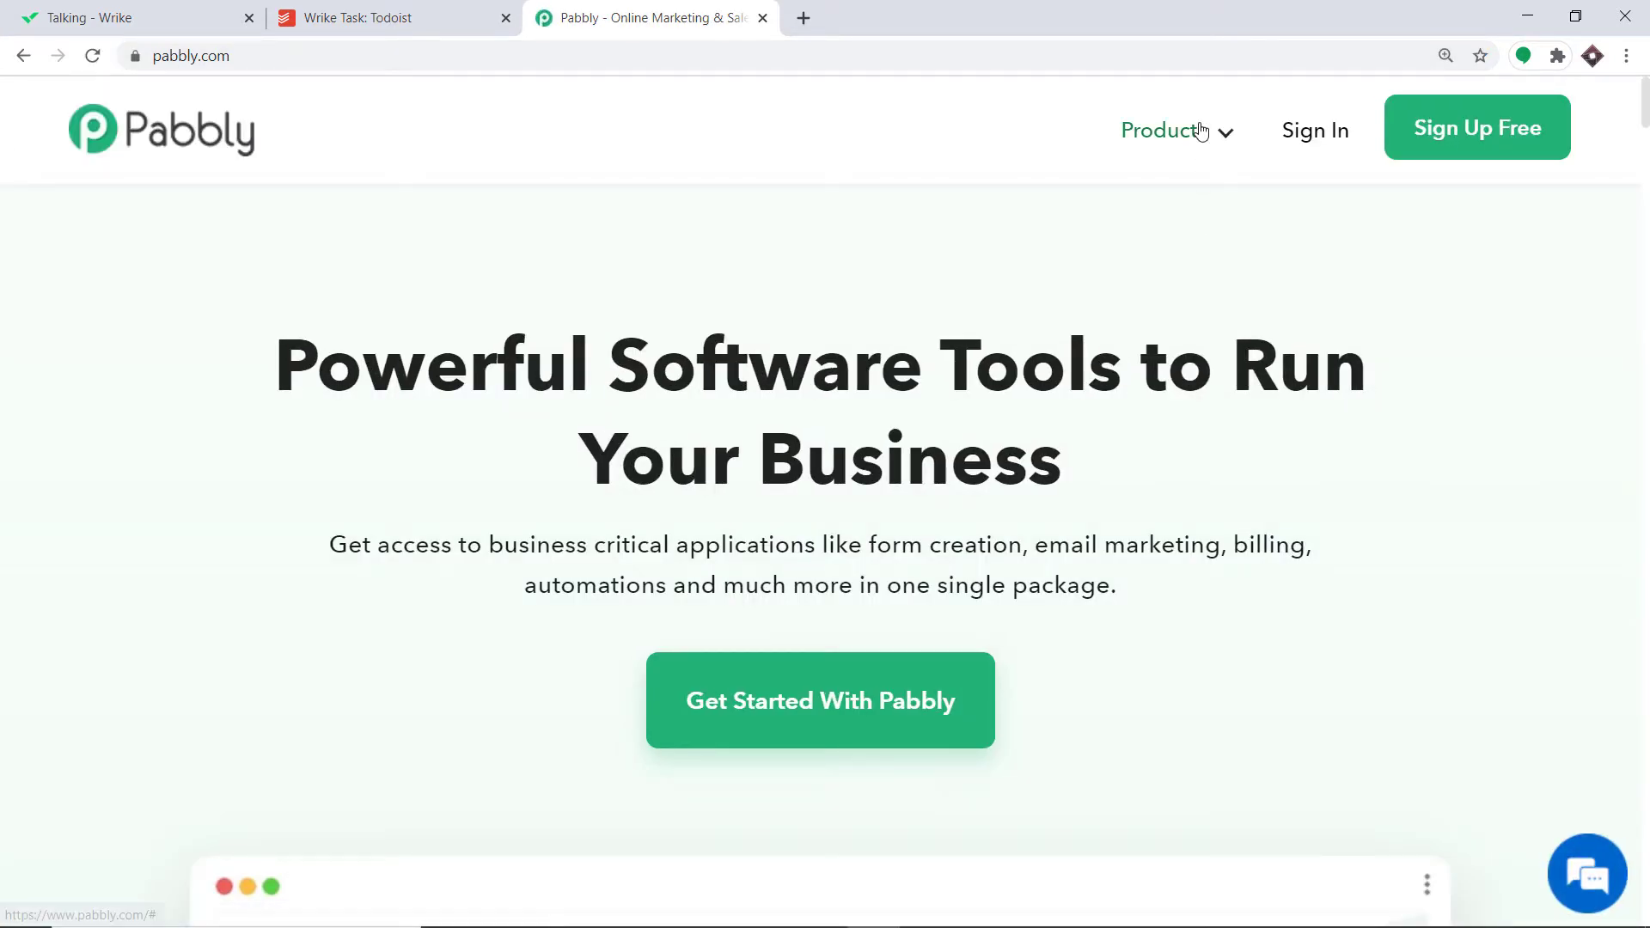
mouse_move(1200, 130)
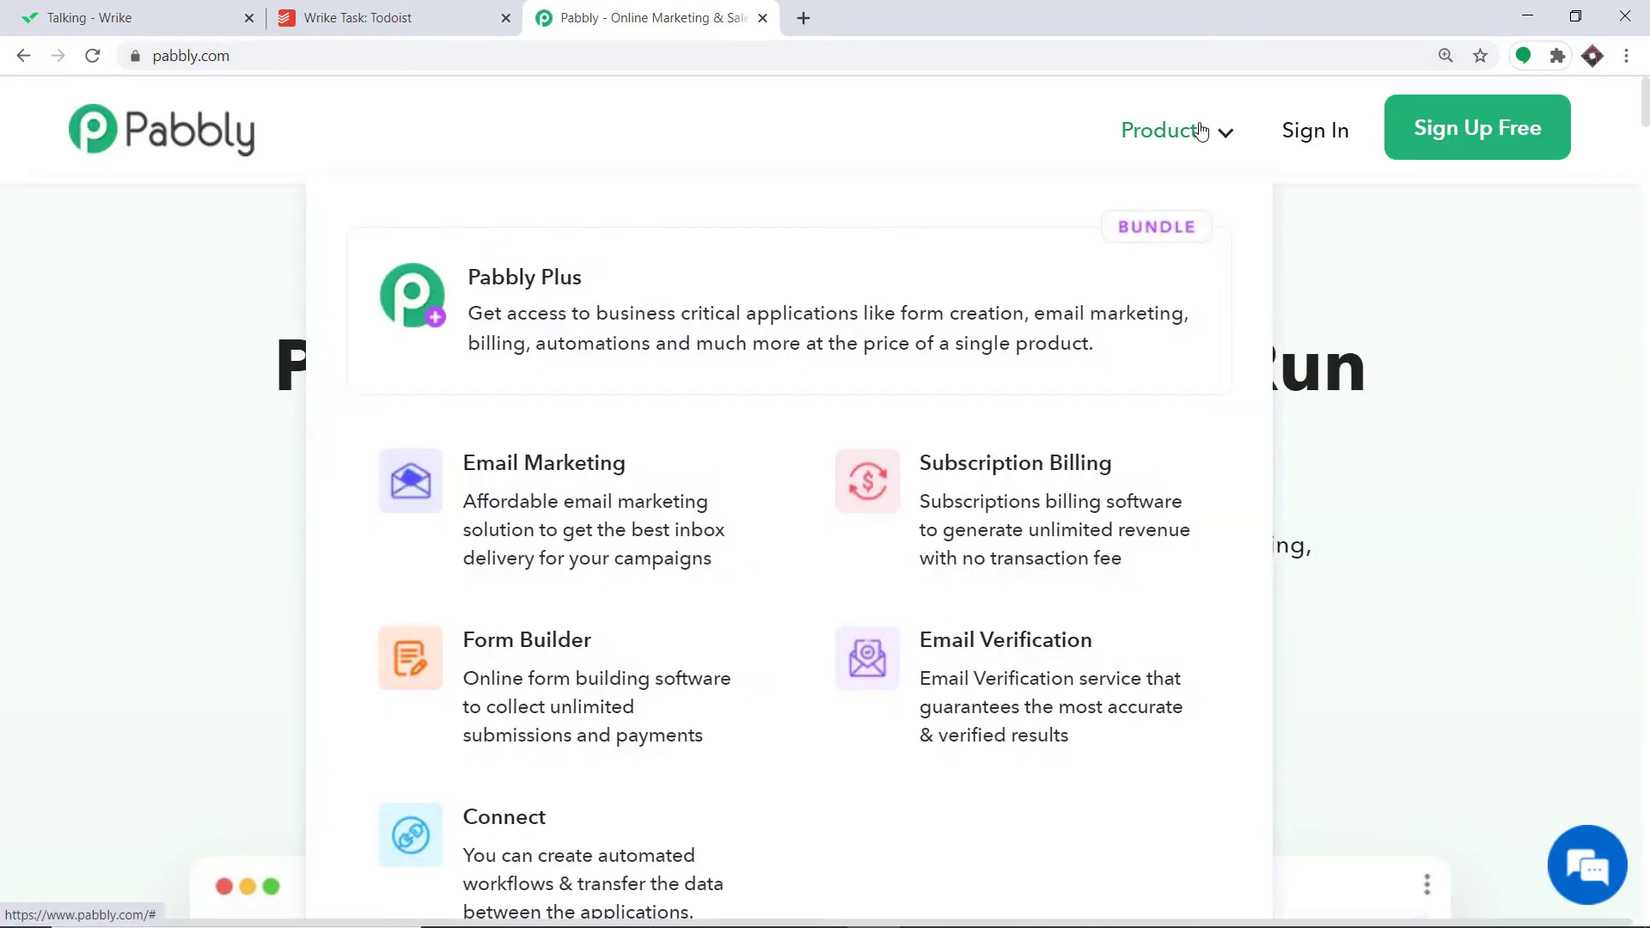
click(503, 854)
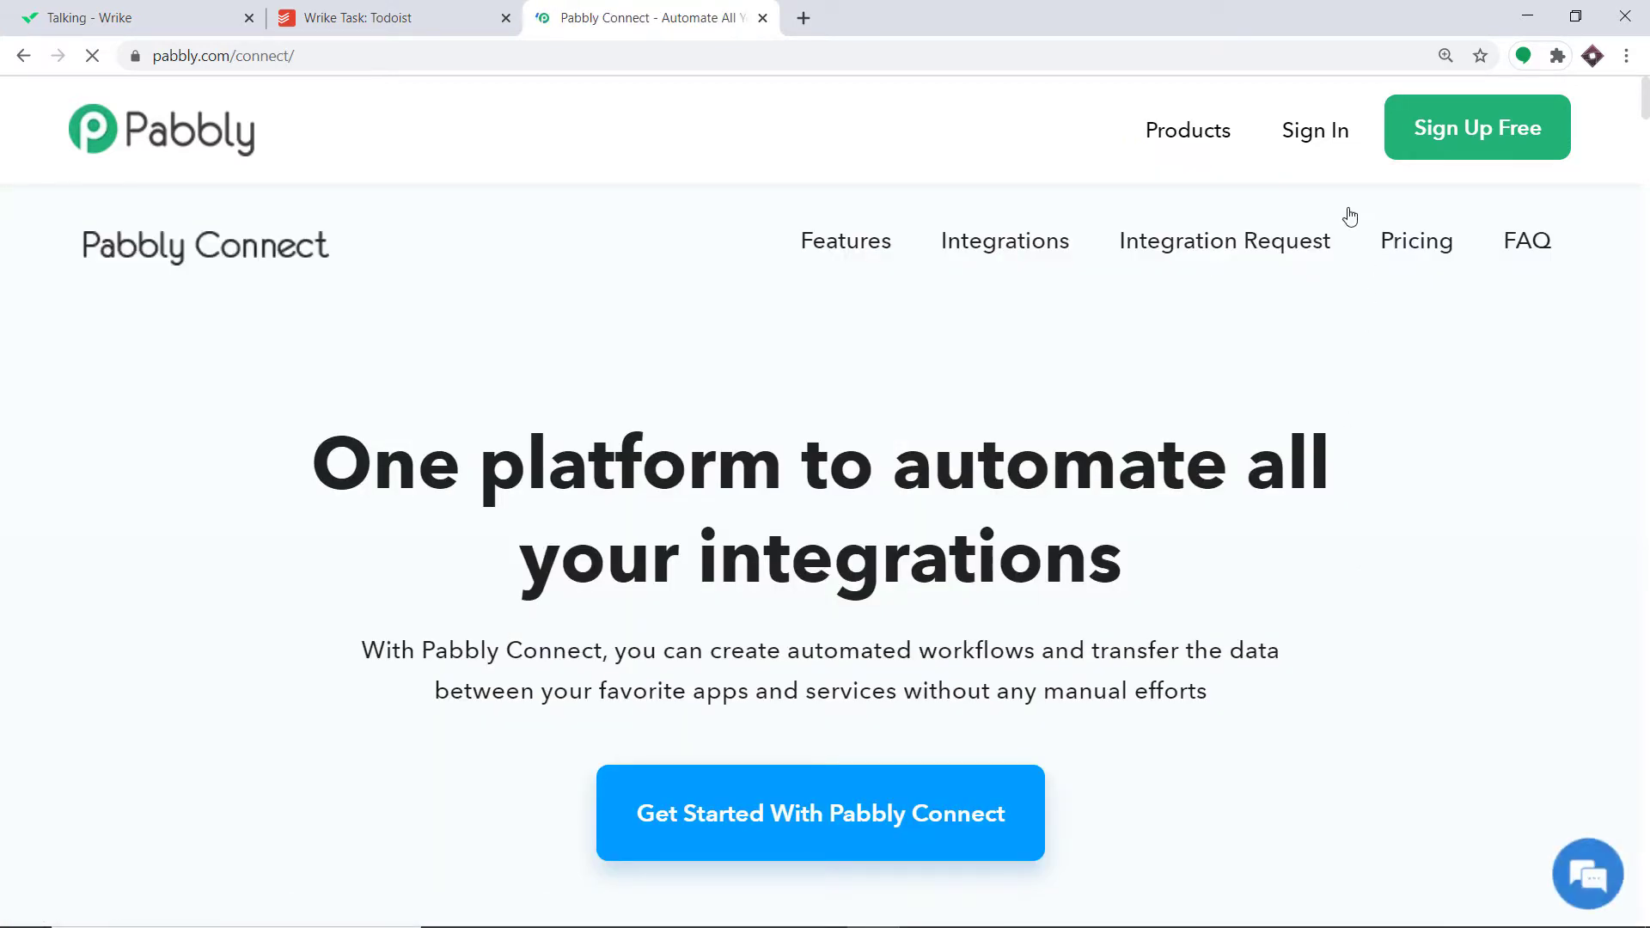
Sign in to the Pabbly account and access the Connect application.
click(1320, 140)
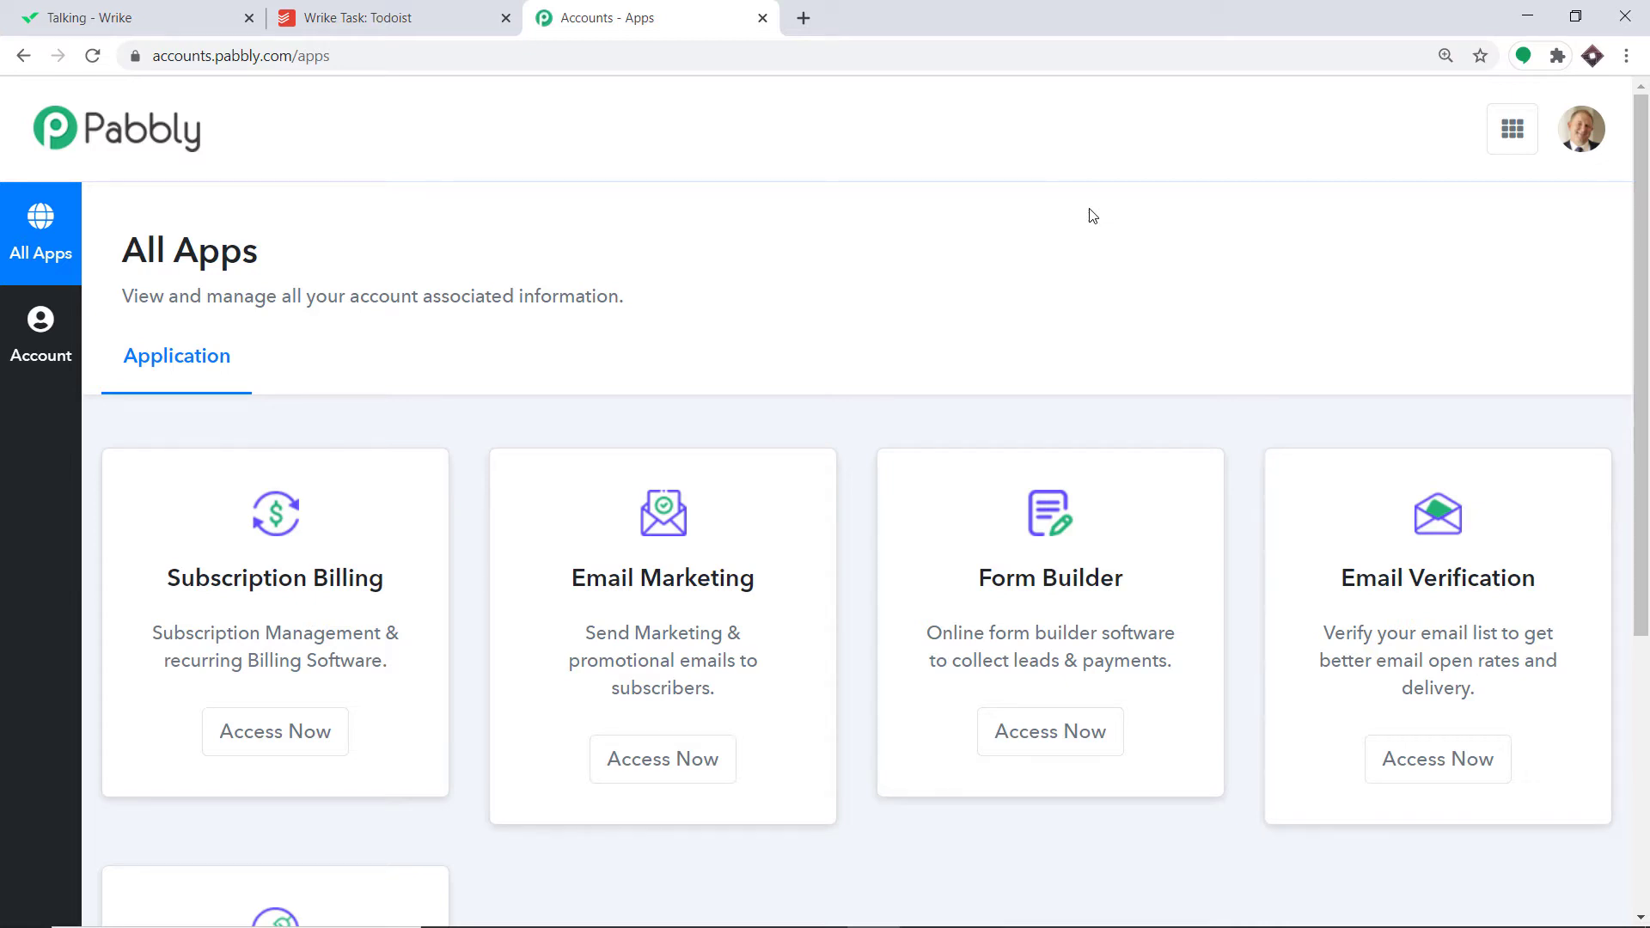
scroll(1066, 283, down, 5)
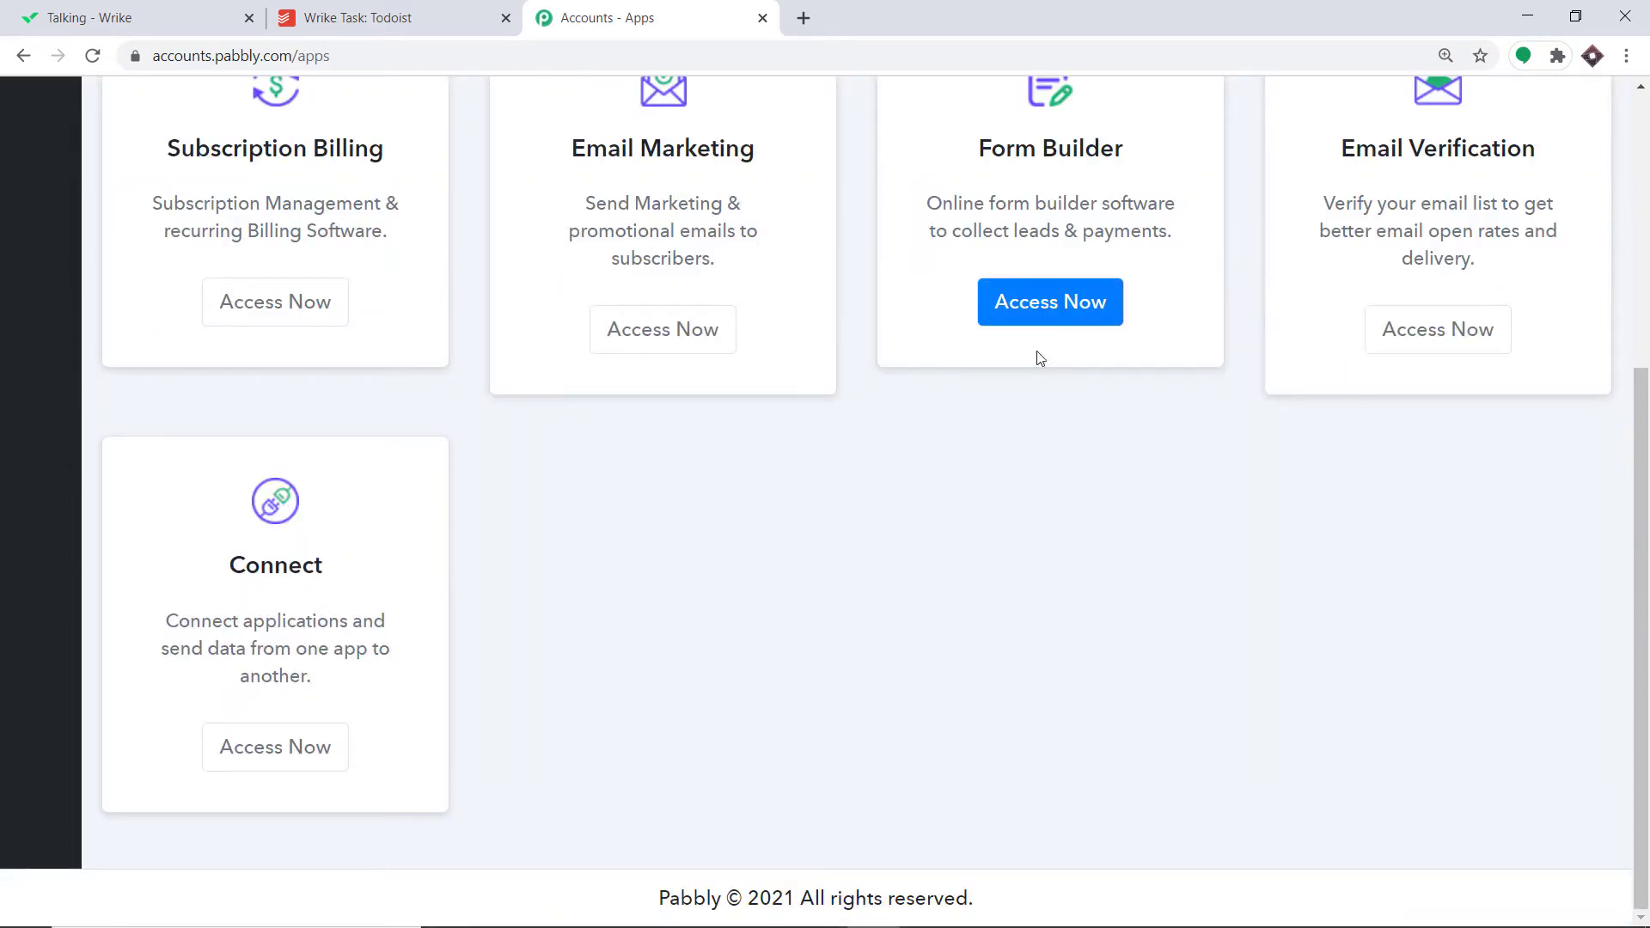
click(232, 746)
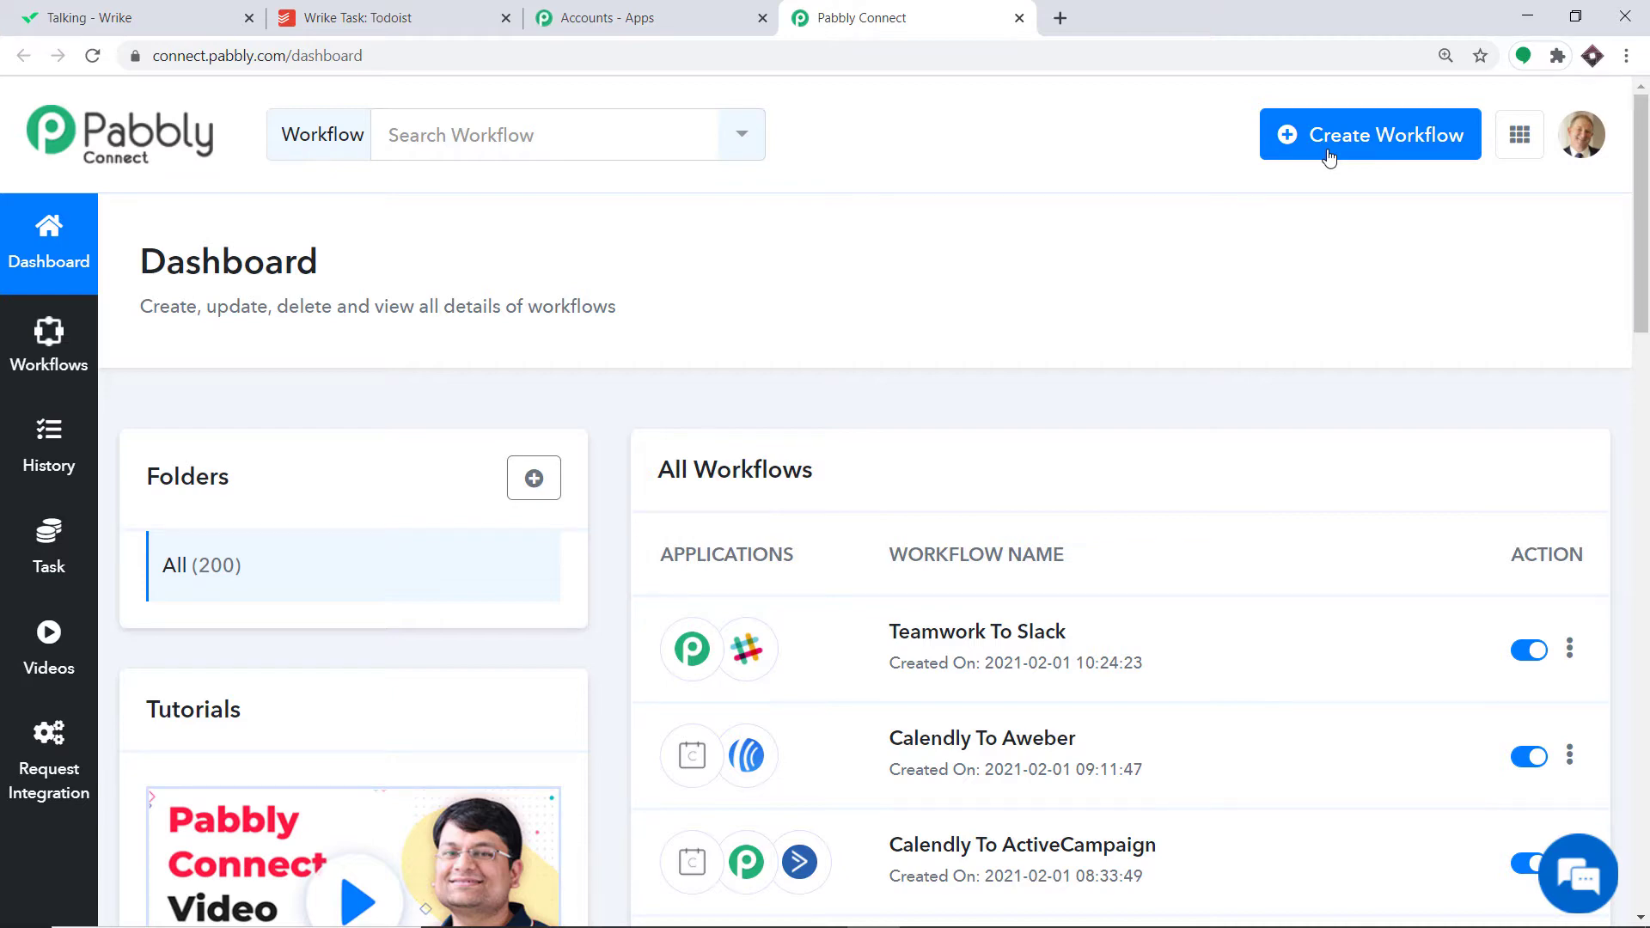
Create a new workflow named "Wrike To Todoist".
click(1329, 158)
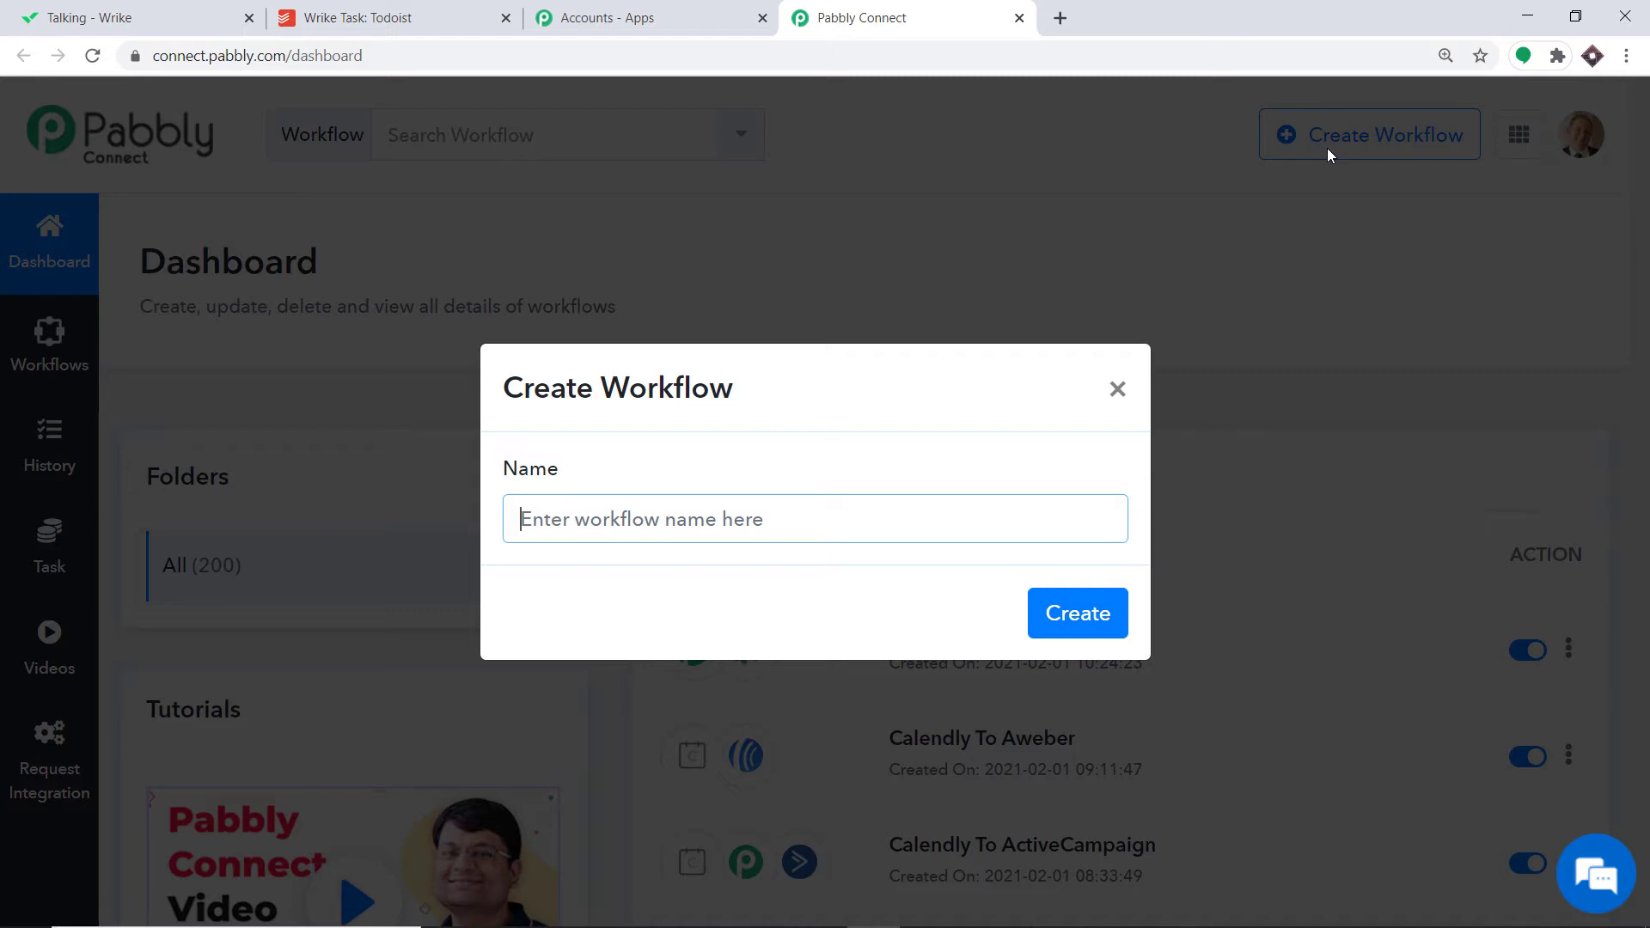
text(Wrik)
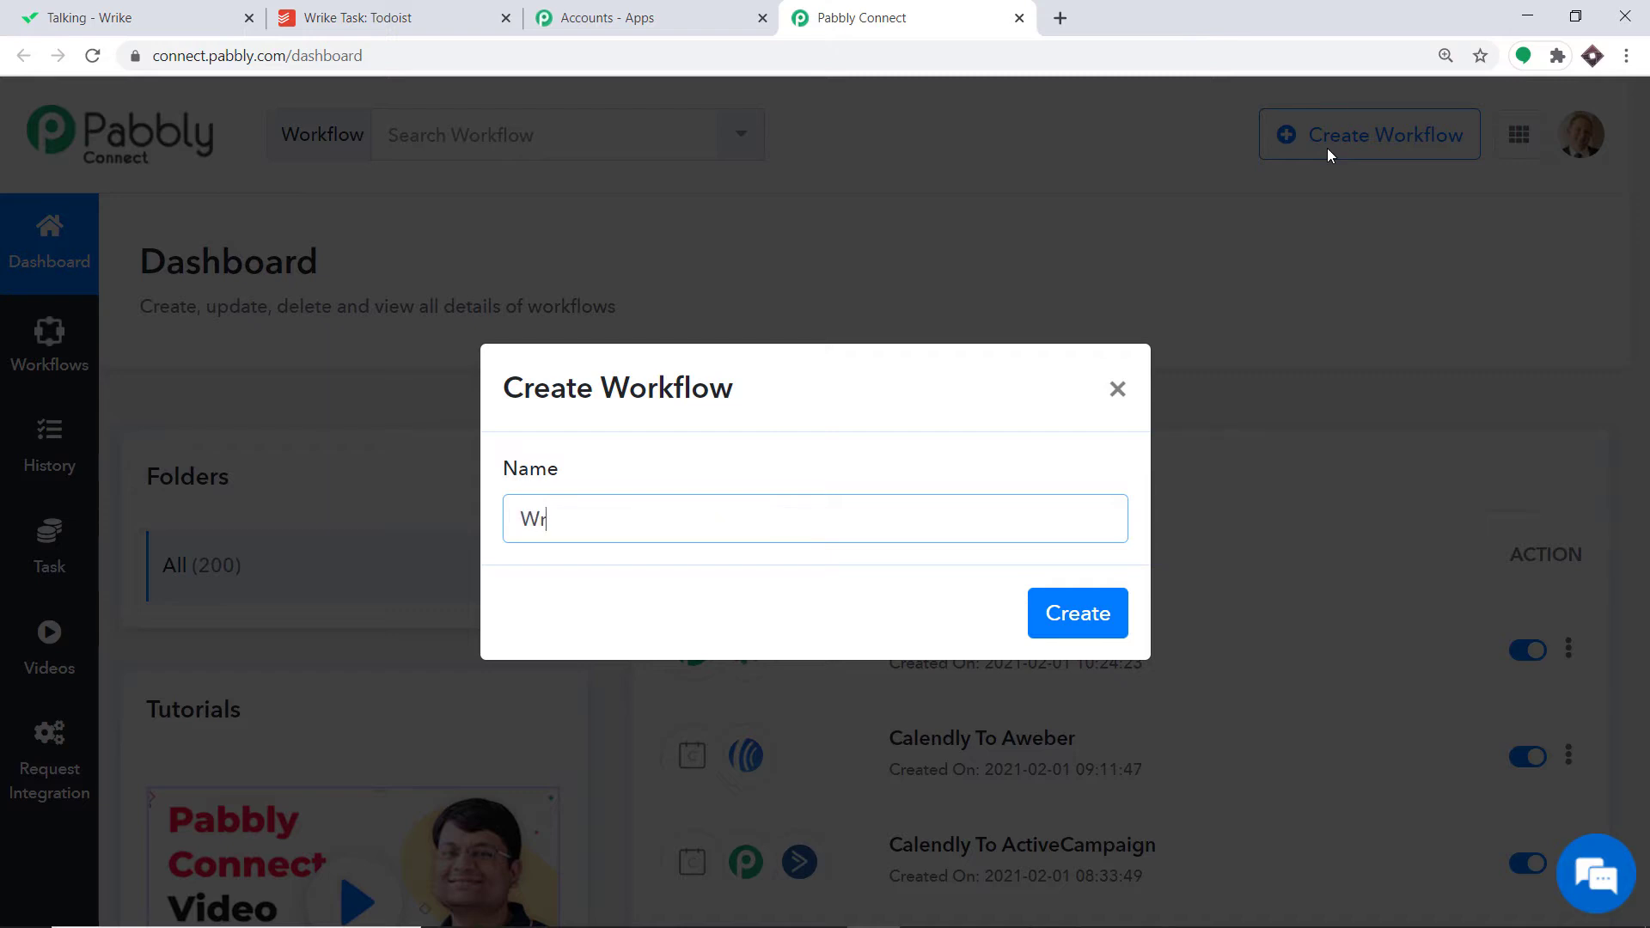
text(e To Todoist)
click(1073, 628)
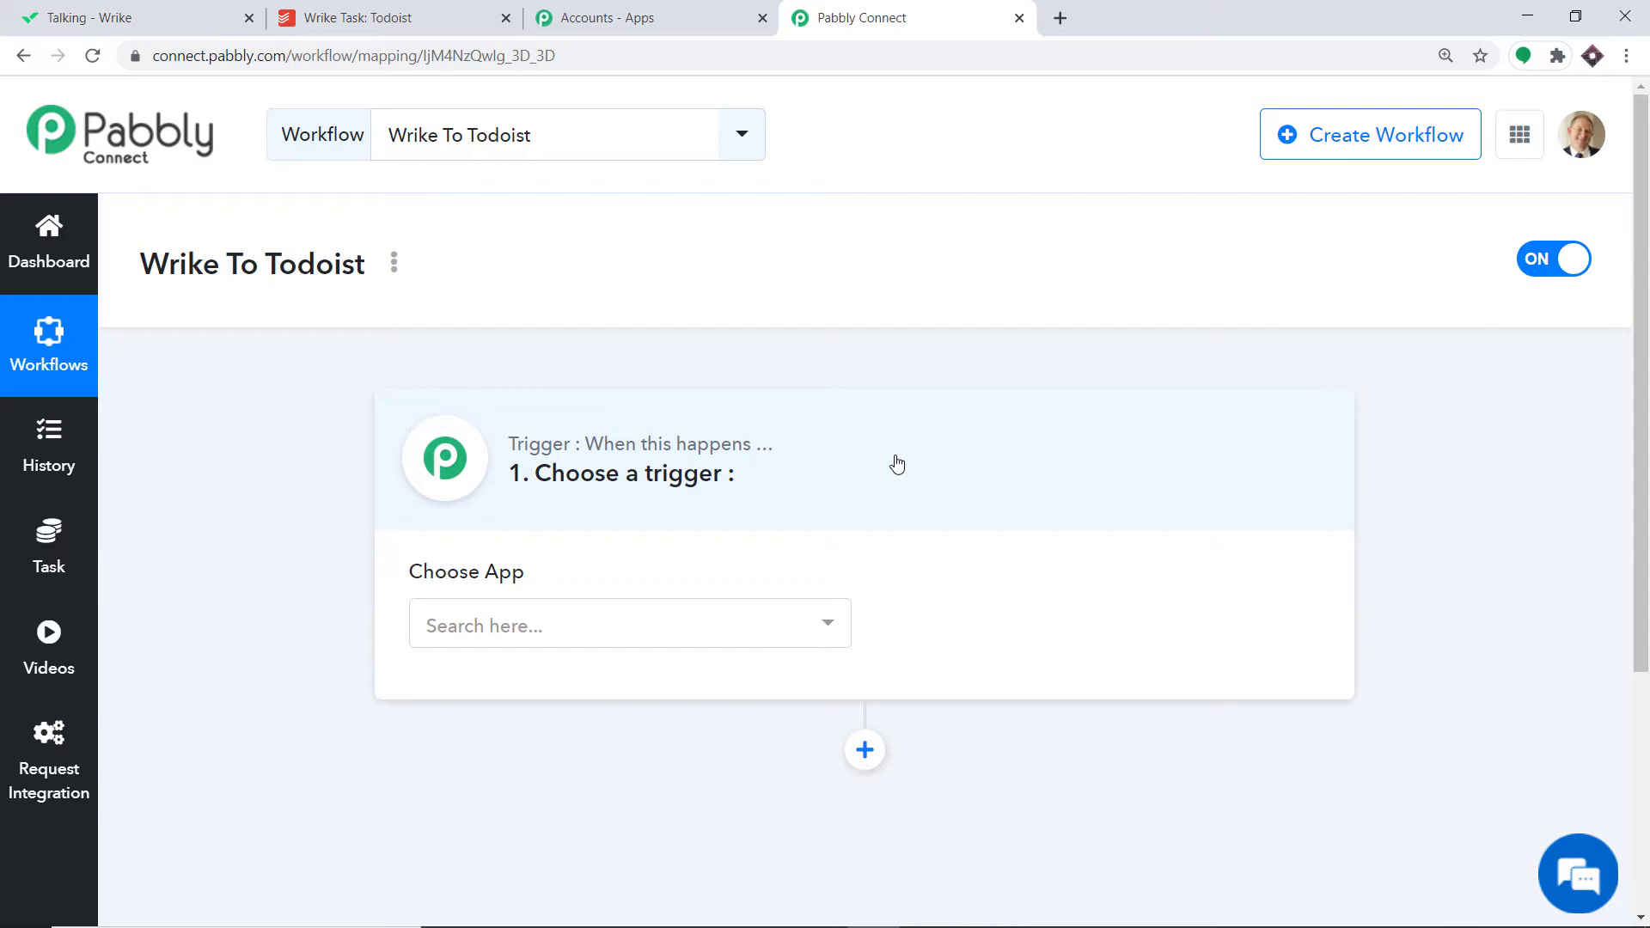
Set the workflow's trigger app to Wrike with New Task as the trigger event.
click(531, 625)
text(wrike)
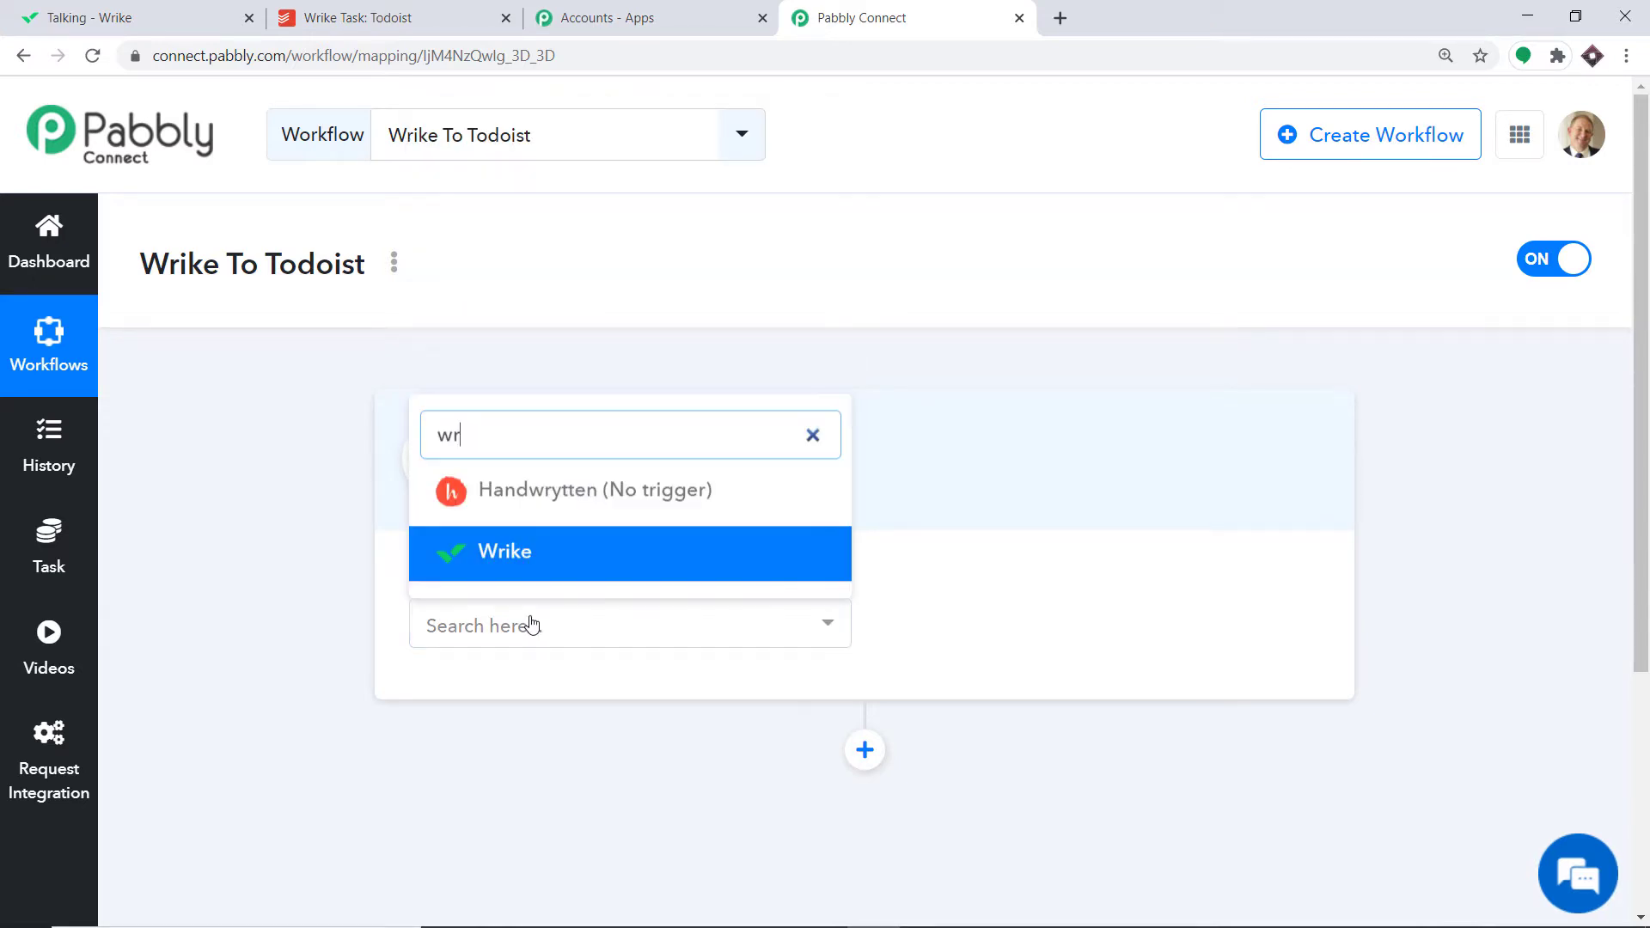
click(540, 550)
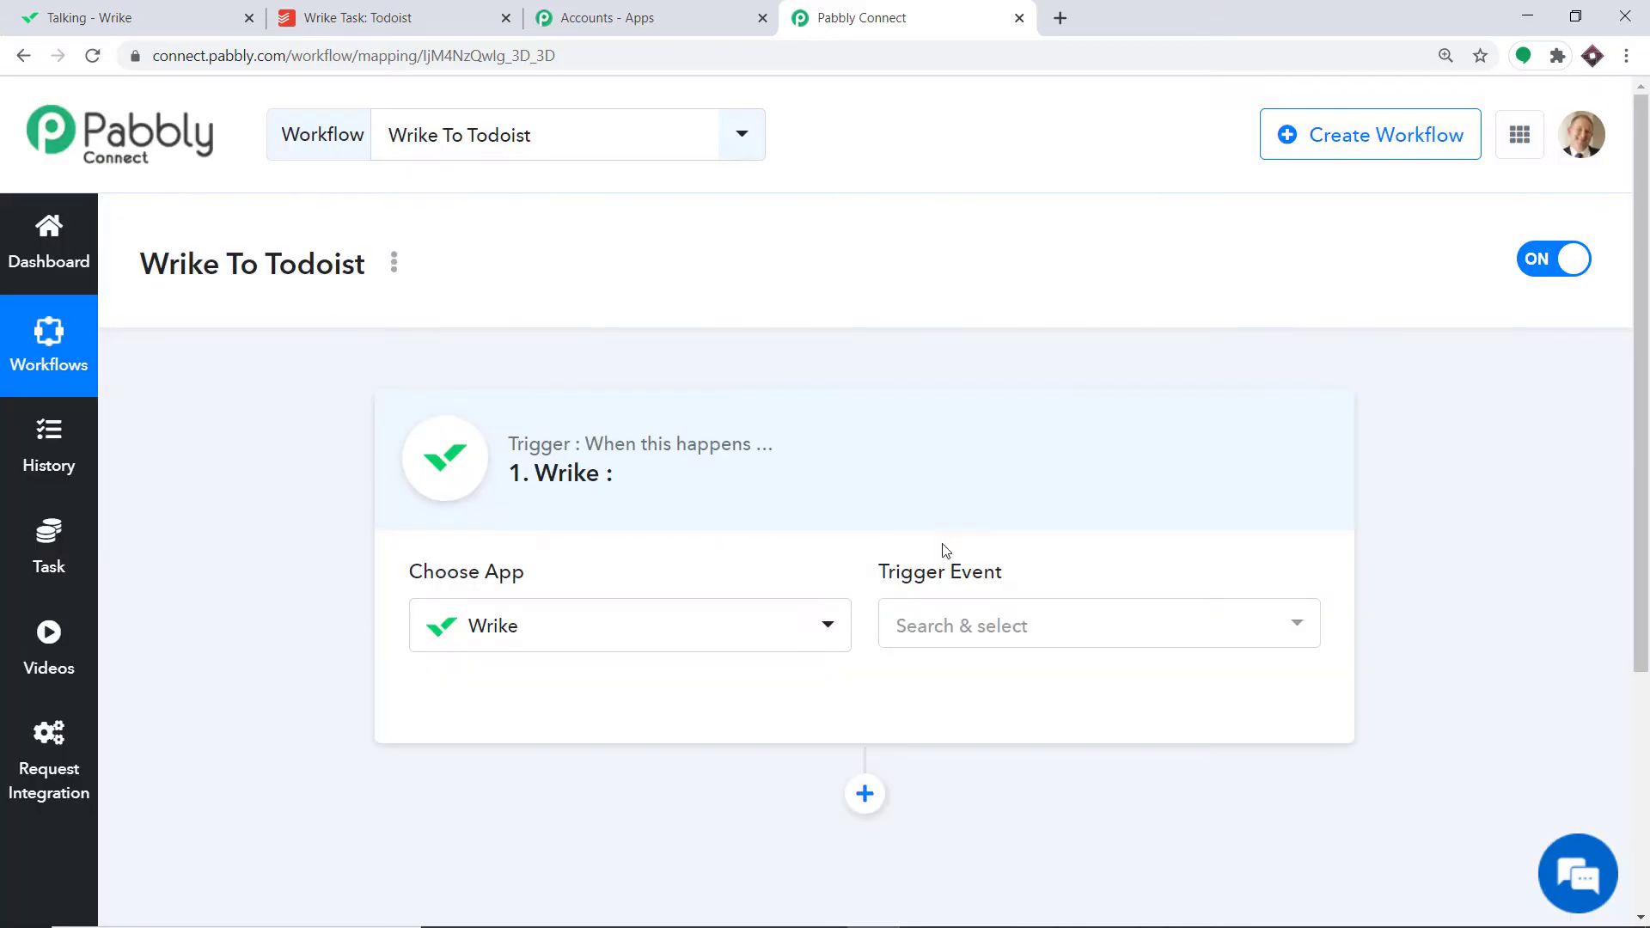
click(951, 634)
click(946, 469)
click(996, 634)
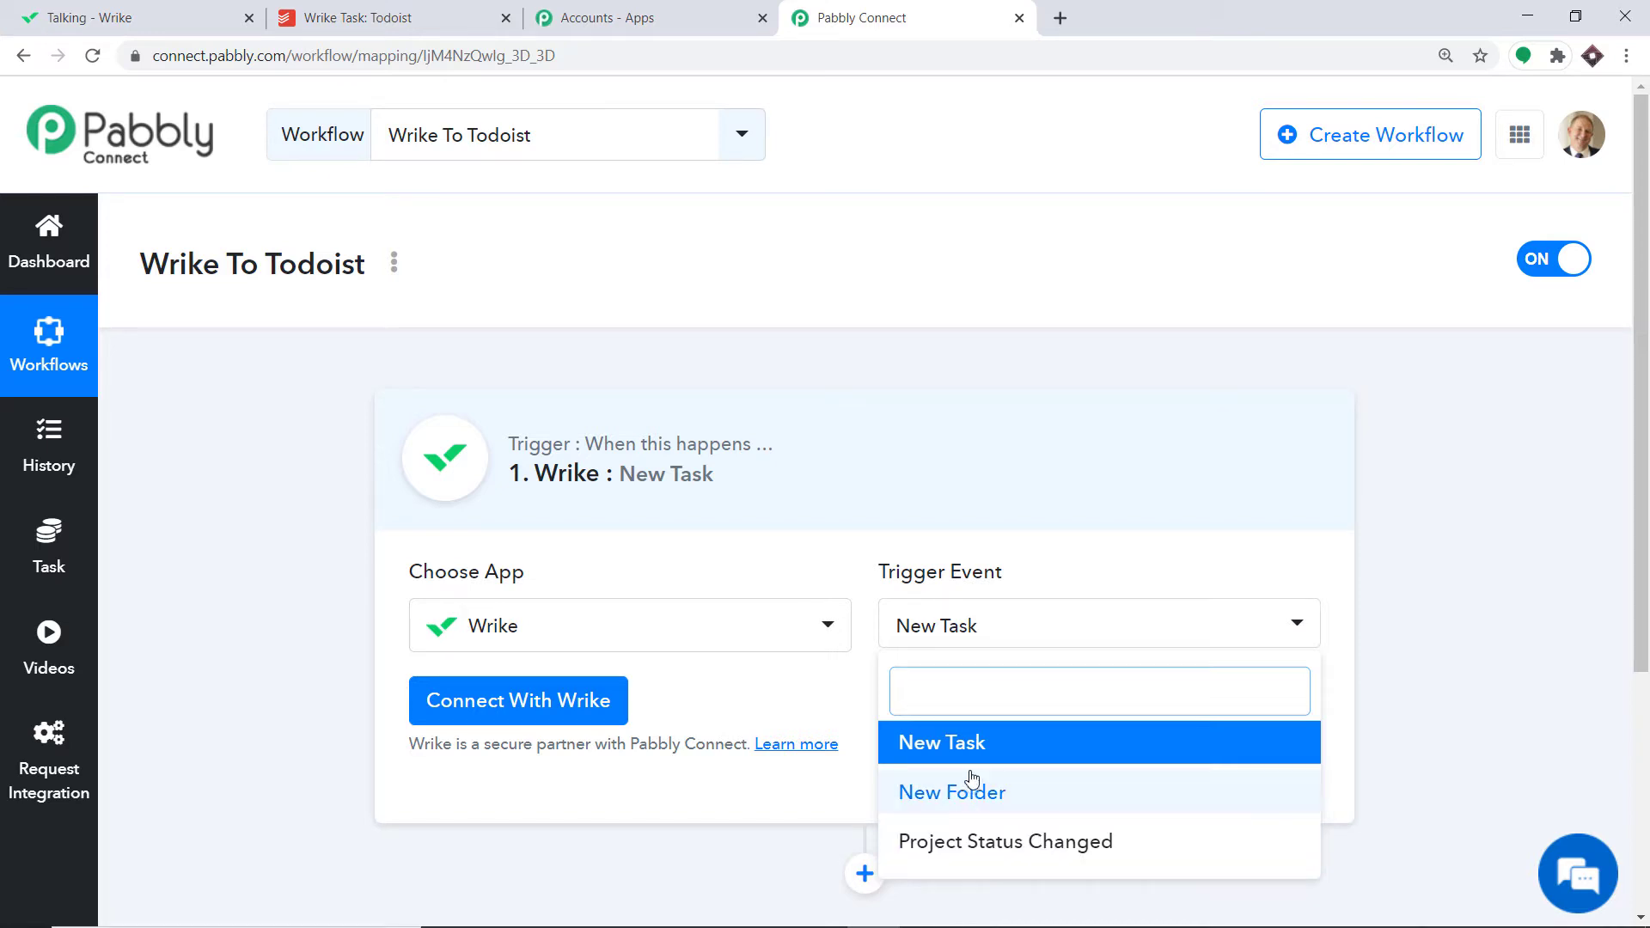
click(957, 748)
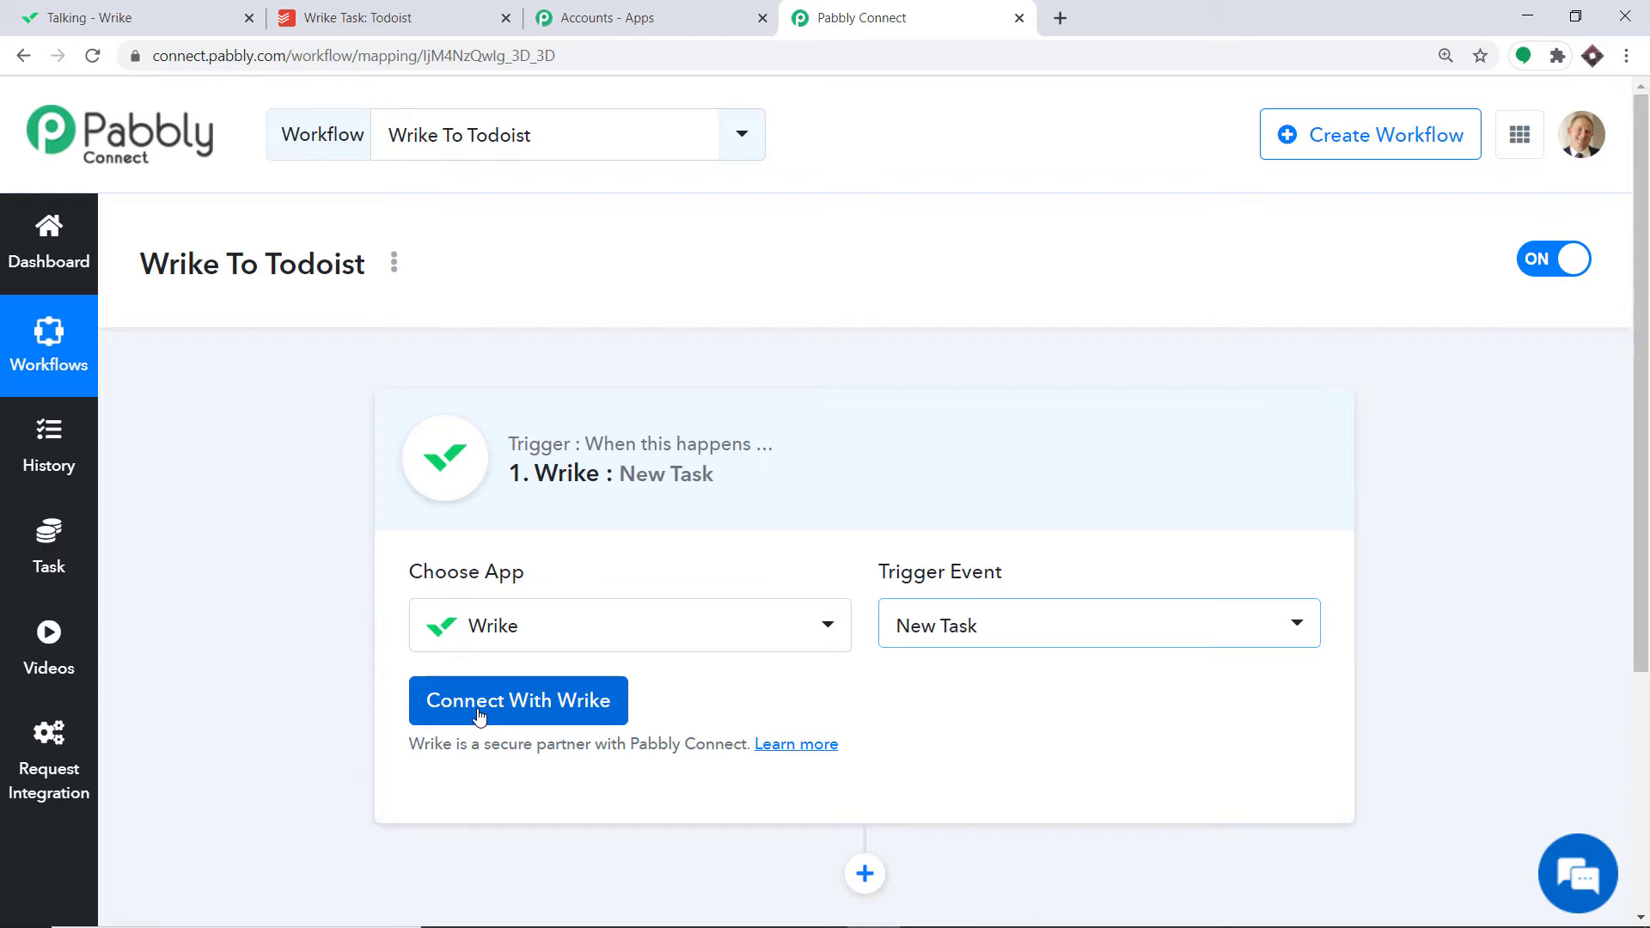
Connect the trigger to Wrike with new credentials and accept Pabbly Connect's requested permissions.
click(539, 715)
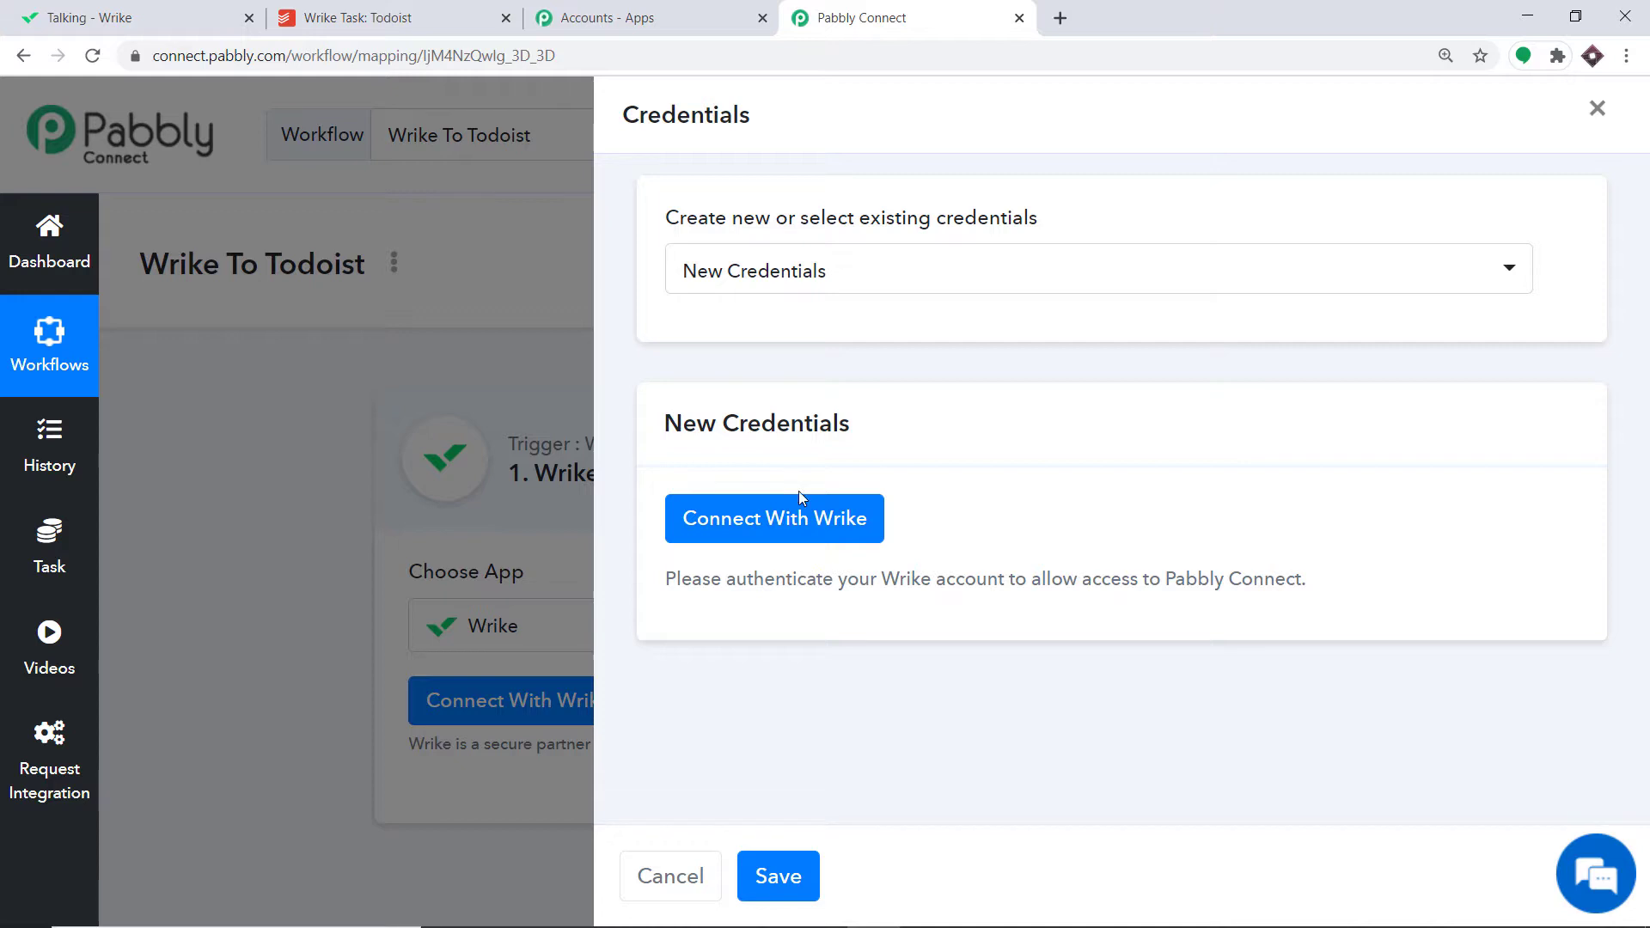
click(803, 520)
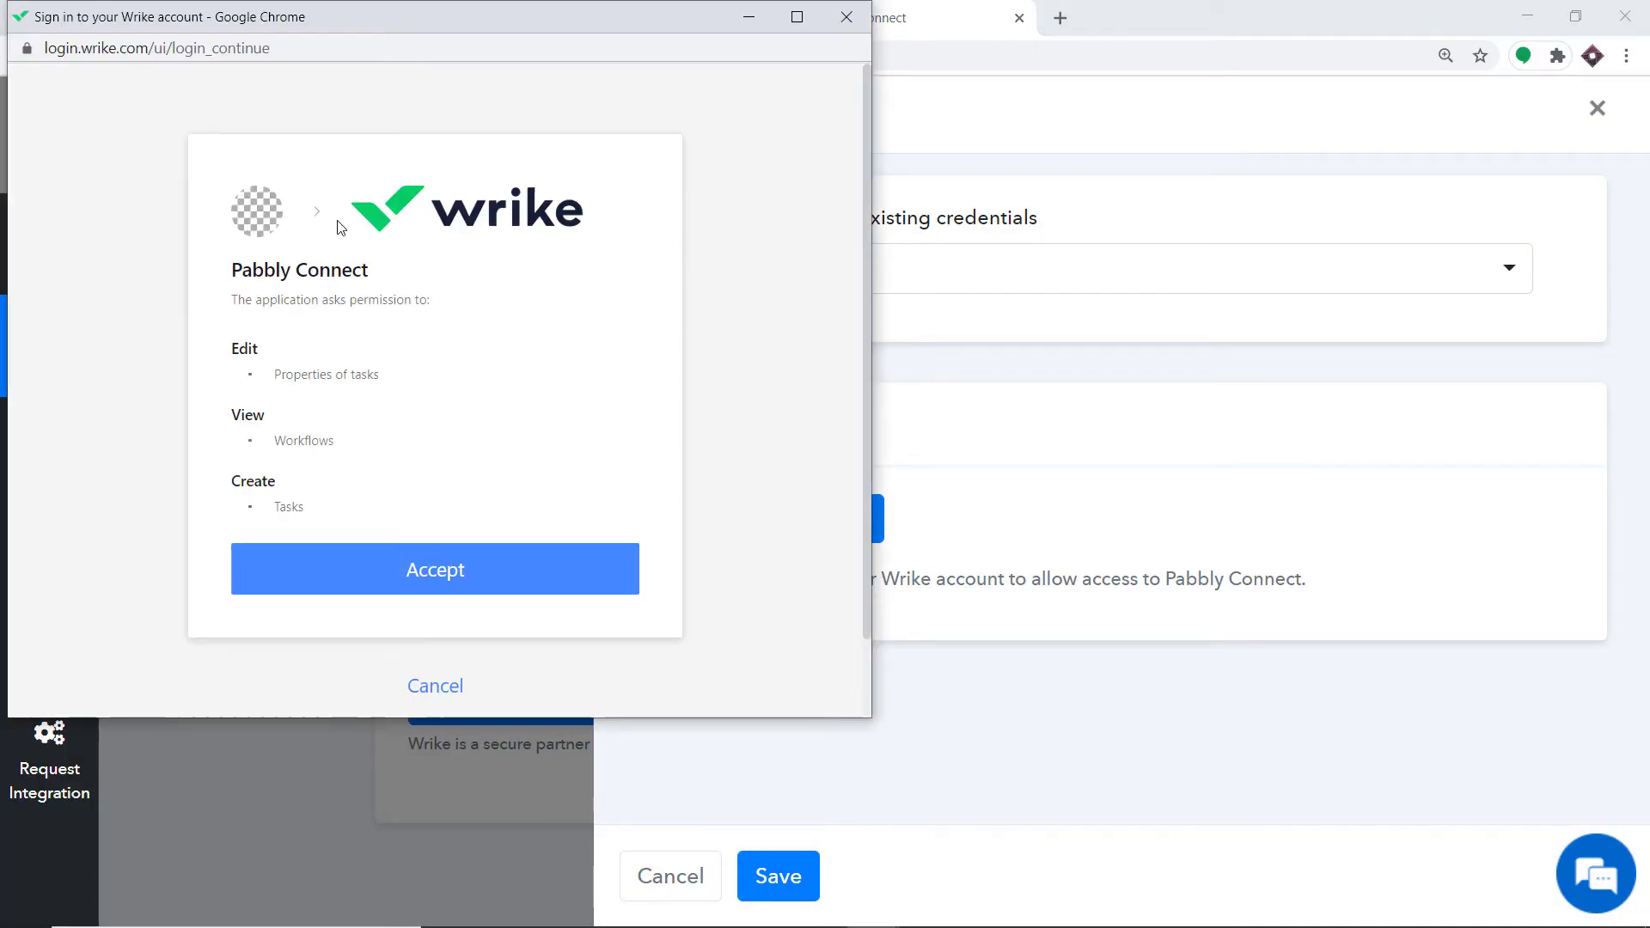
click(406, 563)
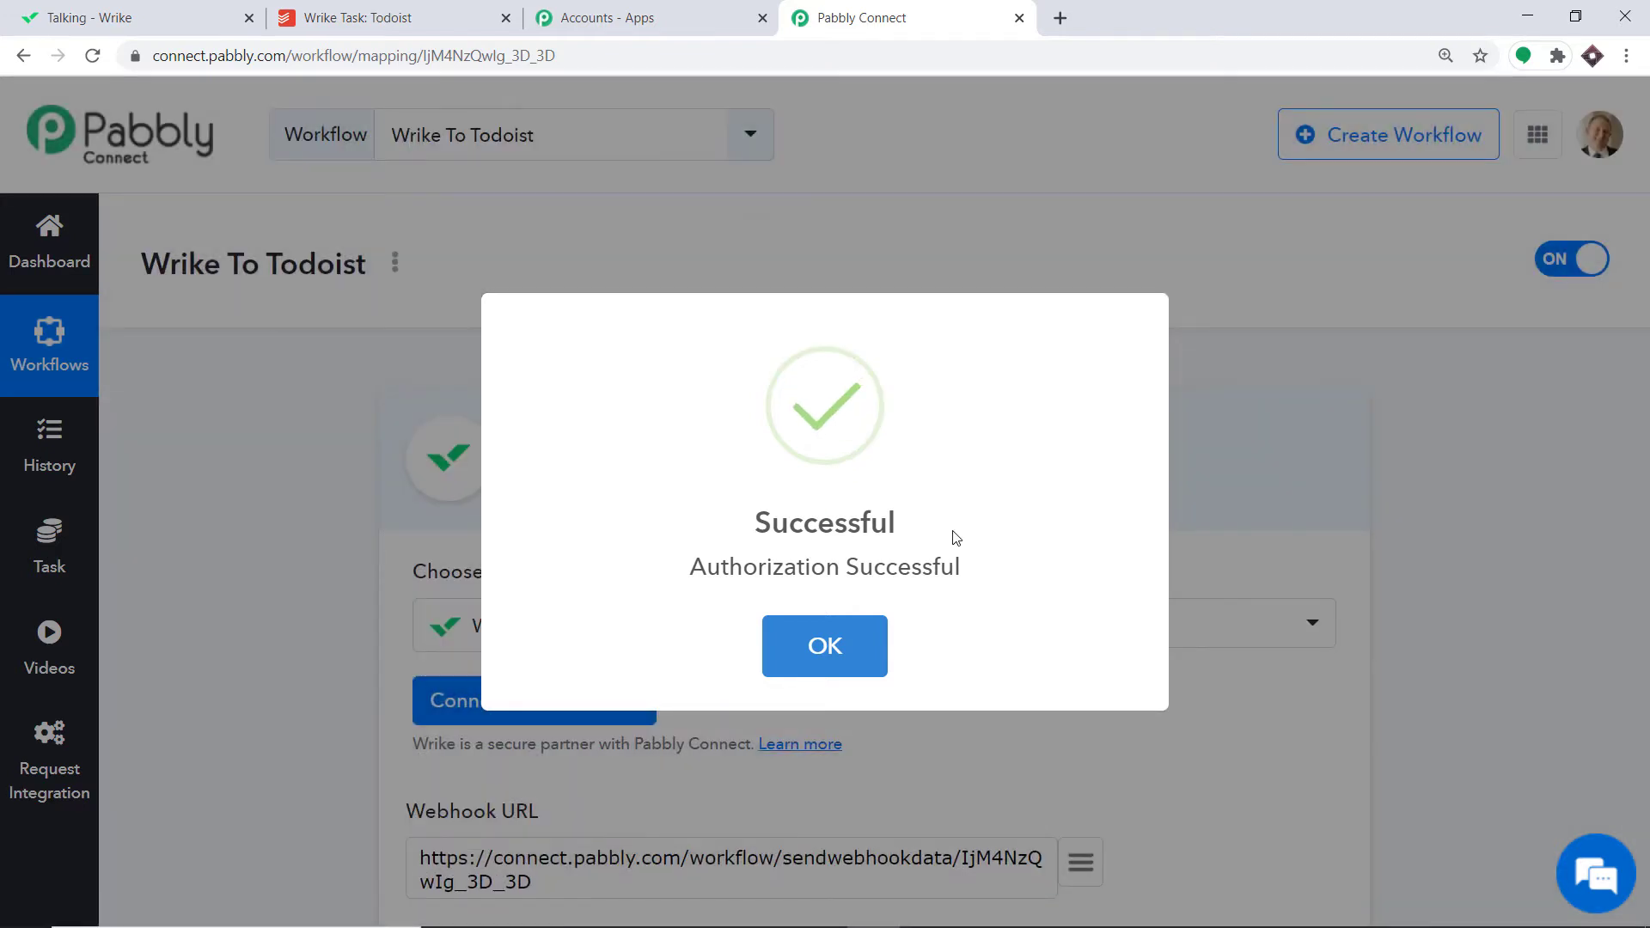
click(806, 656)
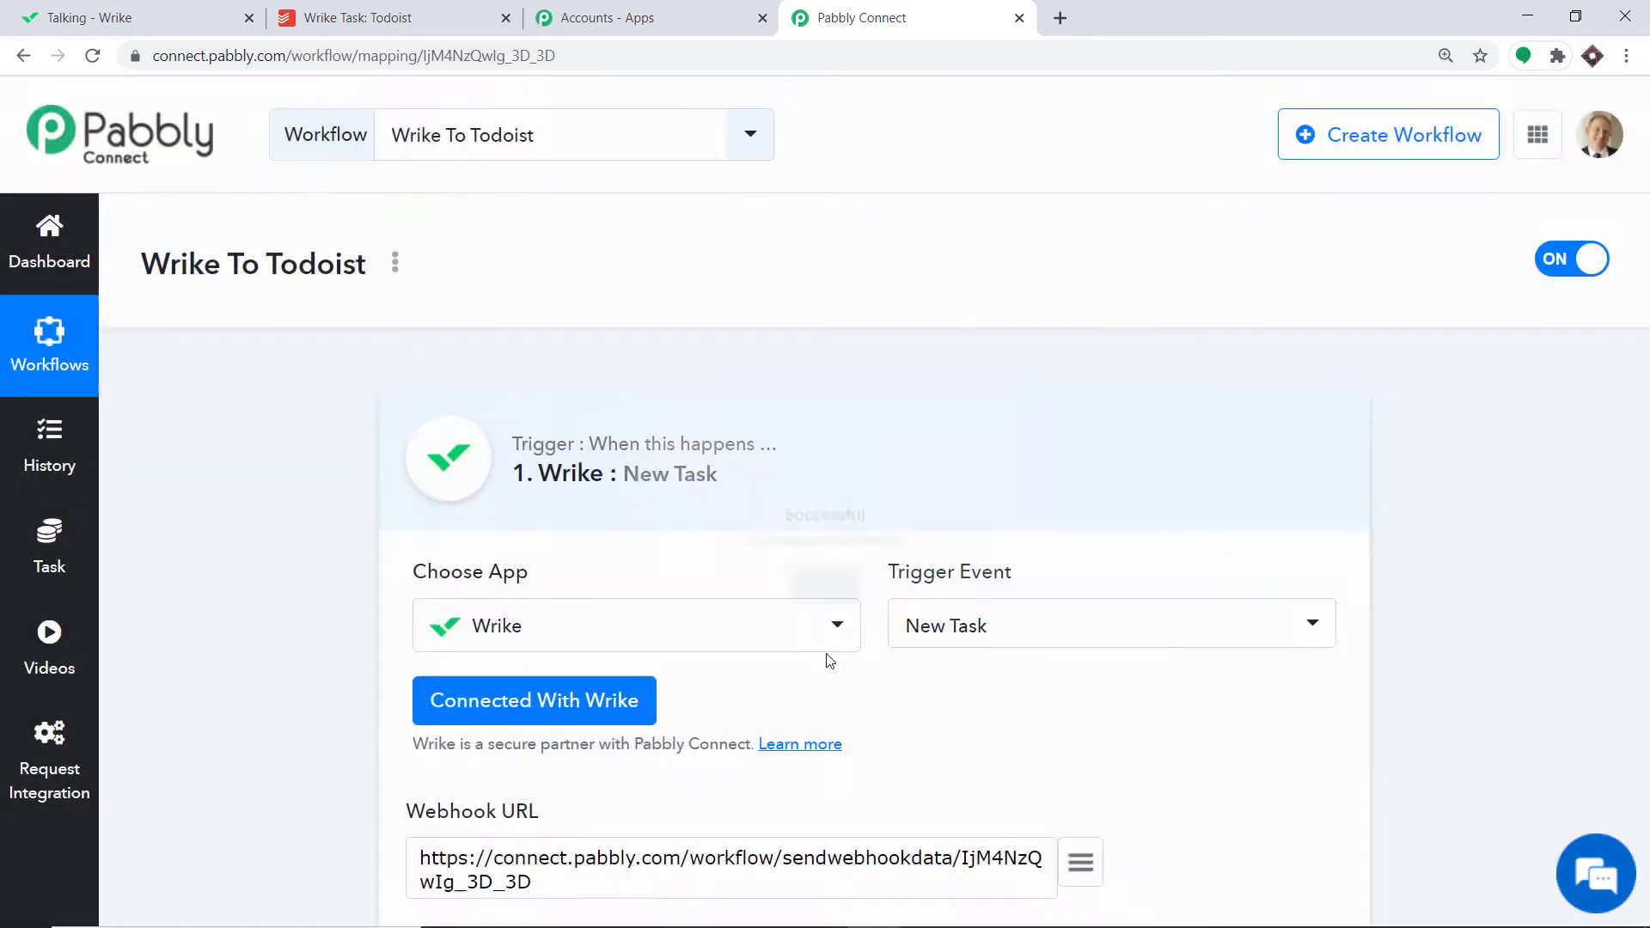
Save the Wrike New Task trigger and send a test request.
scroll(817, 534, down, 3)
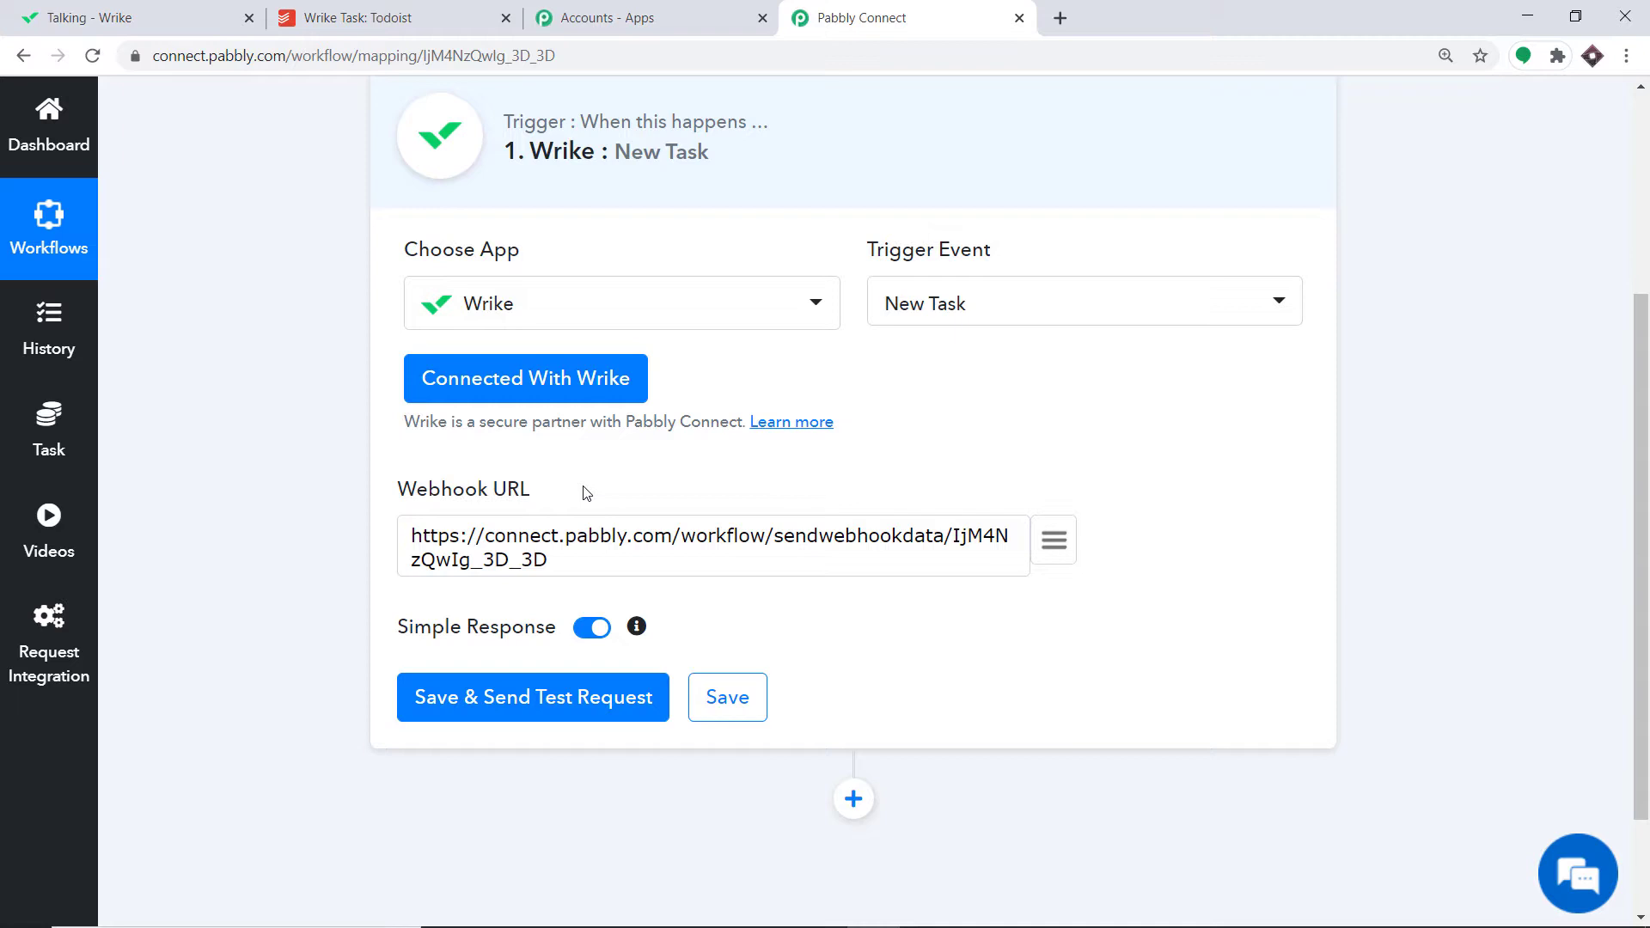
scroll(567, 503, down, 2)
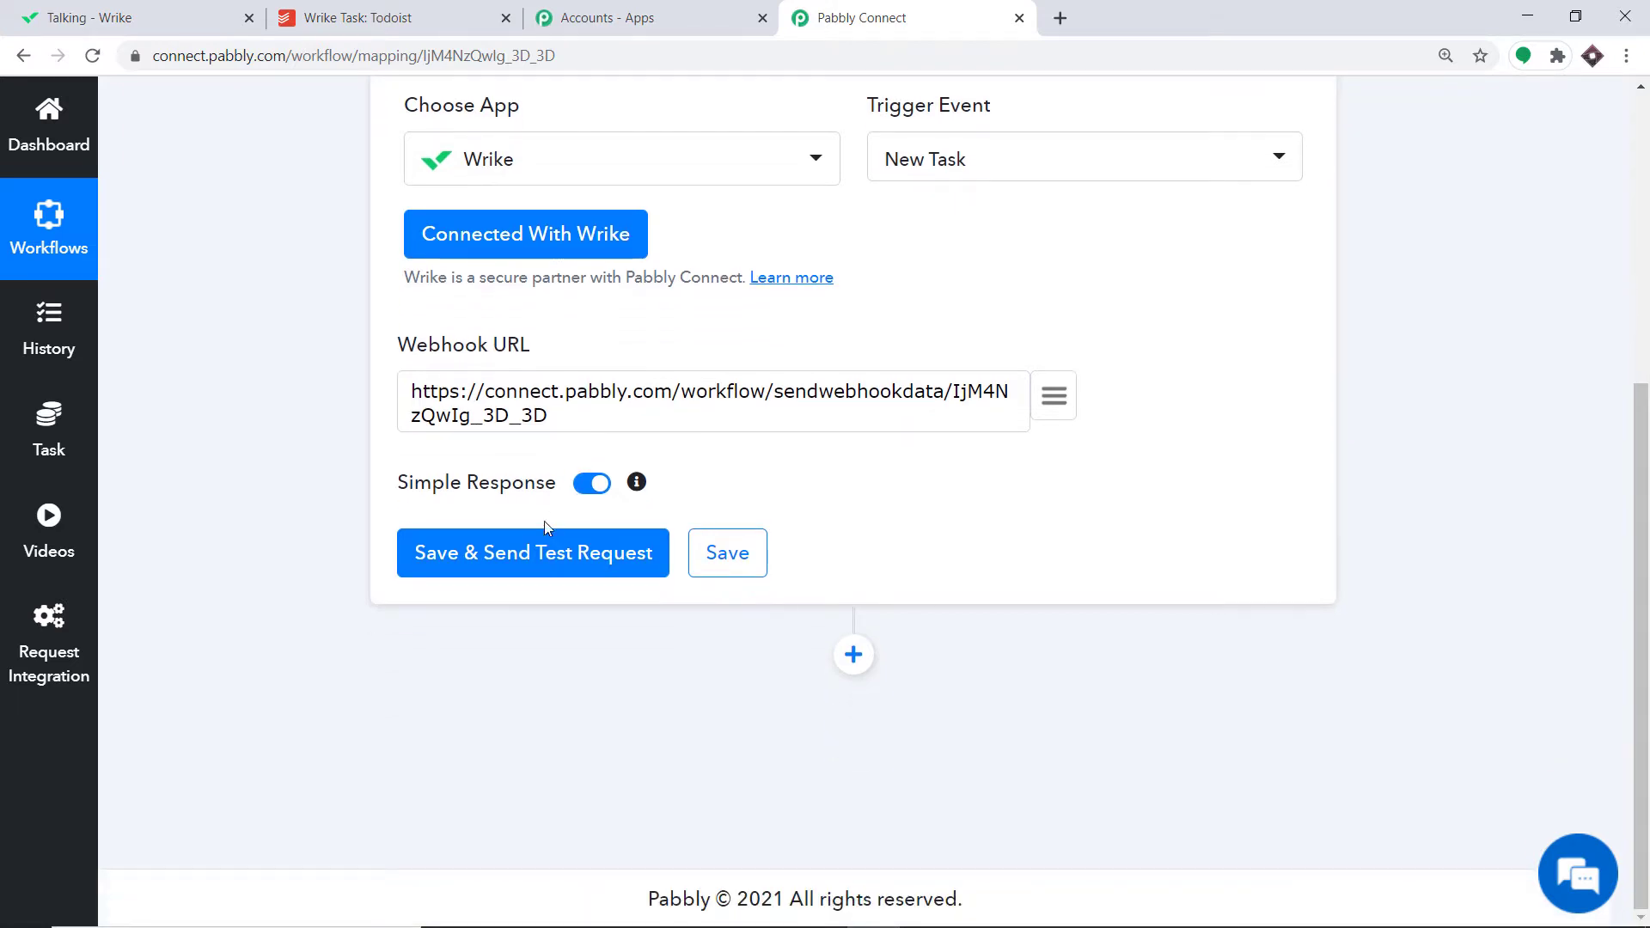
click(523, 557)
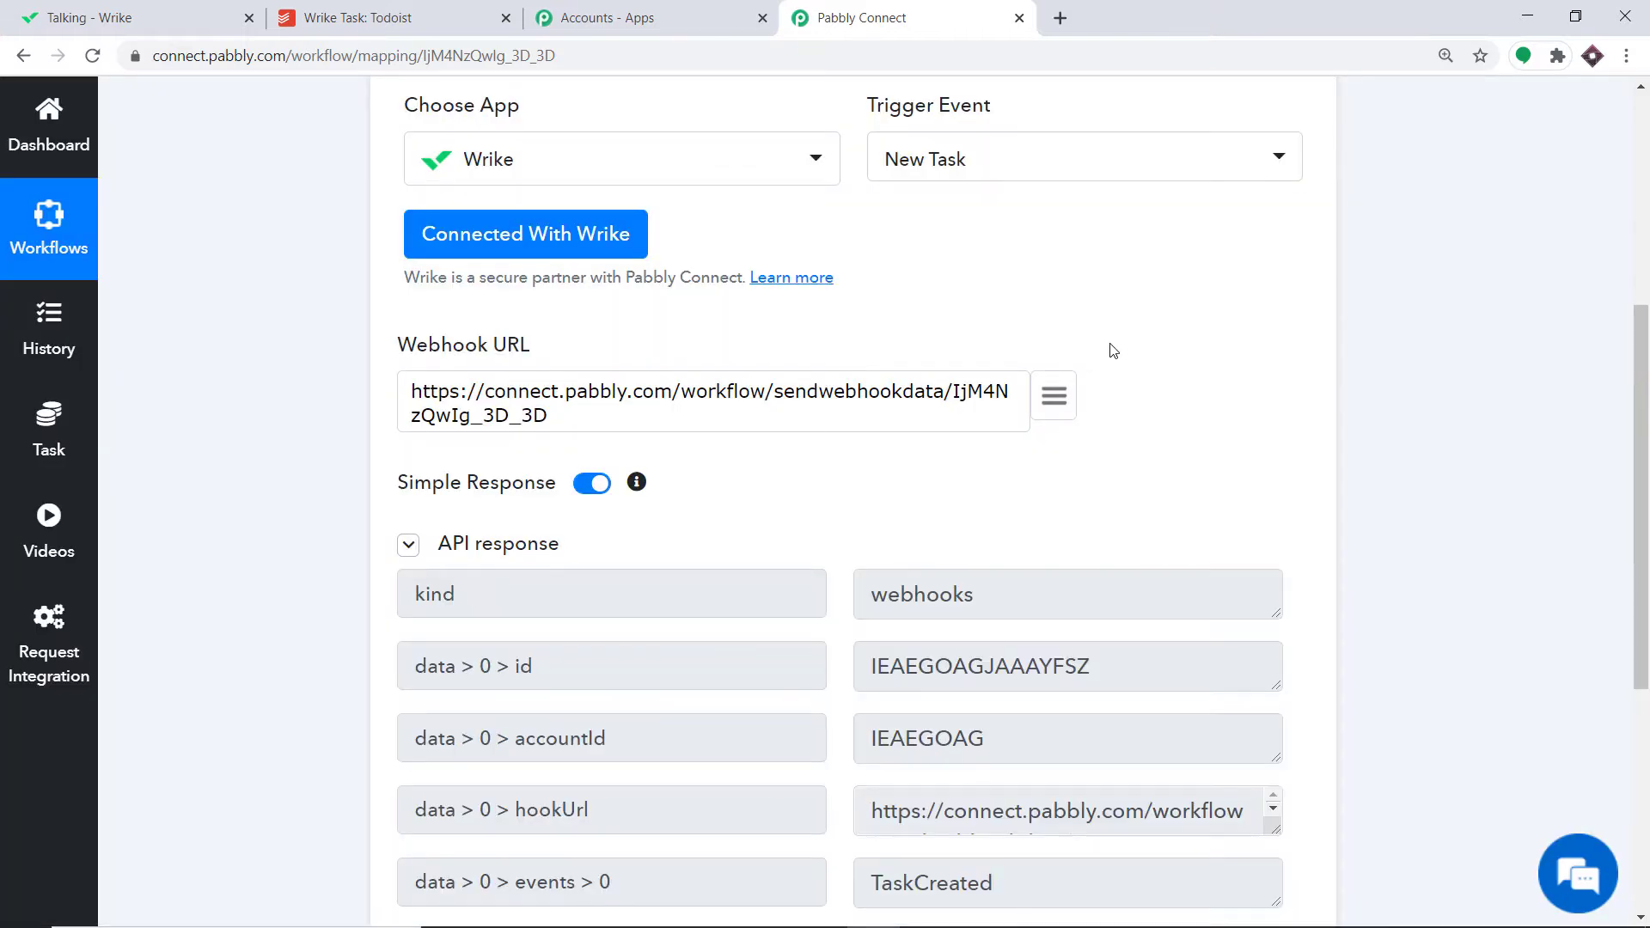
Start capturing the webhook response for the Wrike trigger.
scroll(1647, 441, down, 1)
scroll(1647, 440, down, 3)
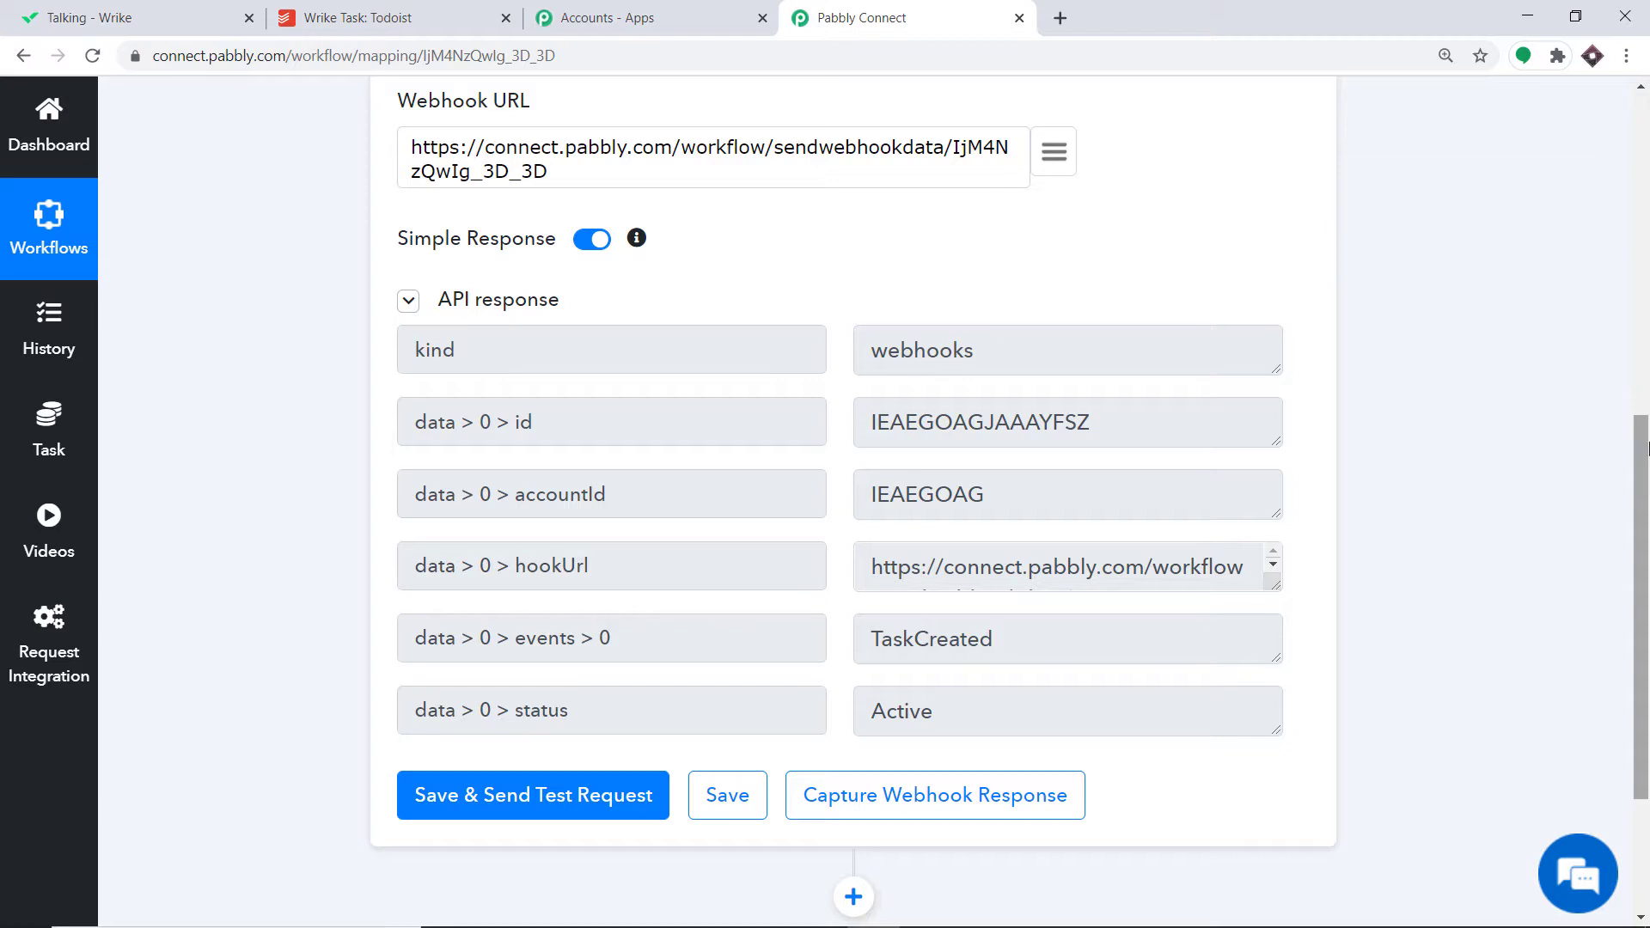
drag(1647, 446, 1647, 527)
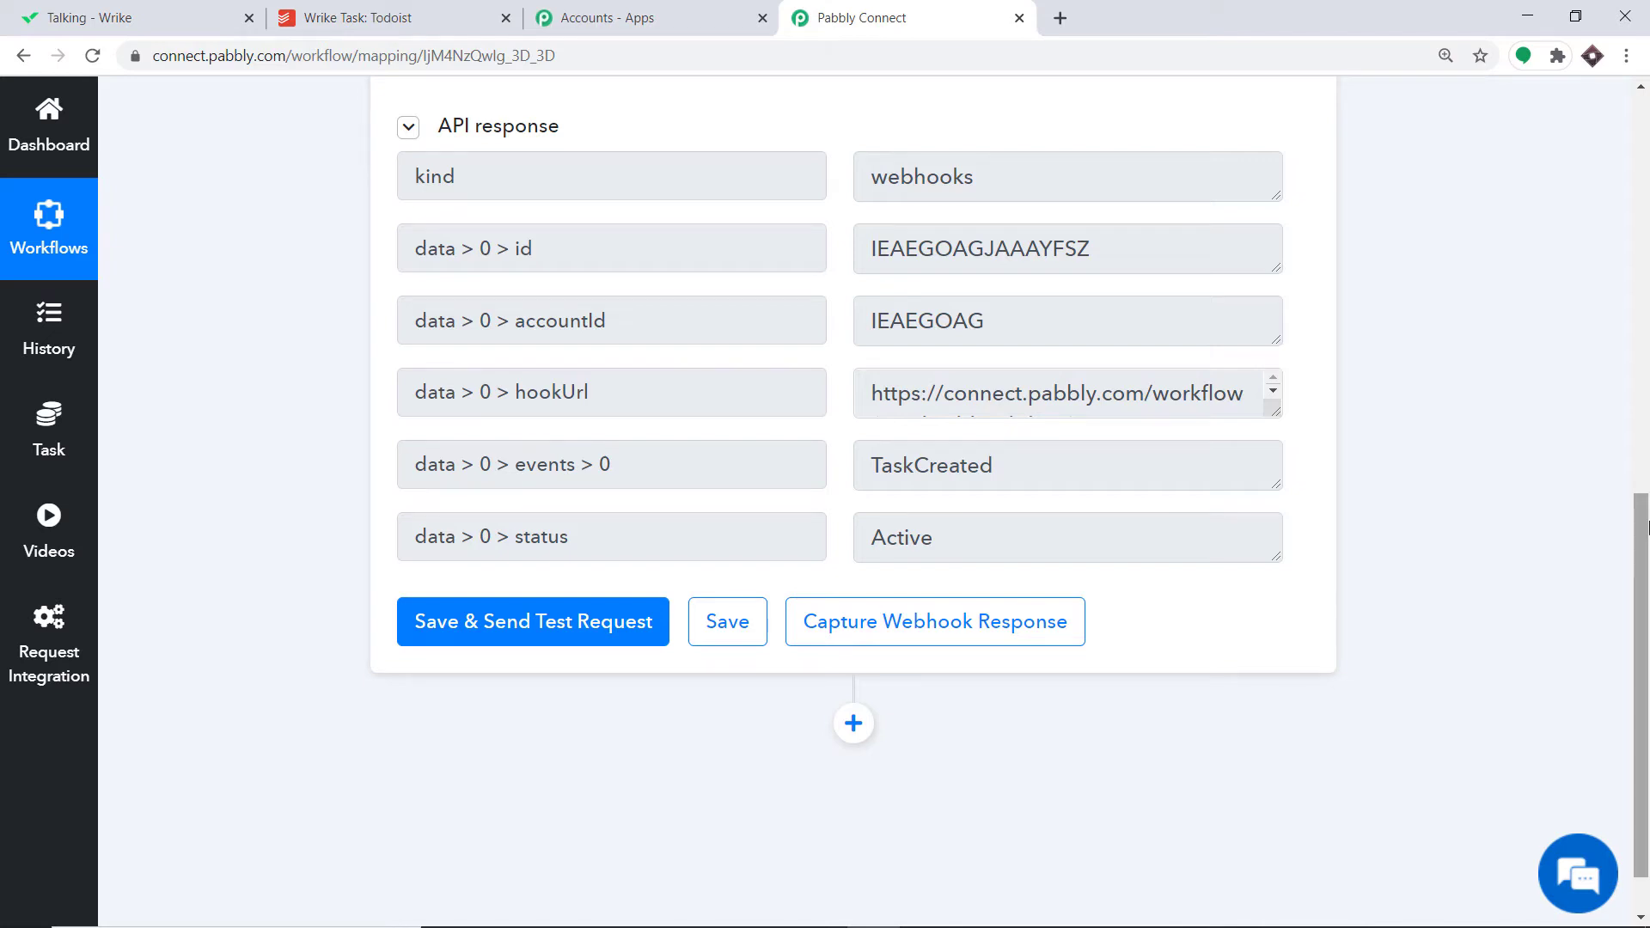
click(946, 643)
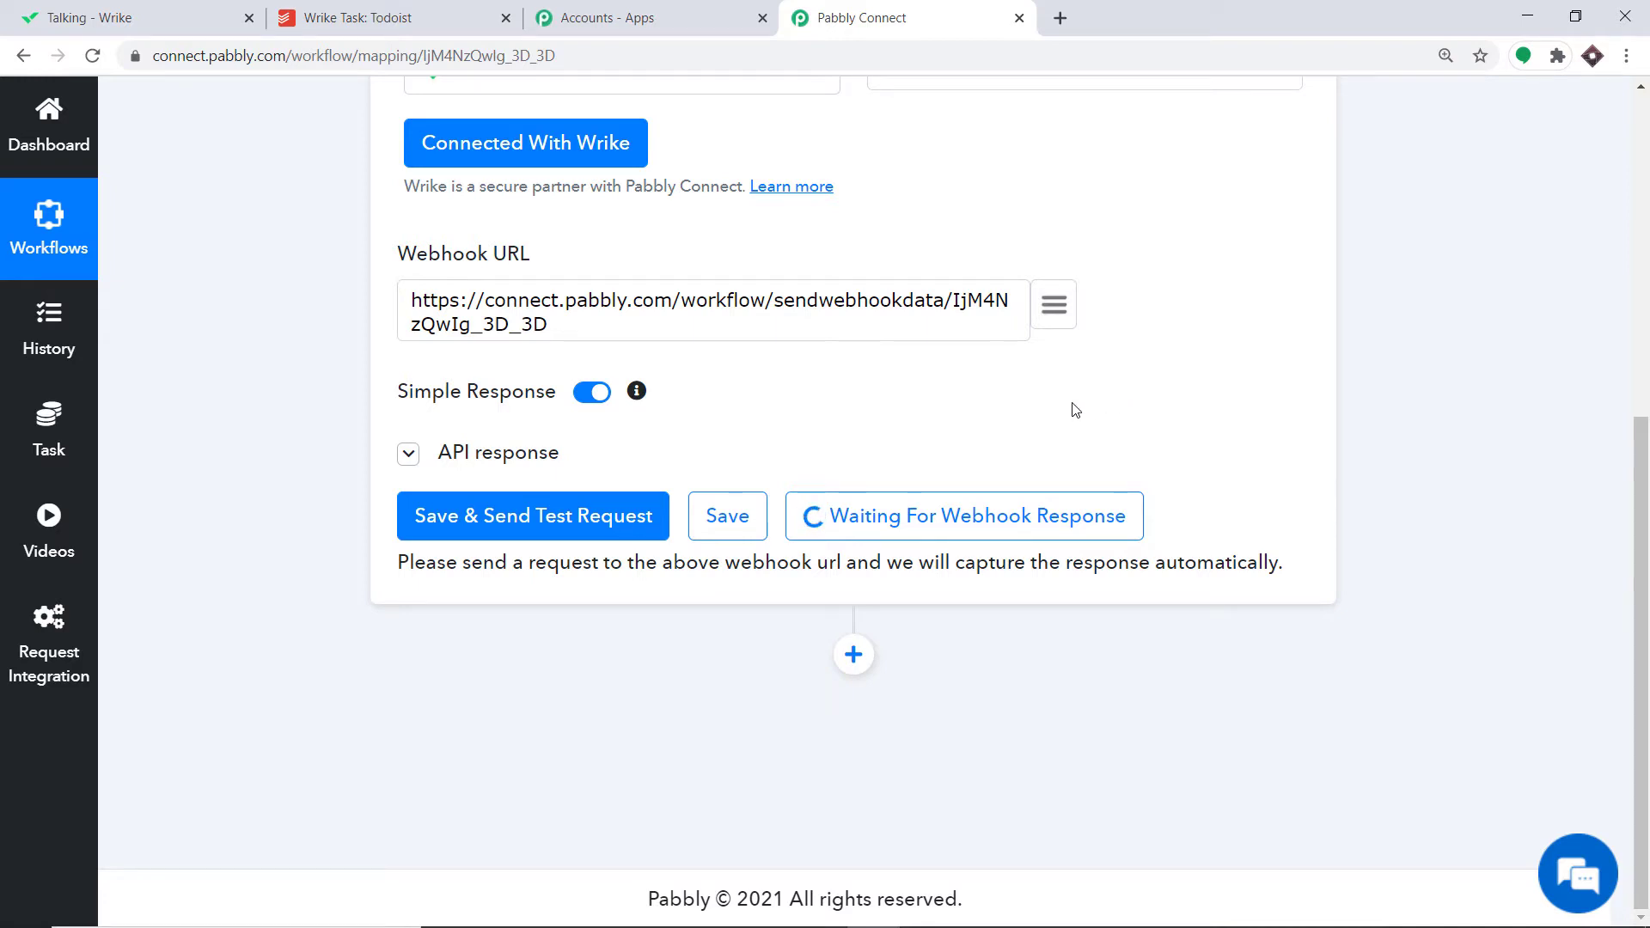
Switch to Wrike and add a new task titled "Tailoring" to the Personal list.
key(ctrl+1)
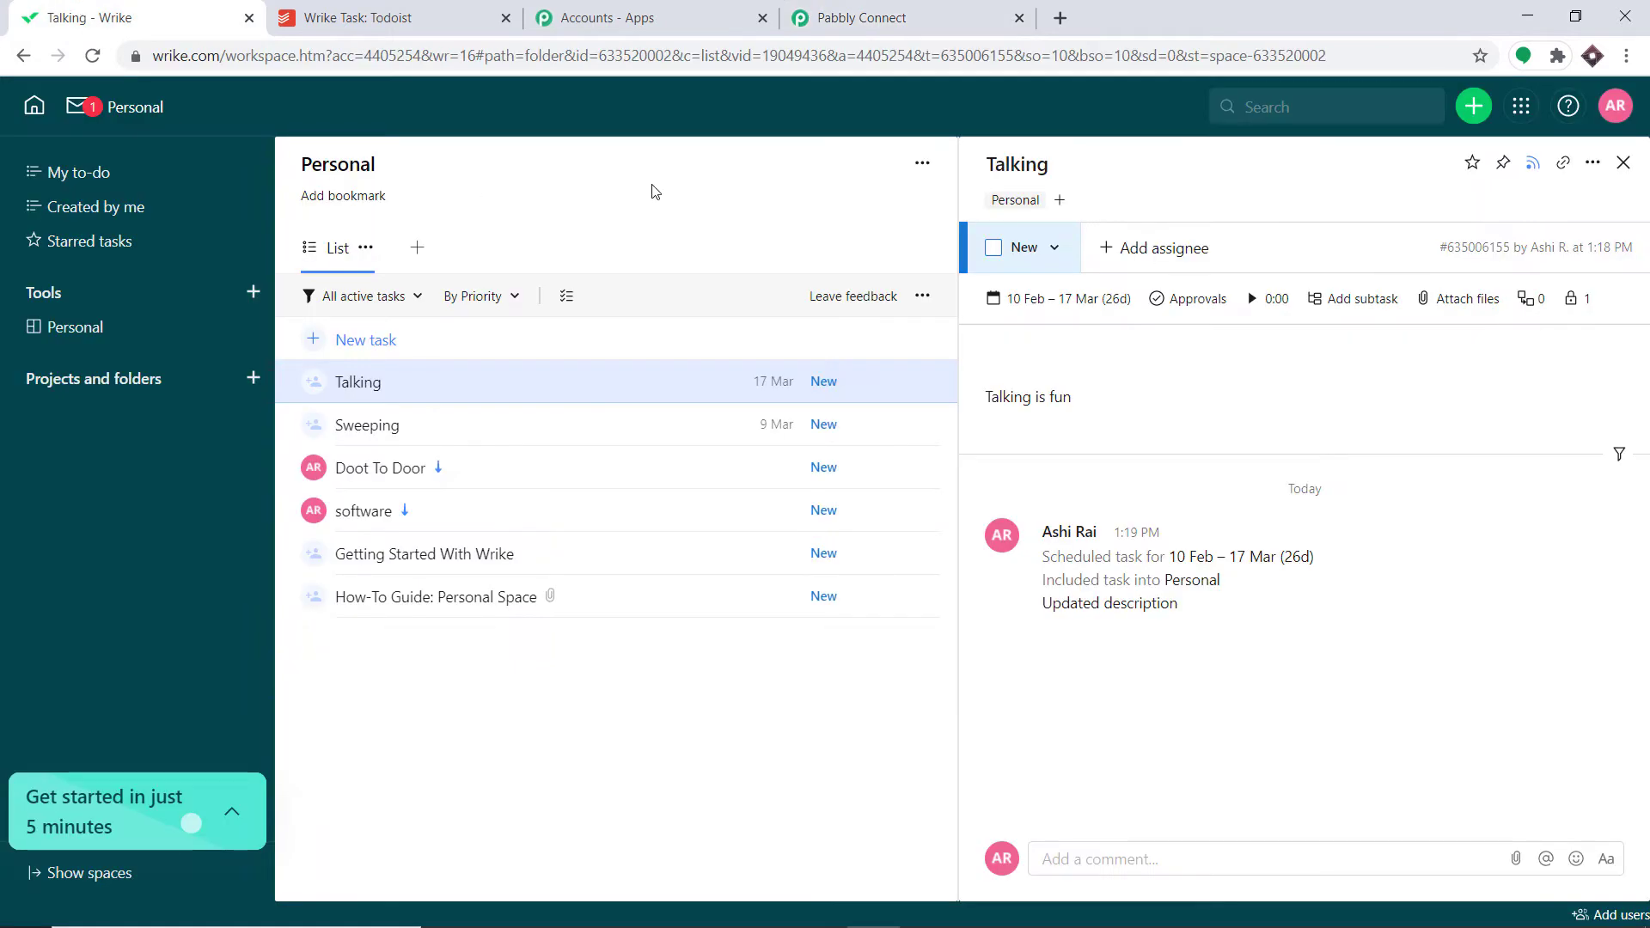
click(370, 344)
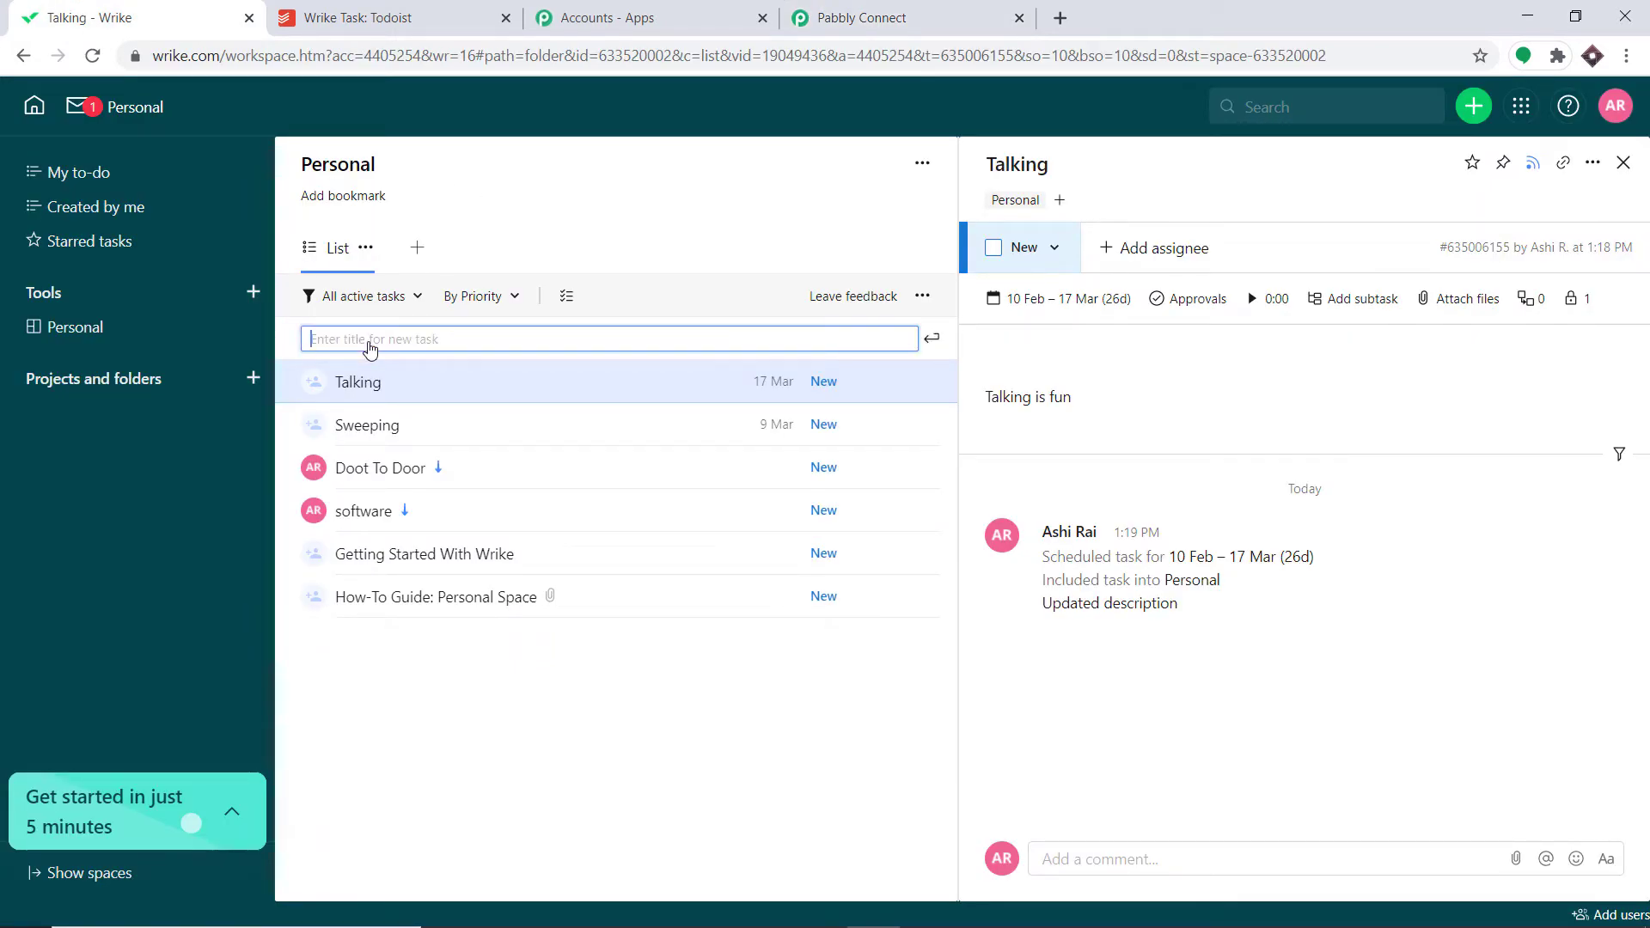
text(Tailoring)
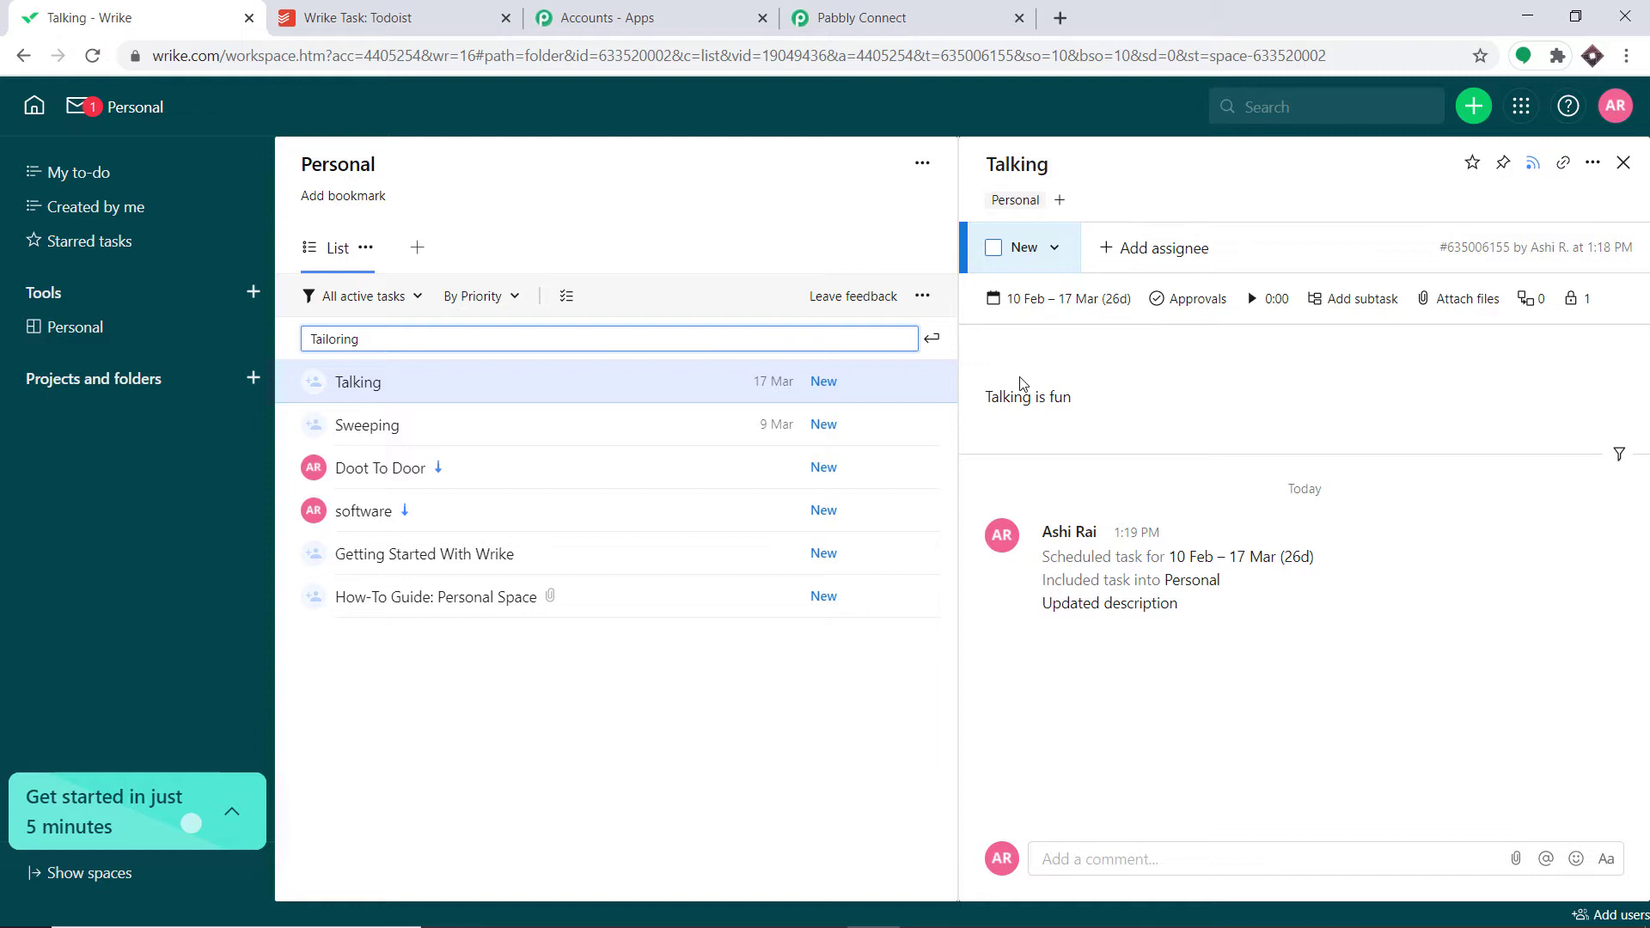
click(933, 340)
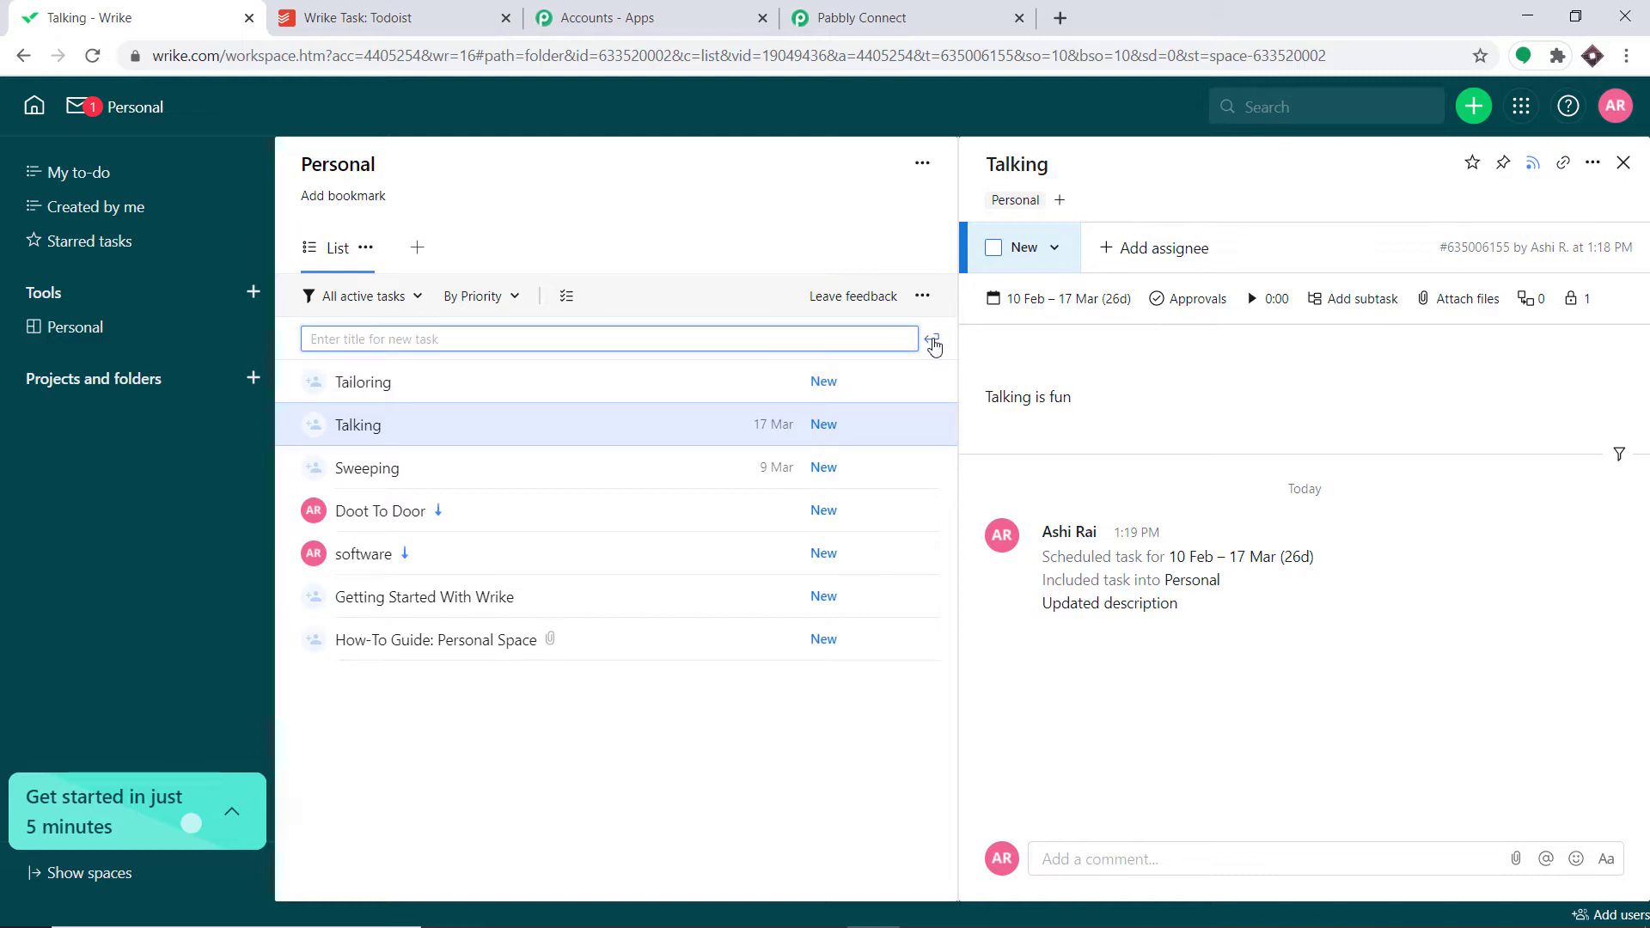
Open the Tailoring task and enter the description "We need to stich our clothes".
click(737, 381)
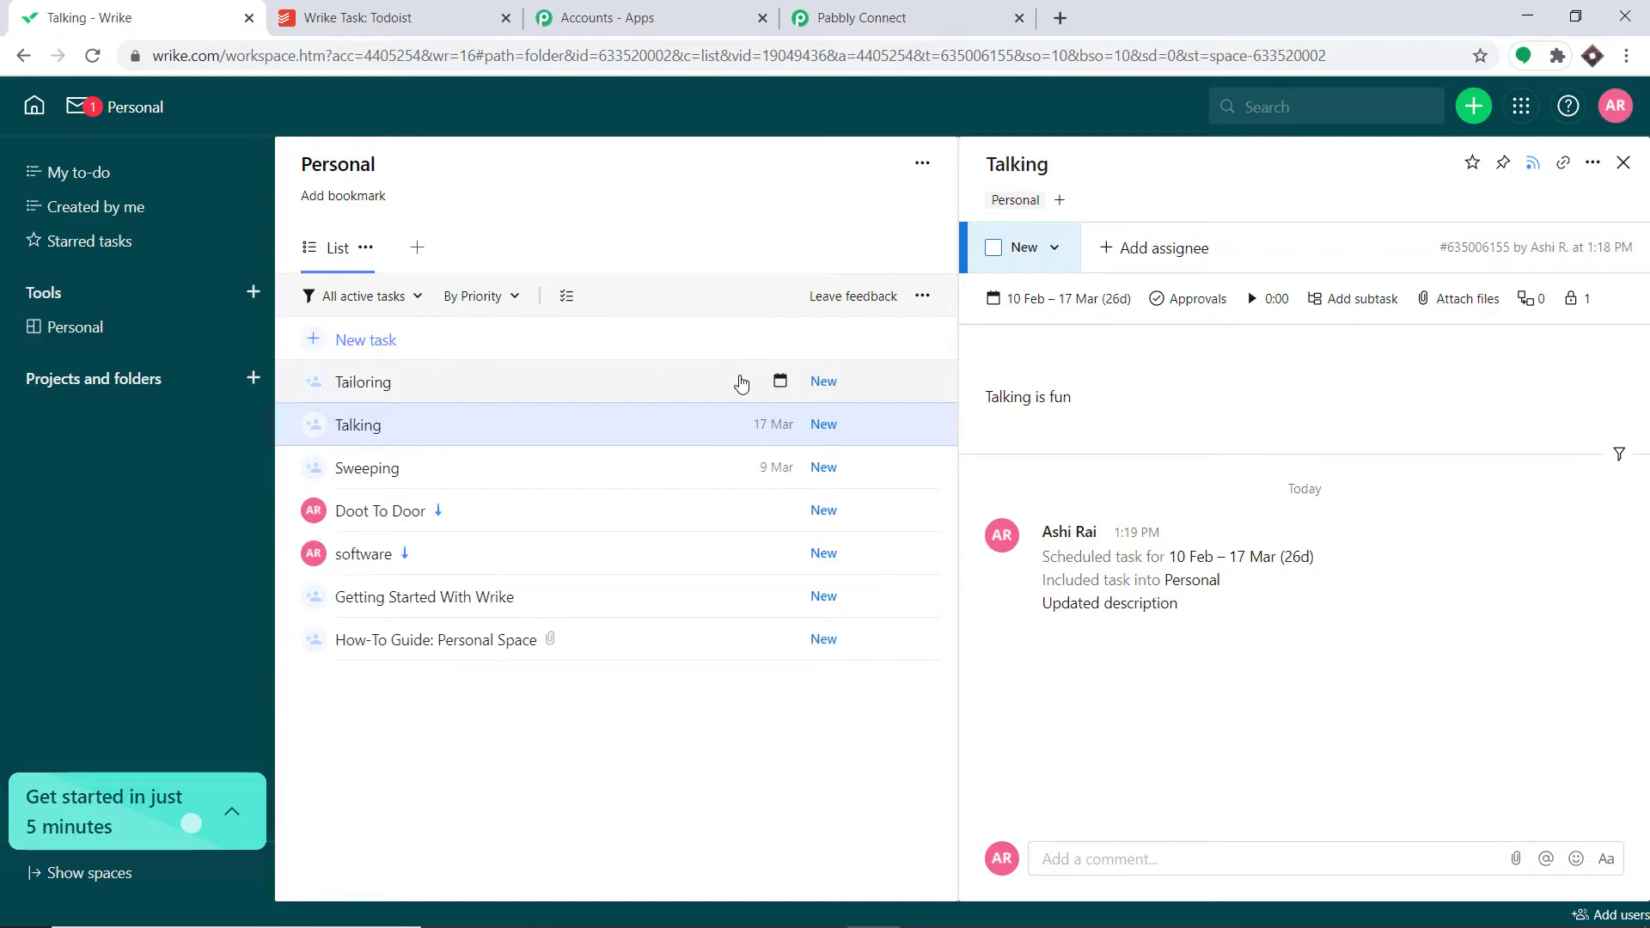
click(1029, 399)
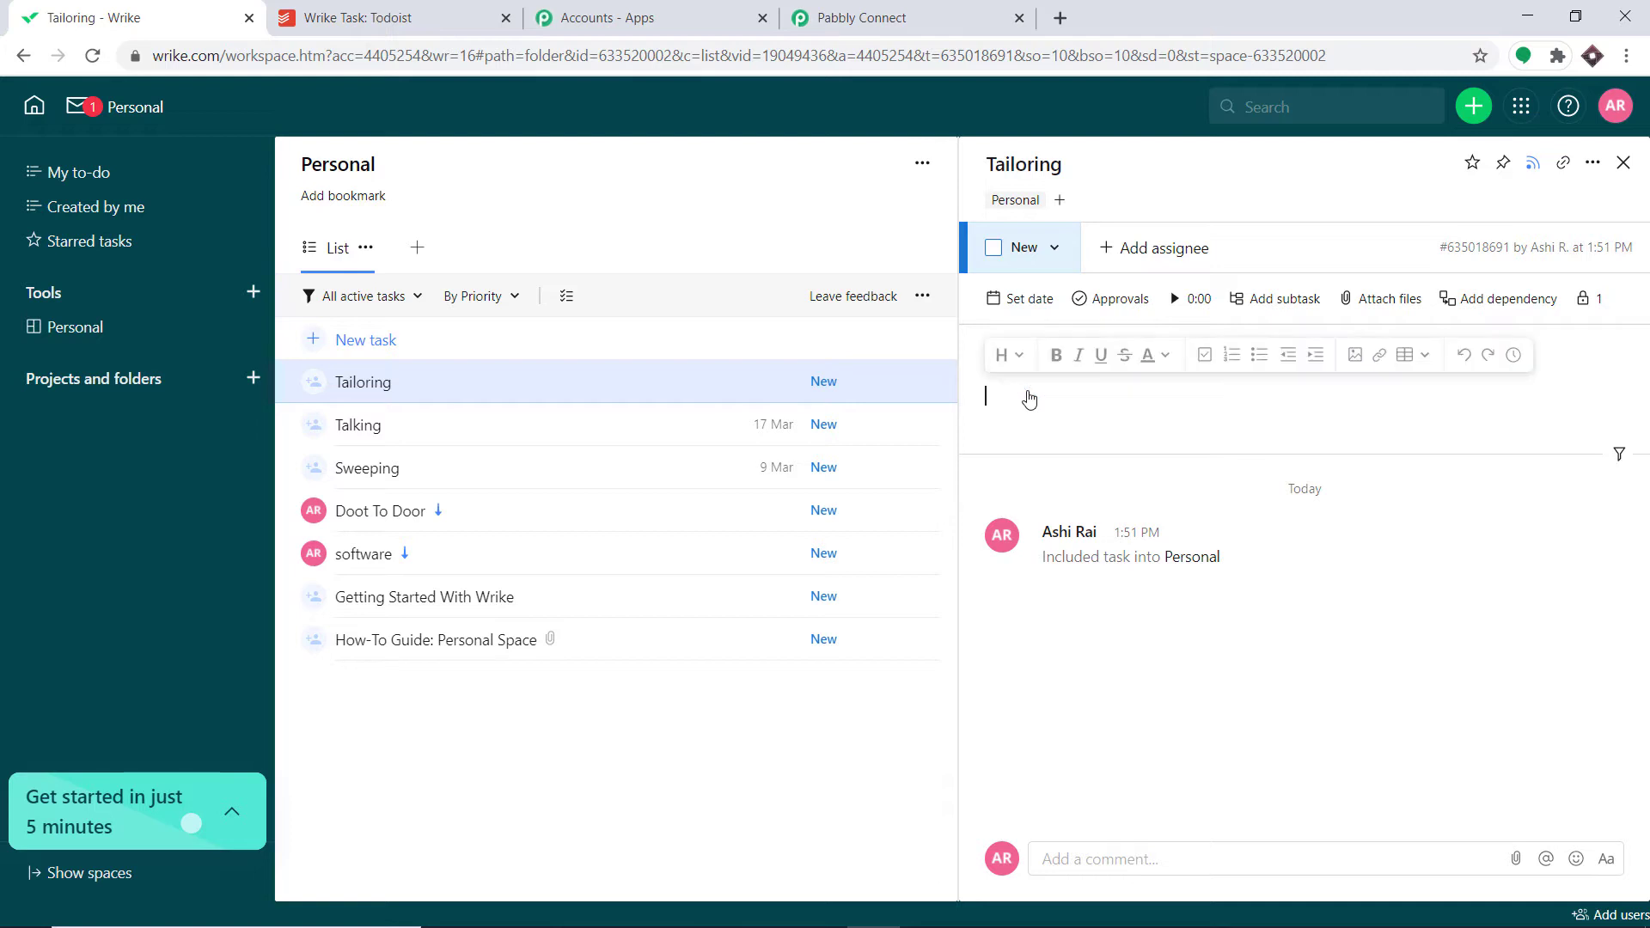
text(We need t)
text(o)
text(ti)
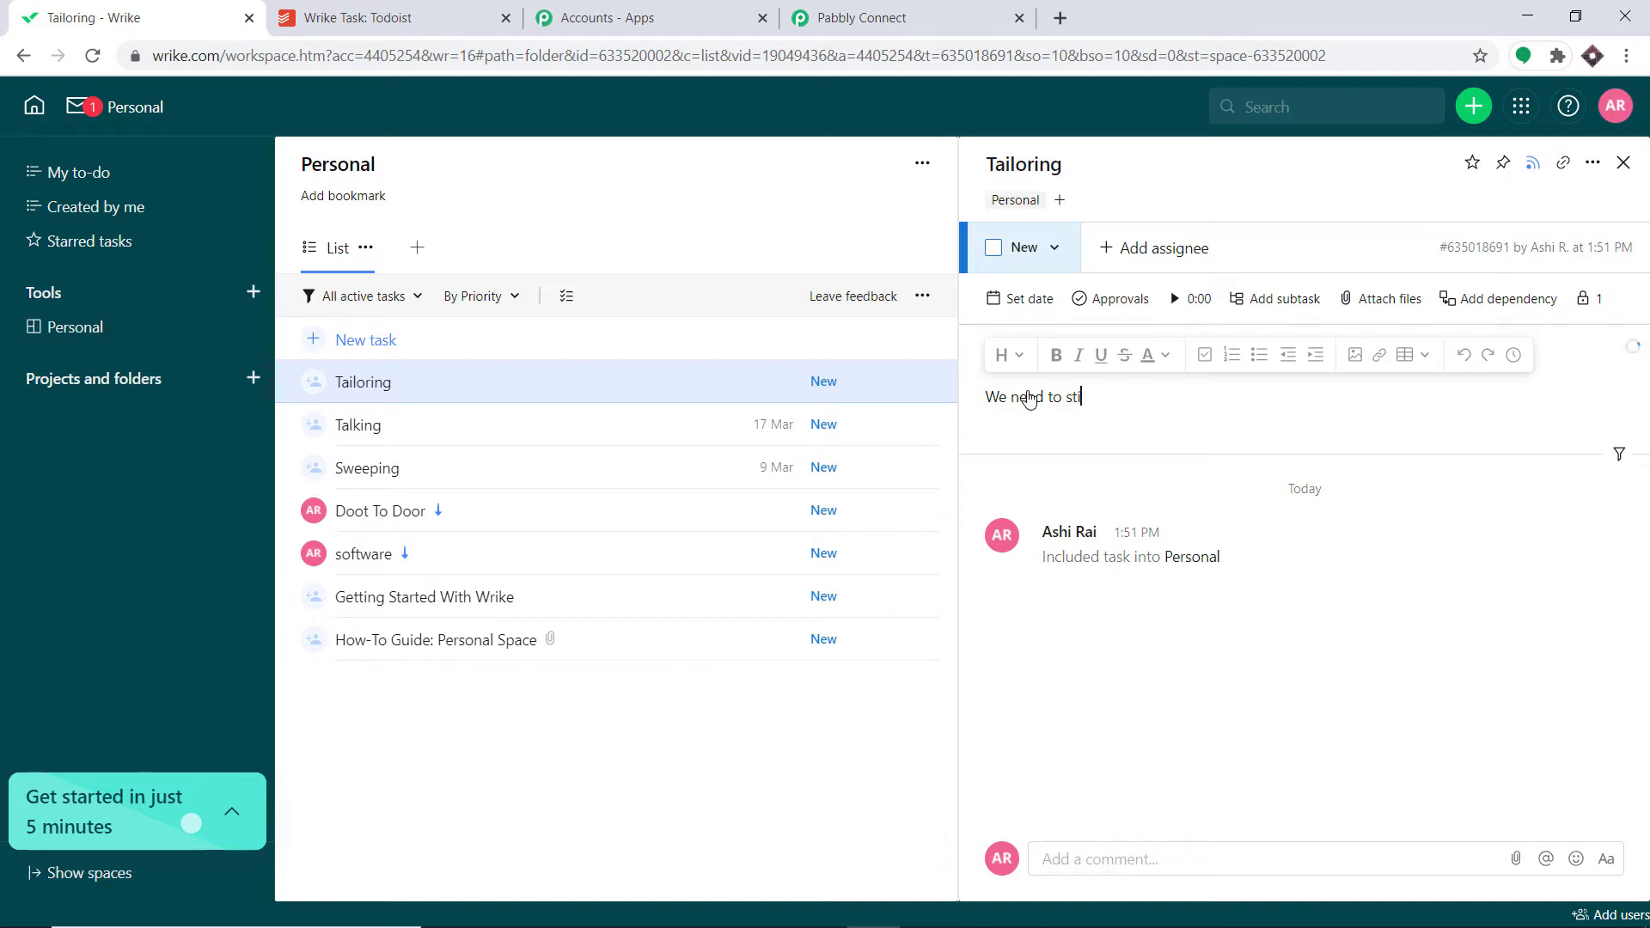
text(ch our clothes)
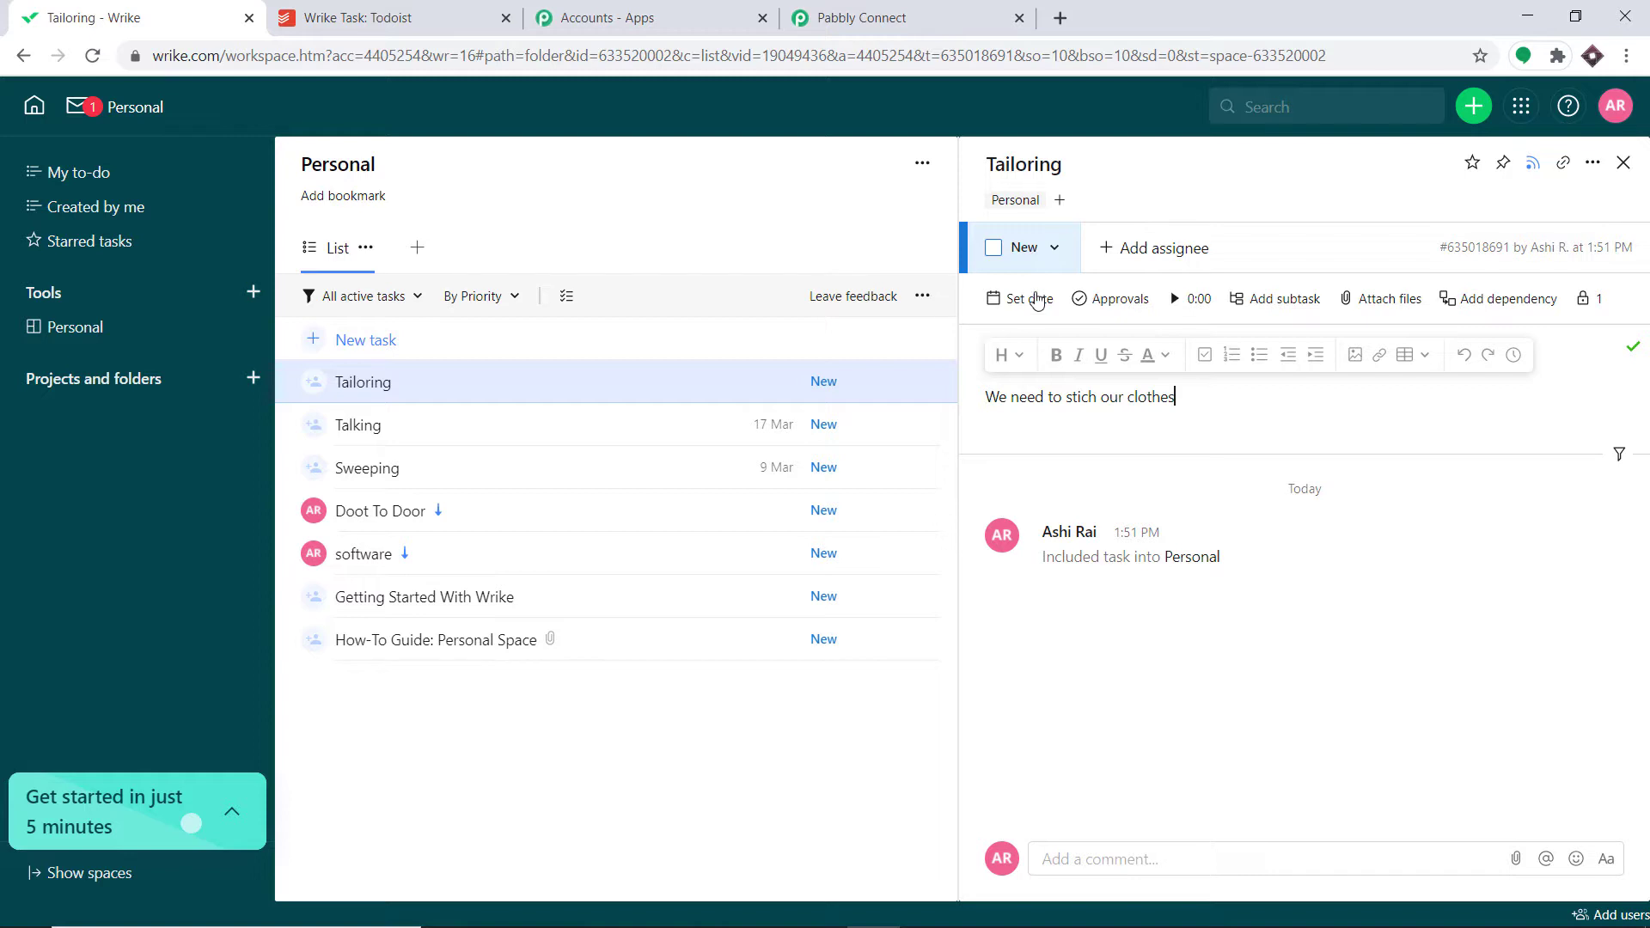
Schedule the Tailoring task with start date 02/02/2021 and due date 04/03/2021, and save the dates.
click(1031, 298)
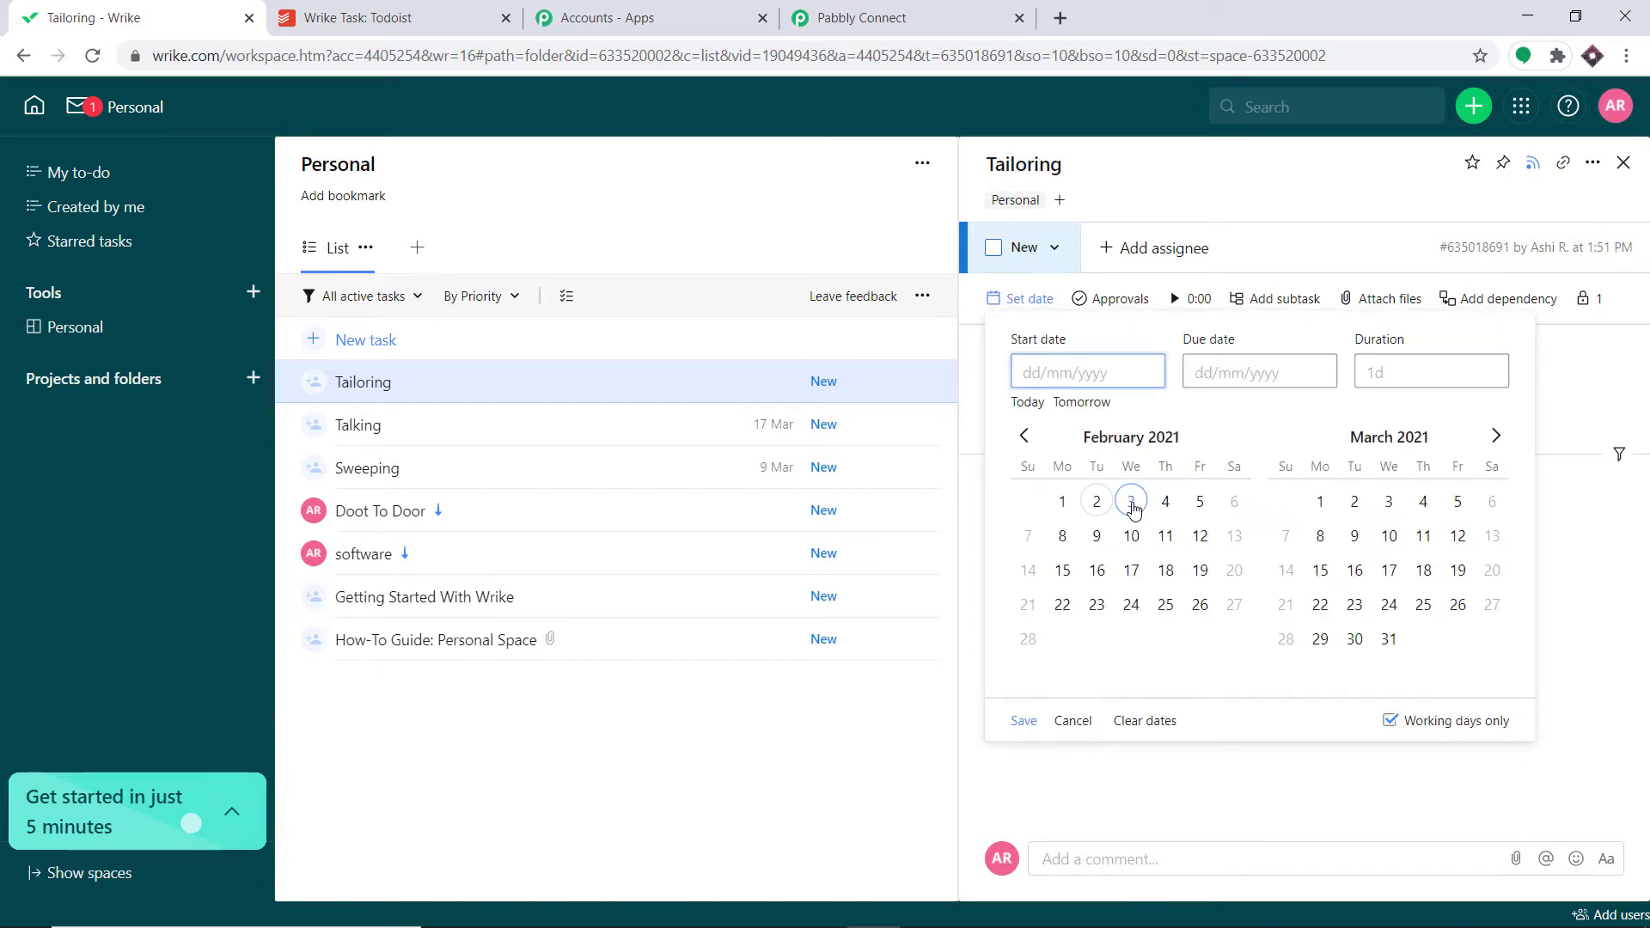
click(1096, 501)
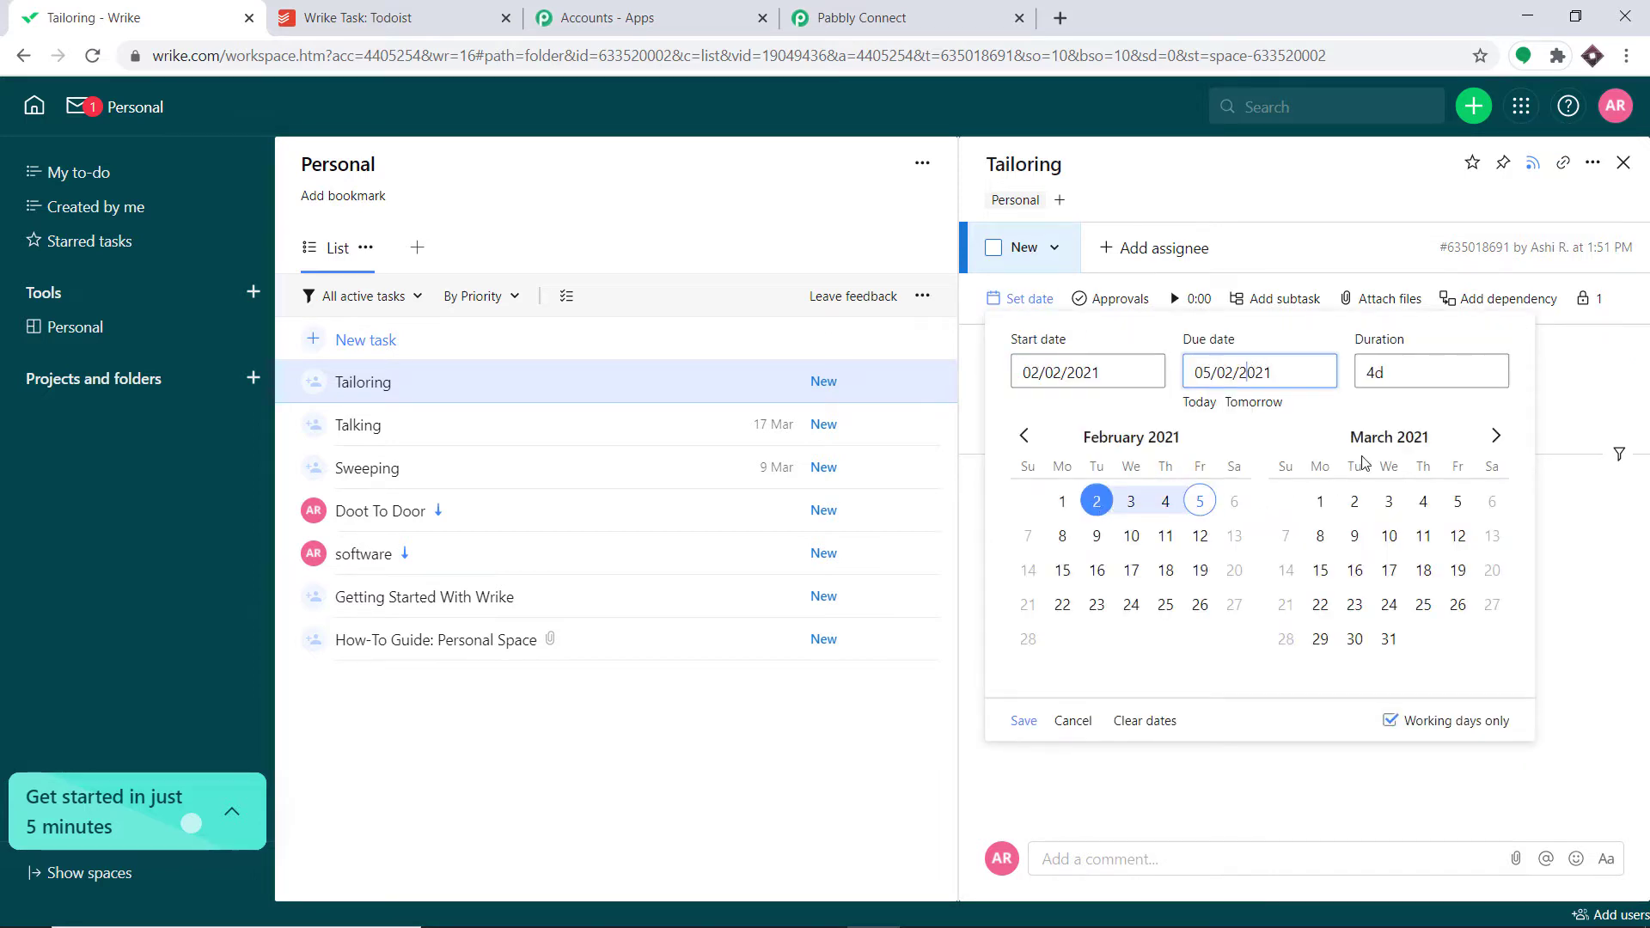
click(1424, 502)
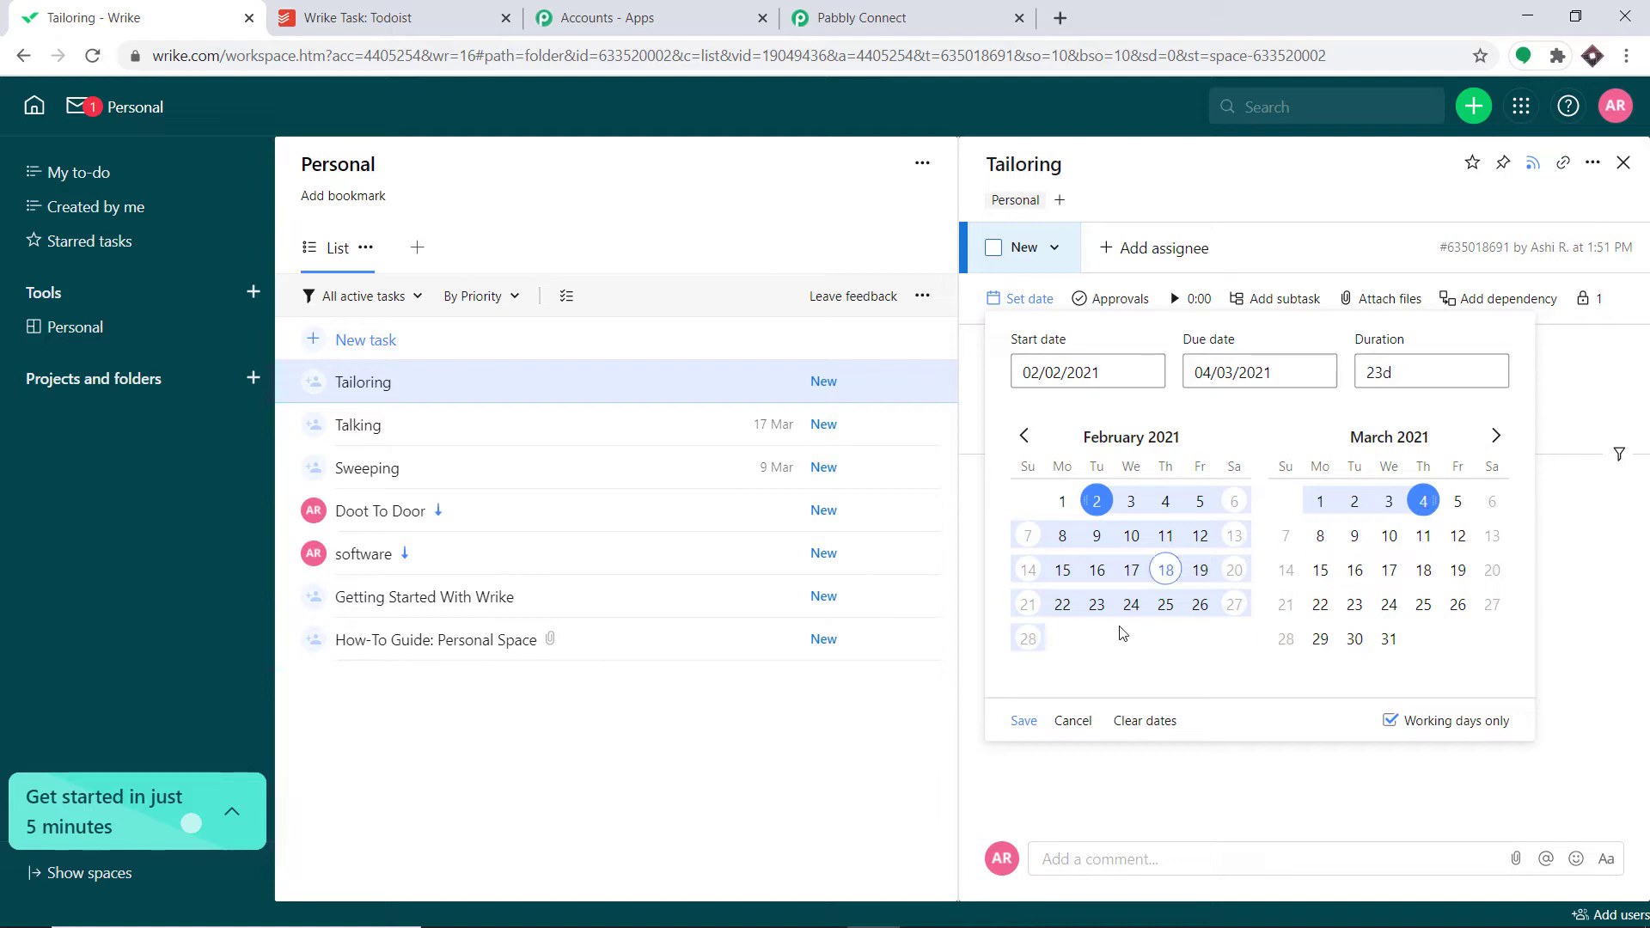
click(1023, 720)
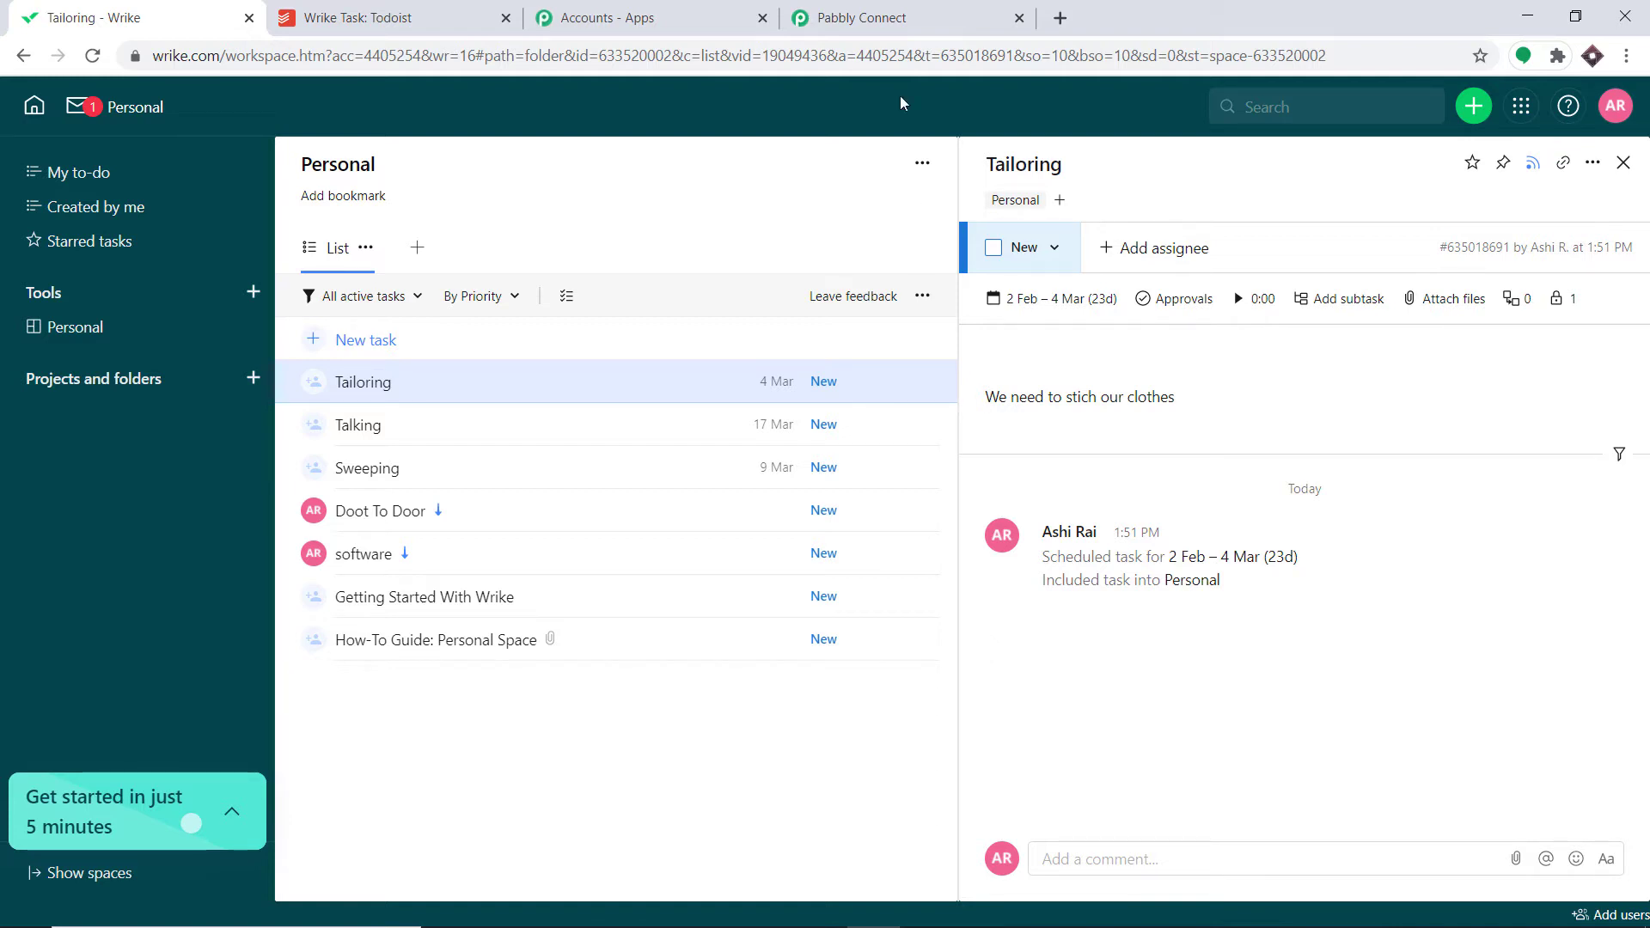
Switch to the Pabbly Connect workflow and add a Wrike action after the trigger with the event Get Specific Task.
click(868, 17)
drag(1642, 463, 1647, 569)
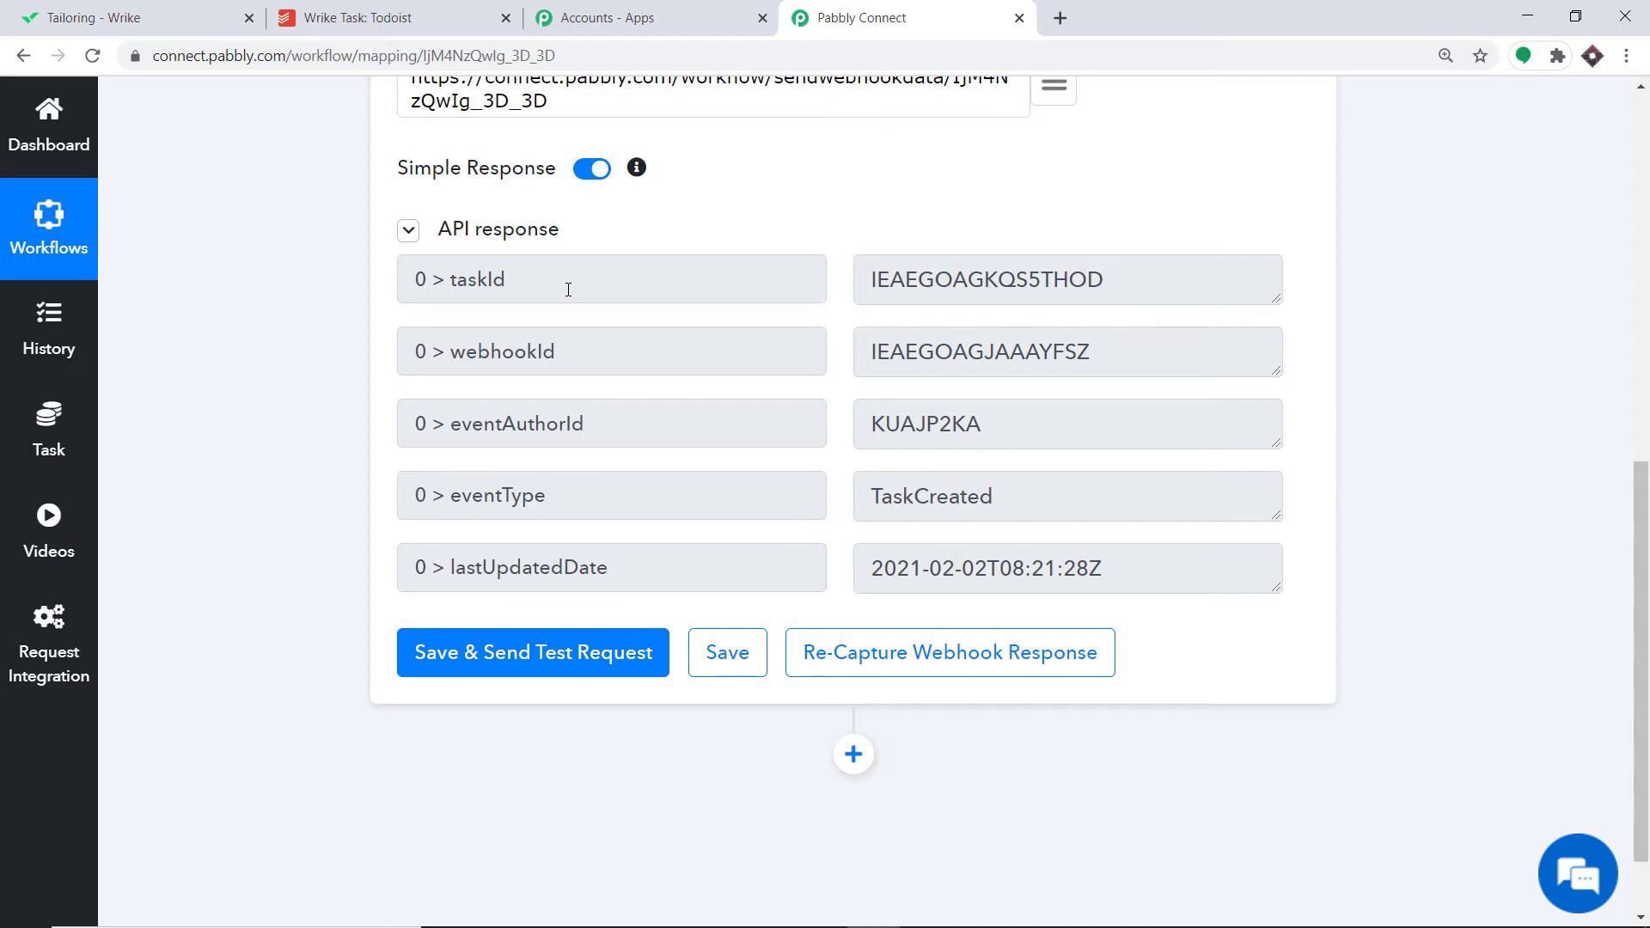
scroll(941, 297, down, 2)
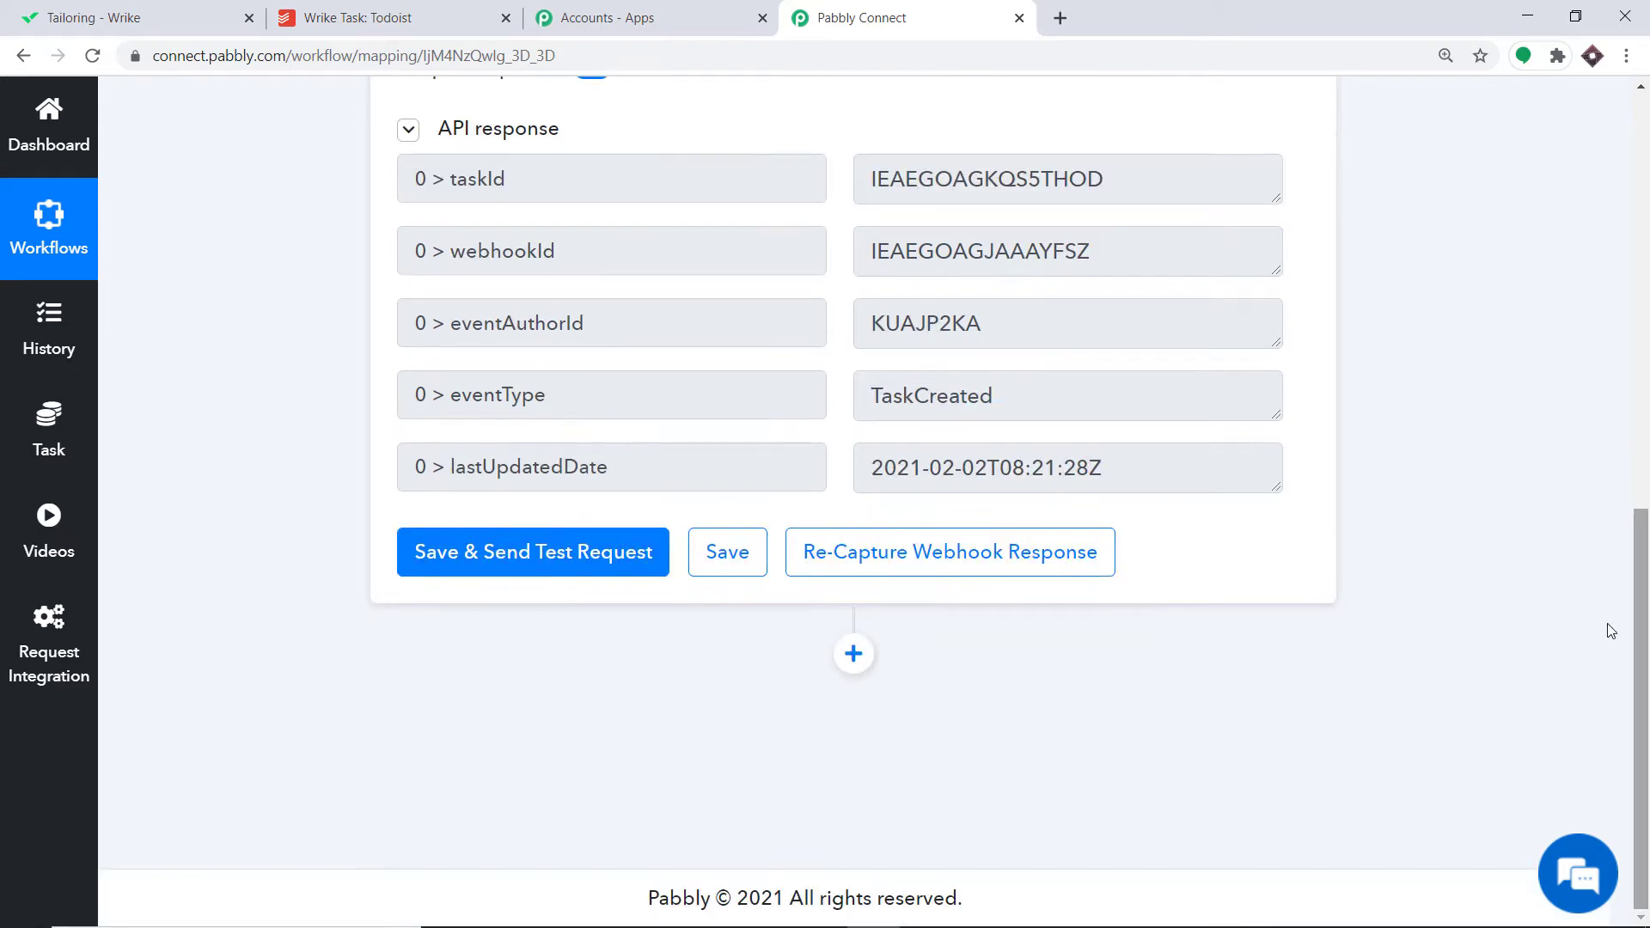
click(852, 655)
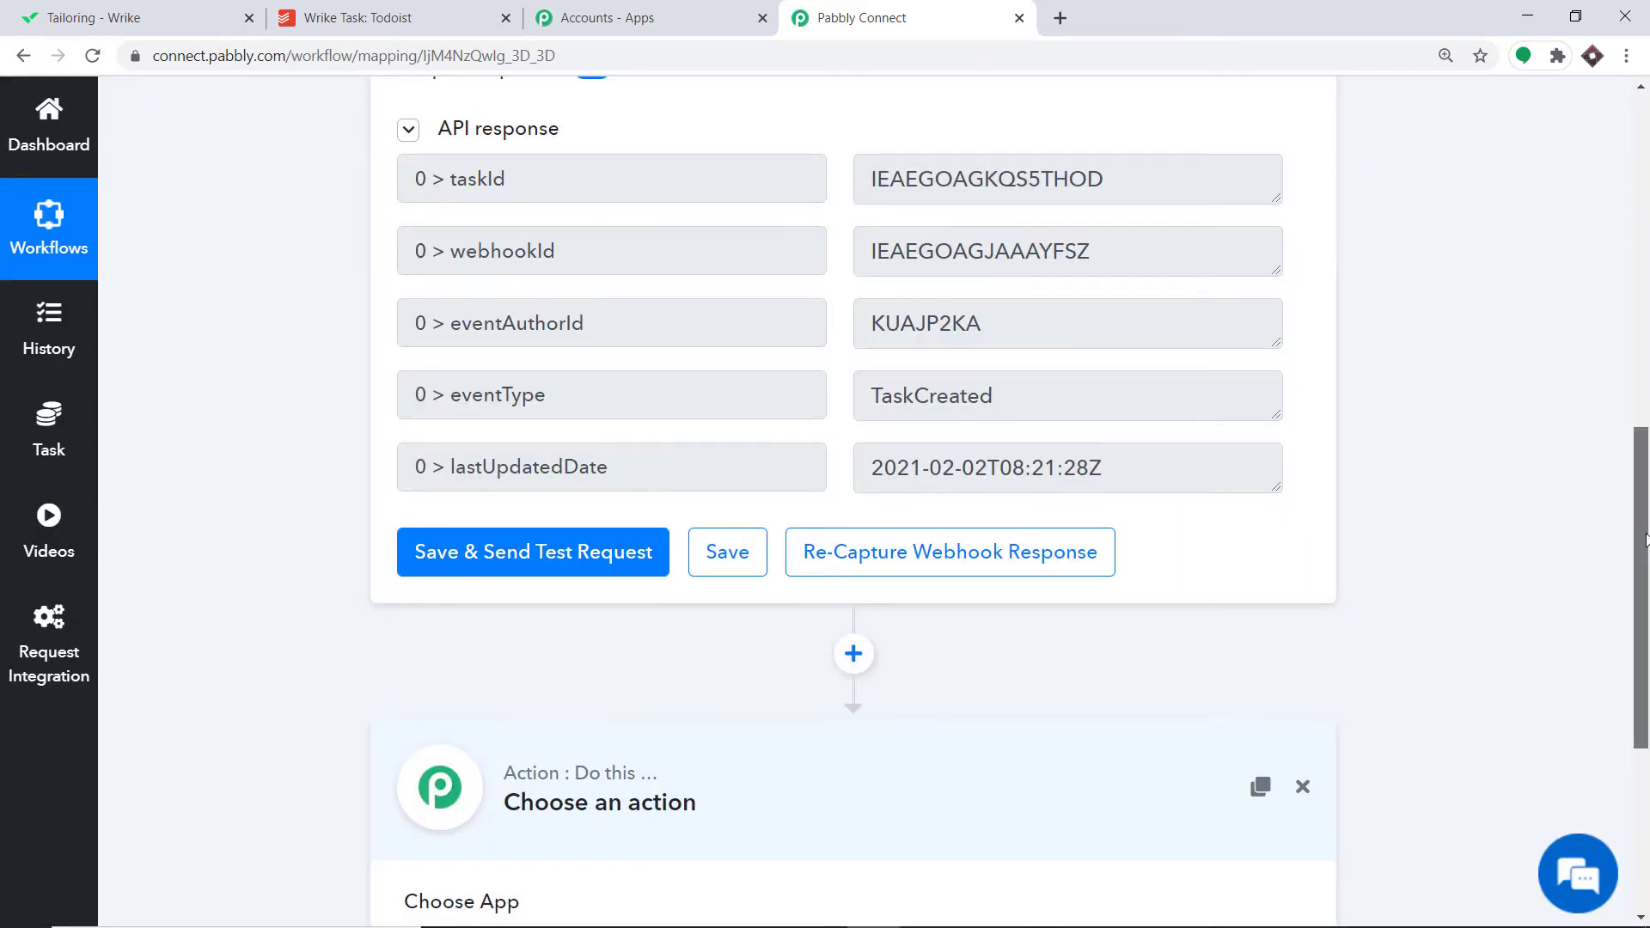
scroll(1644, 535, down, 5)
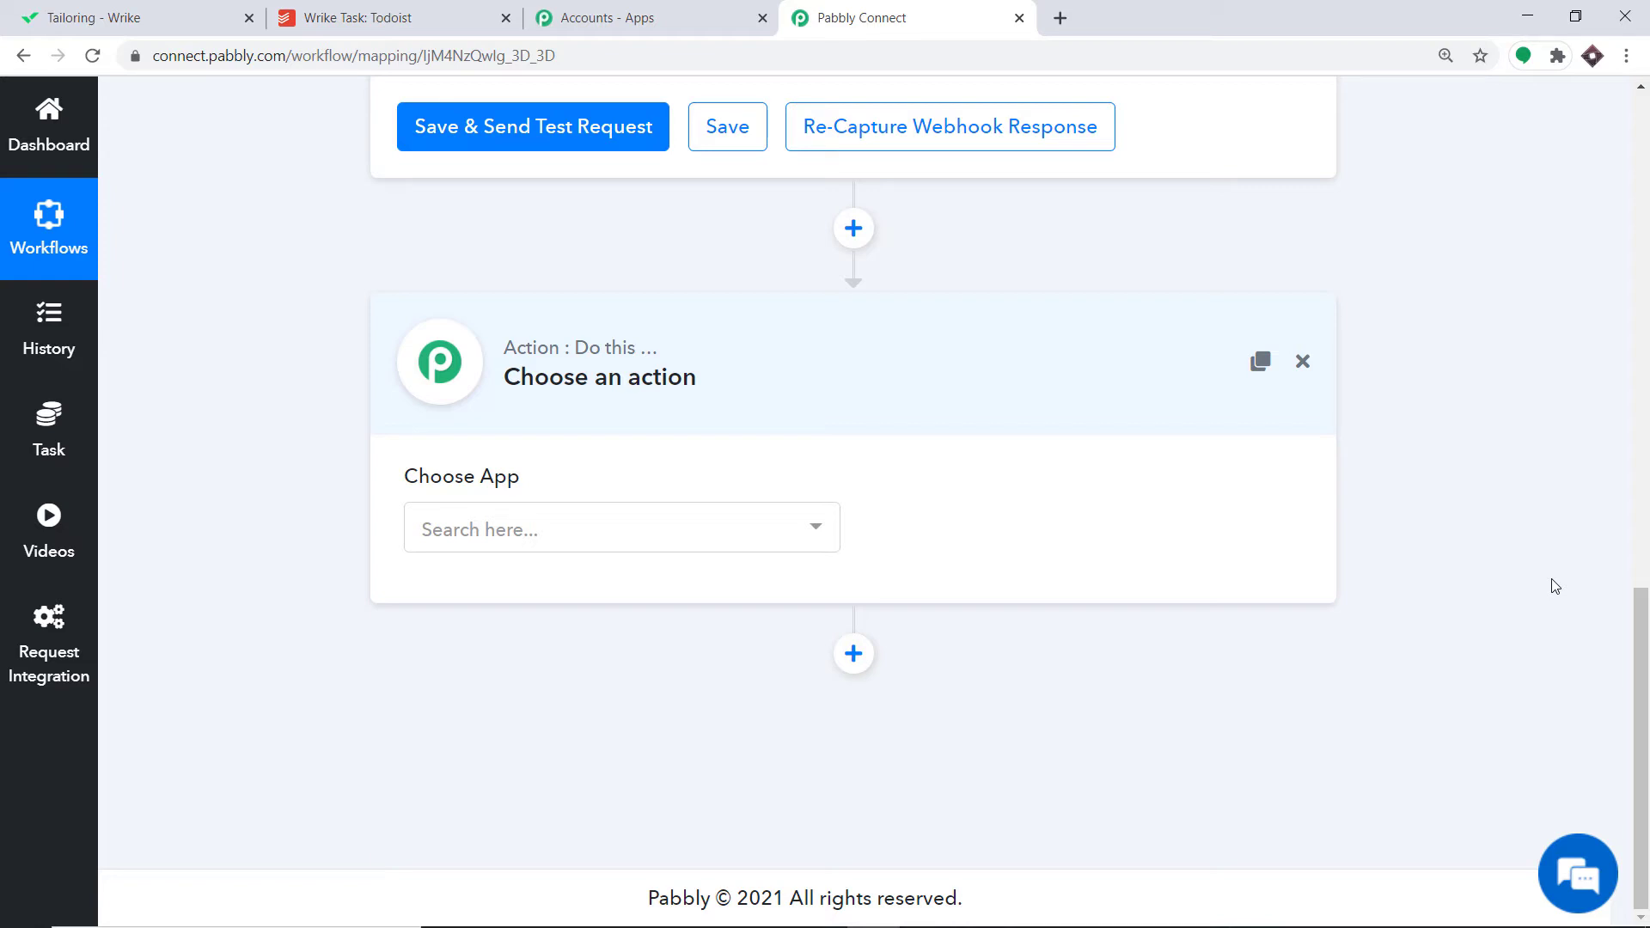
click(557, 540)
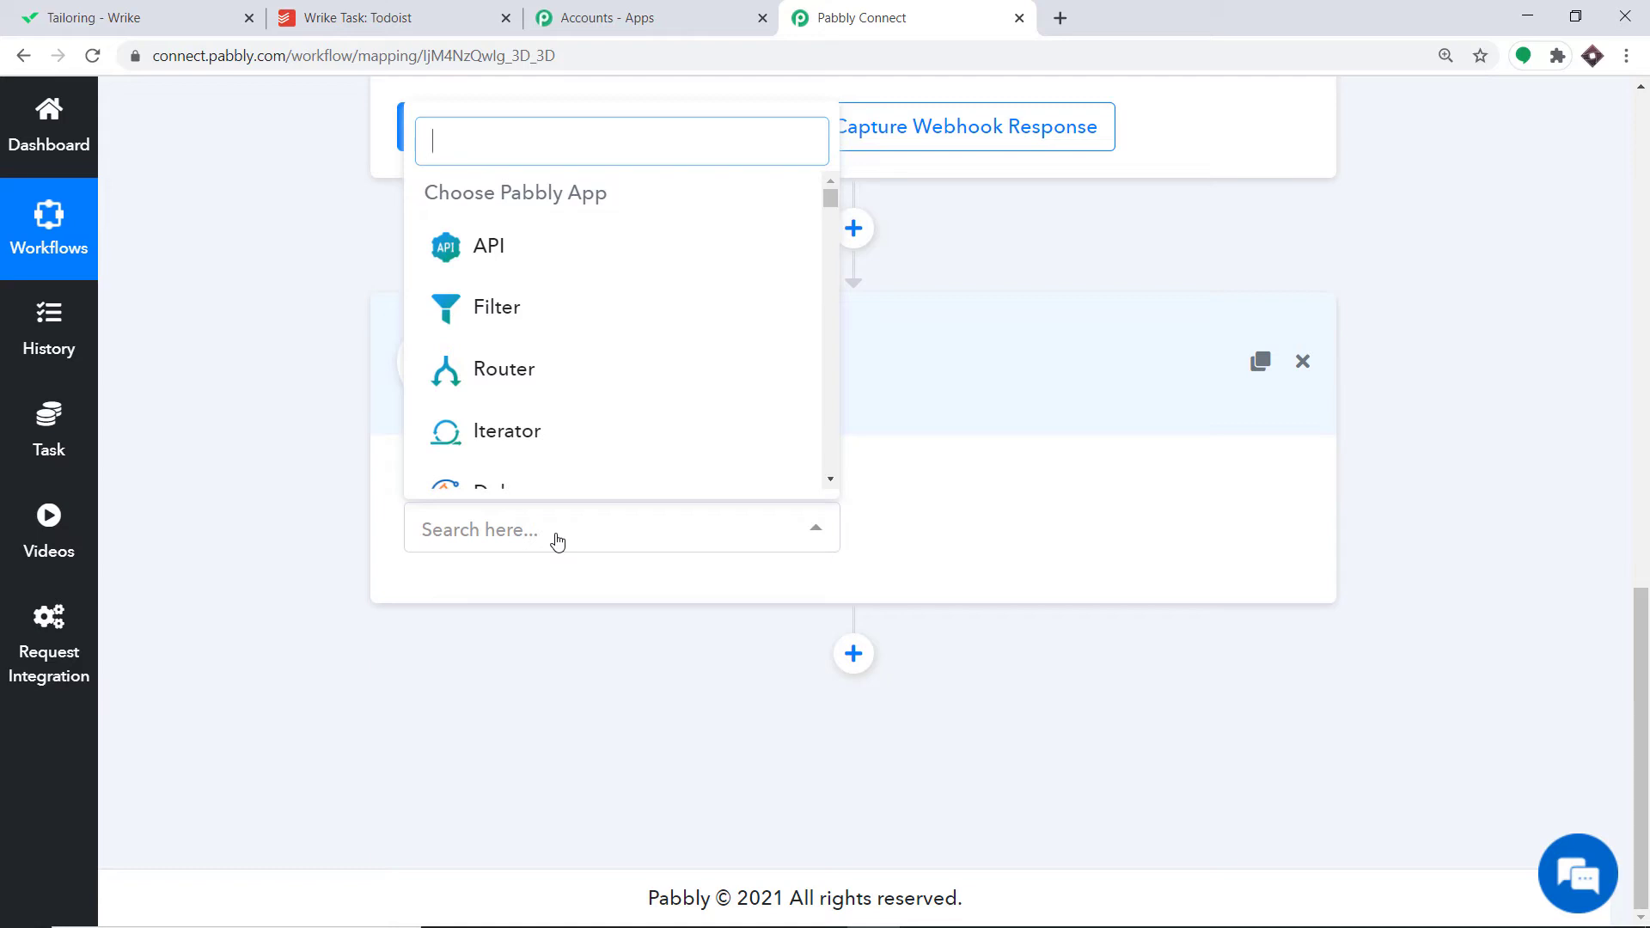
text(wrike)
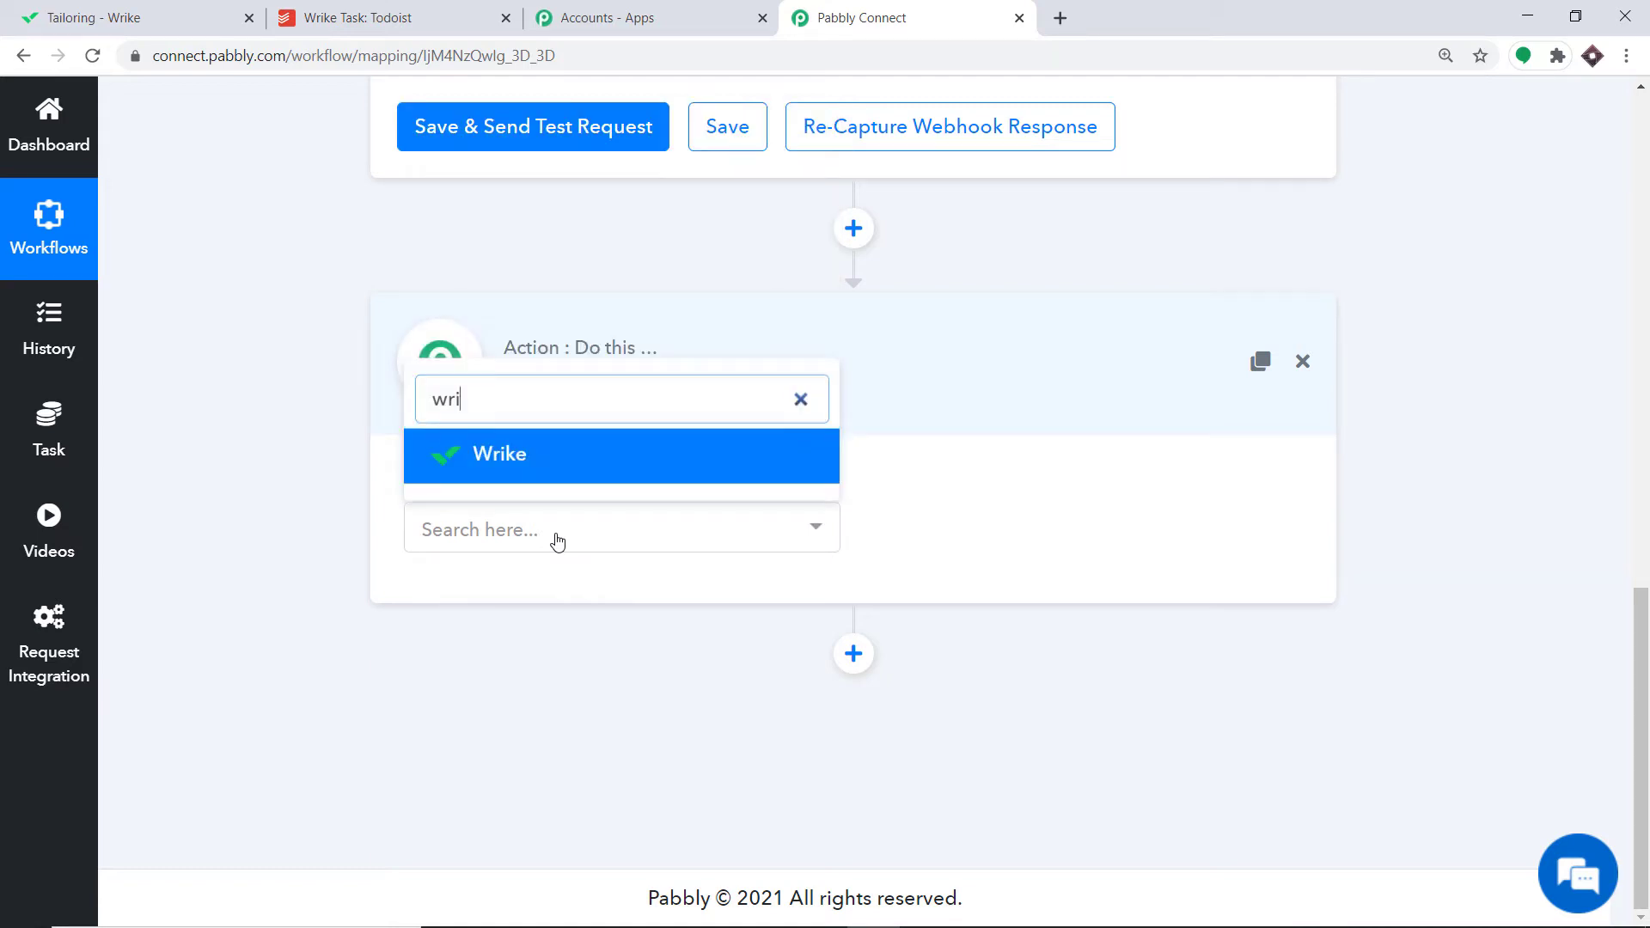
click(570, 477)
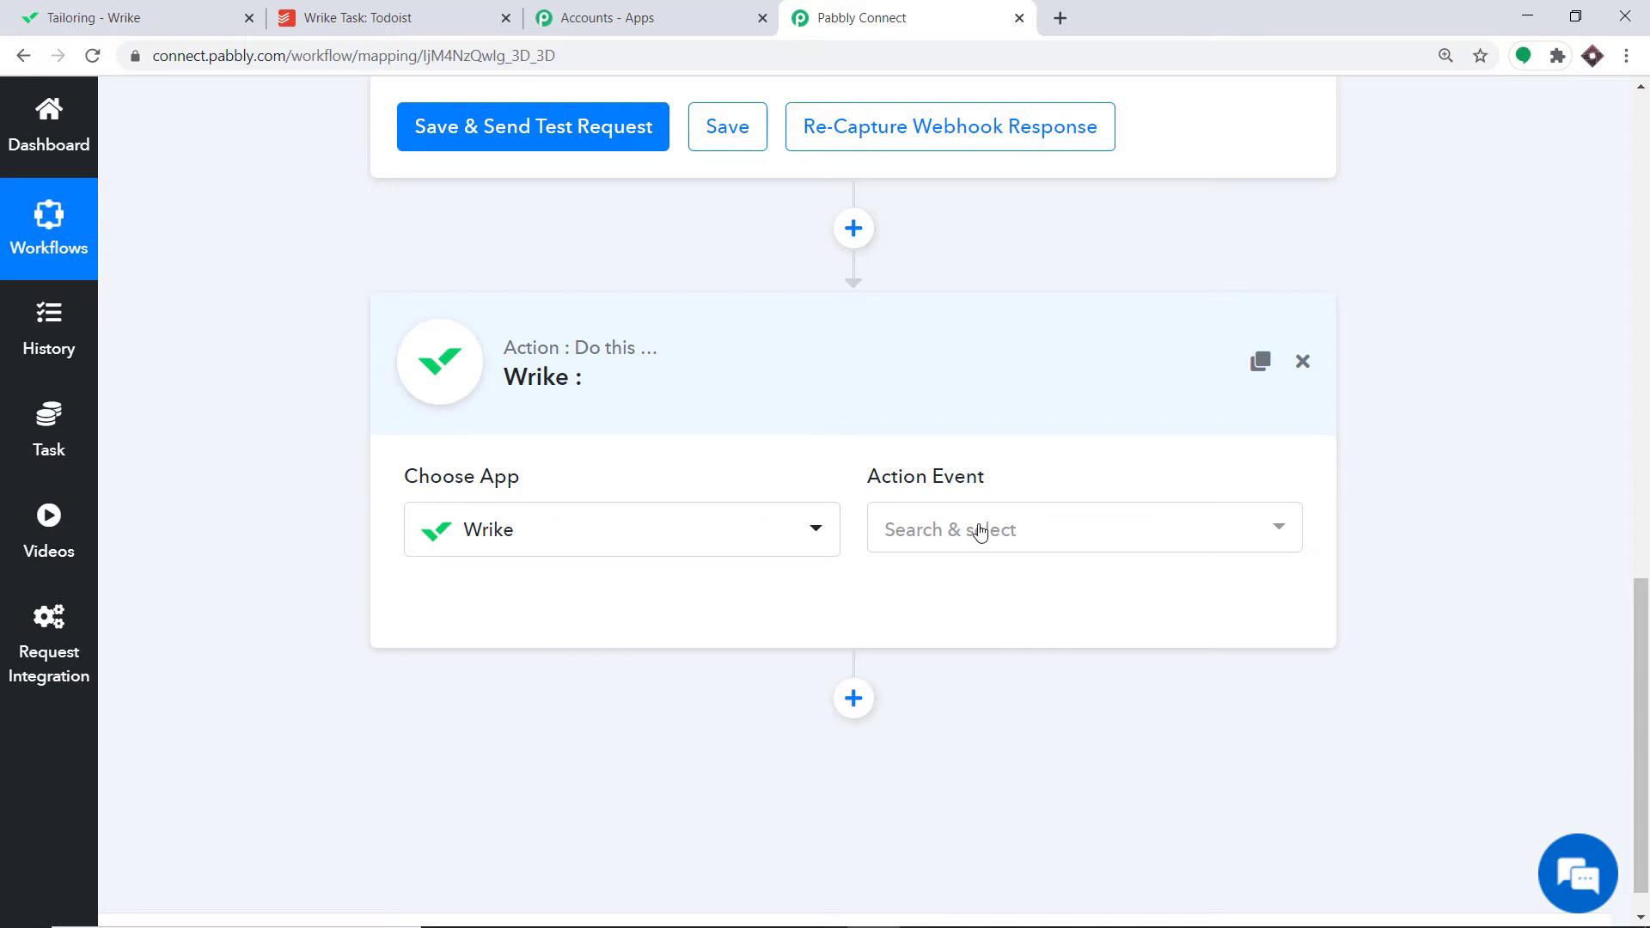
click(980, 531)
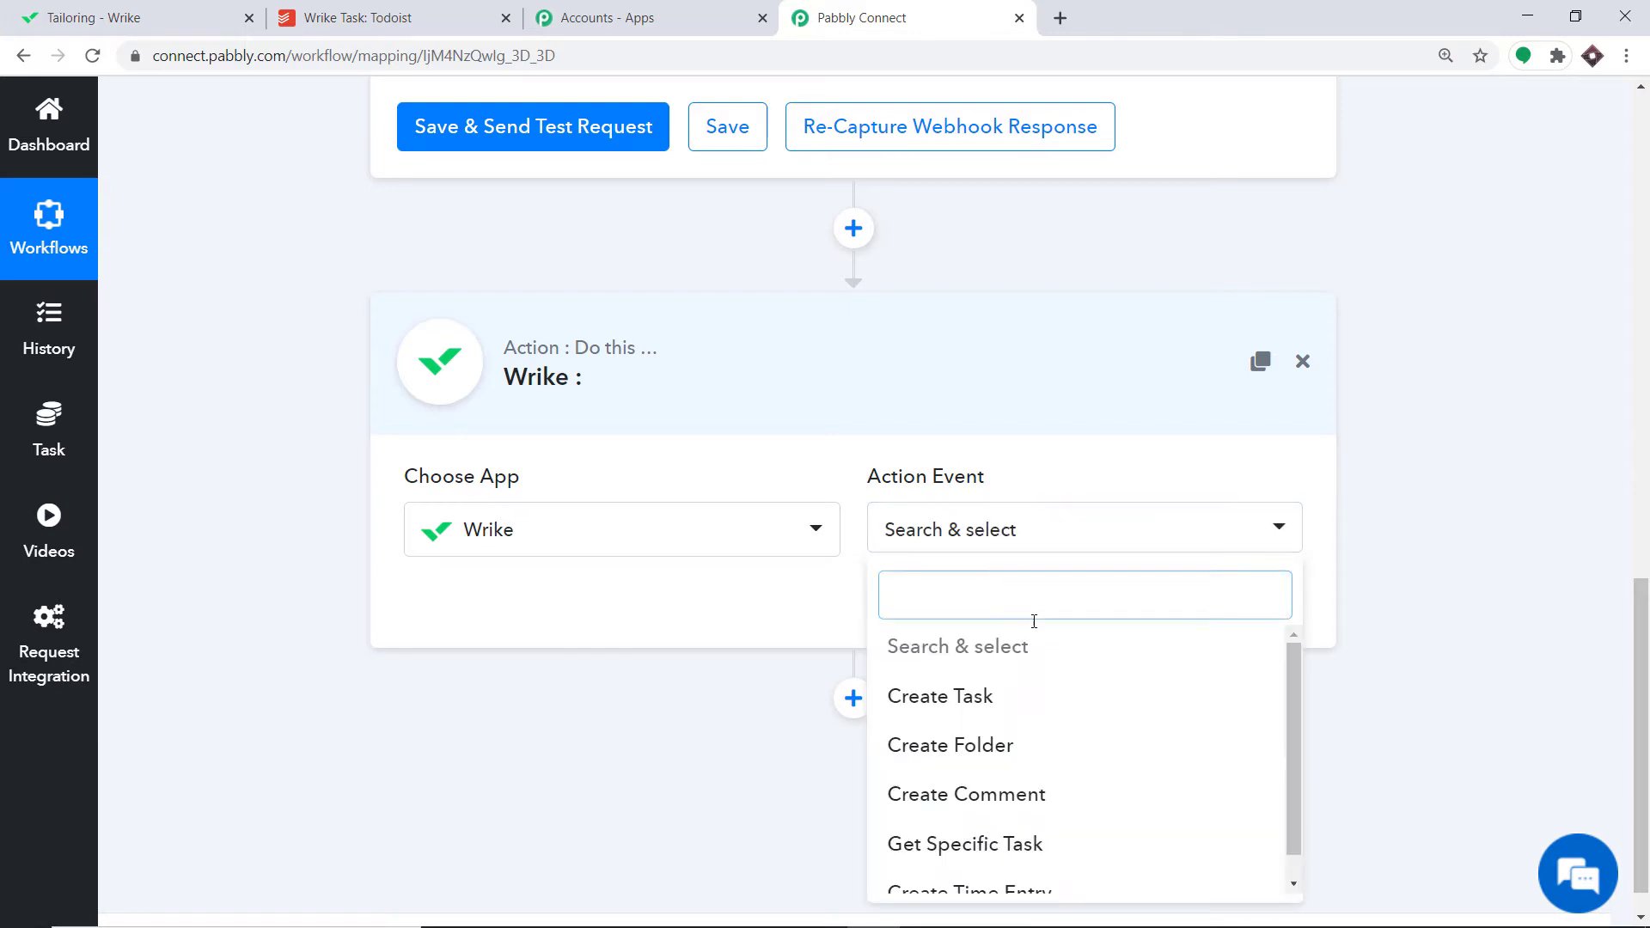
scroll(1065, 674, down, 1)
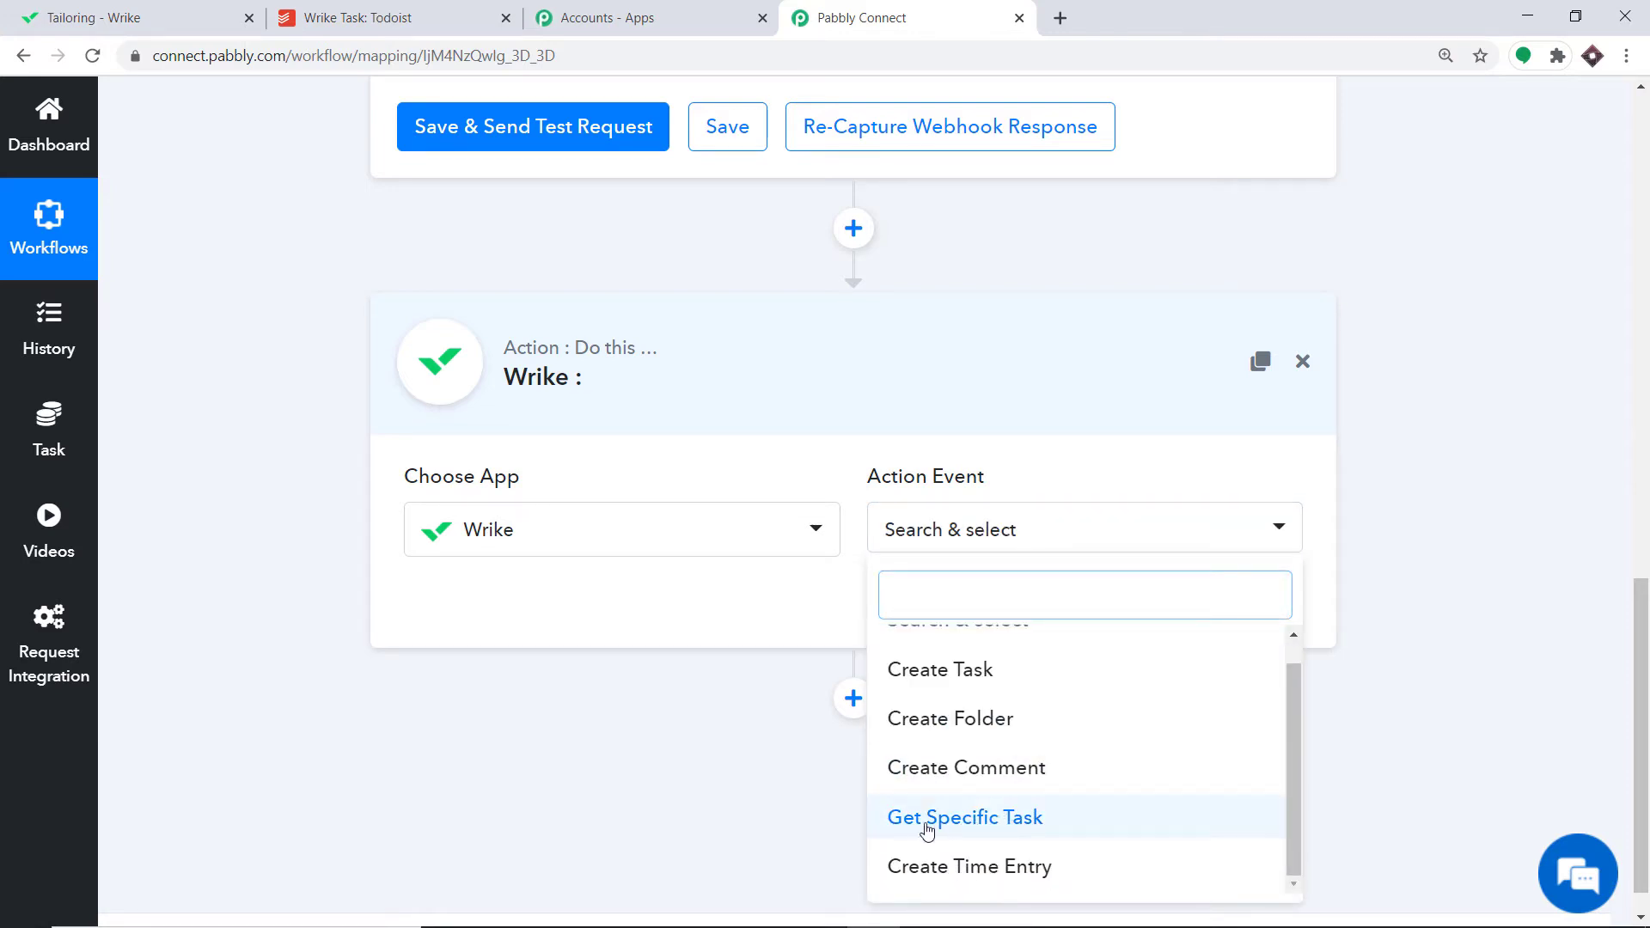
click(1000, 831)
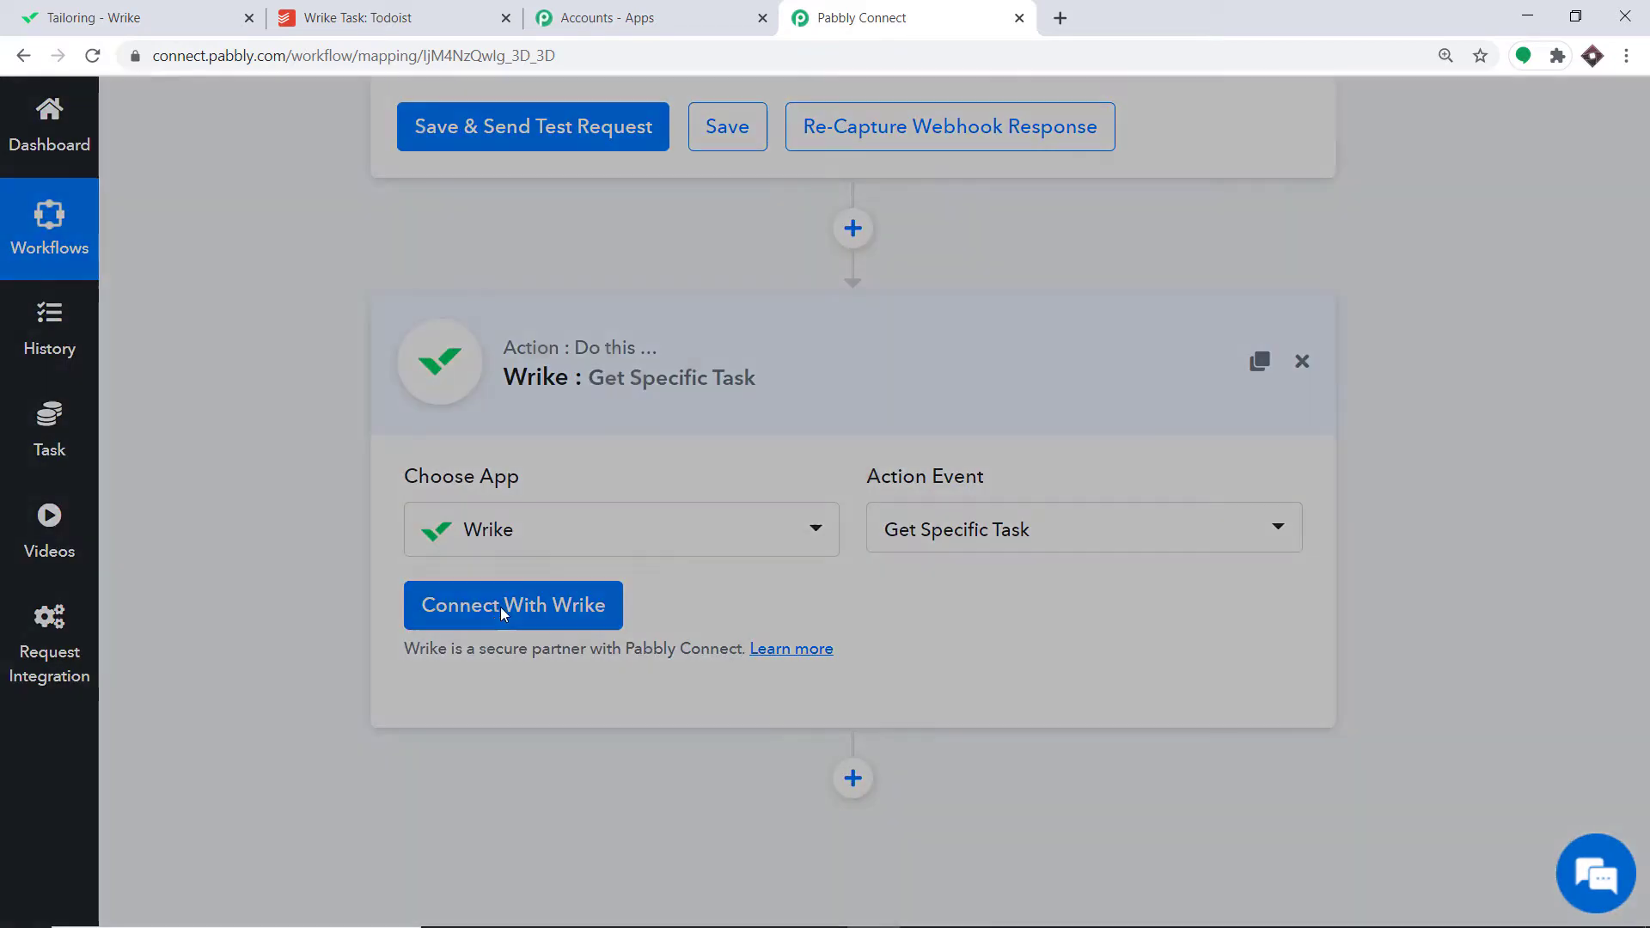
Connect the Get Specific Task action to Wrike with new credentials and acknowledge the authorization.
click(499, 610)
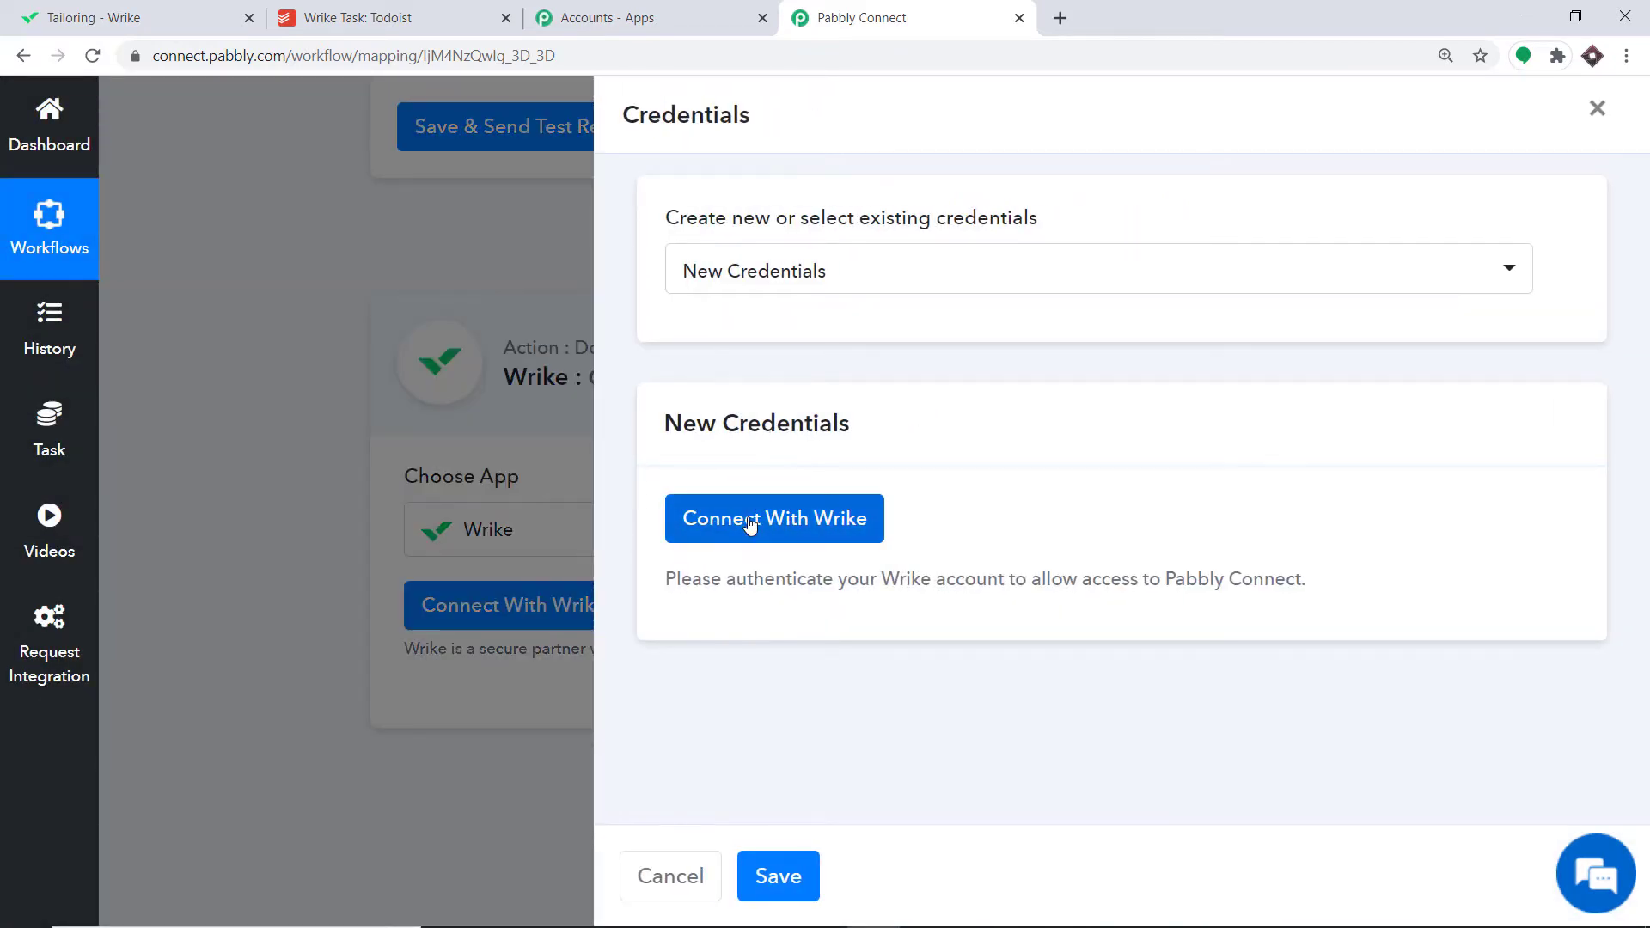
click(751, 521)
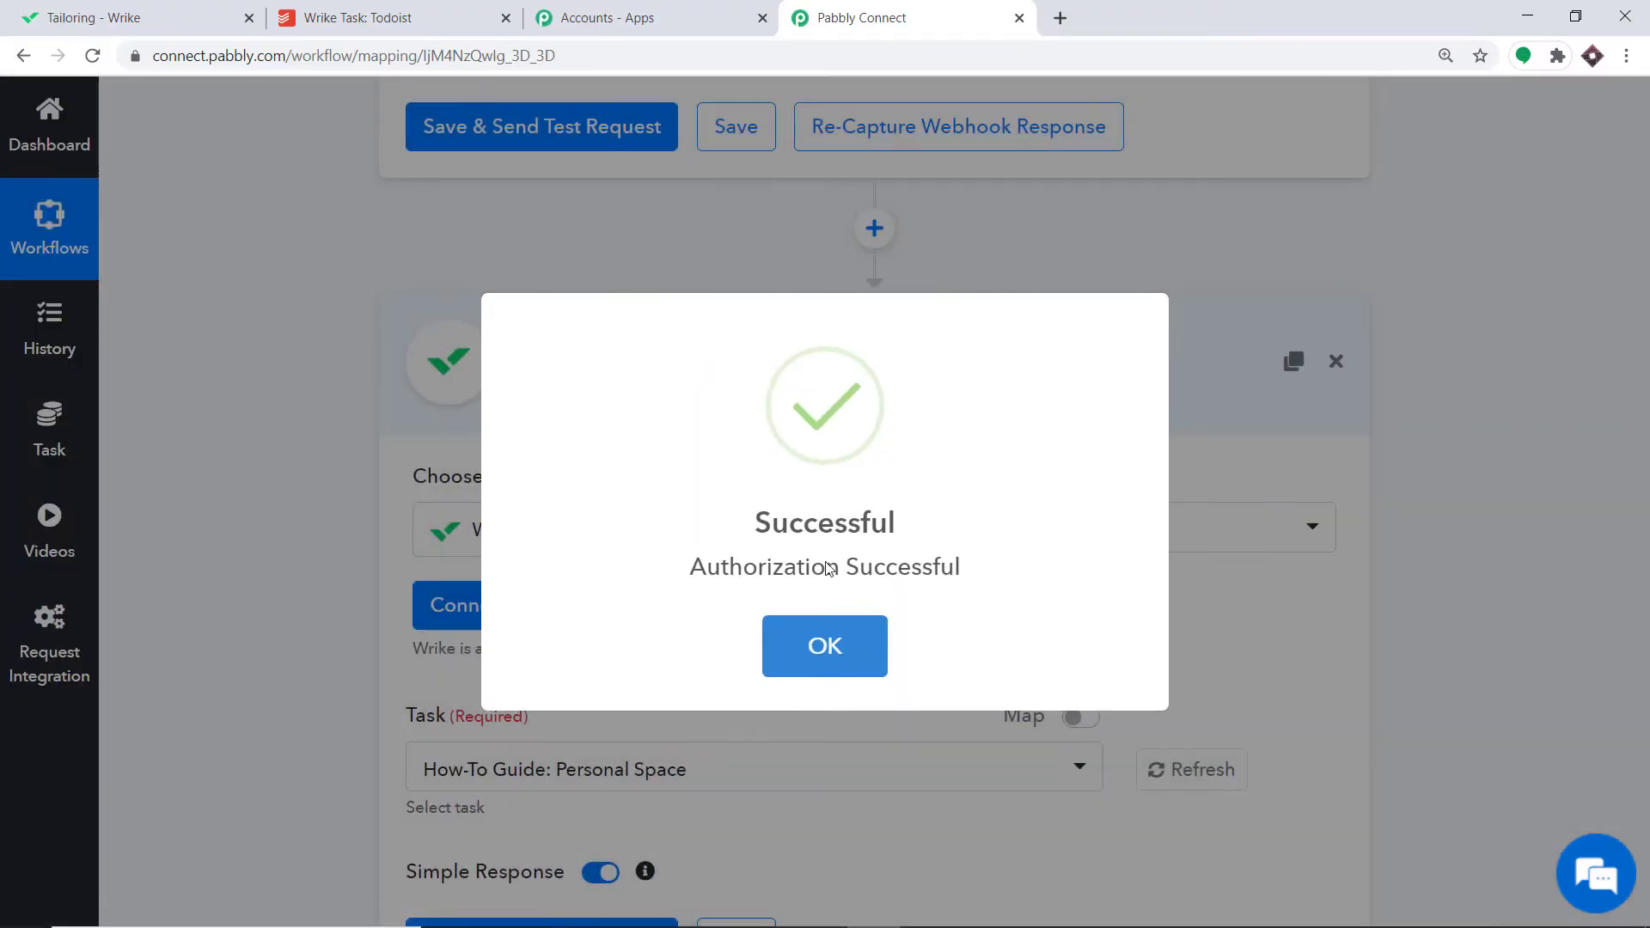
click(869, 648)
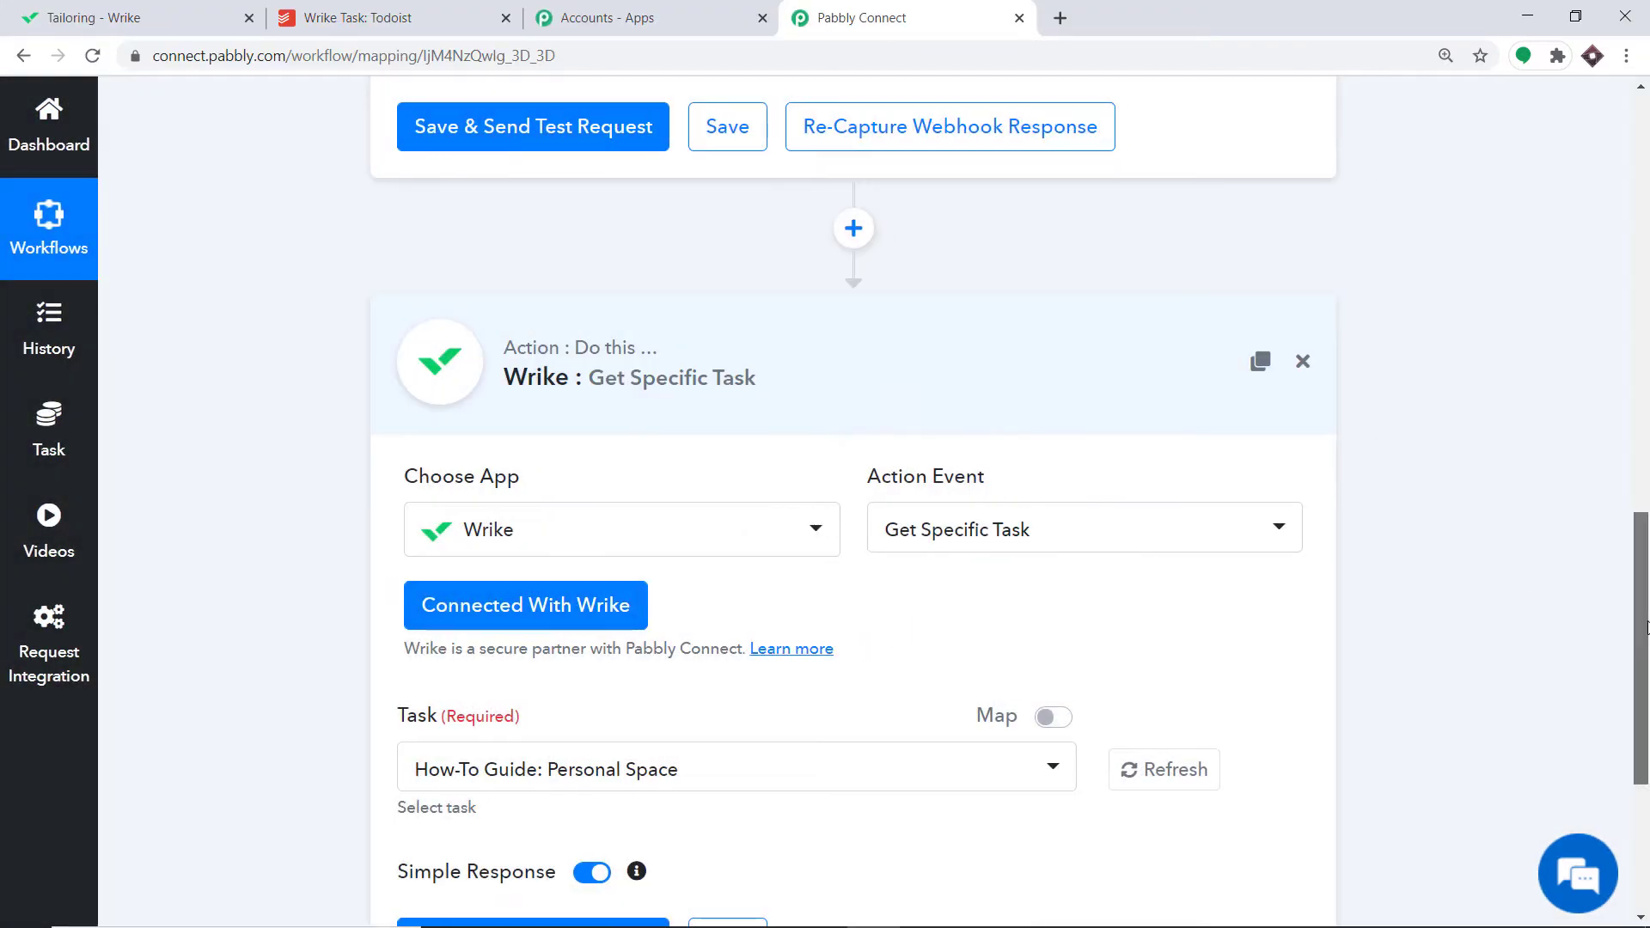
Choose Tailoring from the task list of the Get Specific Task action.
scroll(1646, 744, down, 4)
scroll(1646, 745, down, 1)
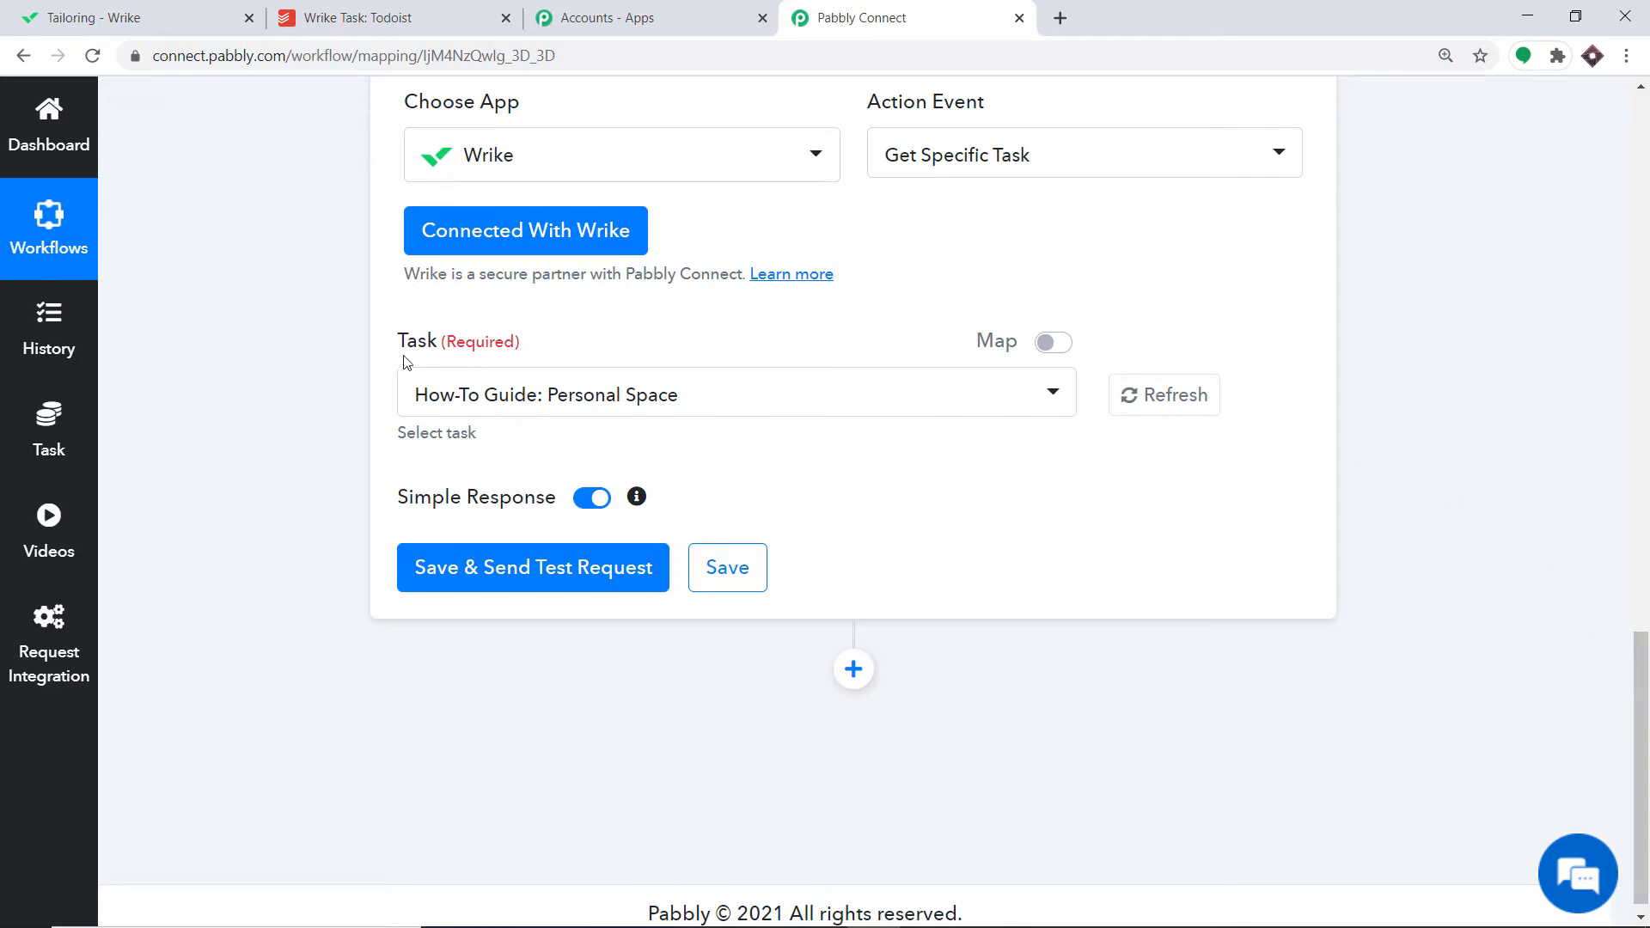
click(511, 407)
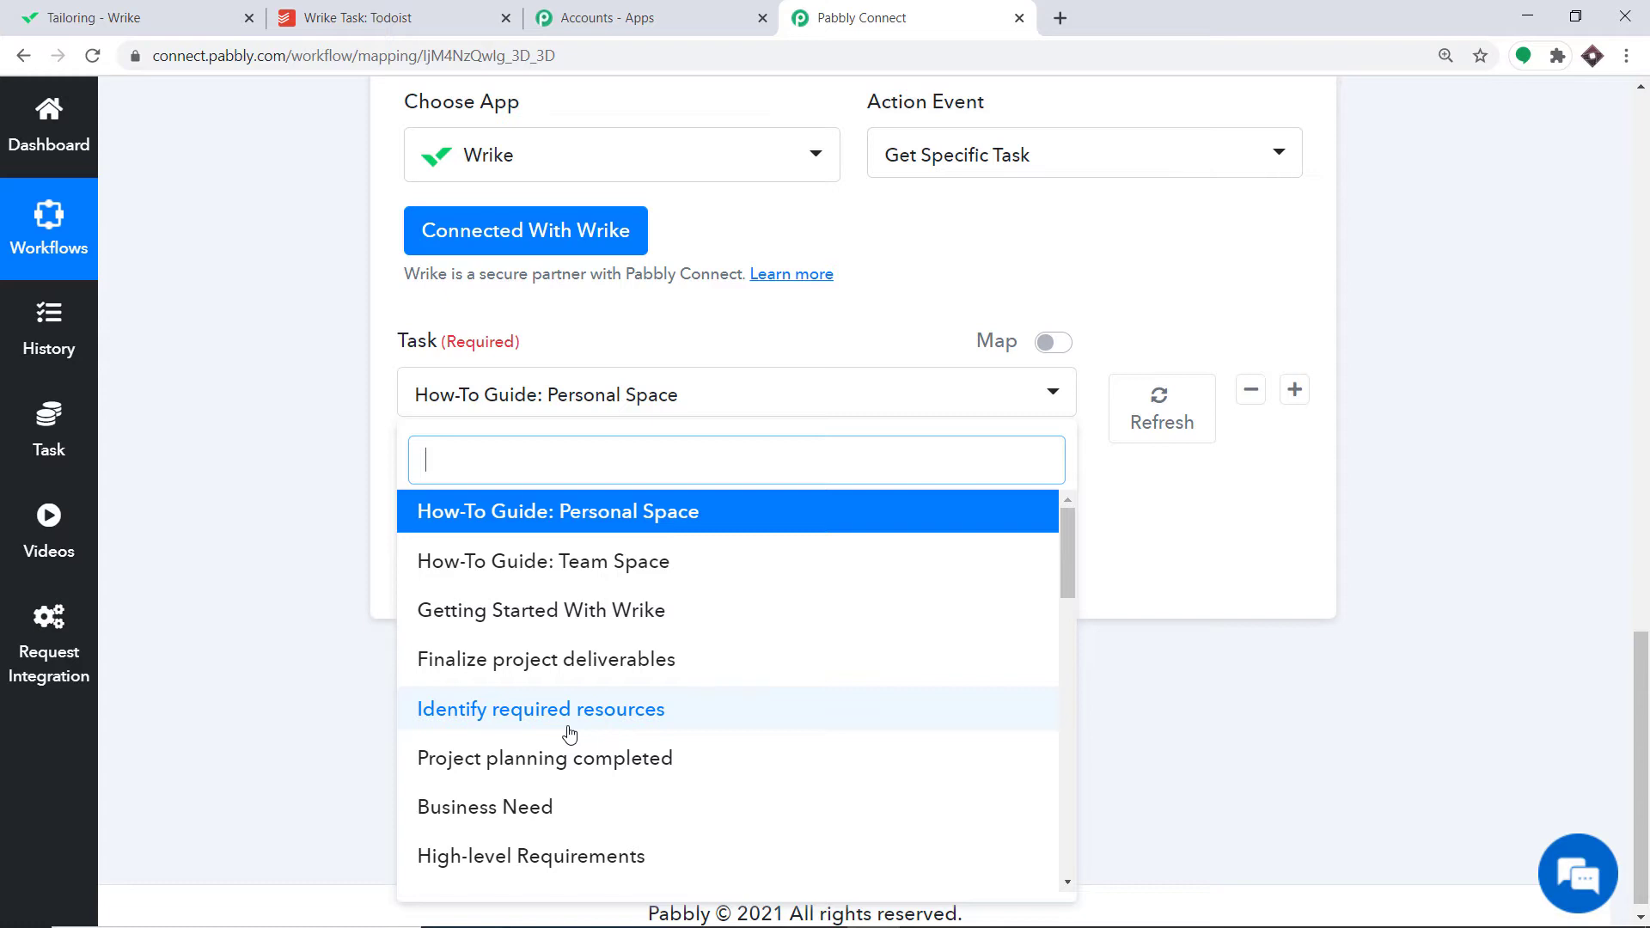
scroll(590, 740, down, 3)
scroll(587, 738, down, 10)
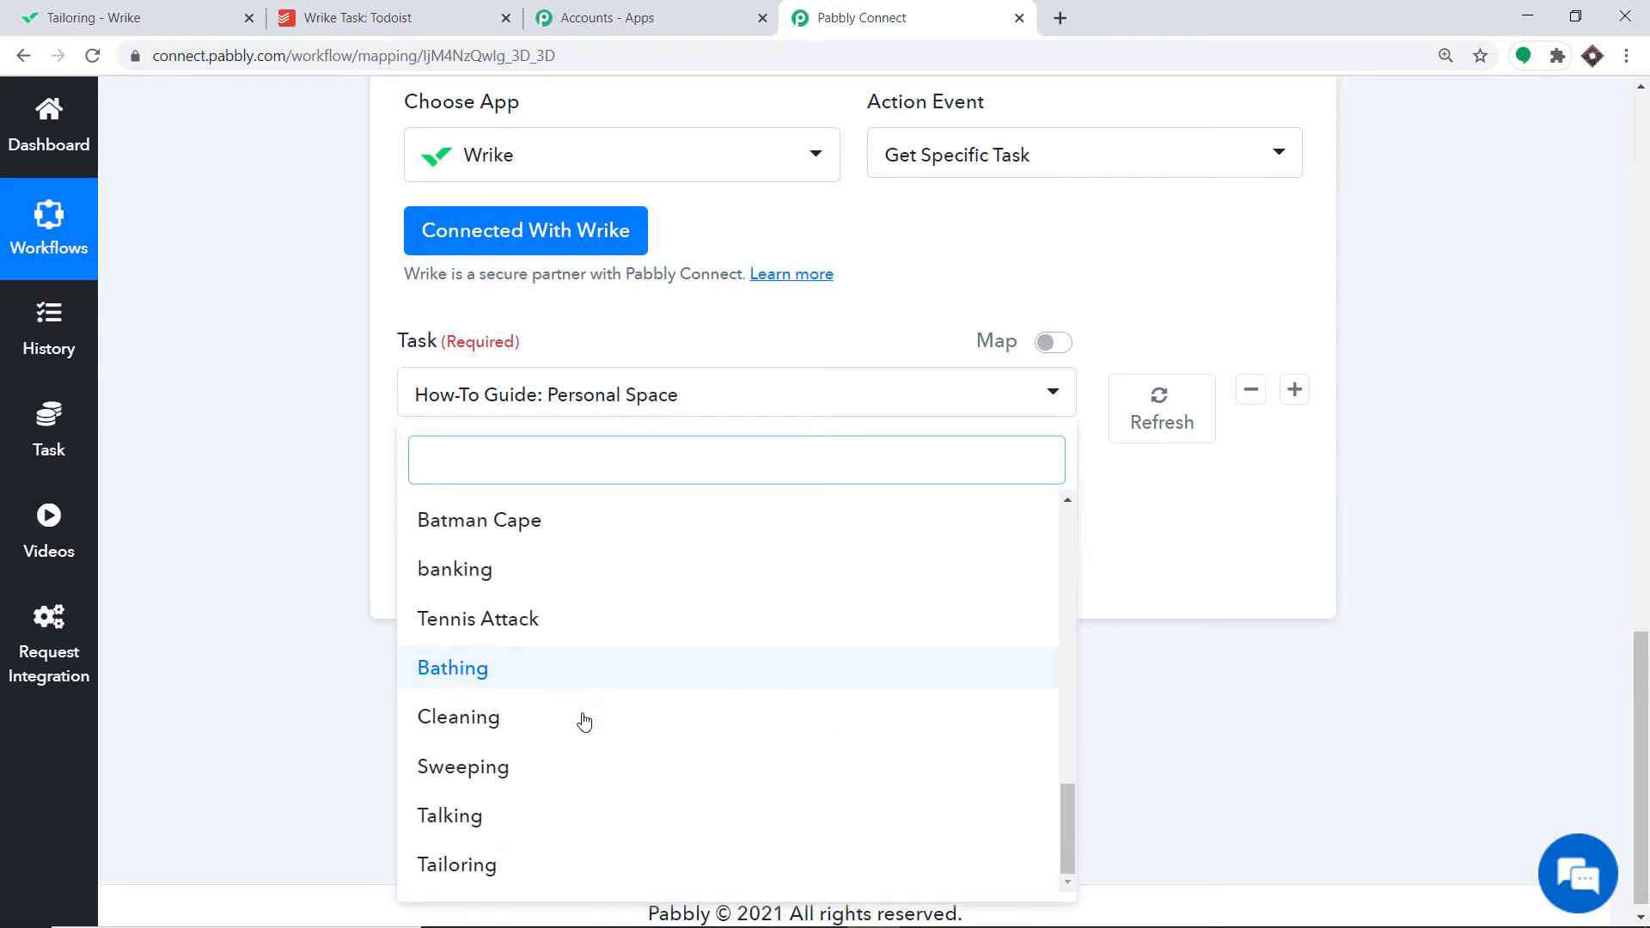
click(478, 867)
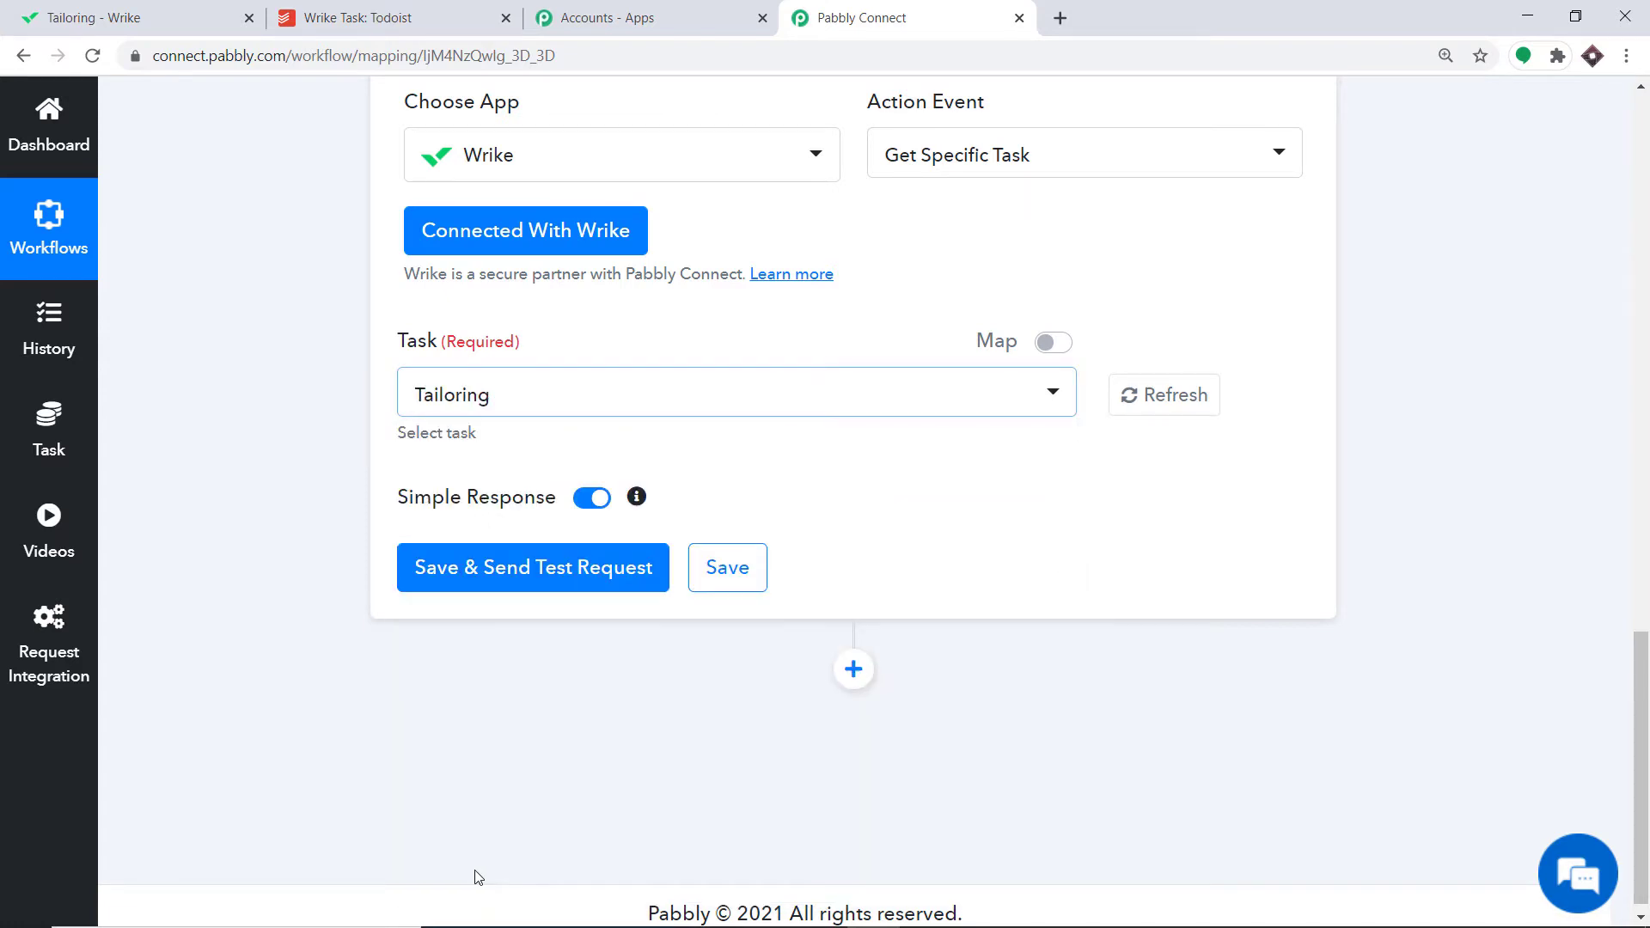
Enable mapping for the required Task field and replace its fixed ID with the trigger's taskId value.
scroll(808, 584, up, 3)
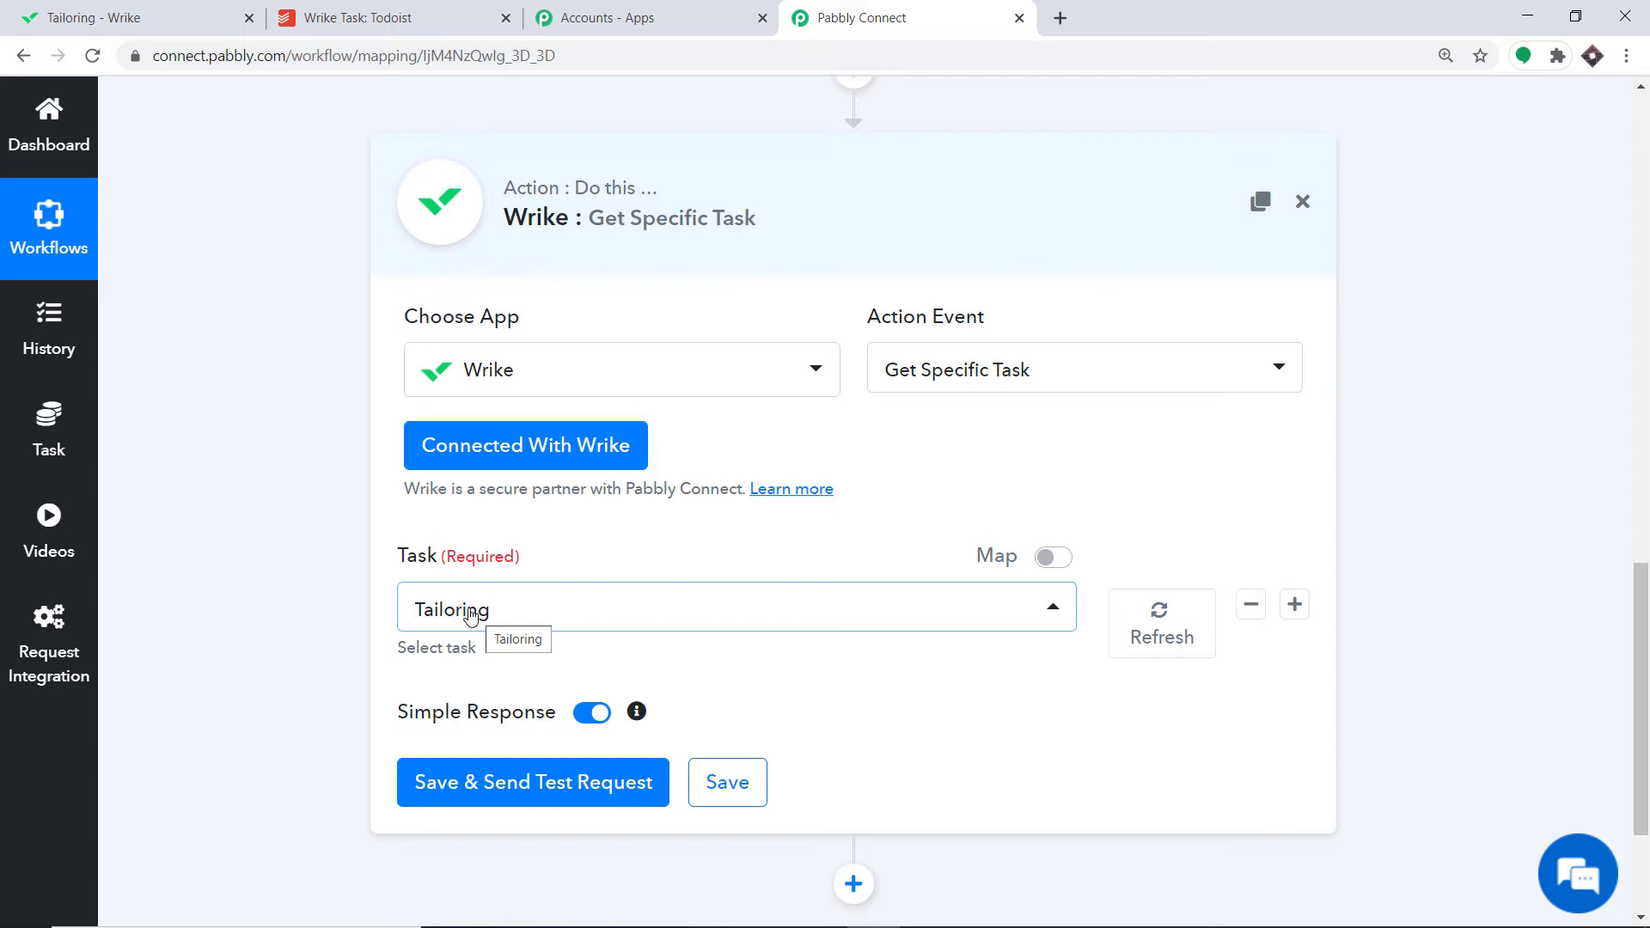
click(1063, 566)
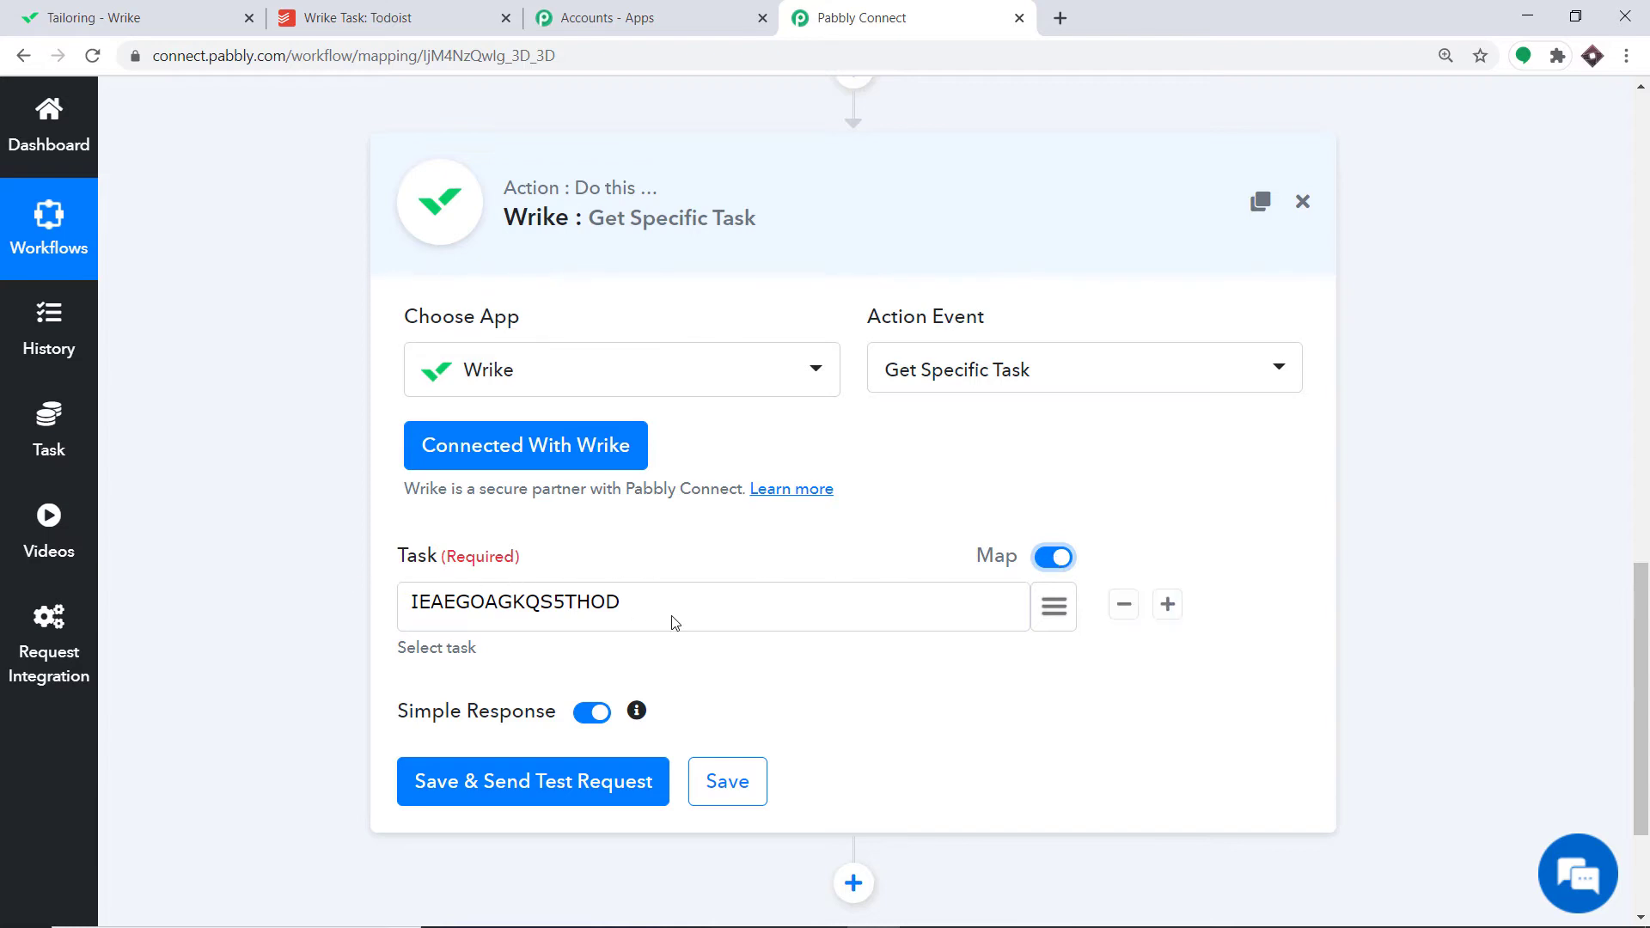
scroll(670, 621, up, 4)
scroll(669, 621, up, 3)
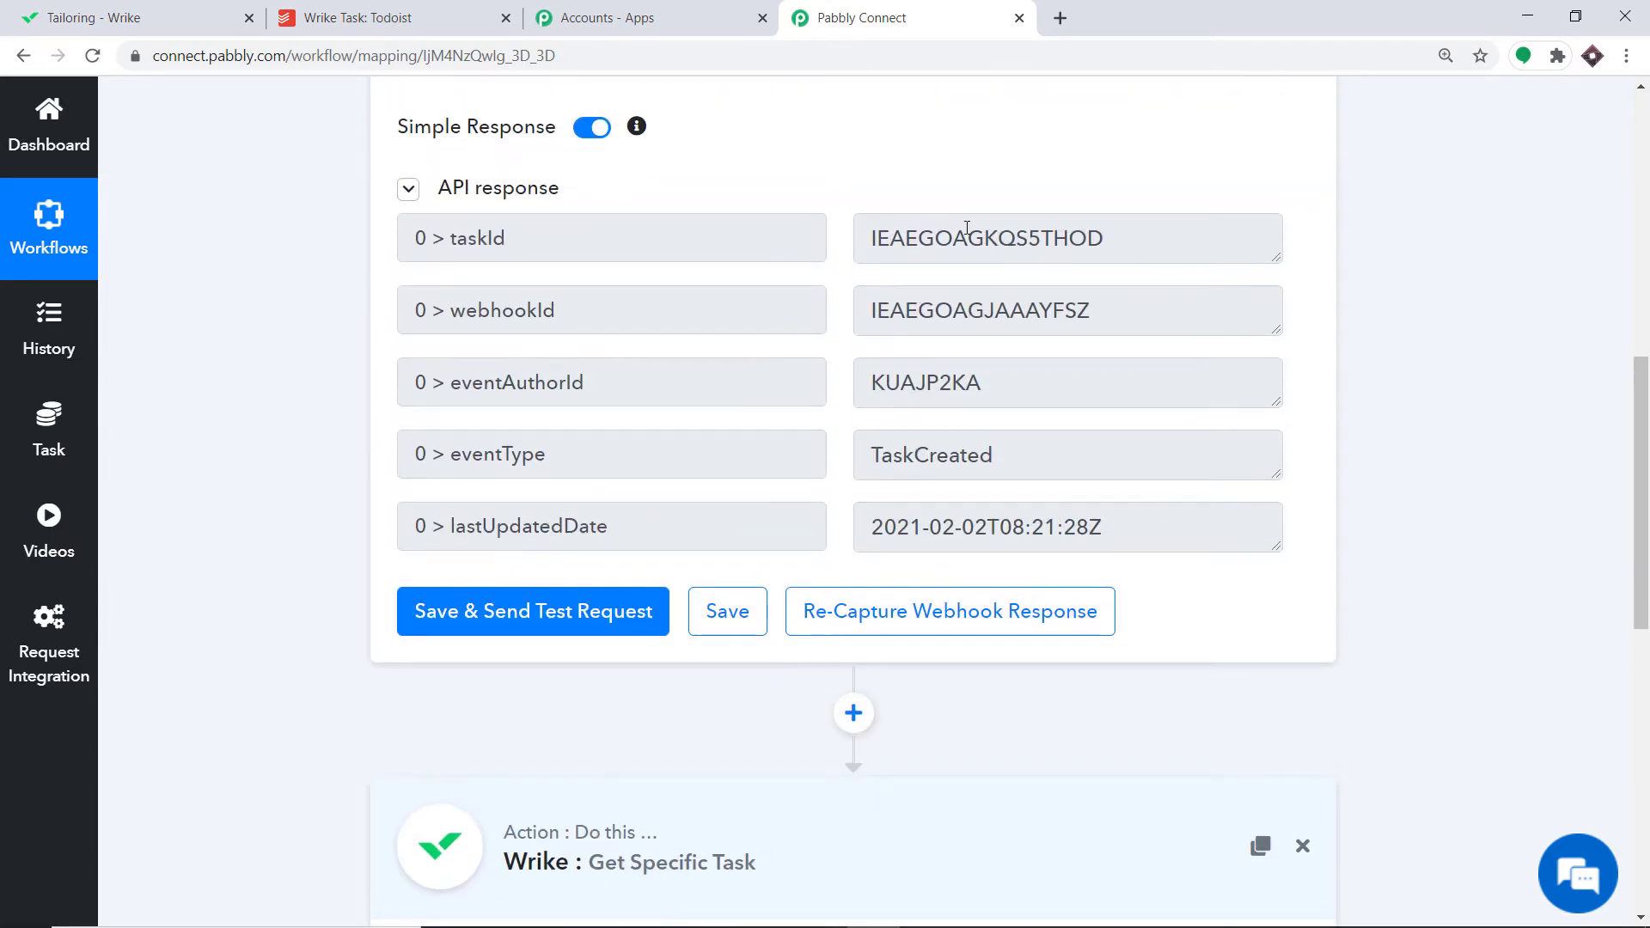
scroll(980, 293, down, 8)
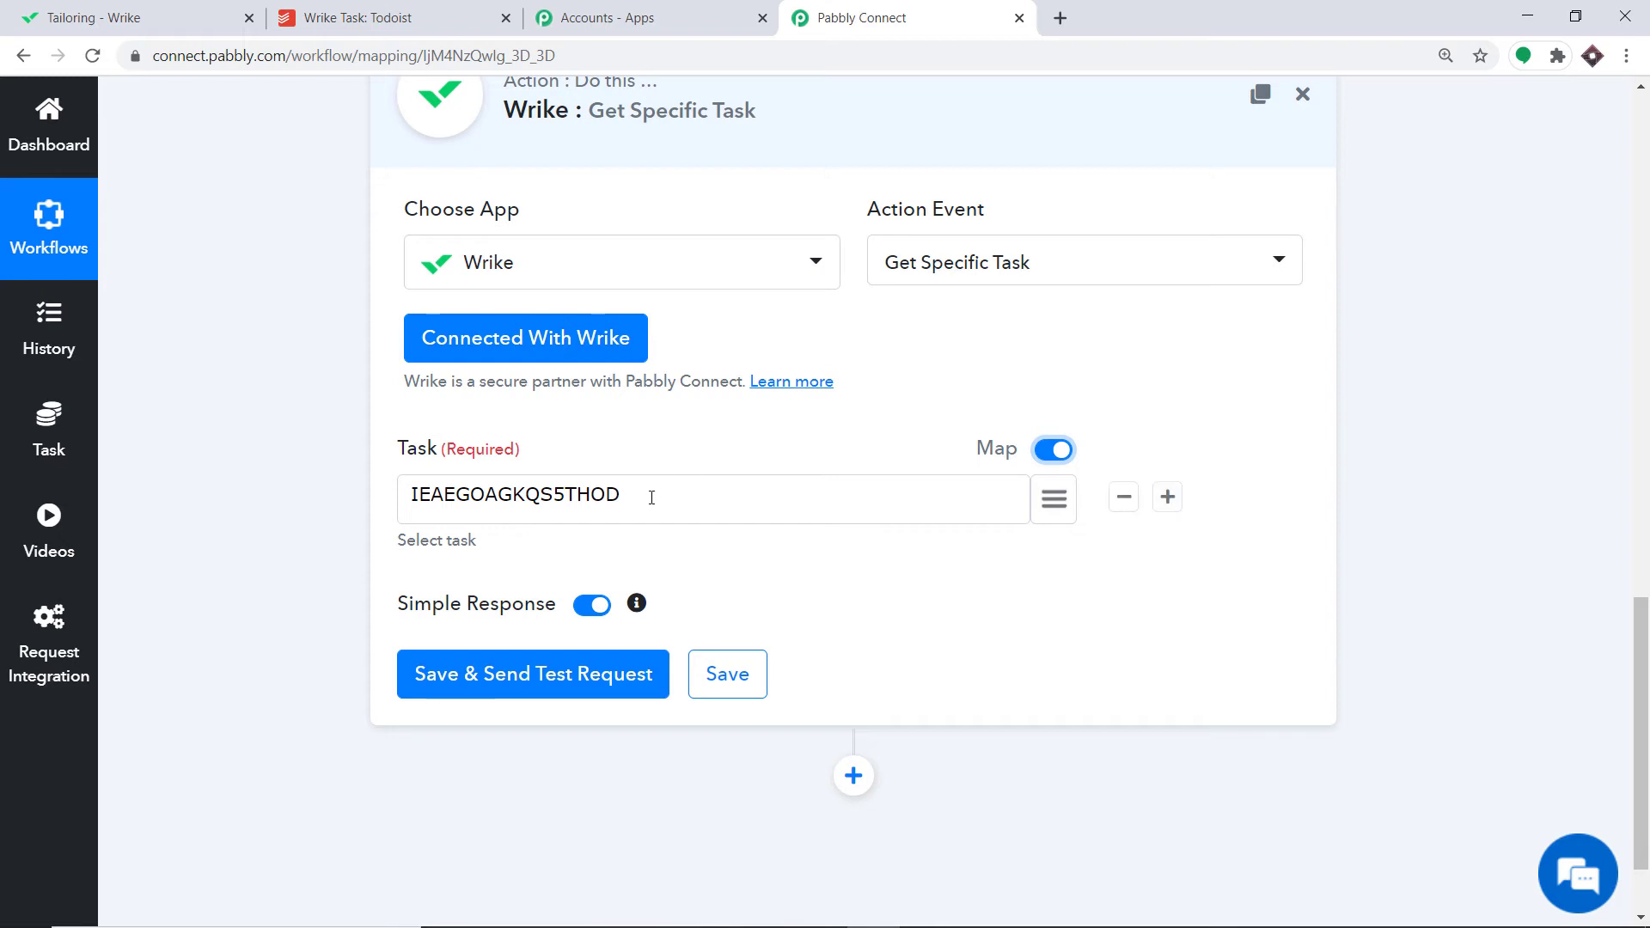
drag(652, 496, 276, 492)
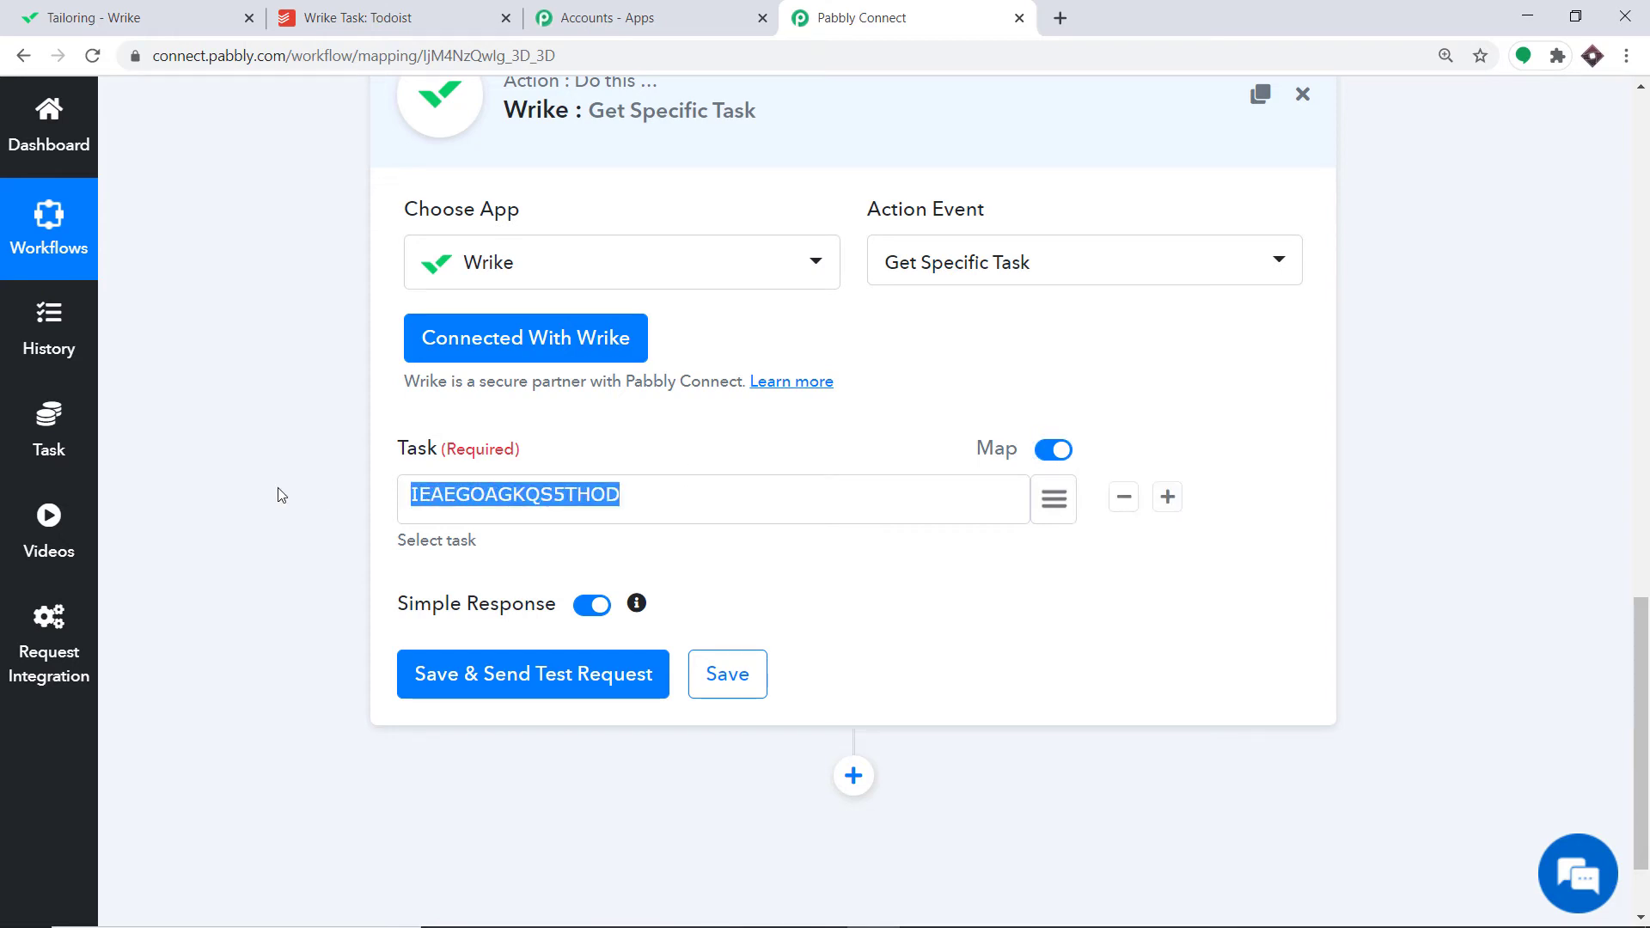
key(BackSpace)
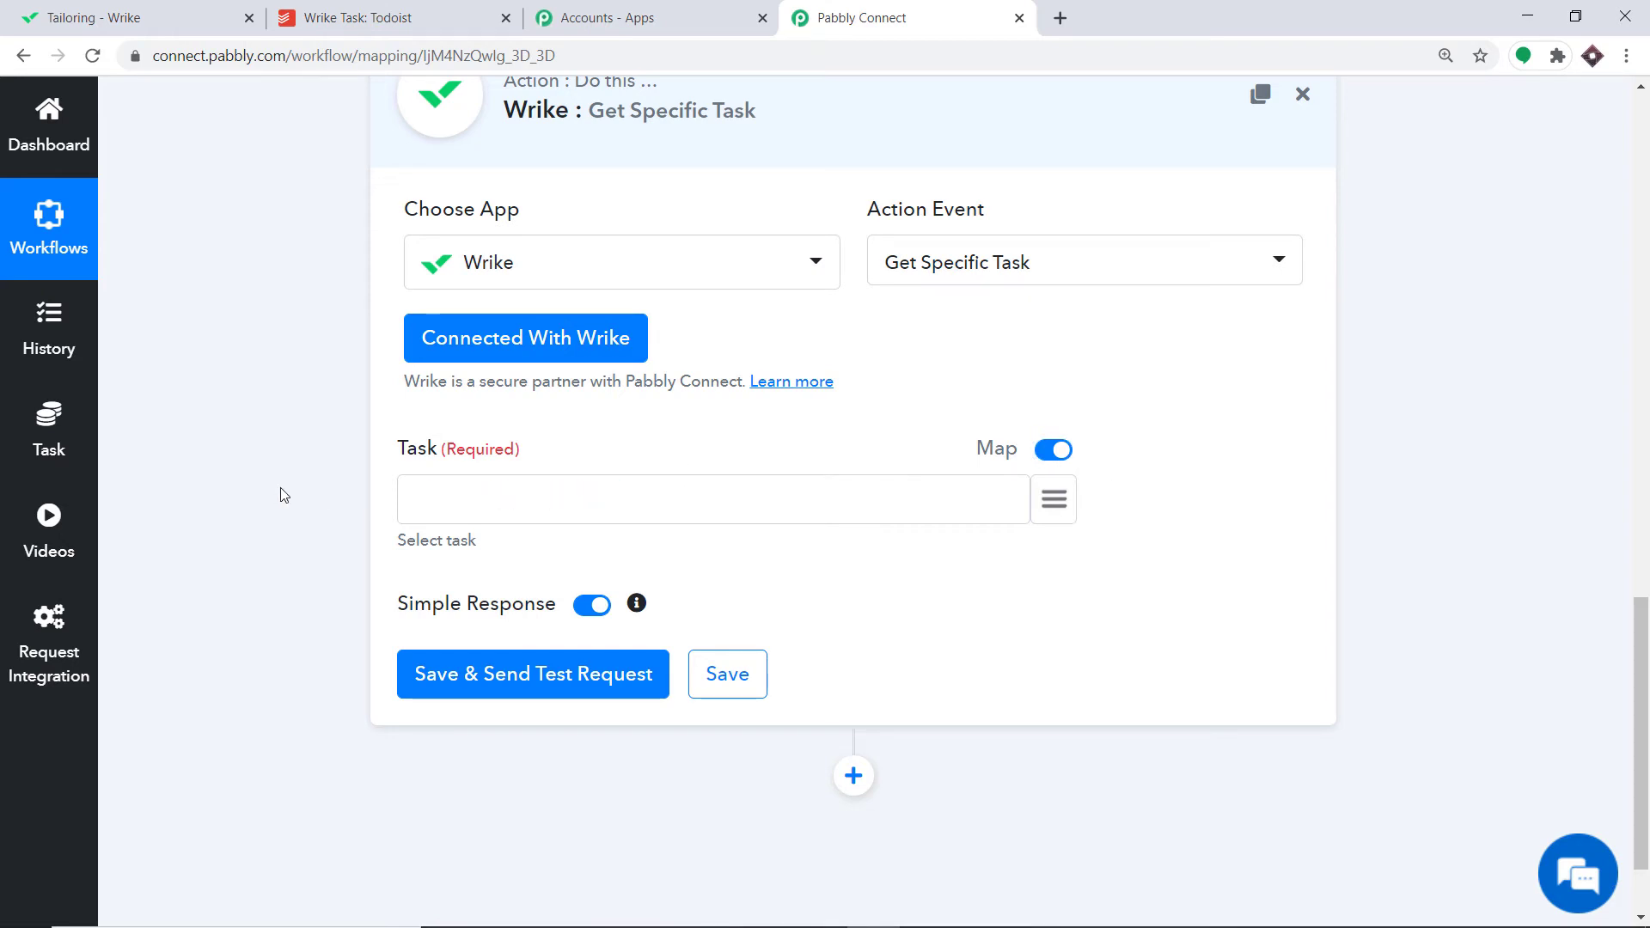
click(1054, 499)
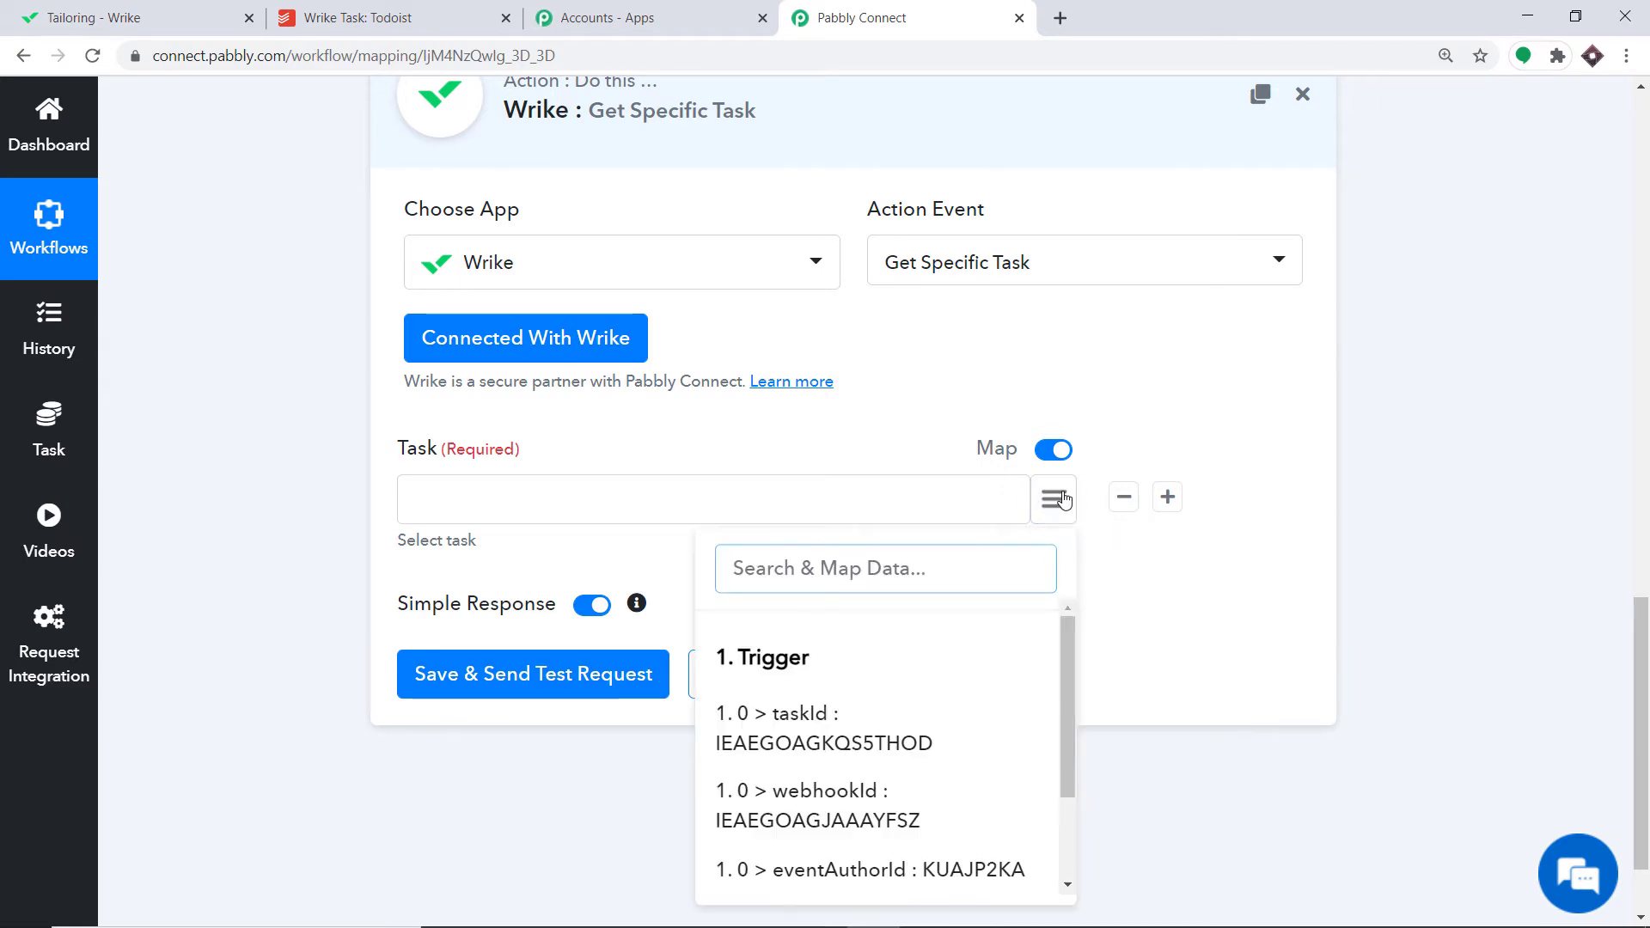
click(813, 727)
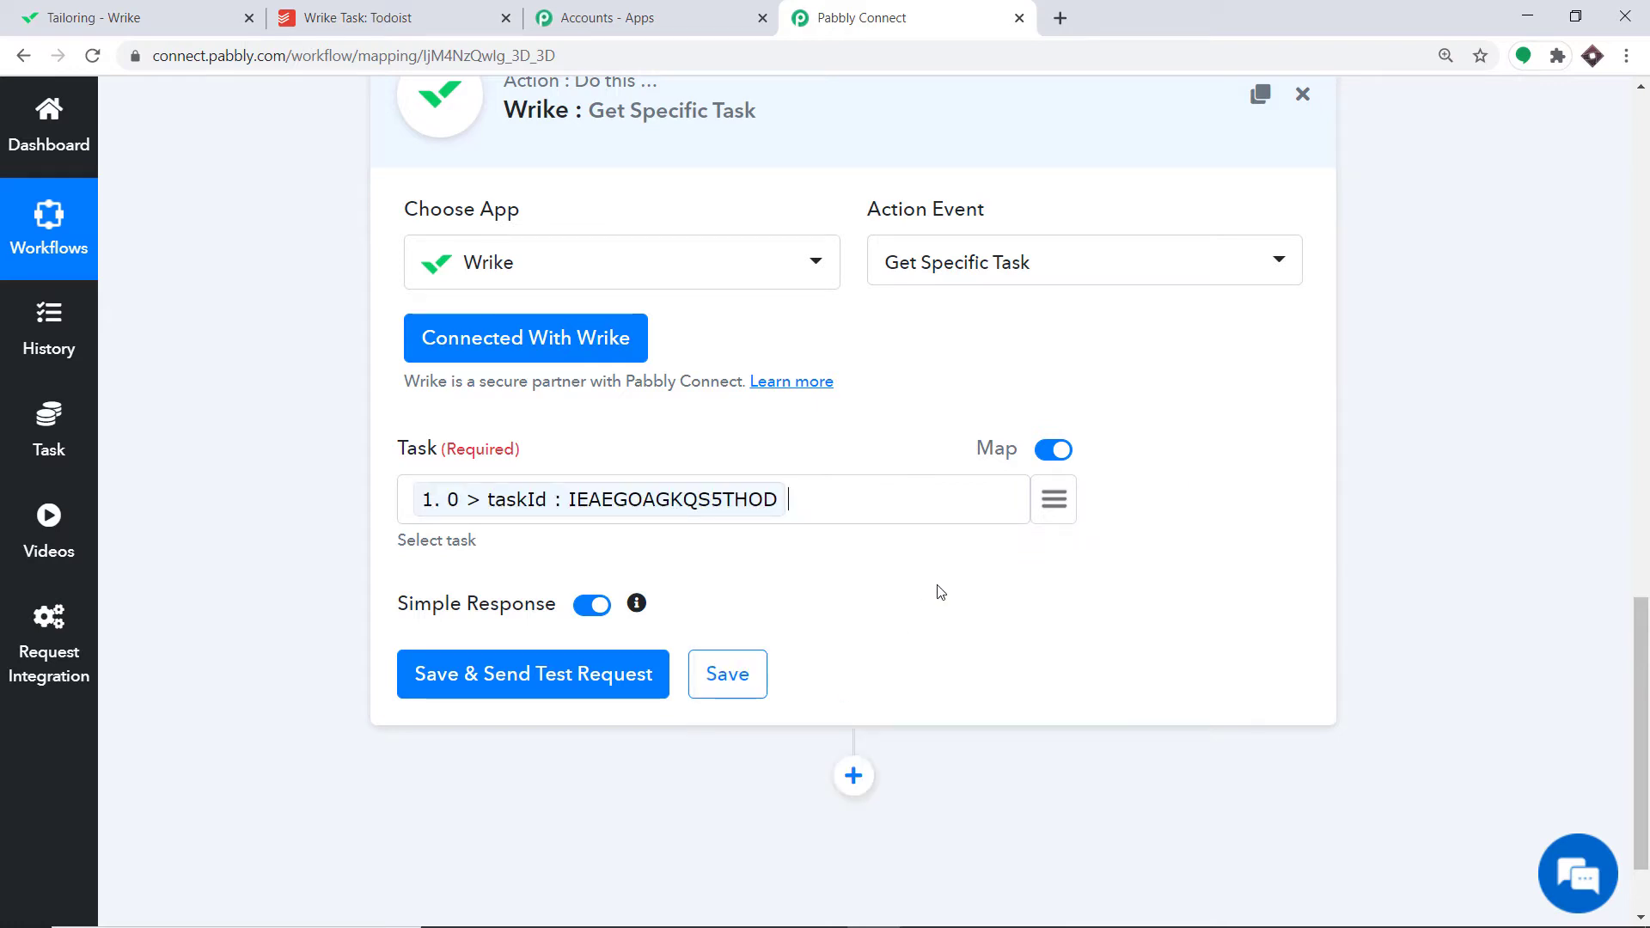
Save the Get Specific Task action, send a test request and look through the task data in the API response.
scroll(933, 585, up, 4)
scroll(928, 582, down, 5)
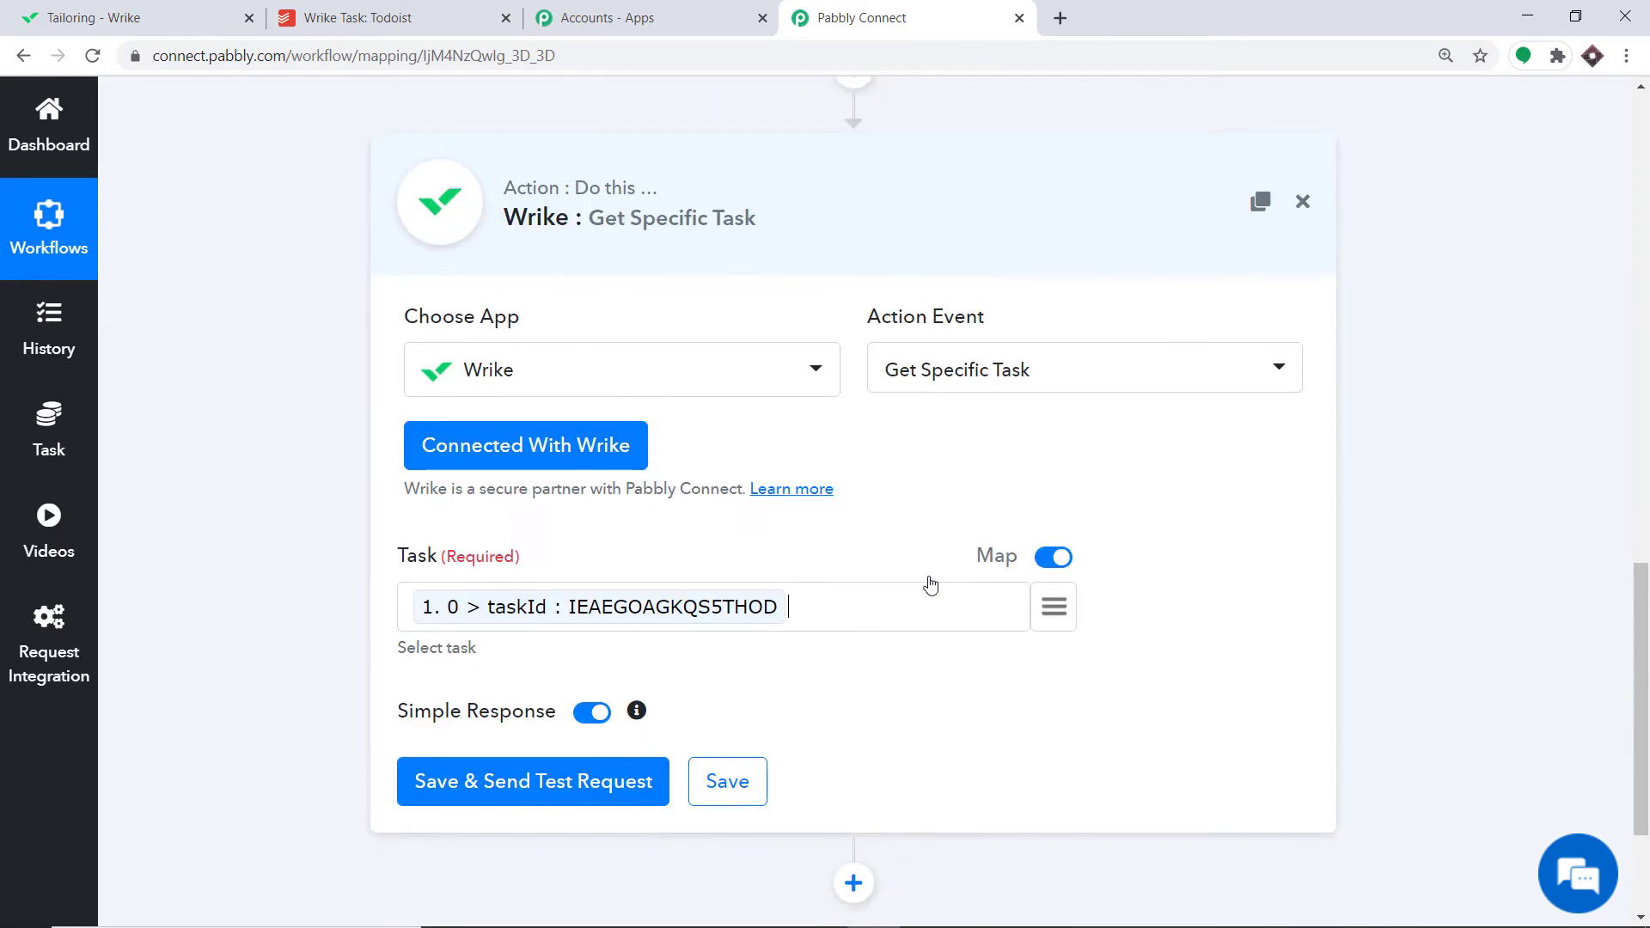
click(550, 575)
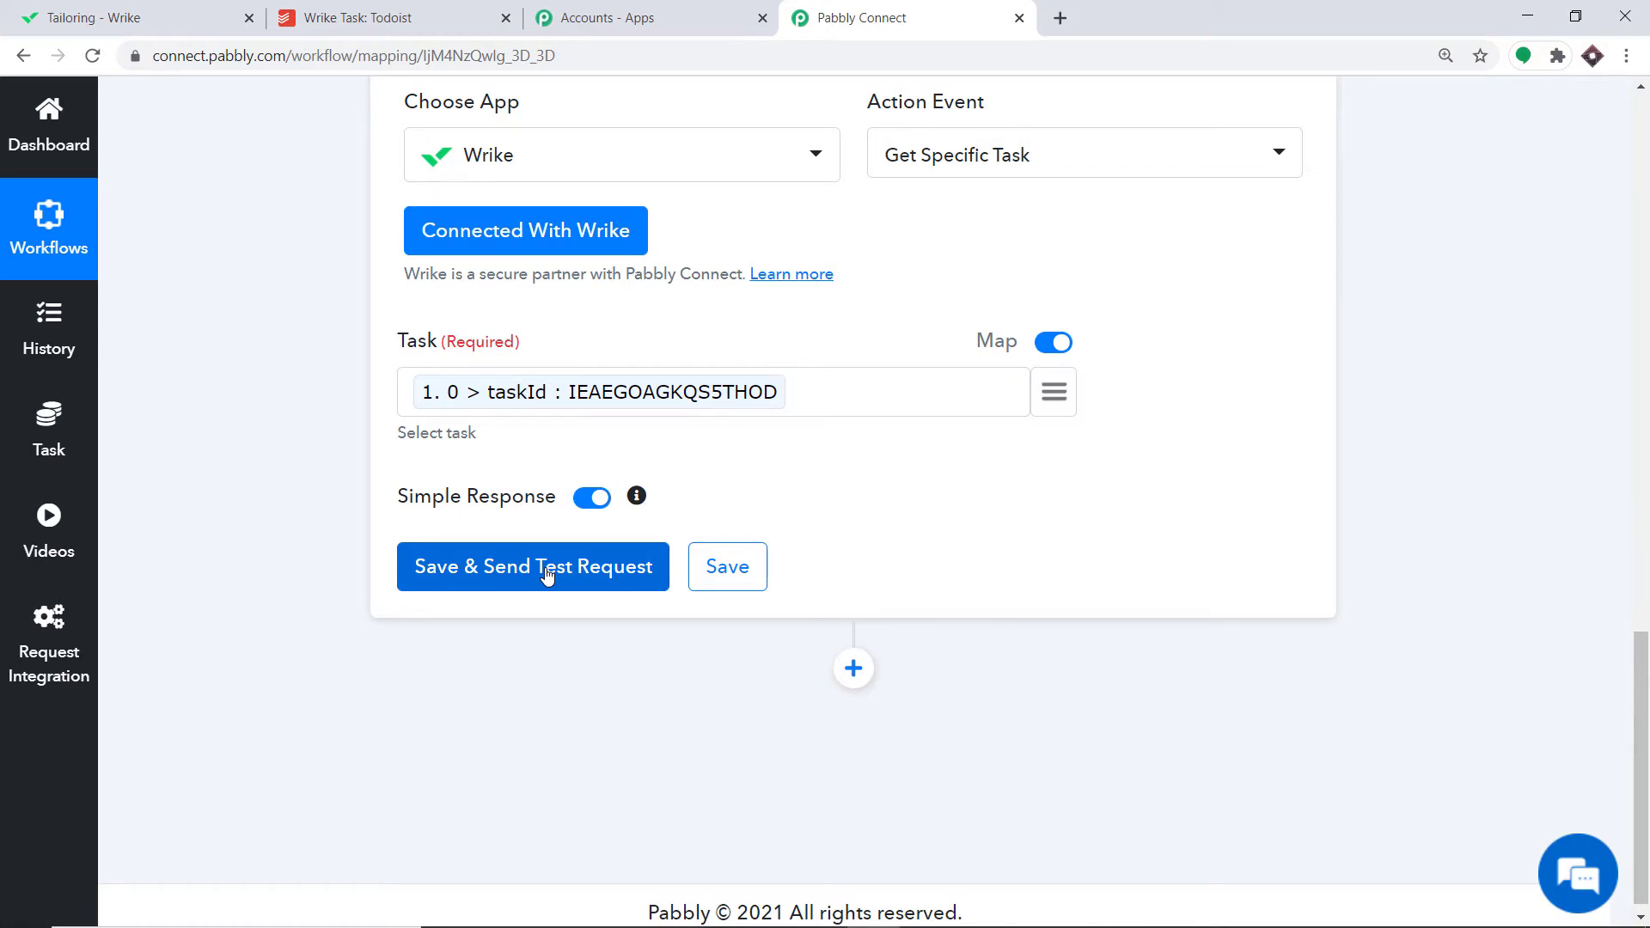
click(548, 574)
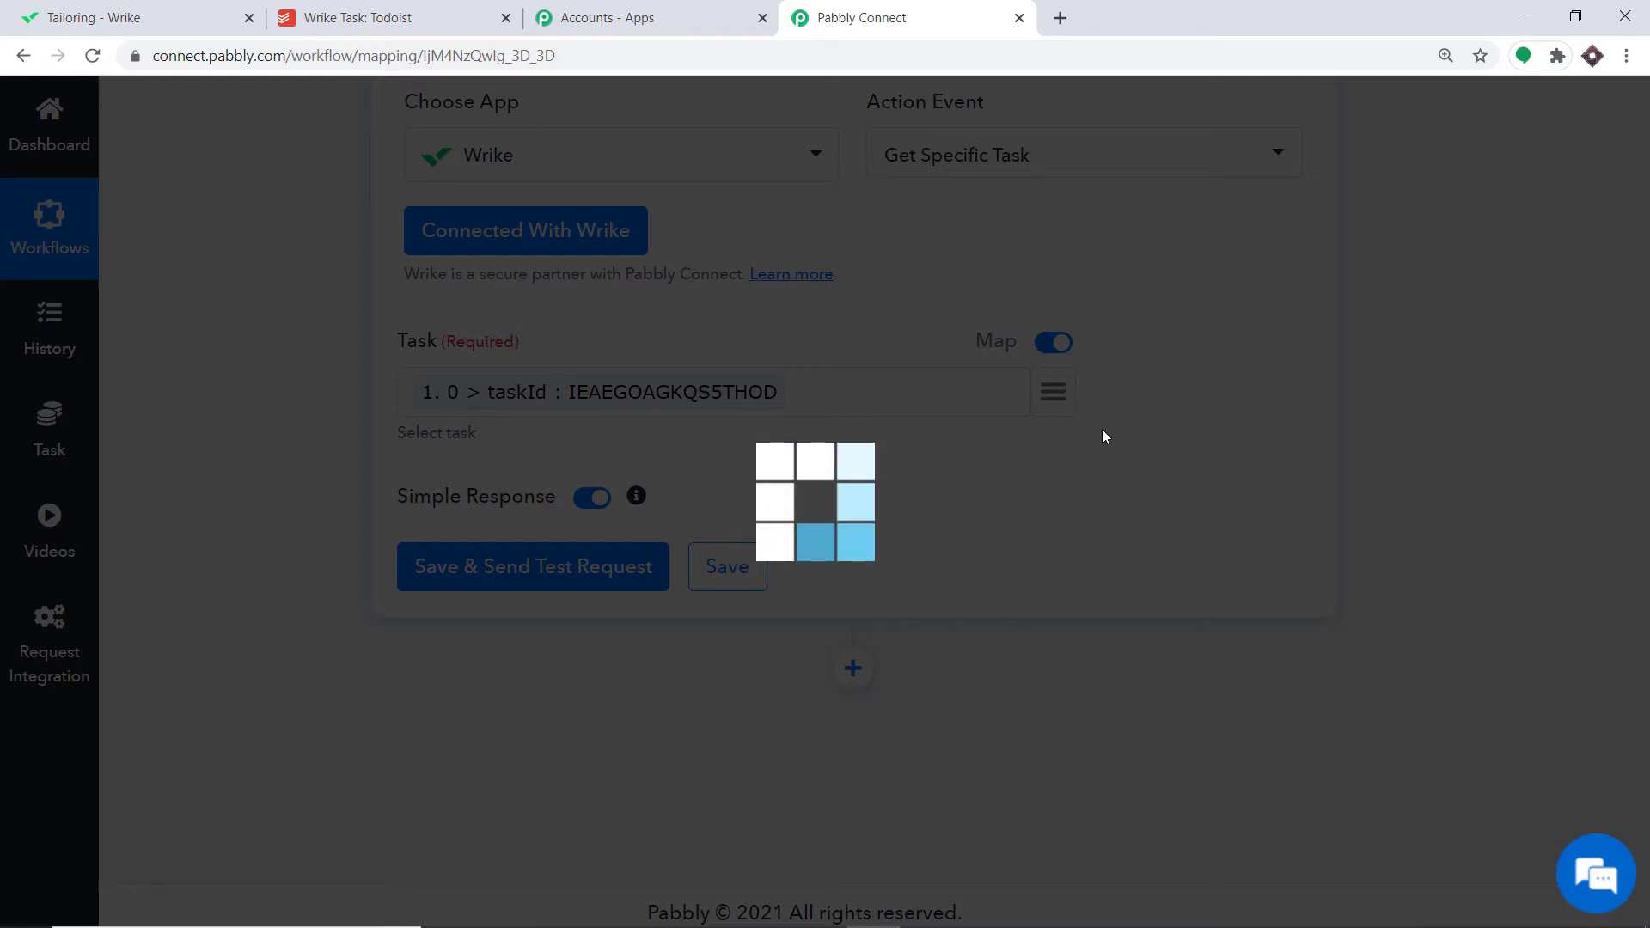
scroll(1085, 421, down, 5)
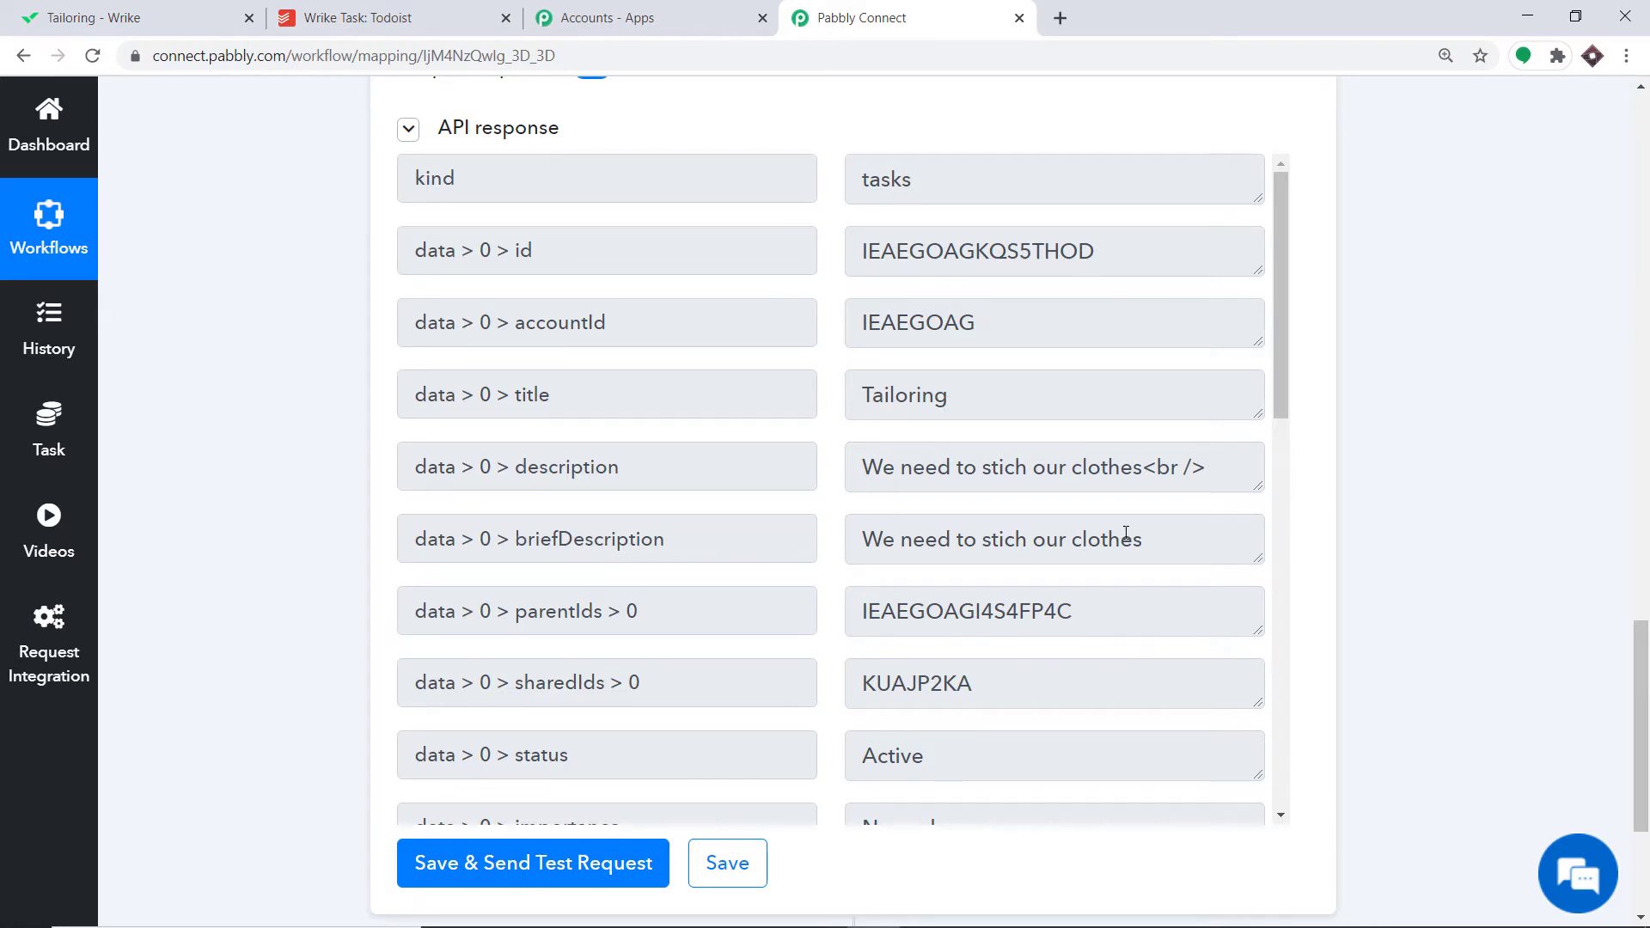
scroll(1118, 526, down, 5)
scroll(849, 480, down, 4)
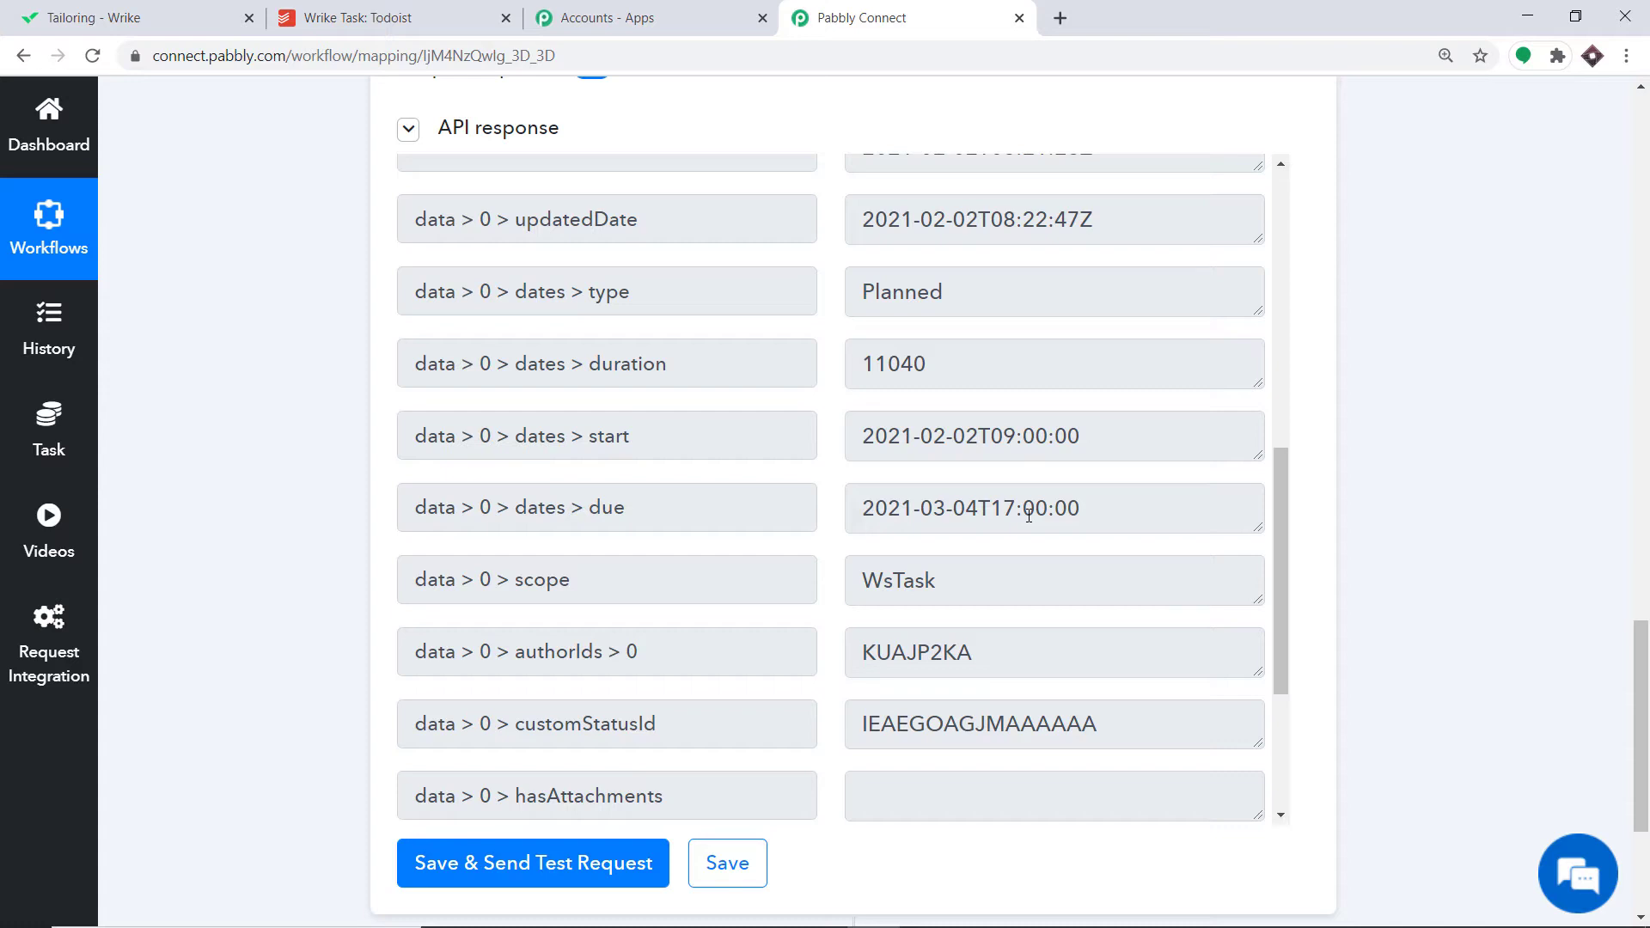
scroll(1029, 514, down, 3)
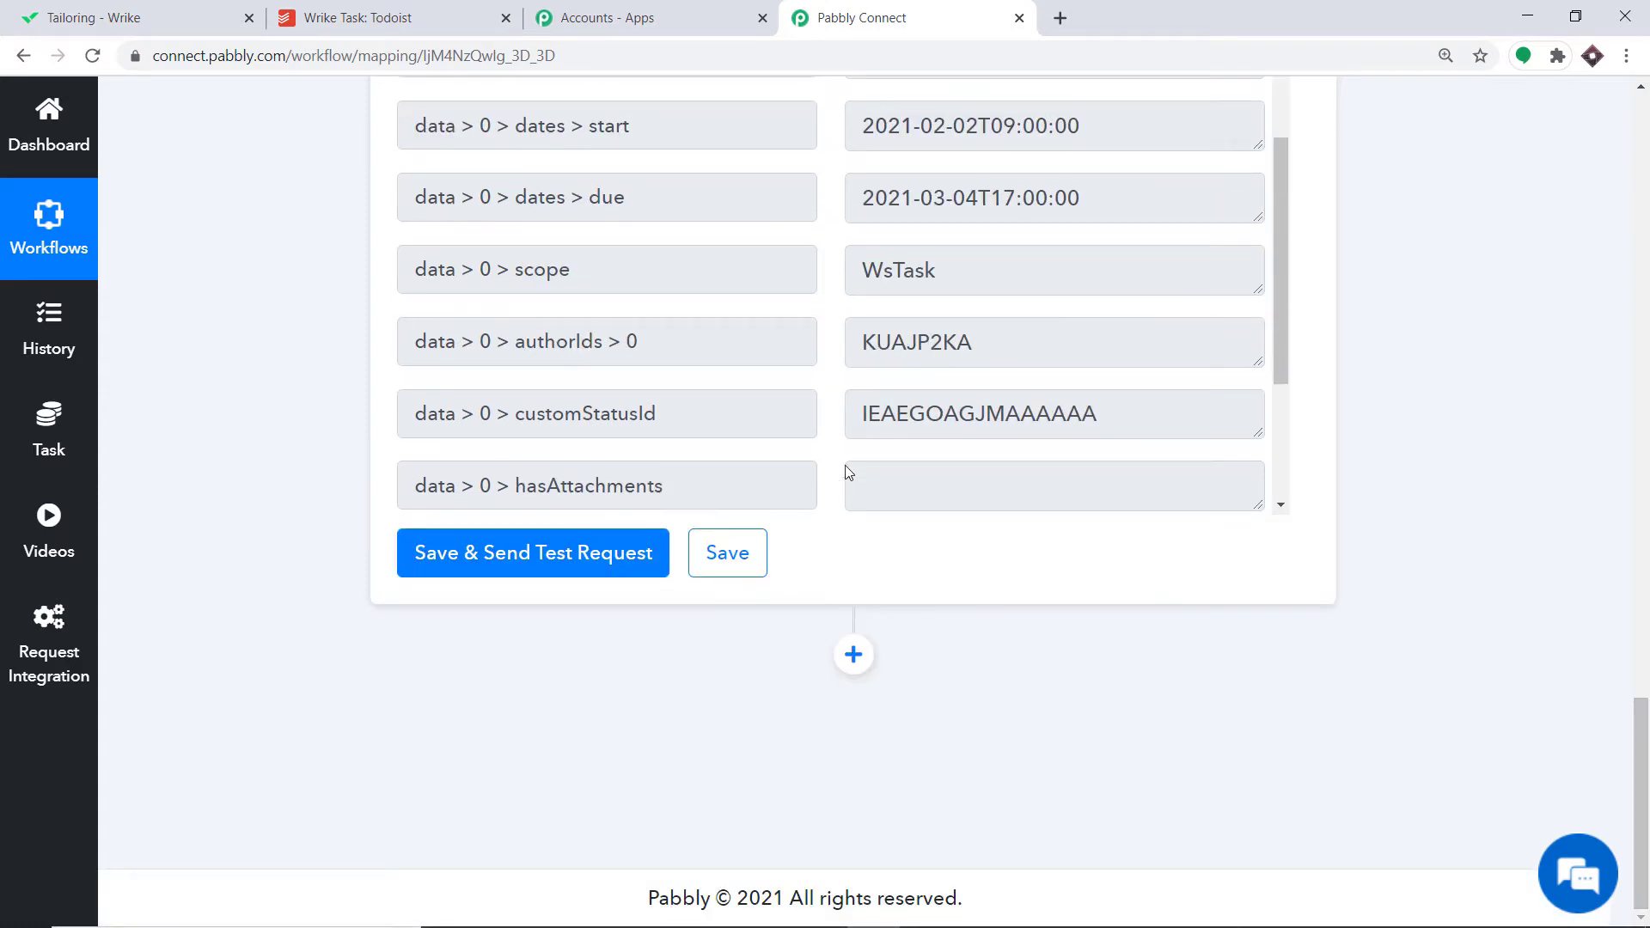
Add another action to the workflow with Todoist as the app and Create a Task as the action event.
click(854, 655)
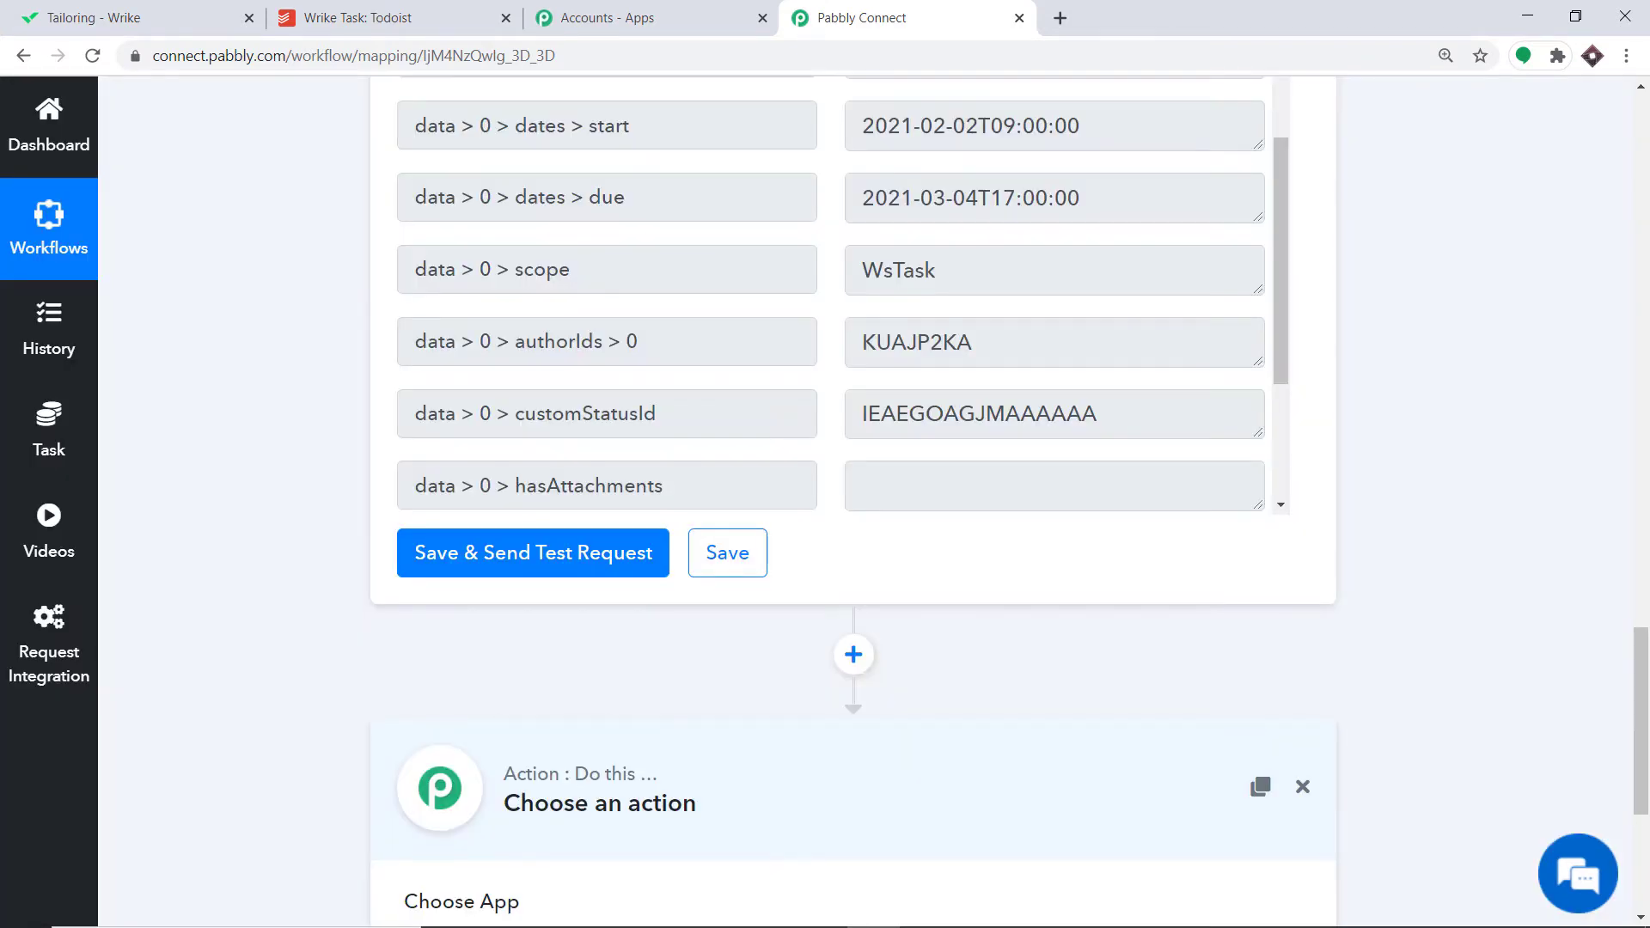
drag(1646, 632, 1646, 795)
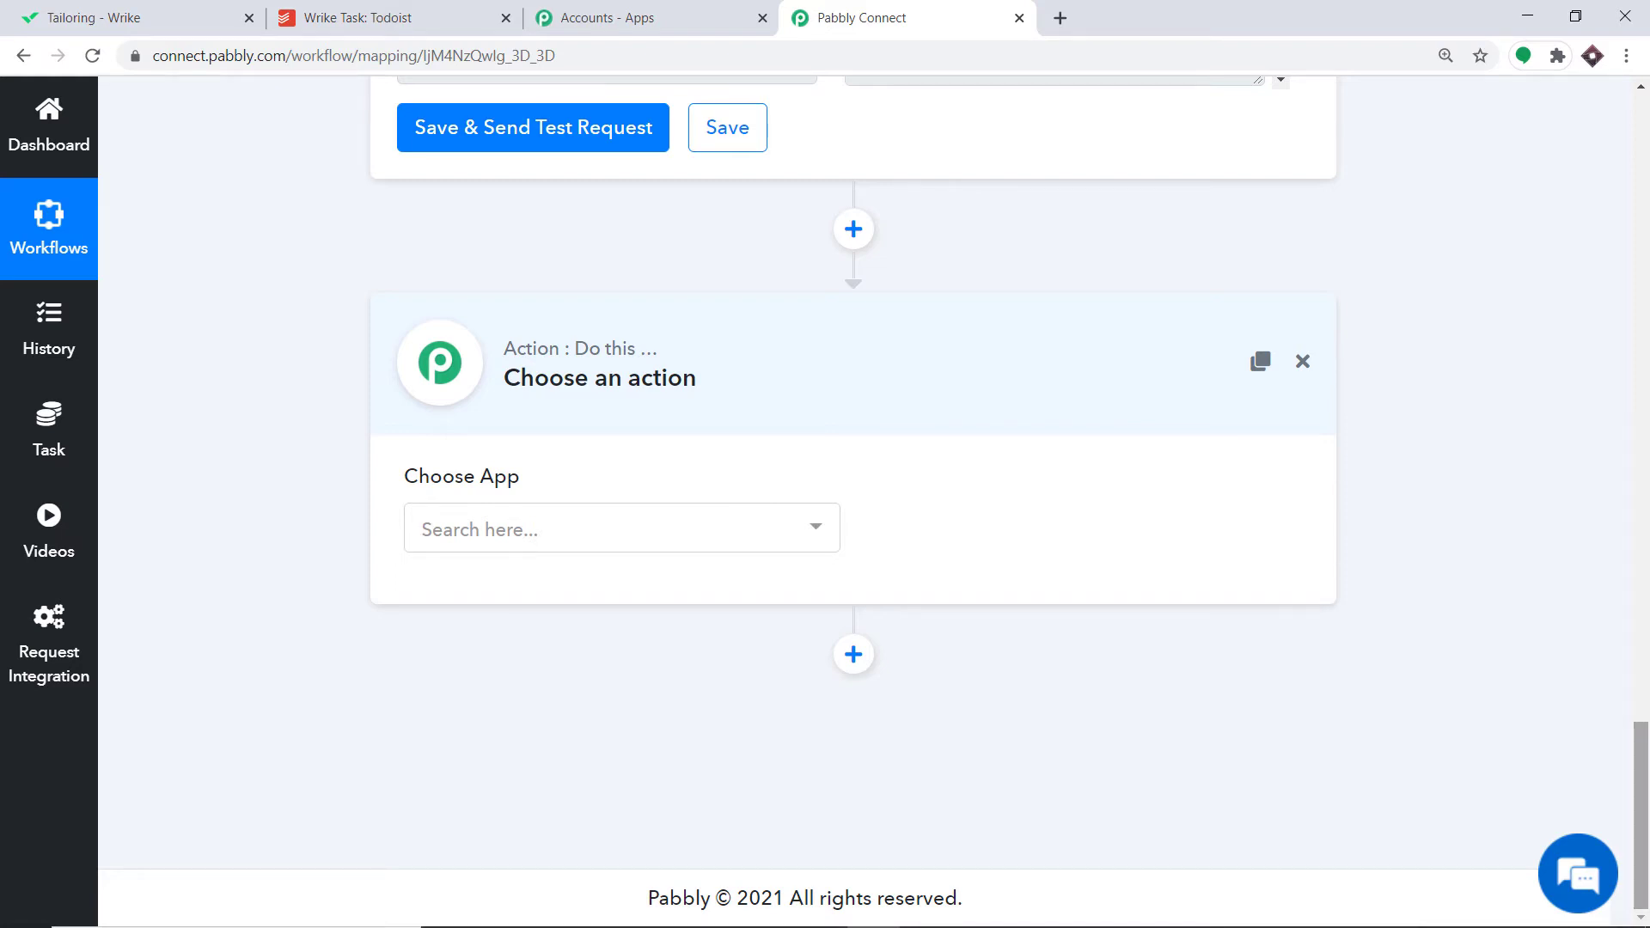
click(539, 531)
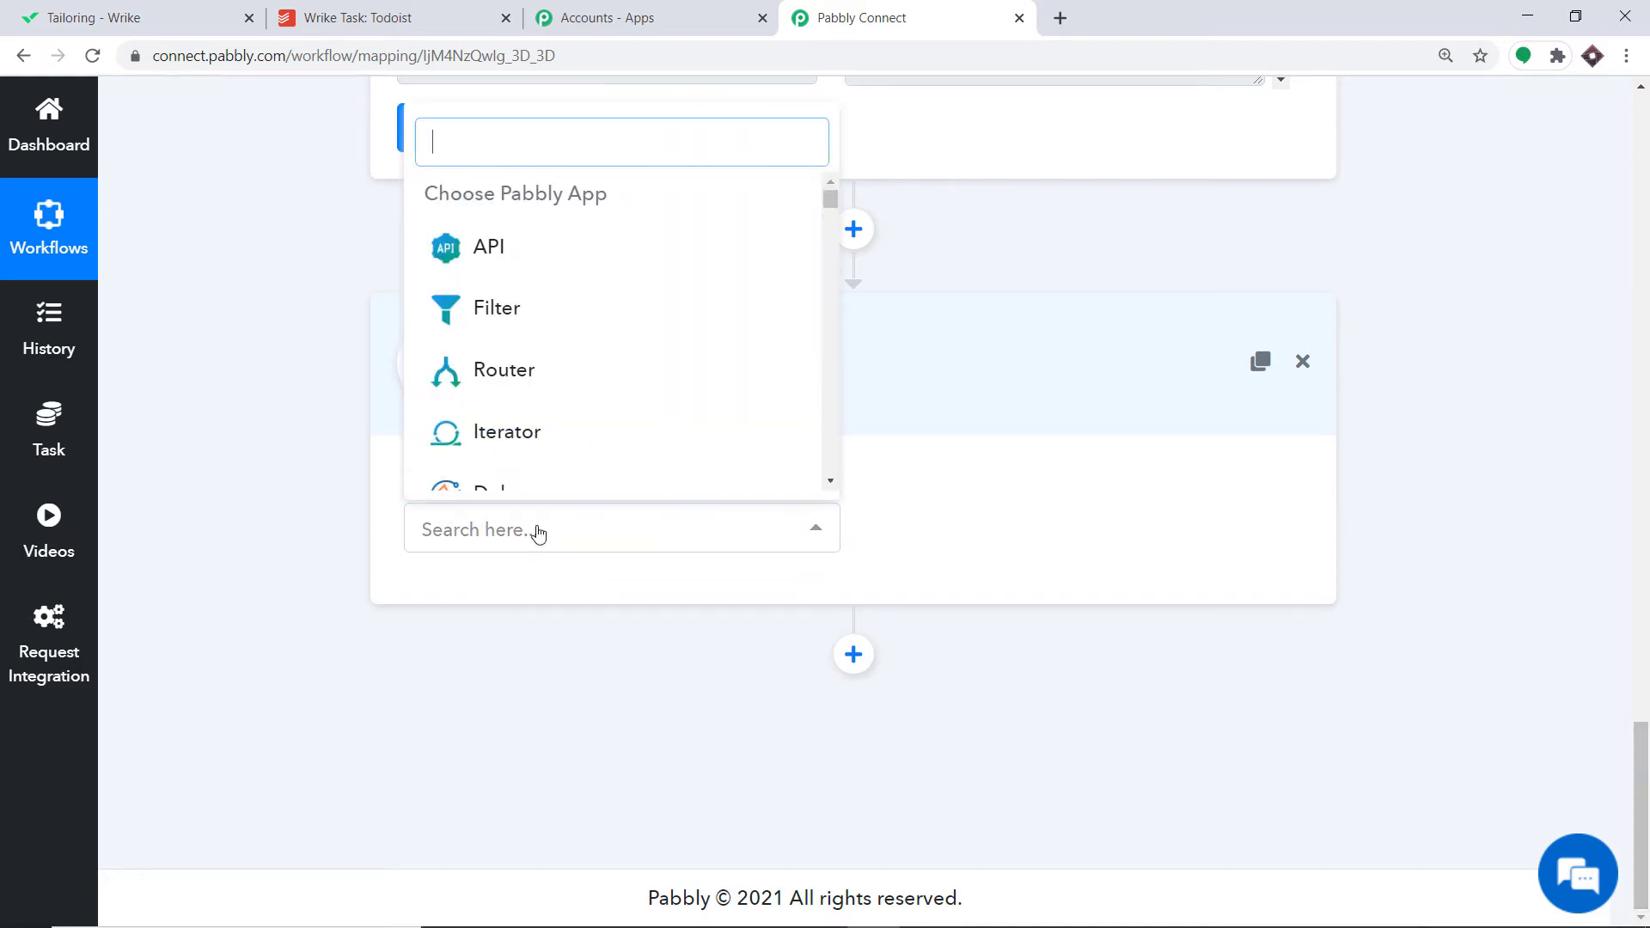
text(tod)
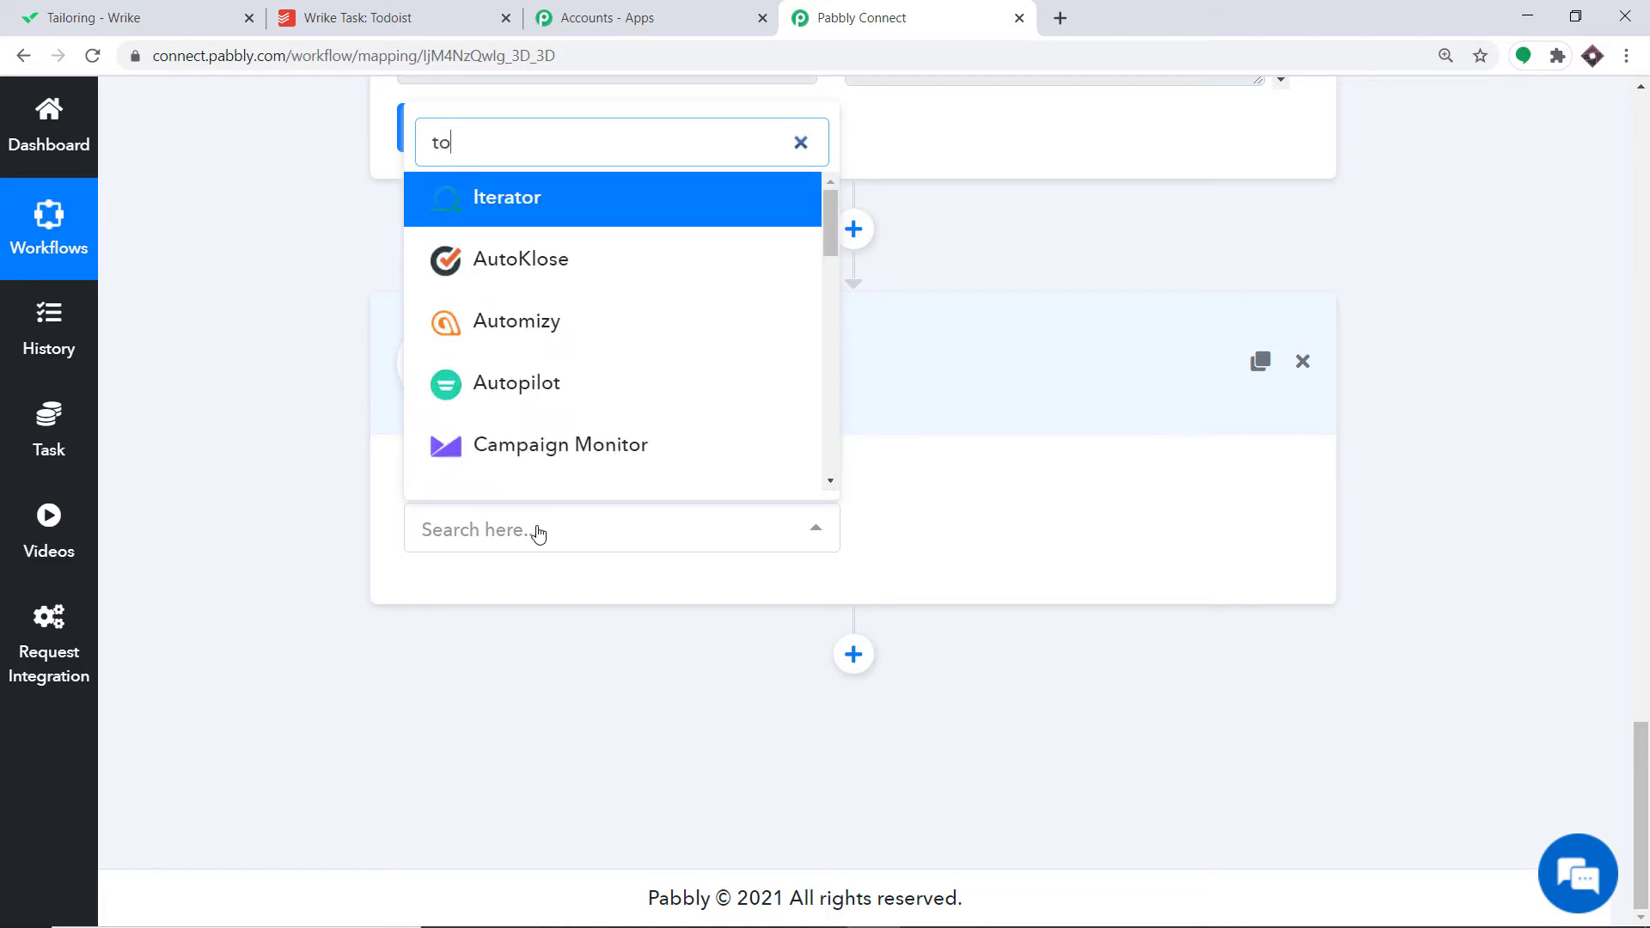
click(605, 468)
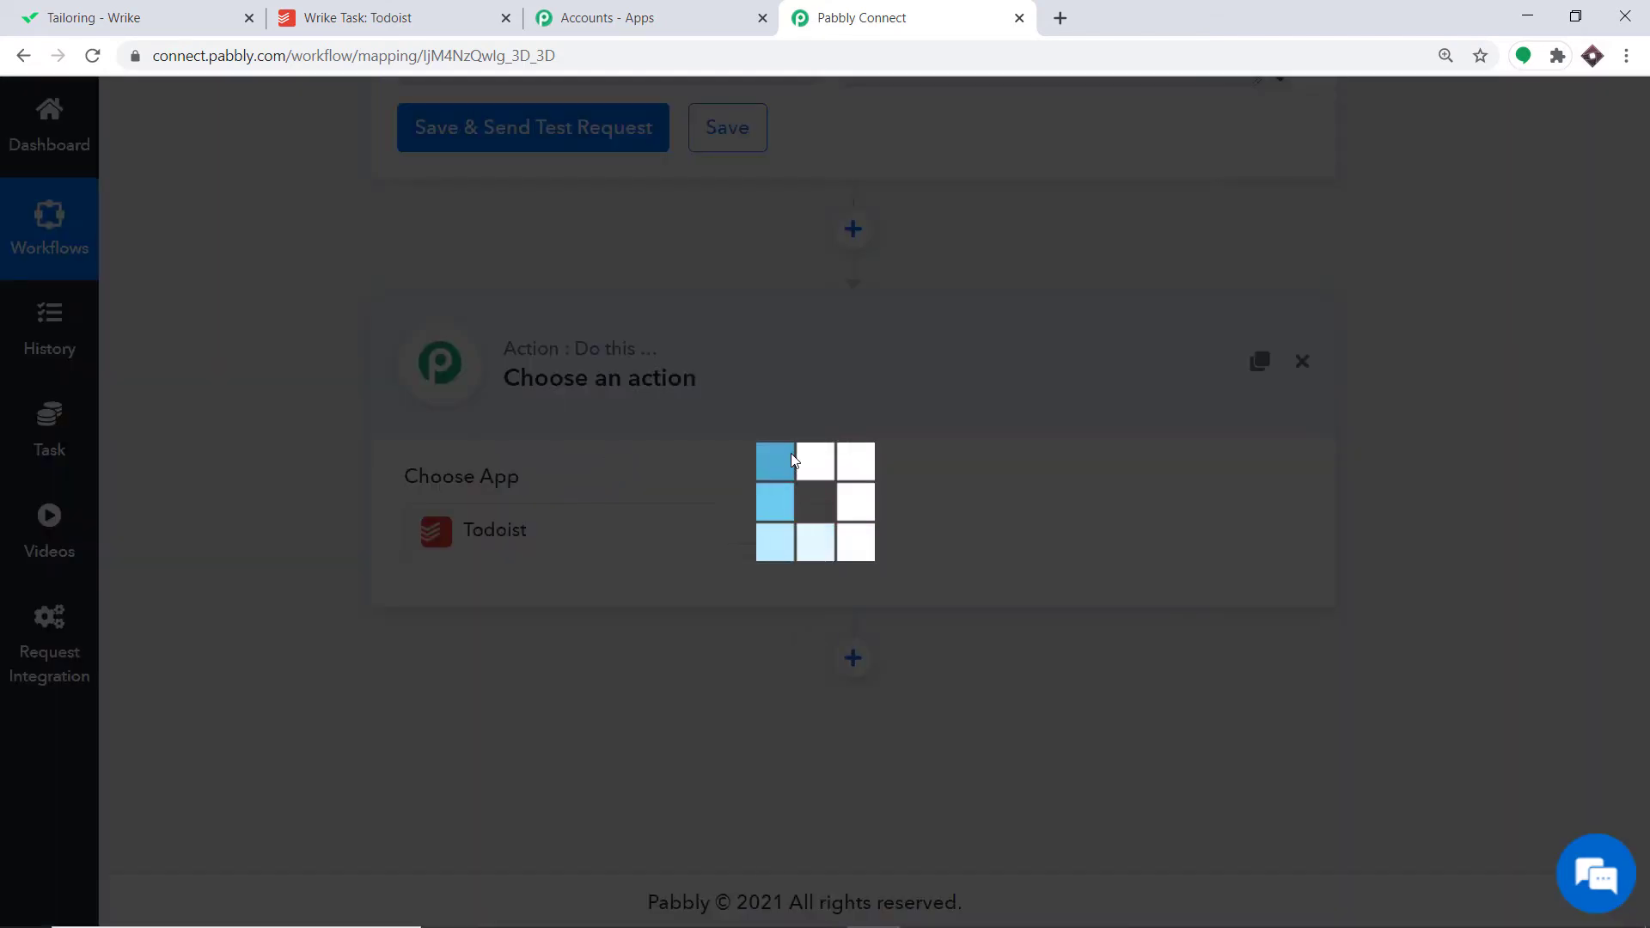
click(1021, 533)
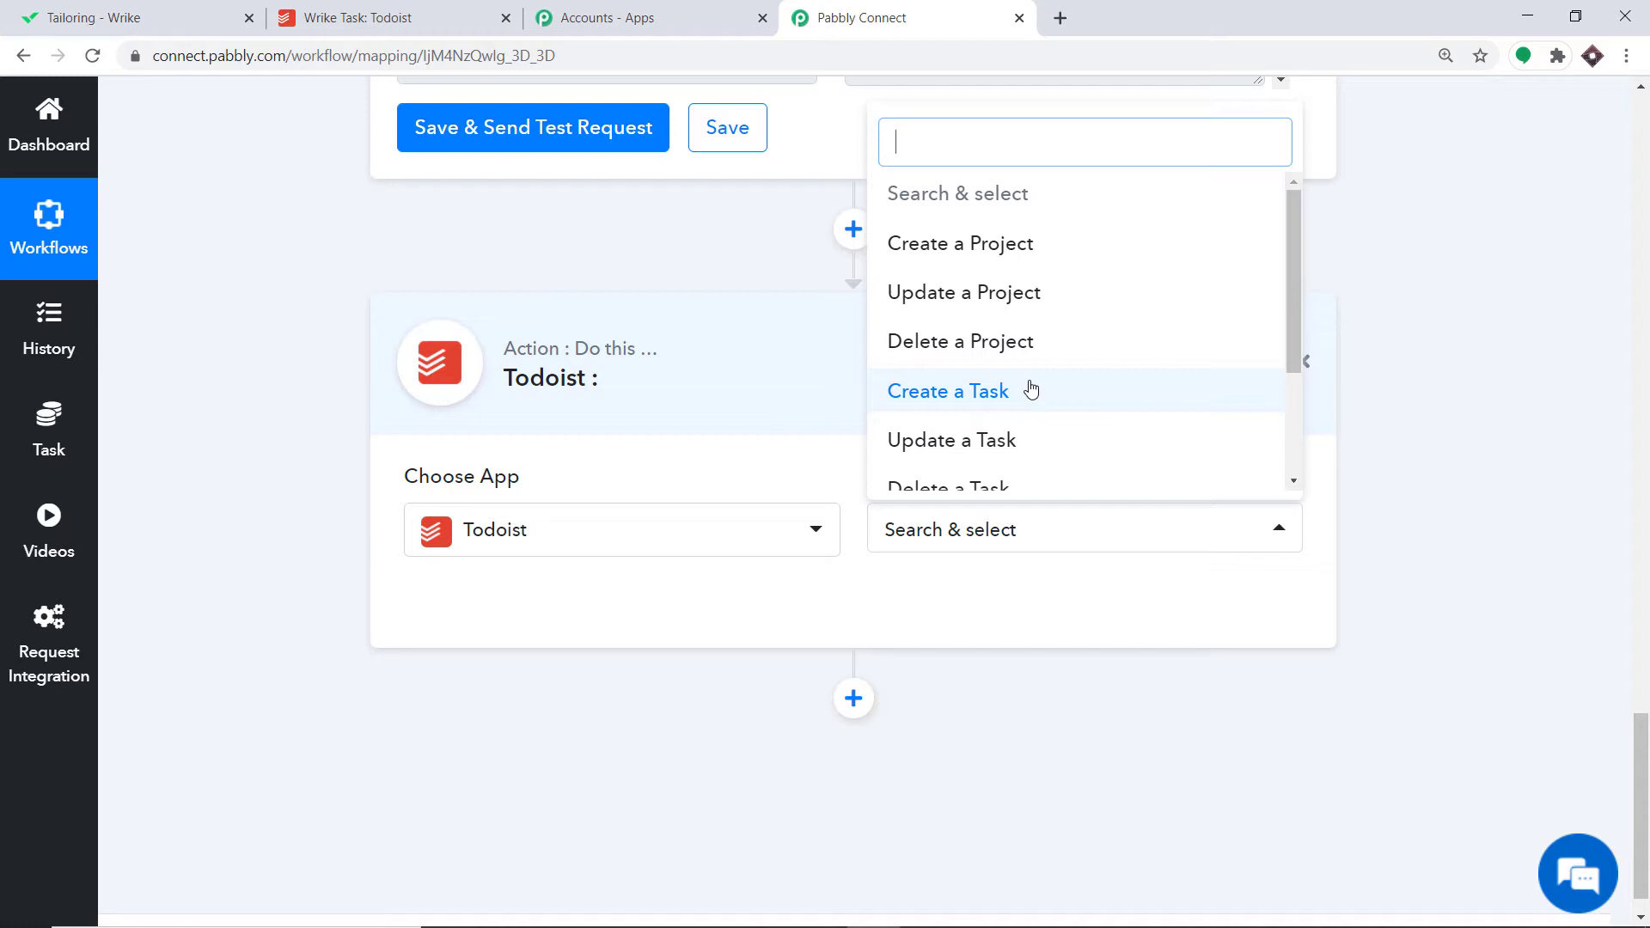
click(1030, 390)
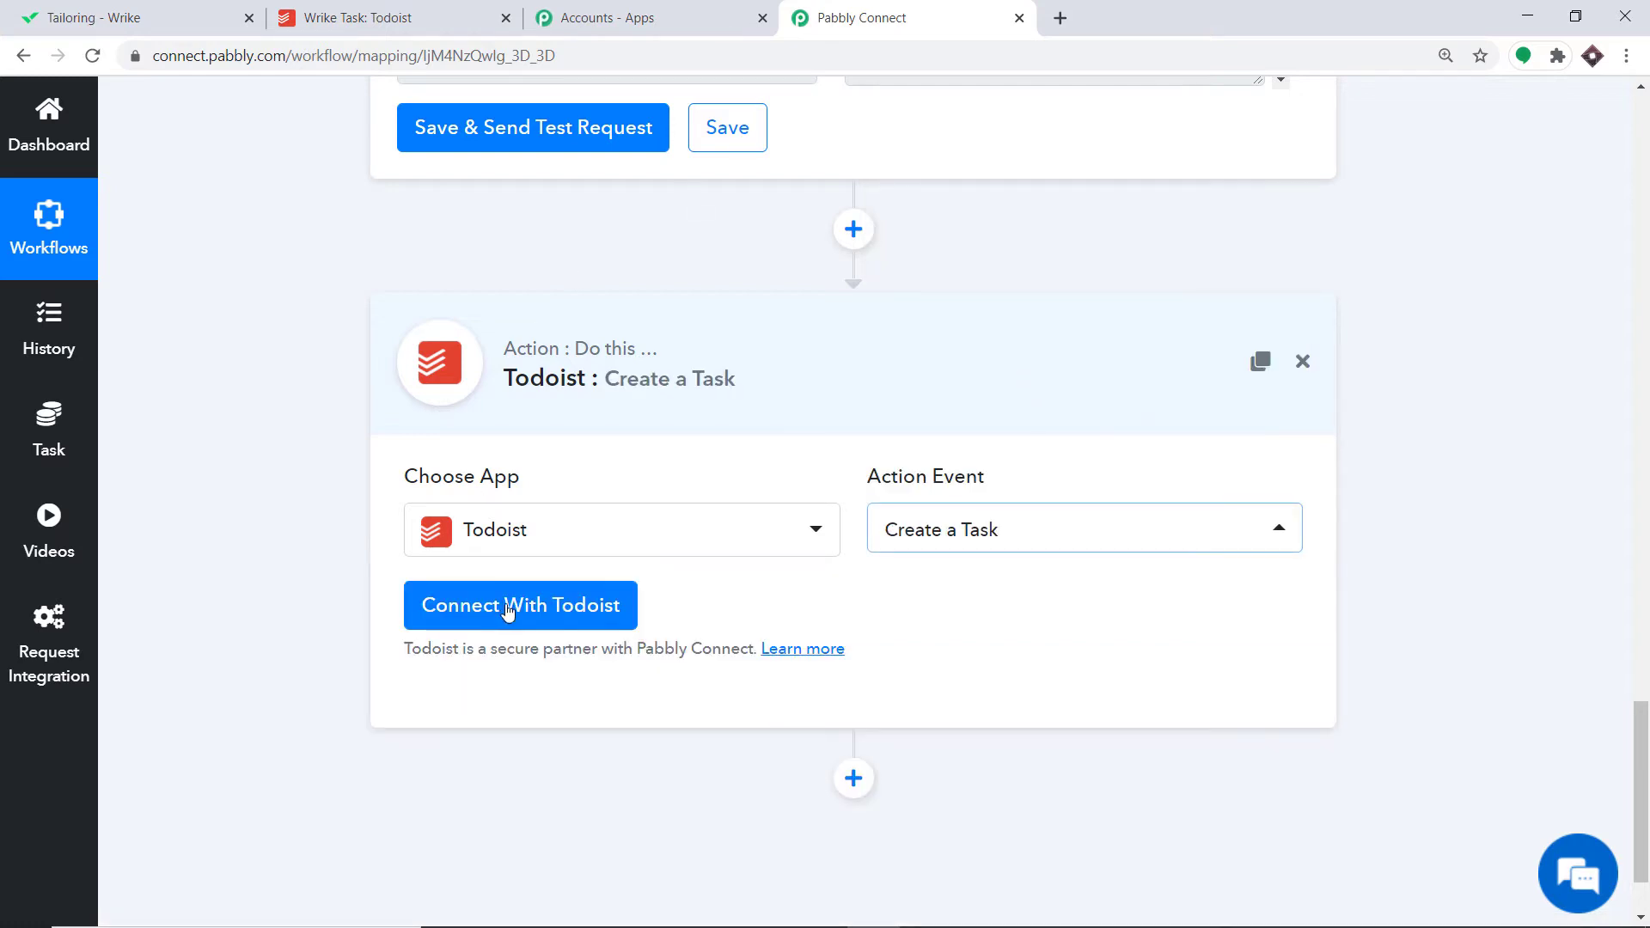
click(966, 531)
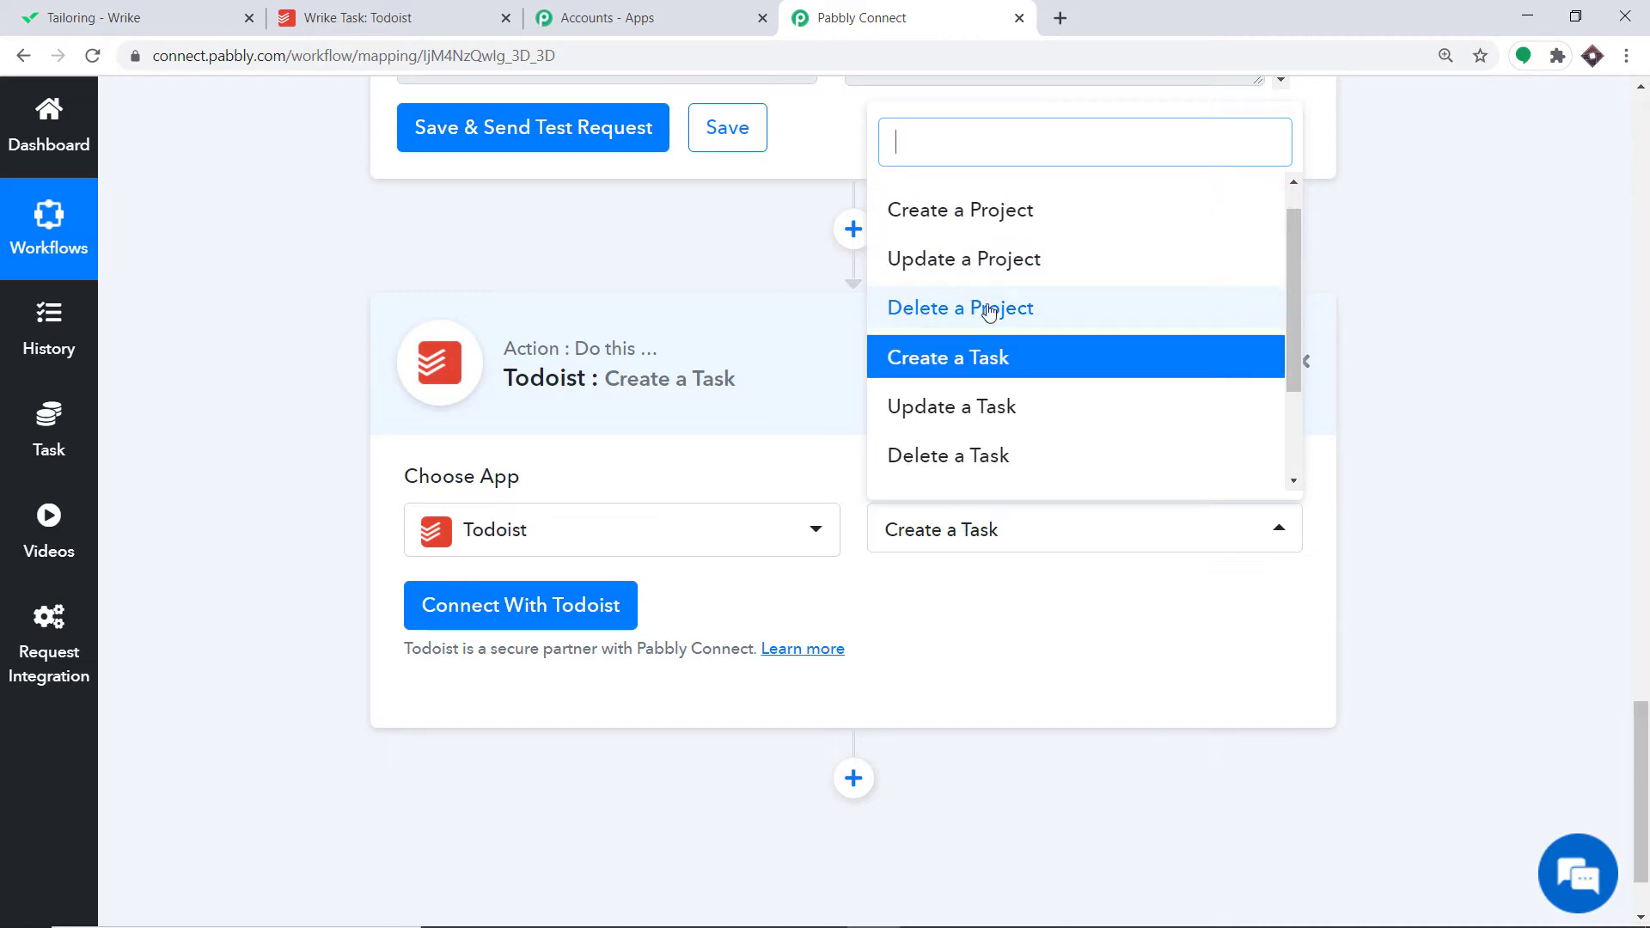
scroll(989, 416, down, 1)
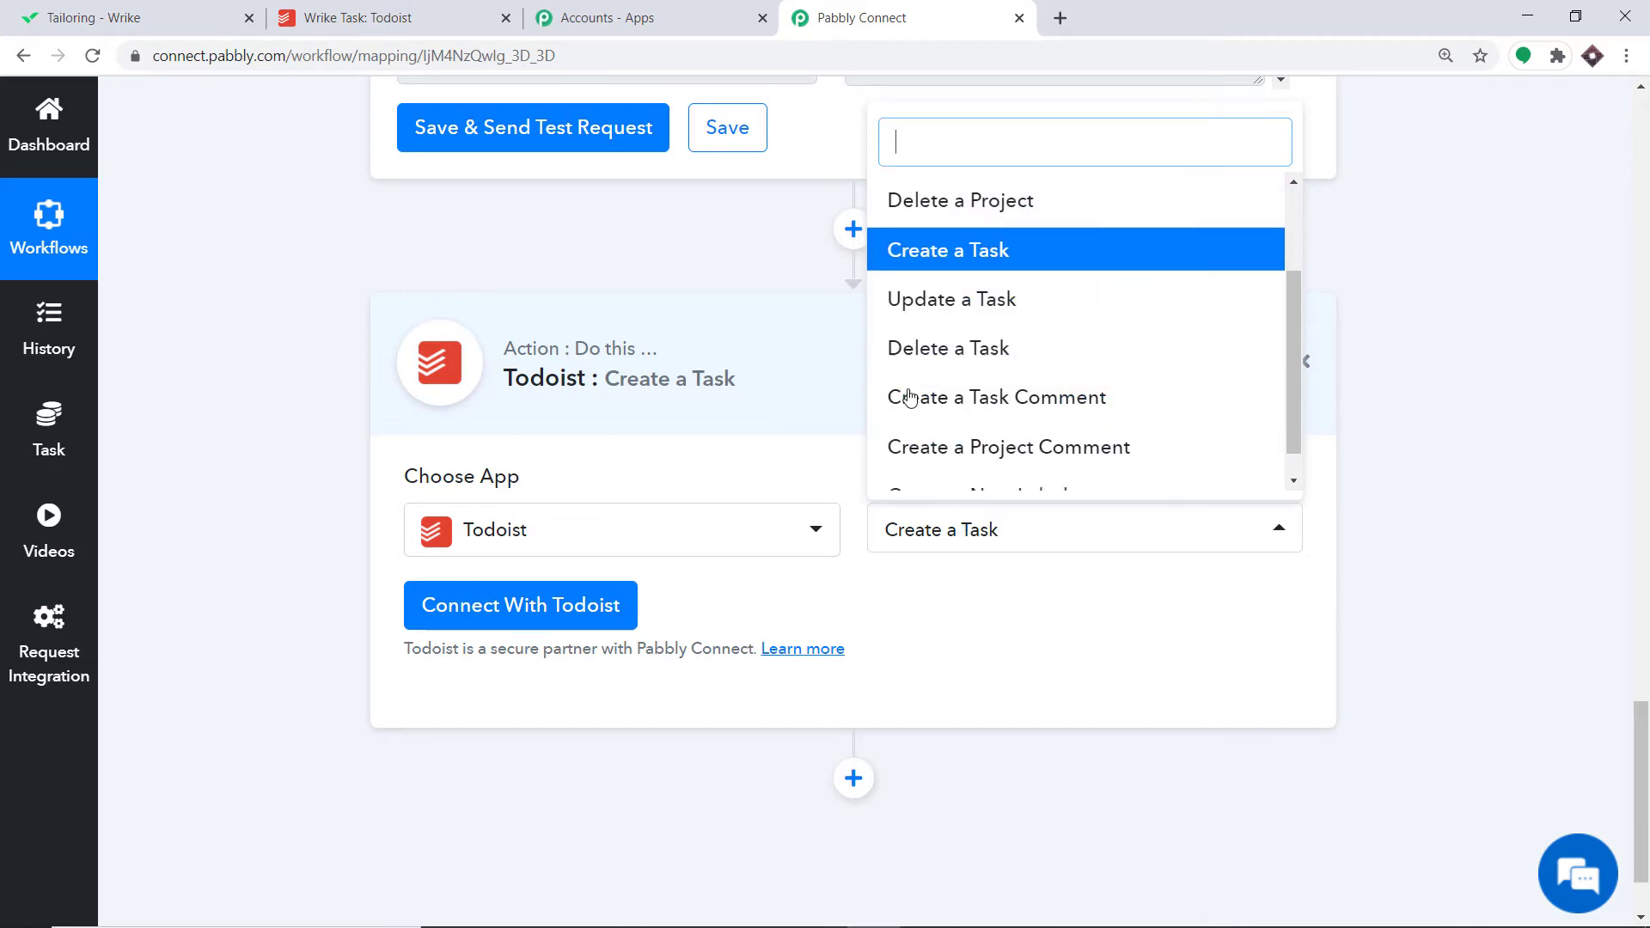
scroll(1039, 372, up, 1)
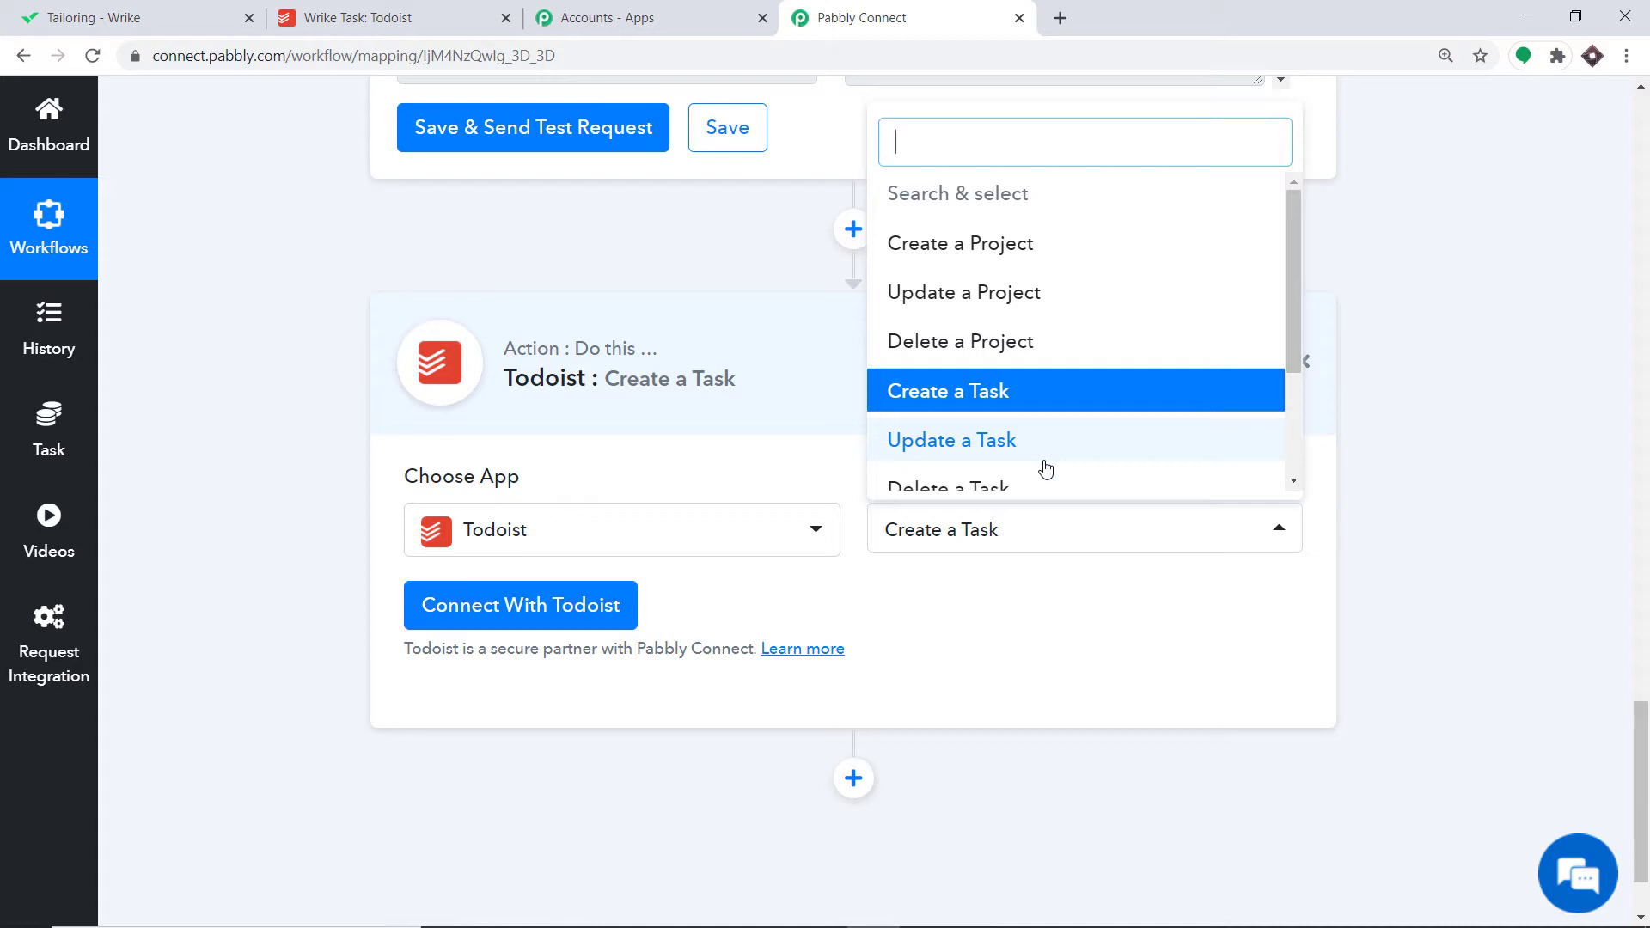
click(1017, 633)
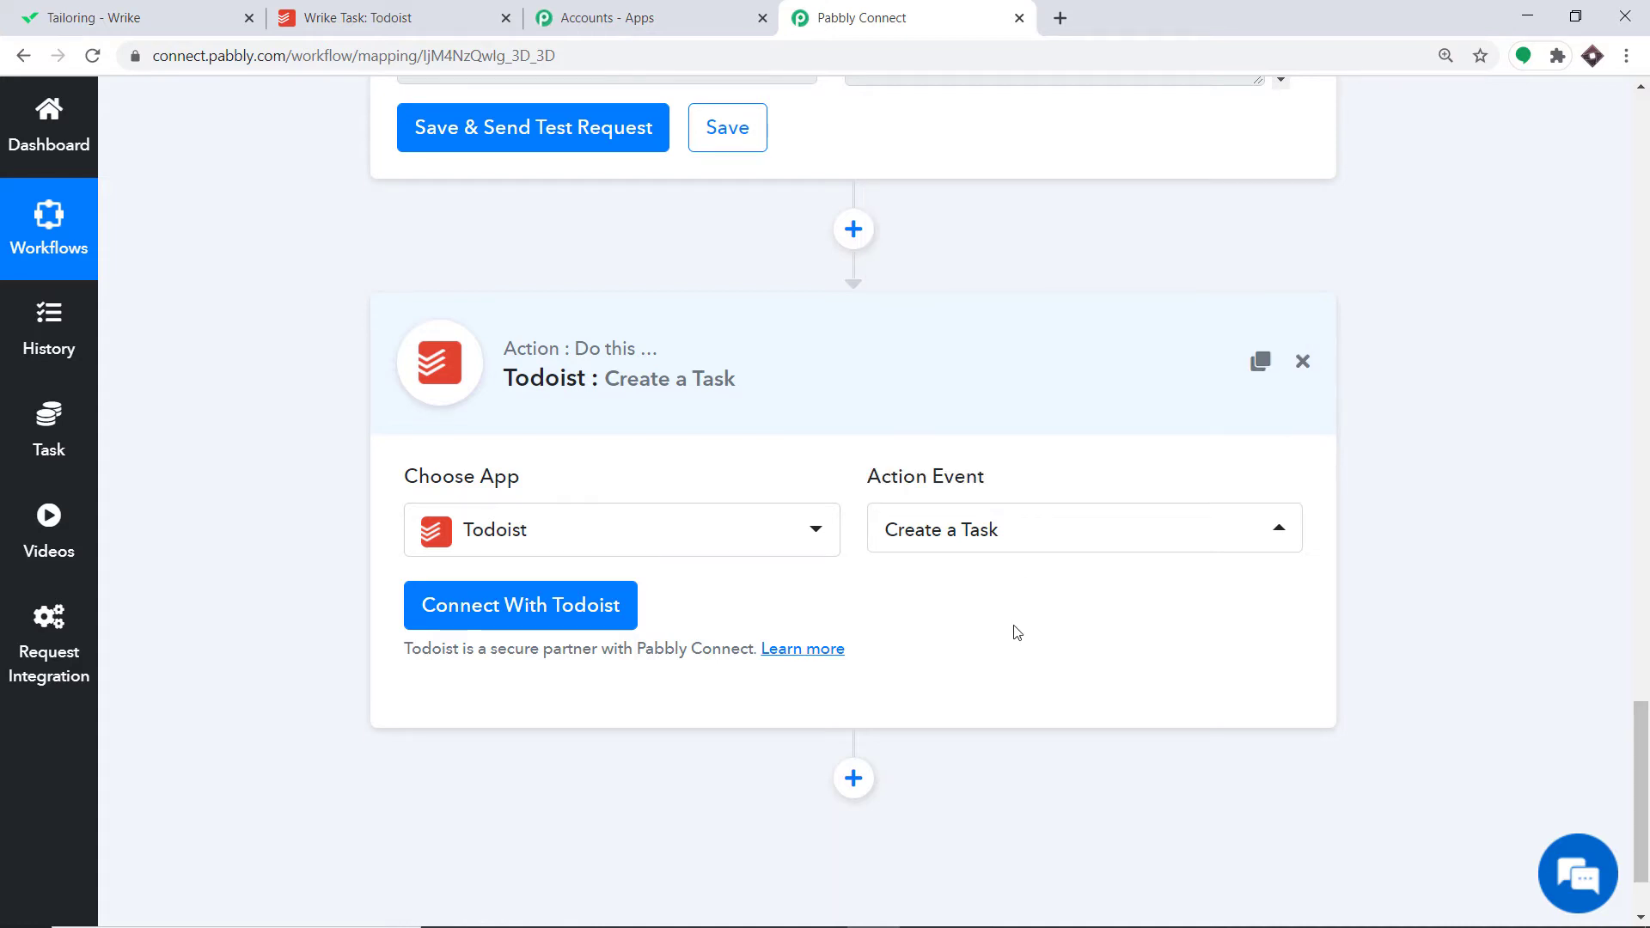
Start new Todoist credentials for the Create a Task action and copy the API token from Todoist's integration settings.
click(554, 607)
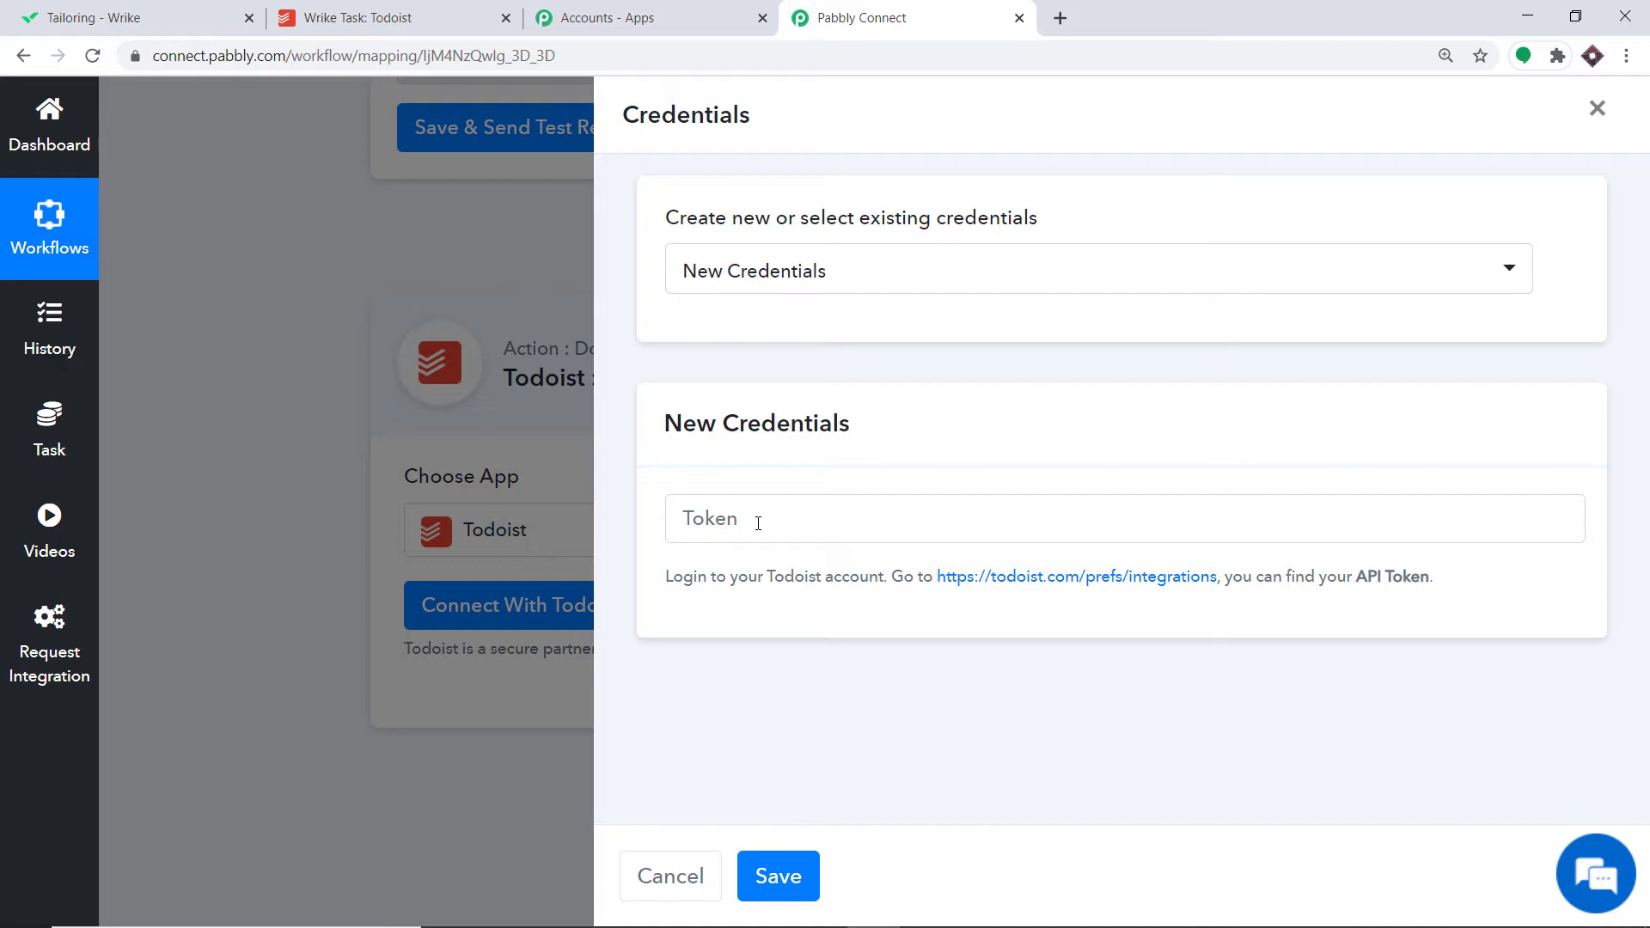
click(358, 17)
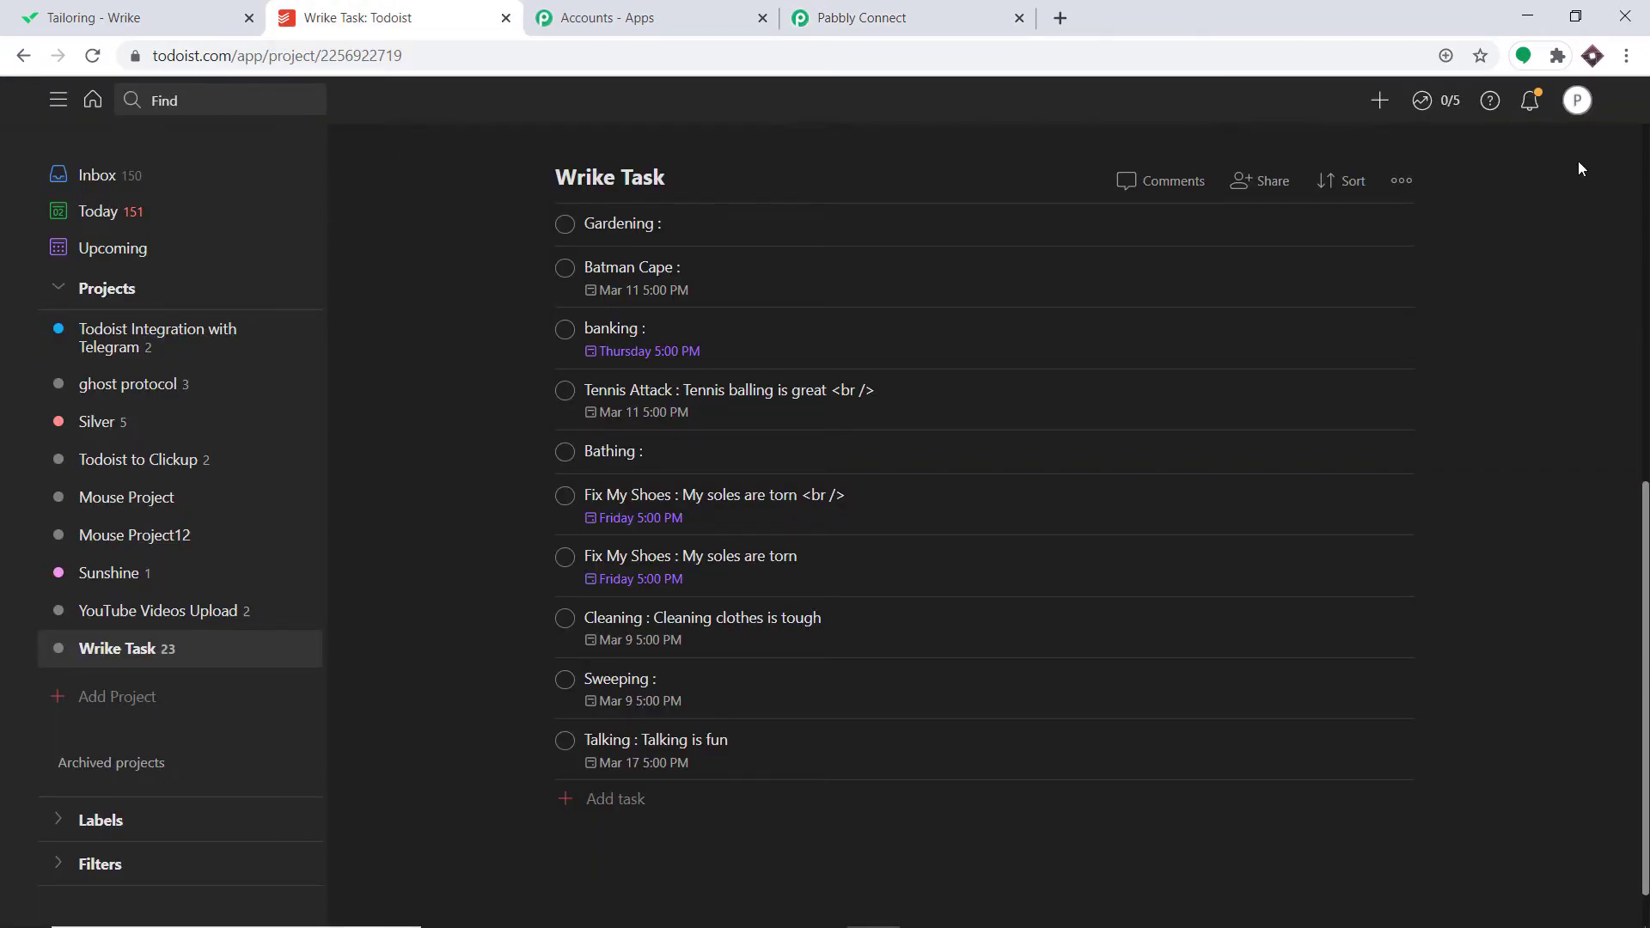
click(1576, 101)
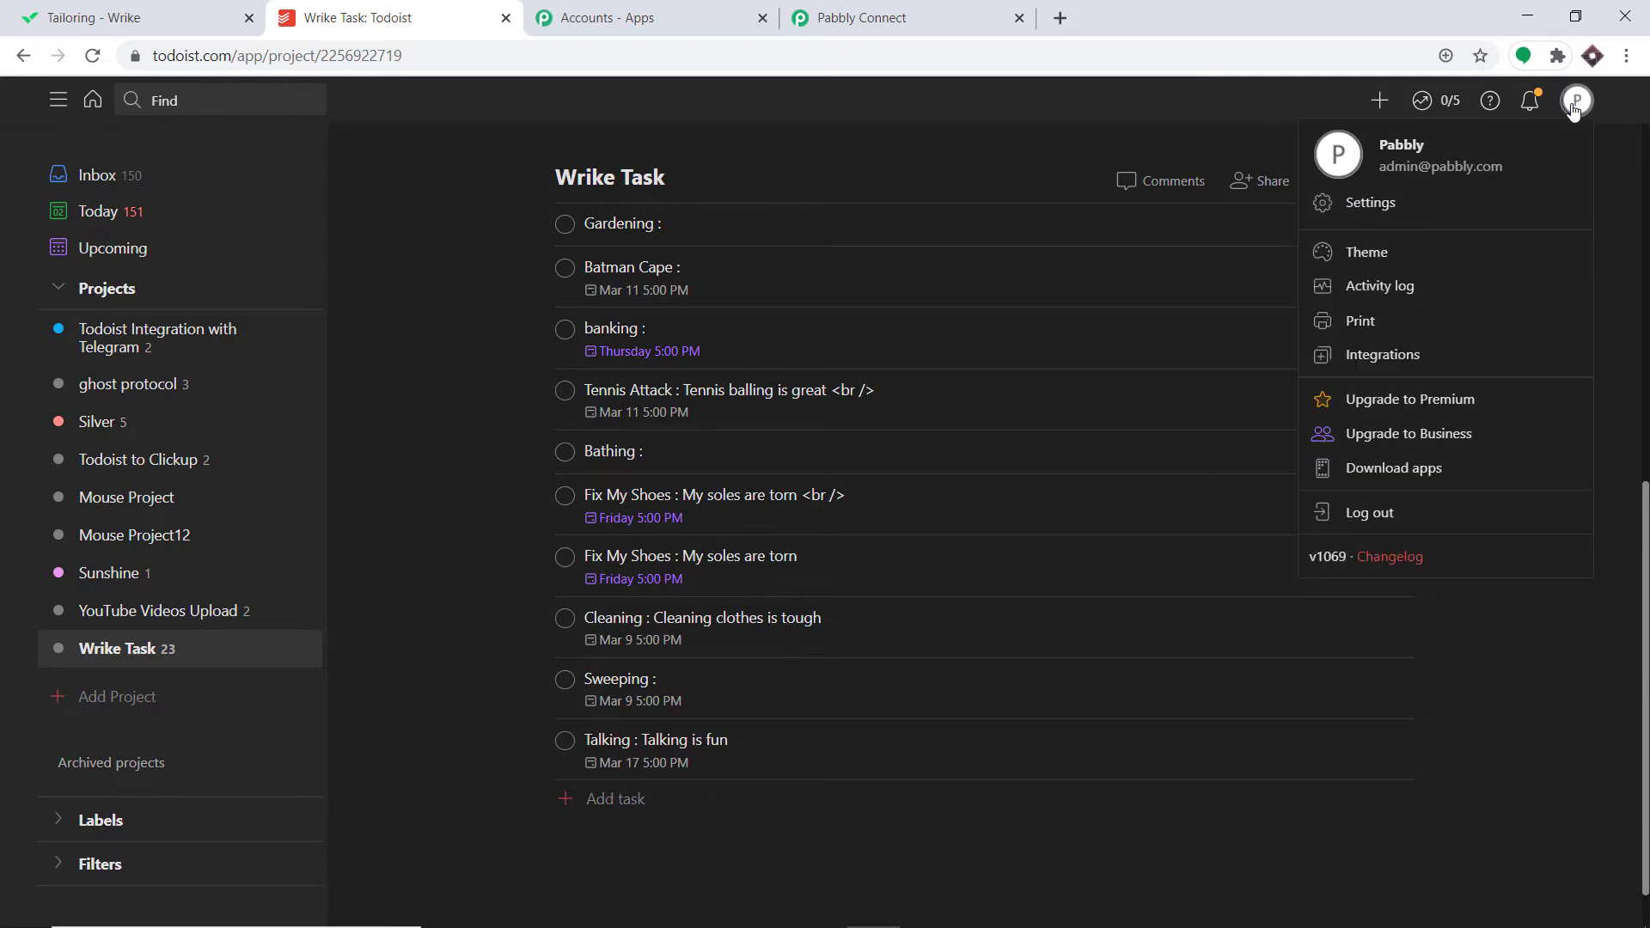
click(1369, 207)
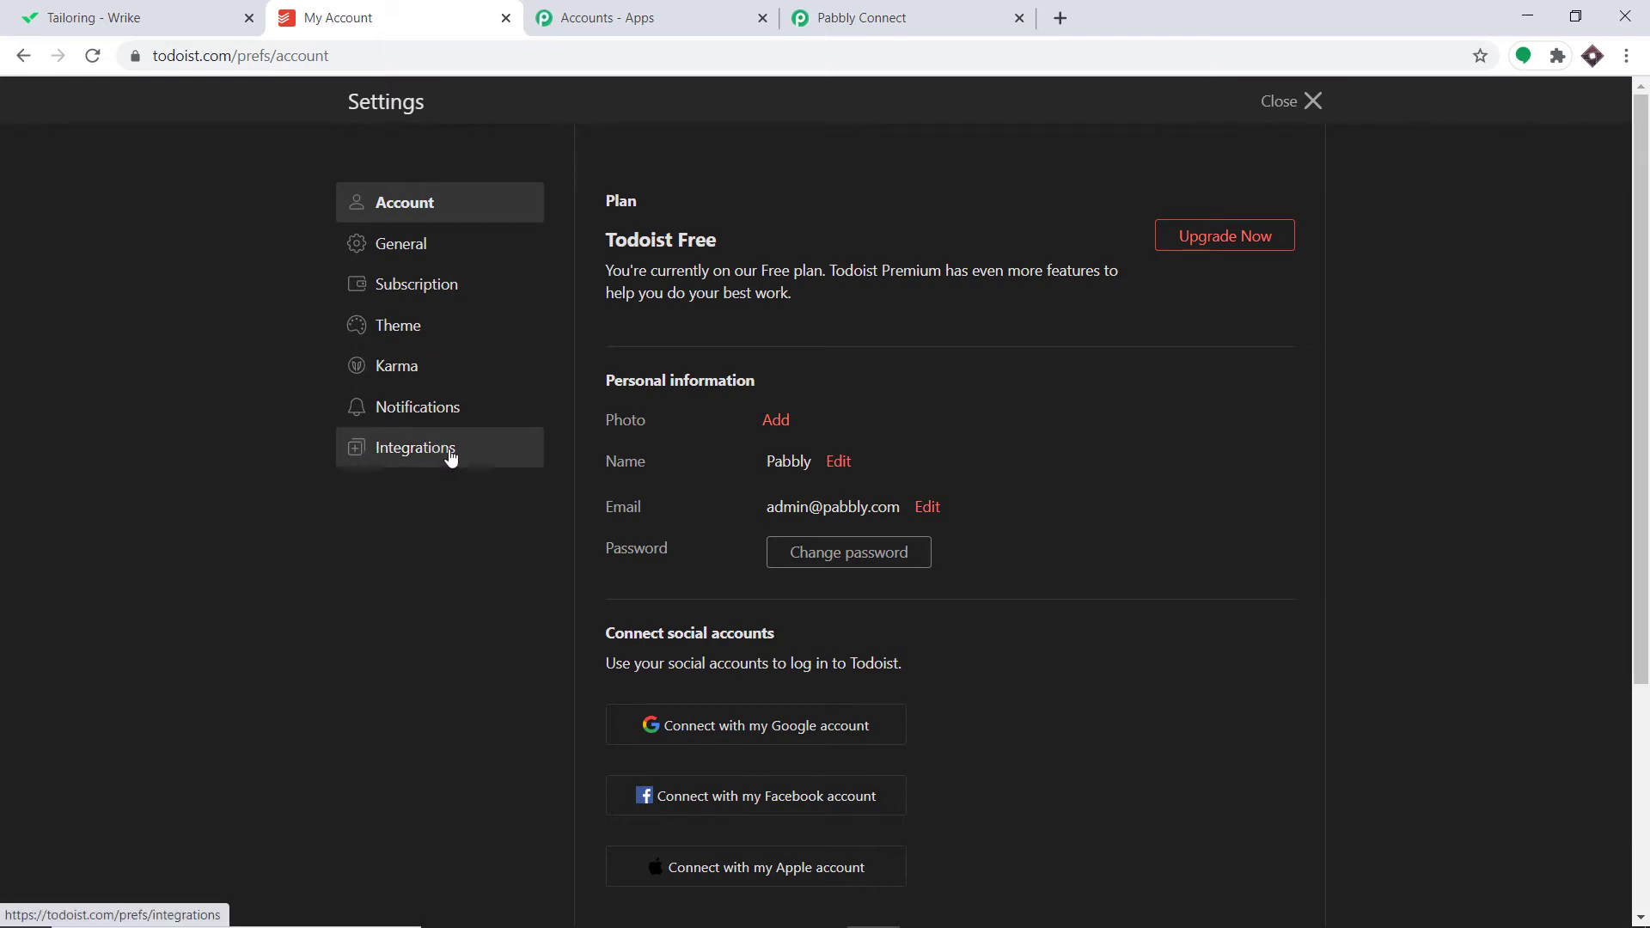
click(386, 458)
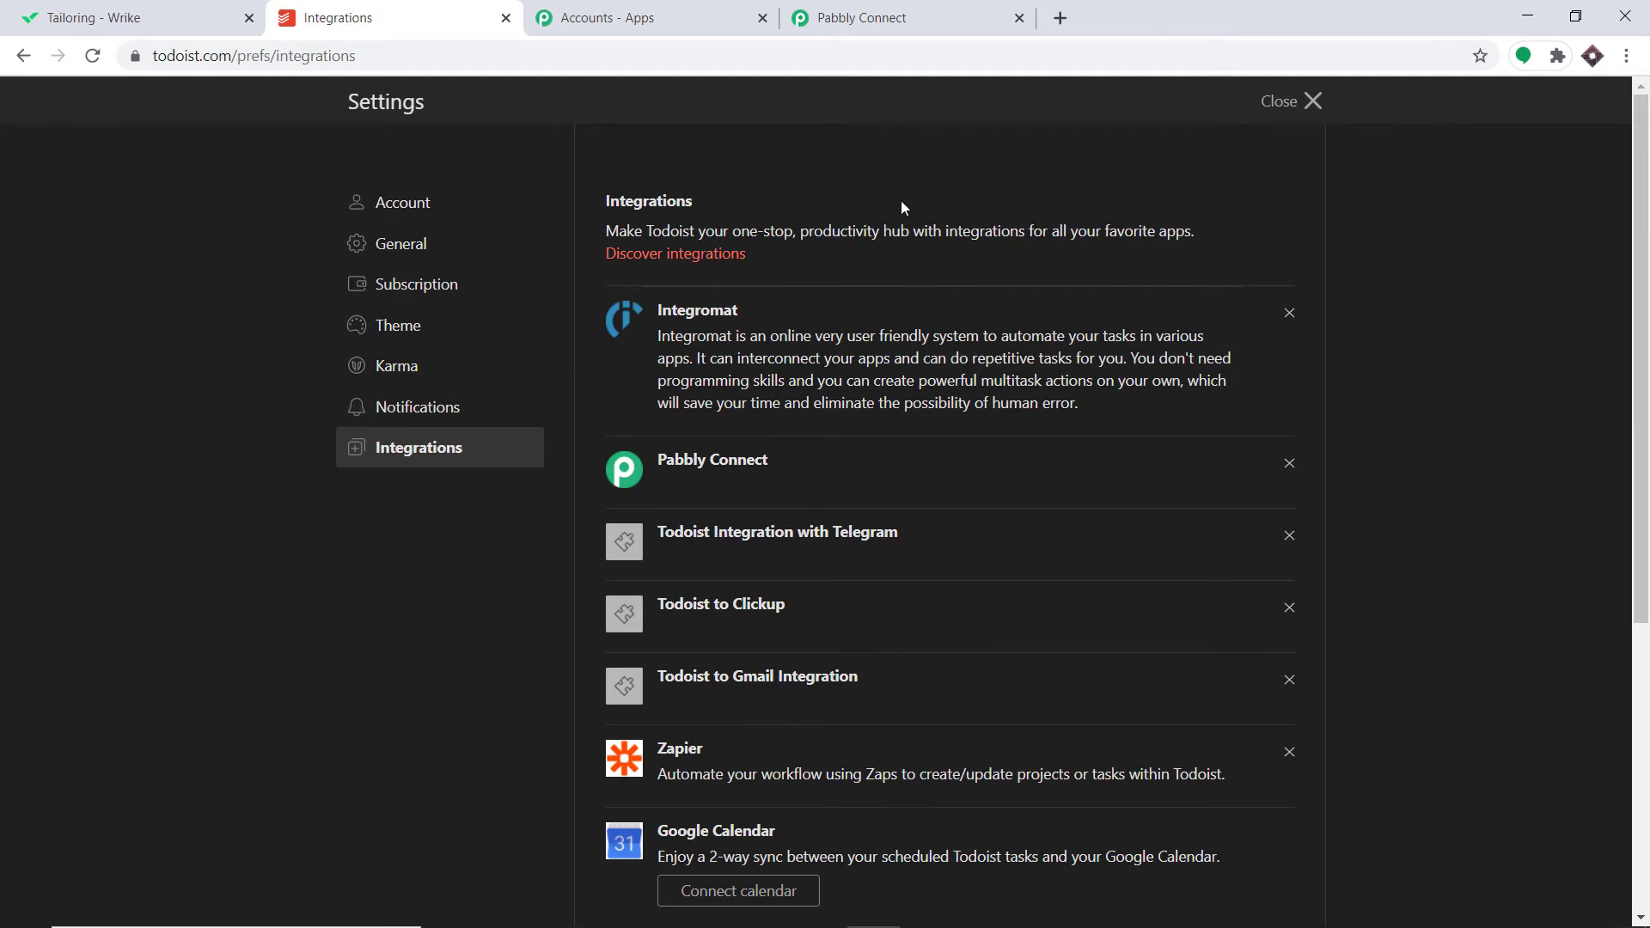
scroll(1023, 203, down, 5)
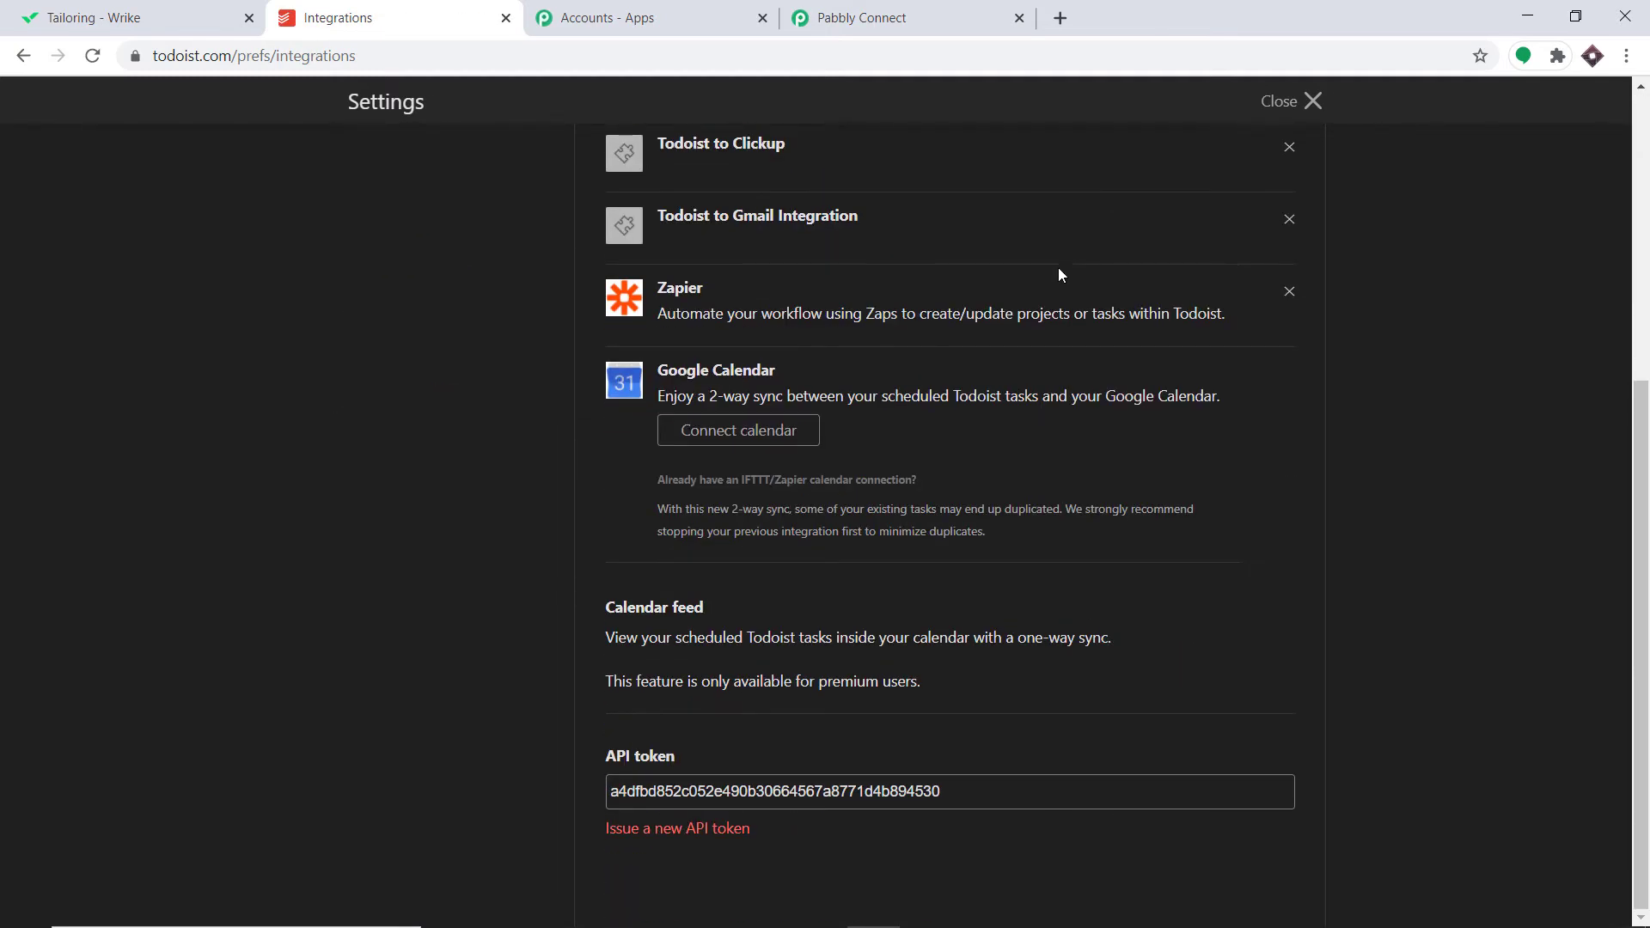
double_click(692, 789)
right_click(692, 789)
click(716, 798)
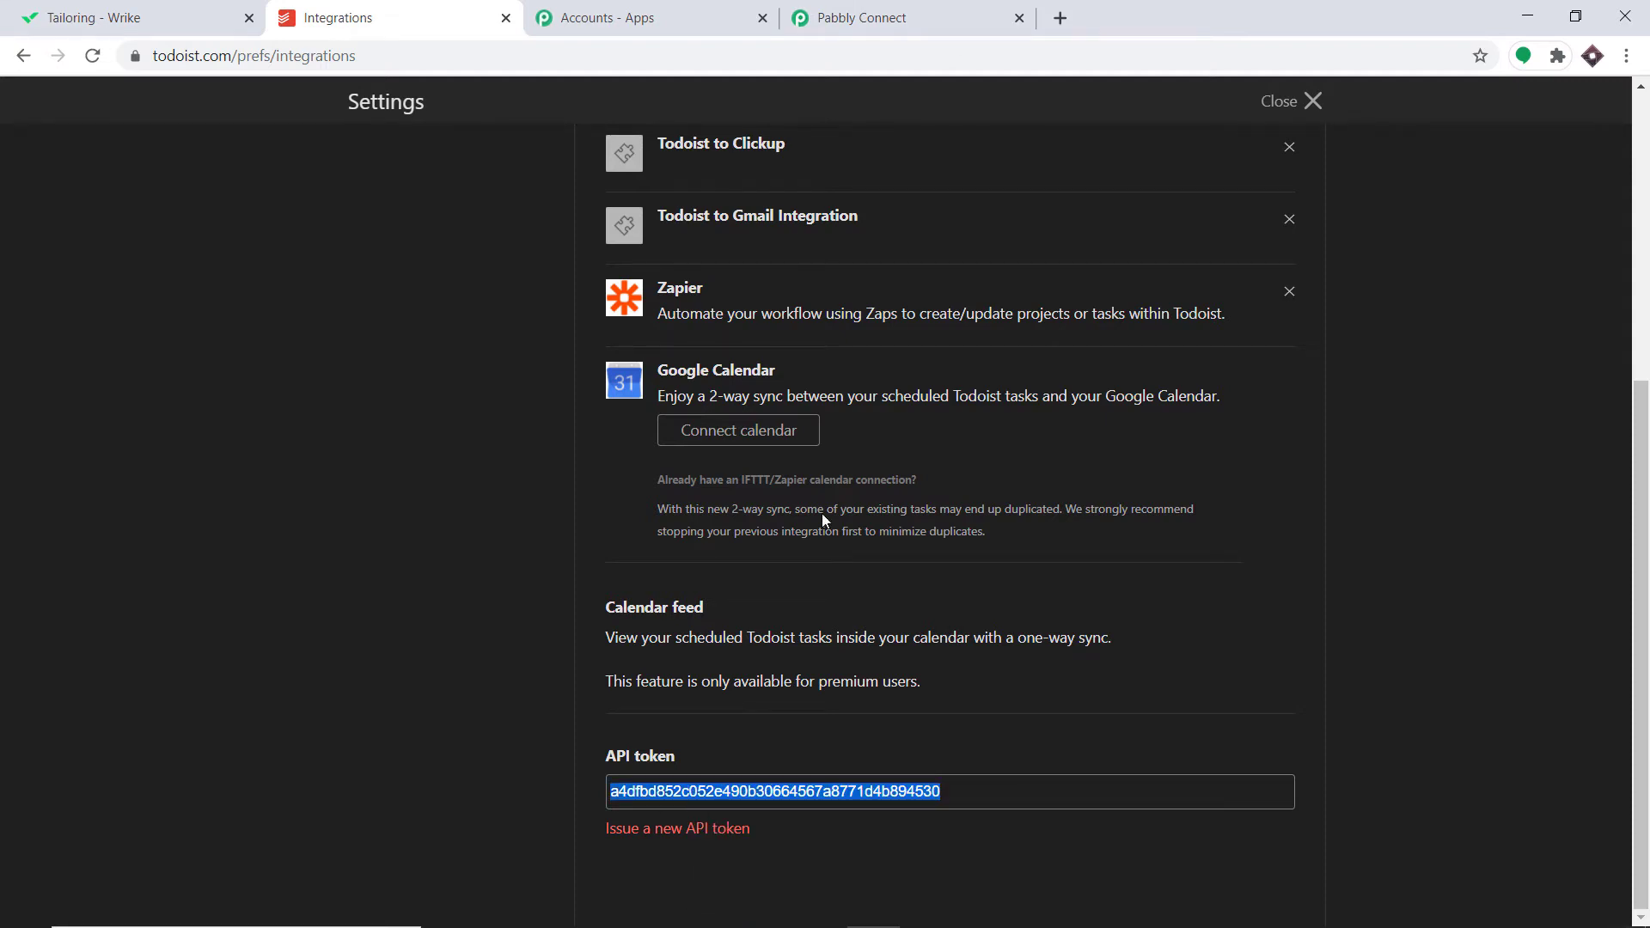
Paste the copied API token into the Token field of the new Todoist credentials and save the connection.
click(946, 12)
click(714, 518)
right_click(716, 514)
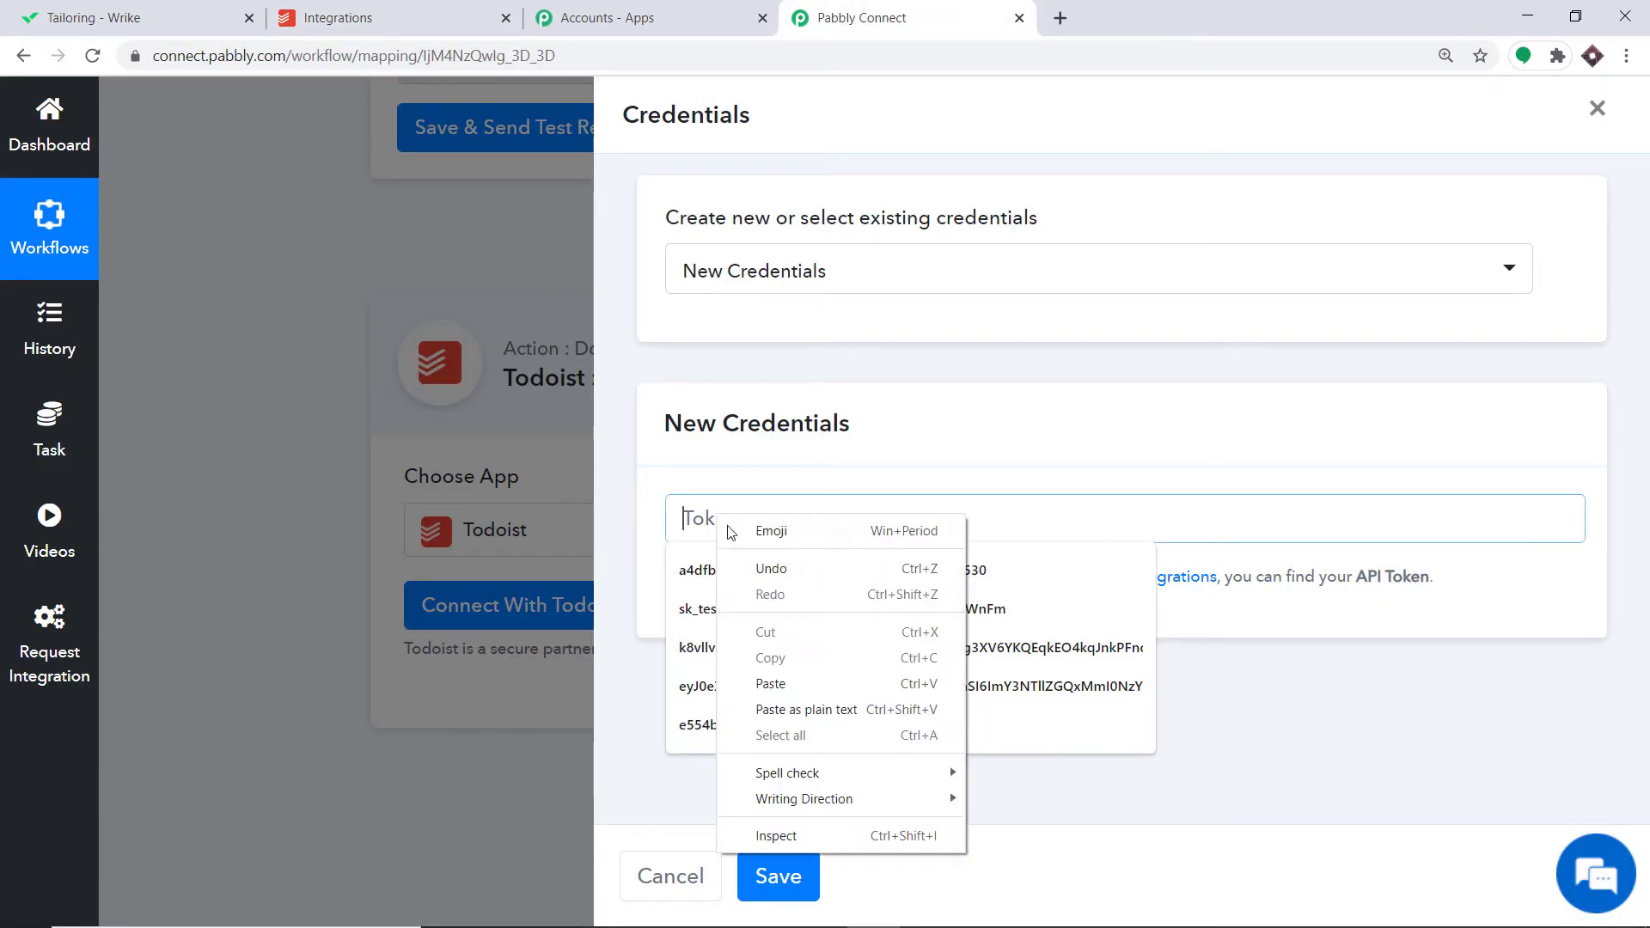
click(771, 684)
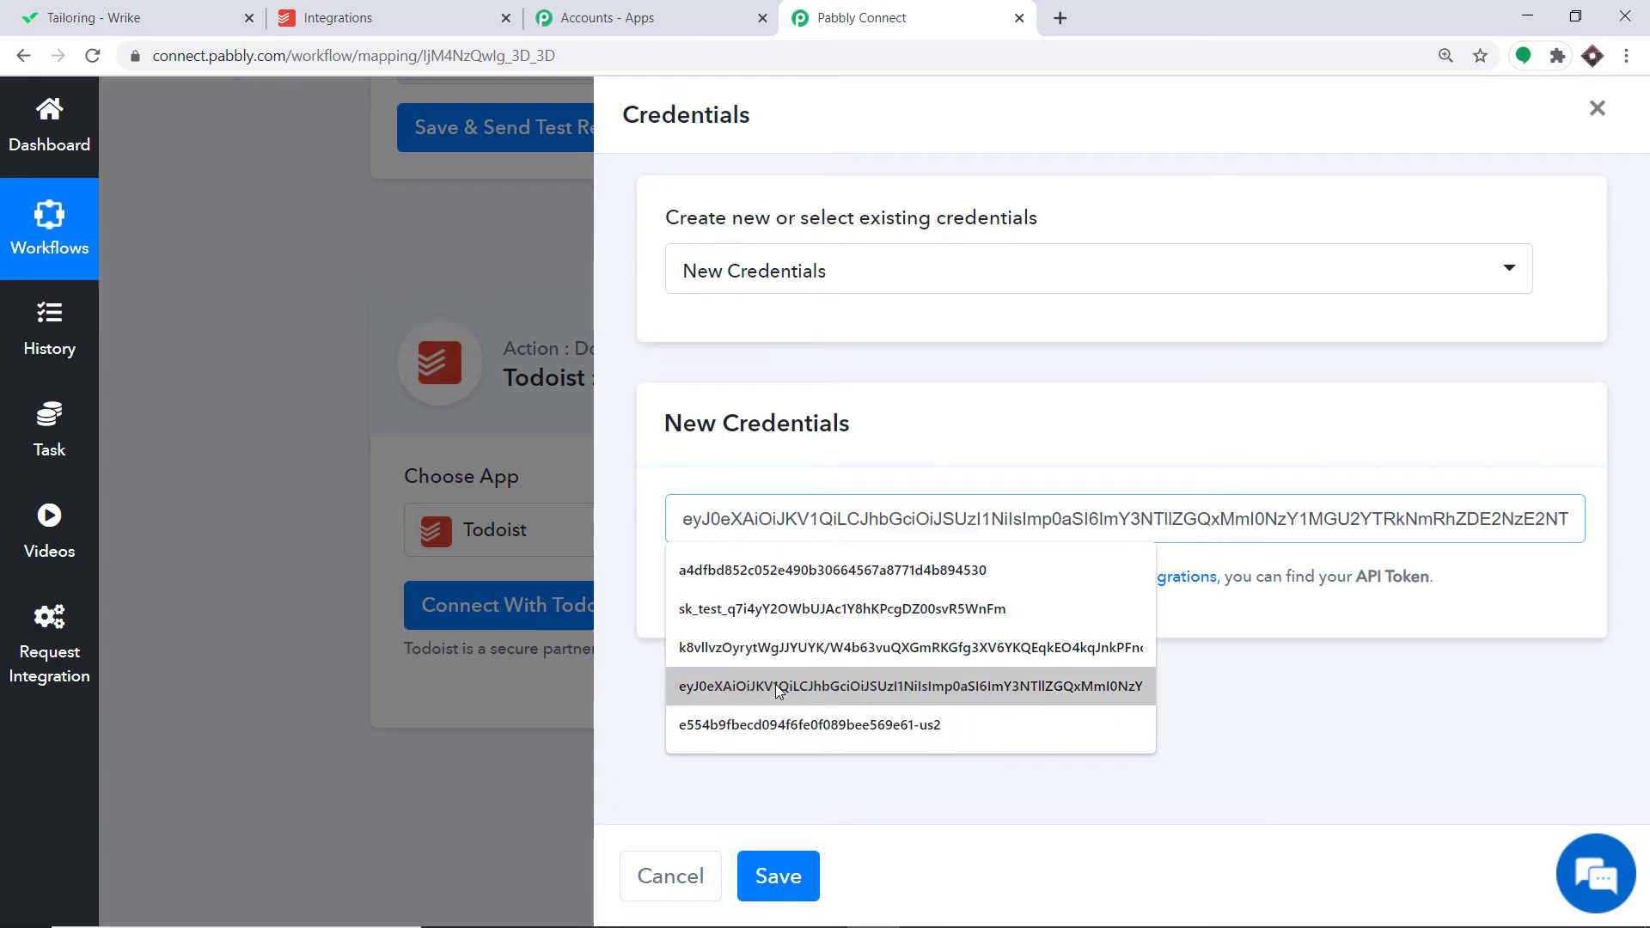
click(943, 461)
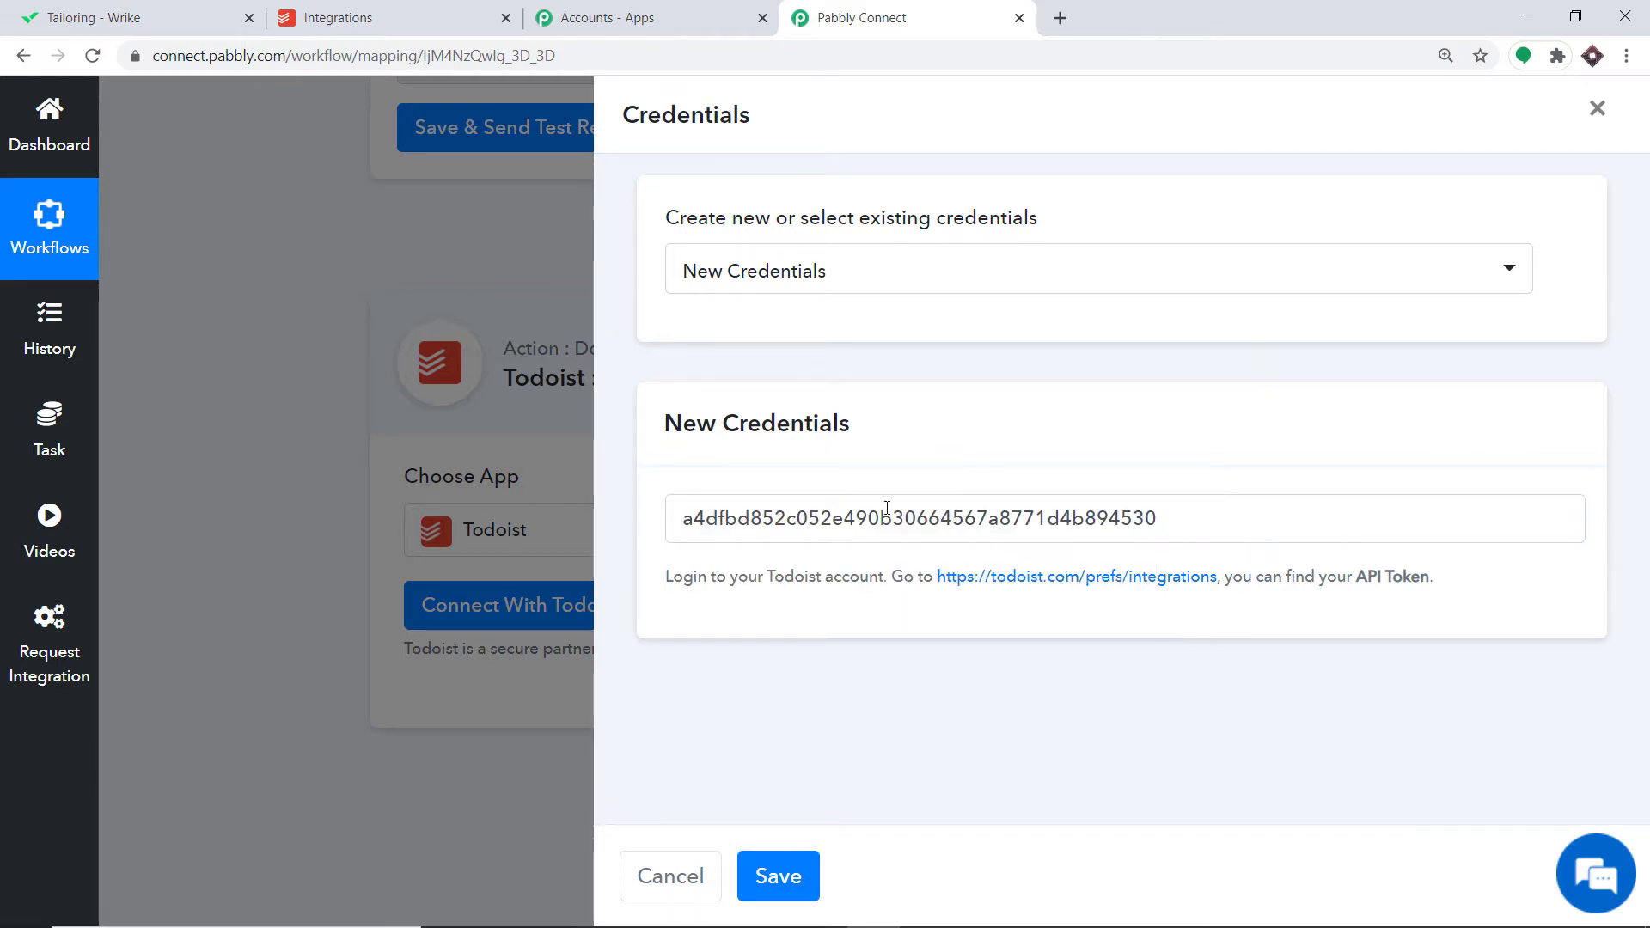
click(369, 17)
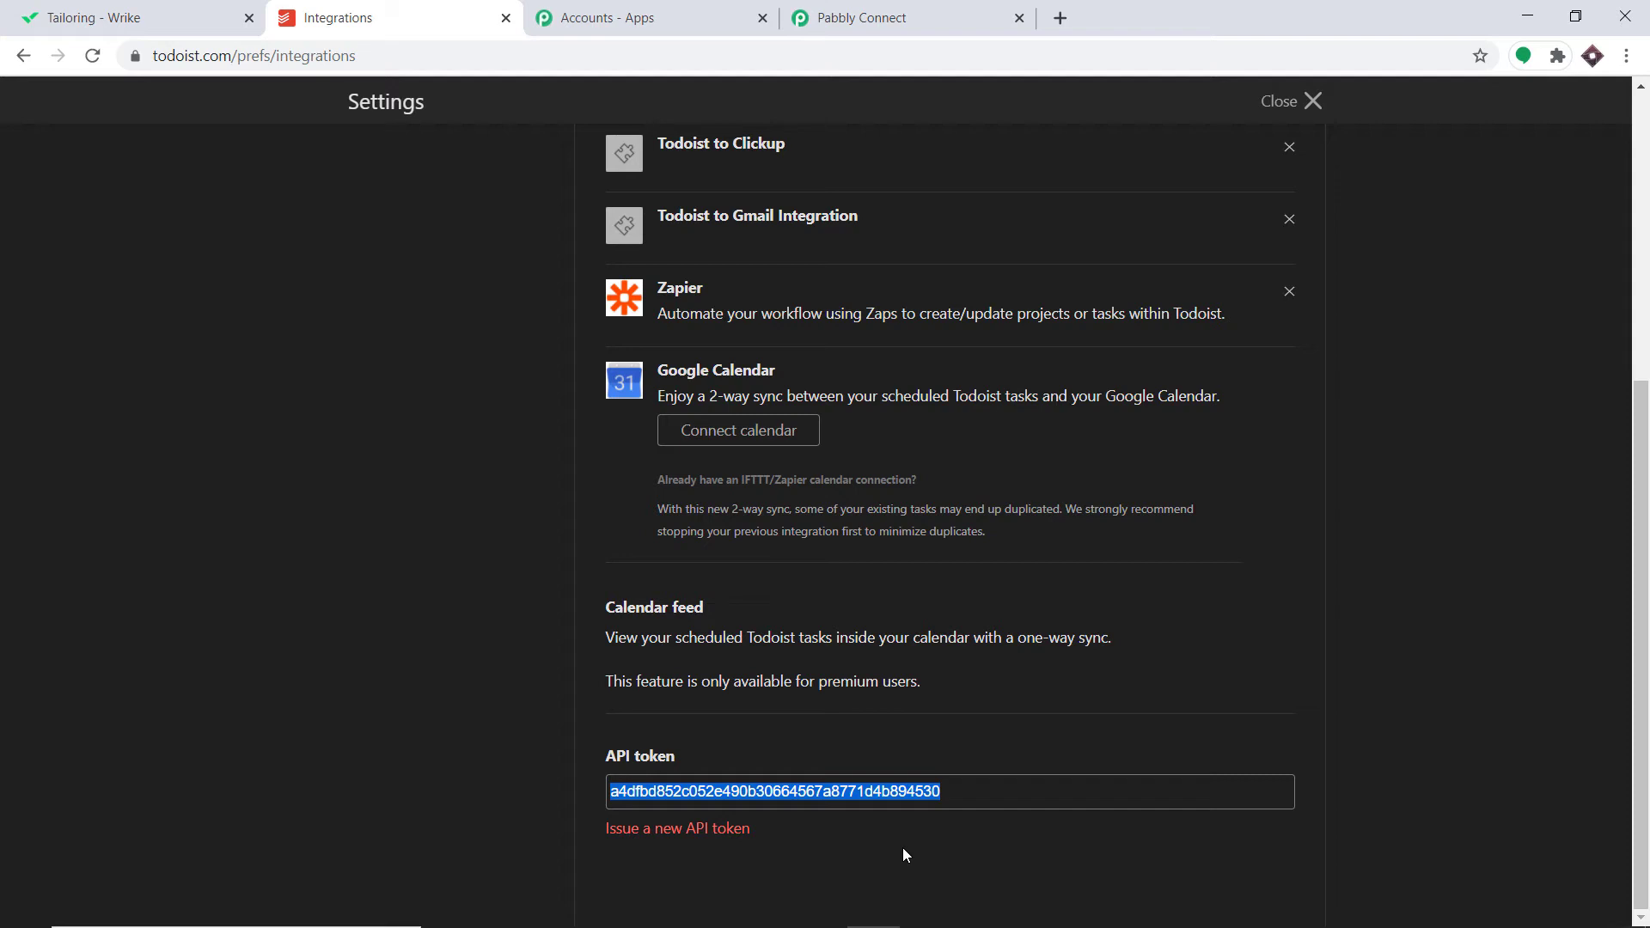
click(828, 12)
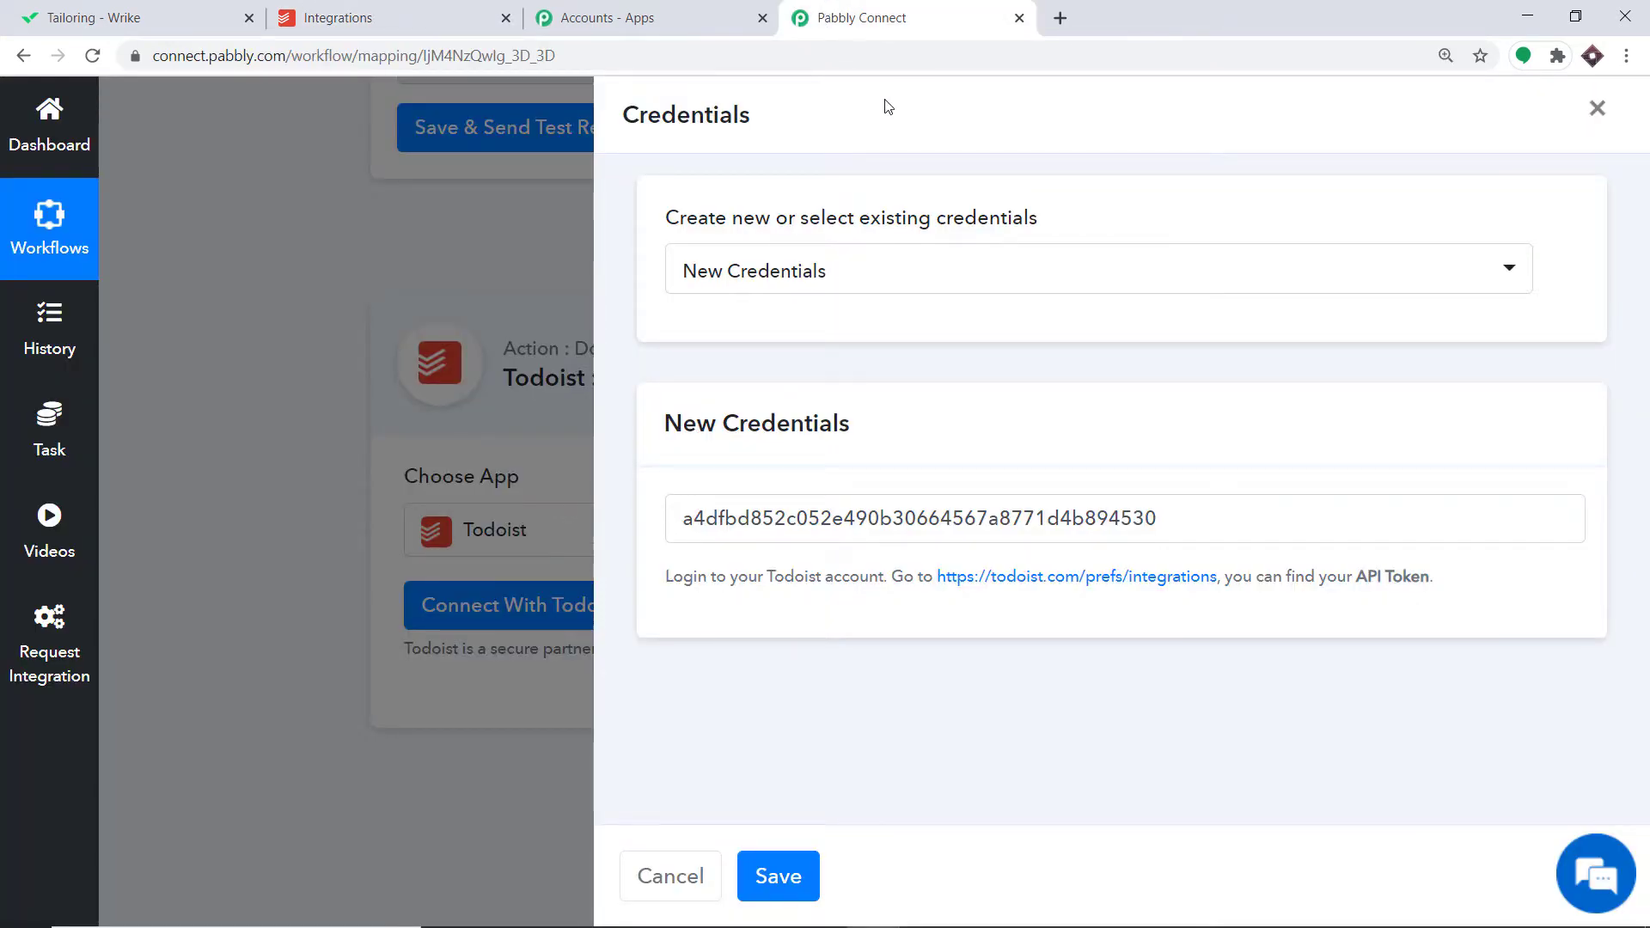
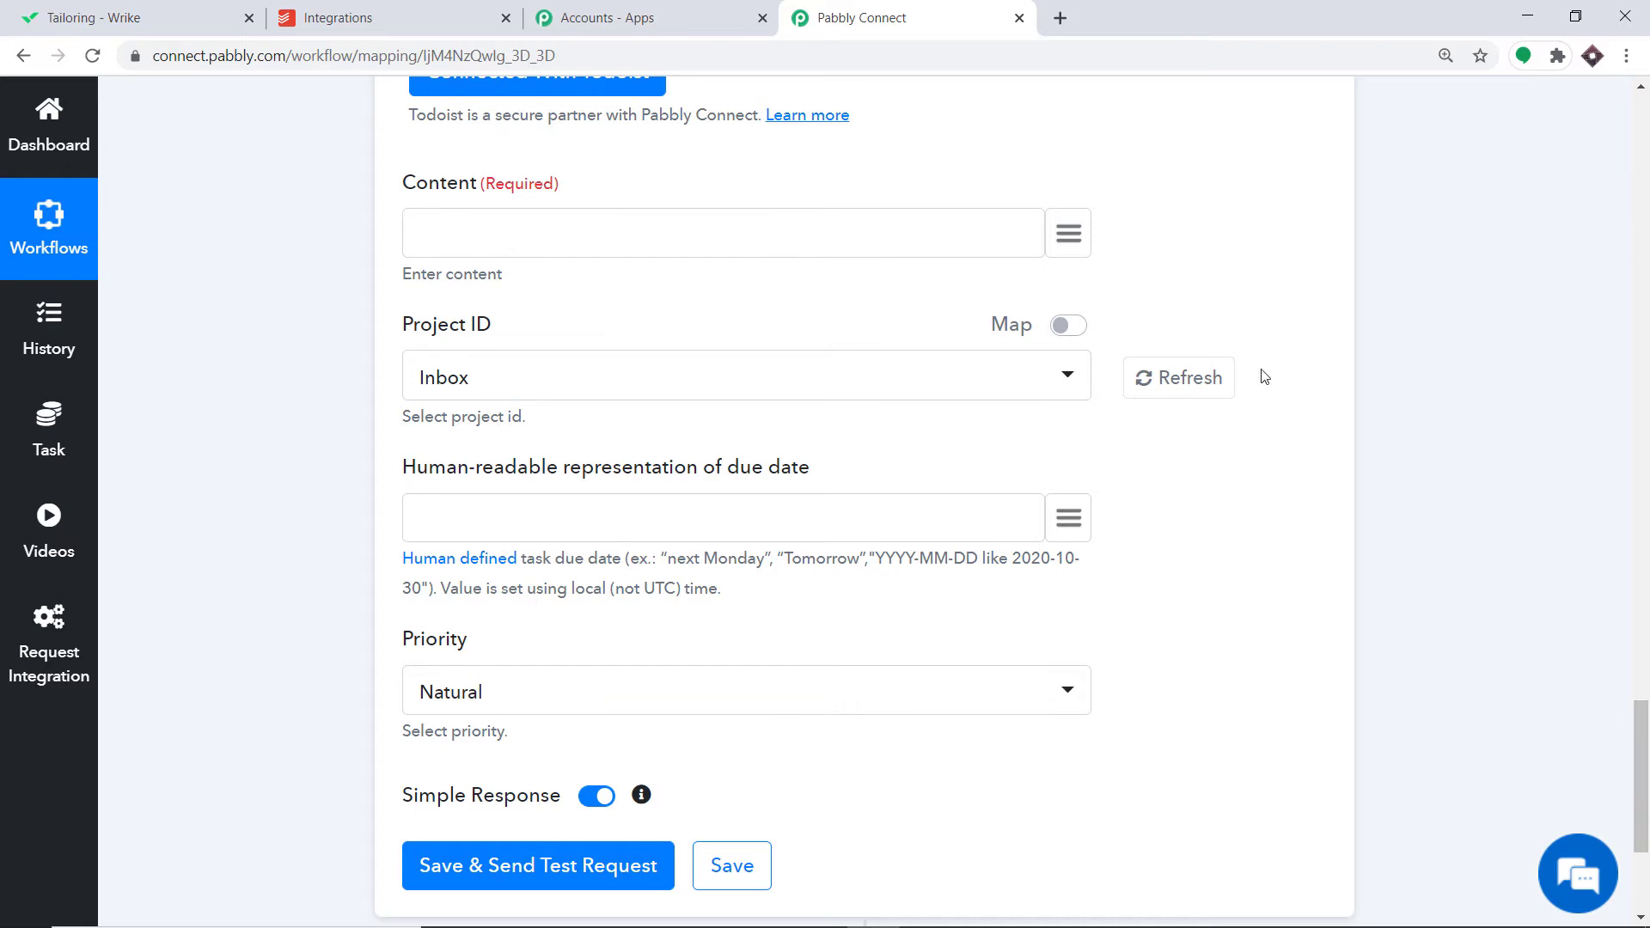
Map the required Content field of the Todoist task to the title value from the Wrike Get Specific Task response.
scroll(1203, 361, up, 2)
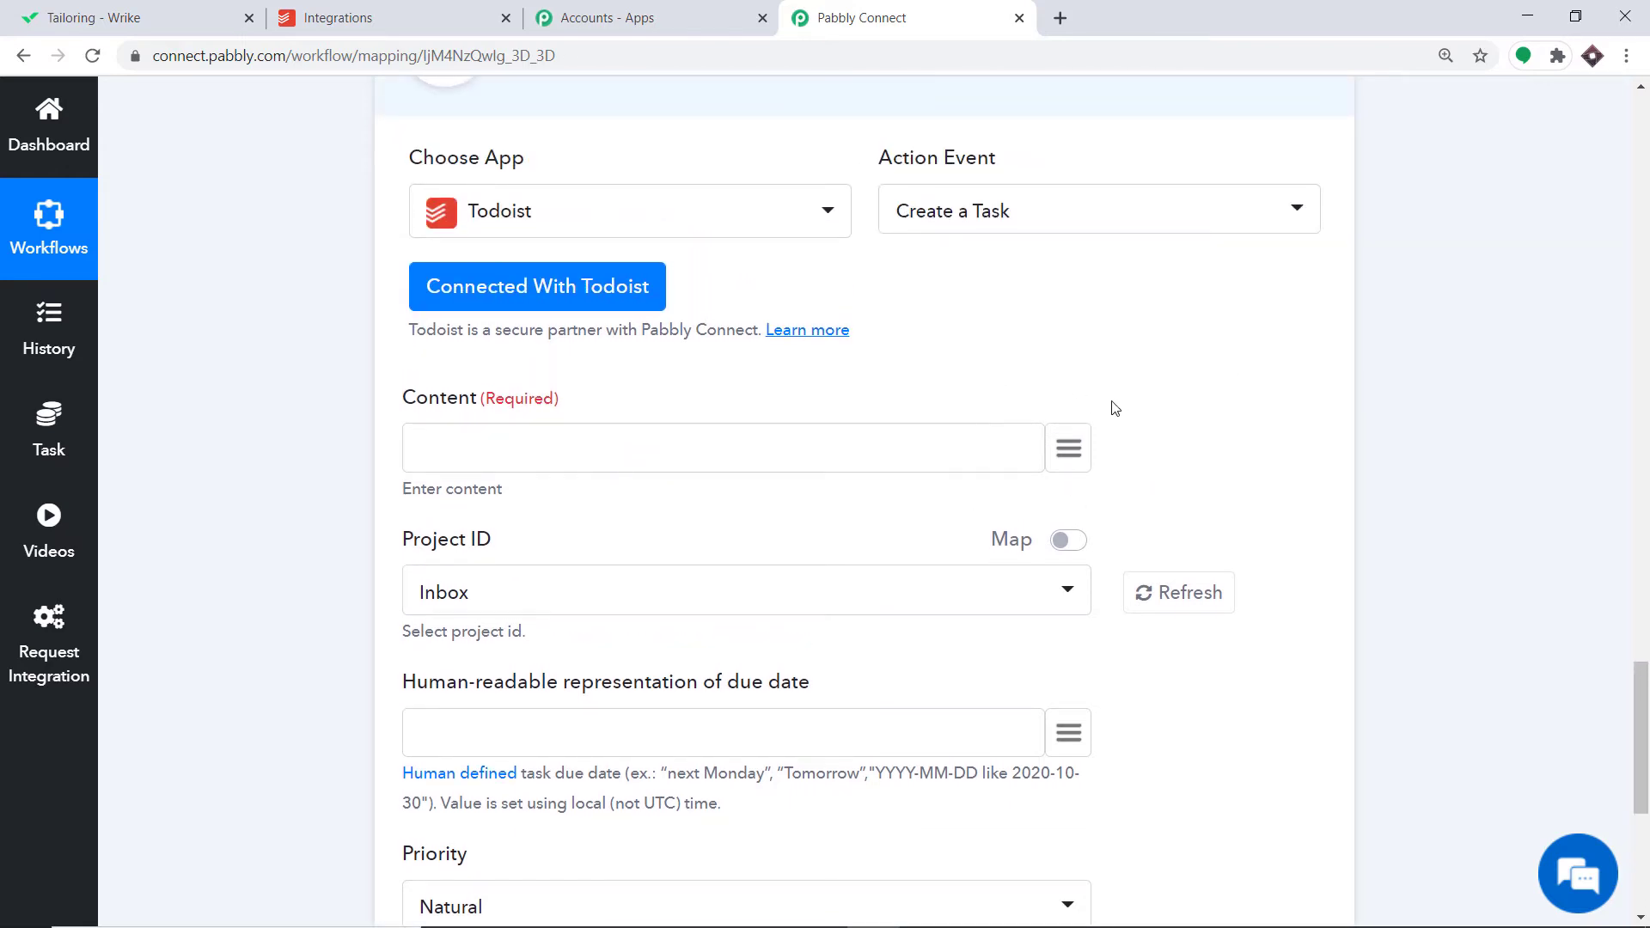
click(1068, 448)
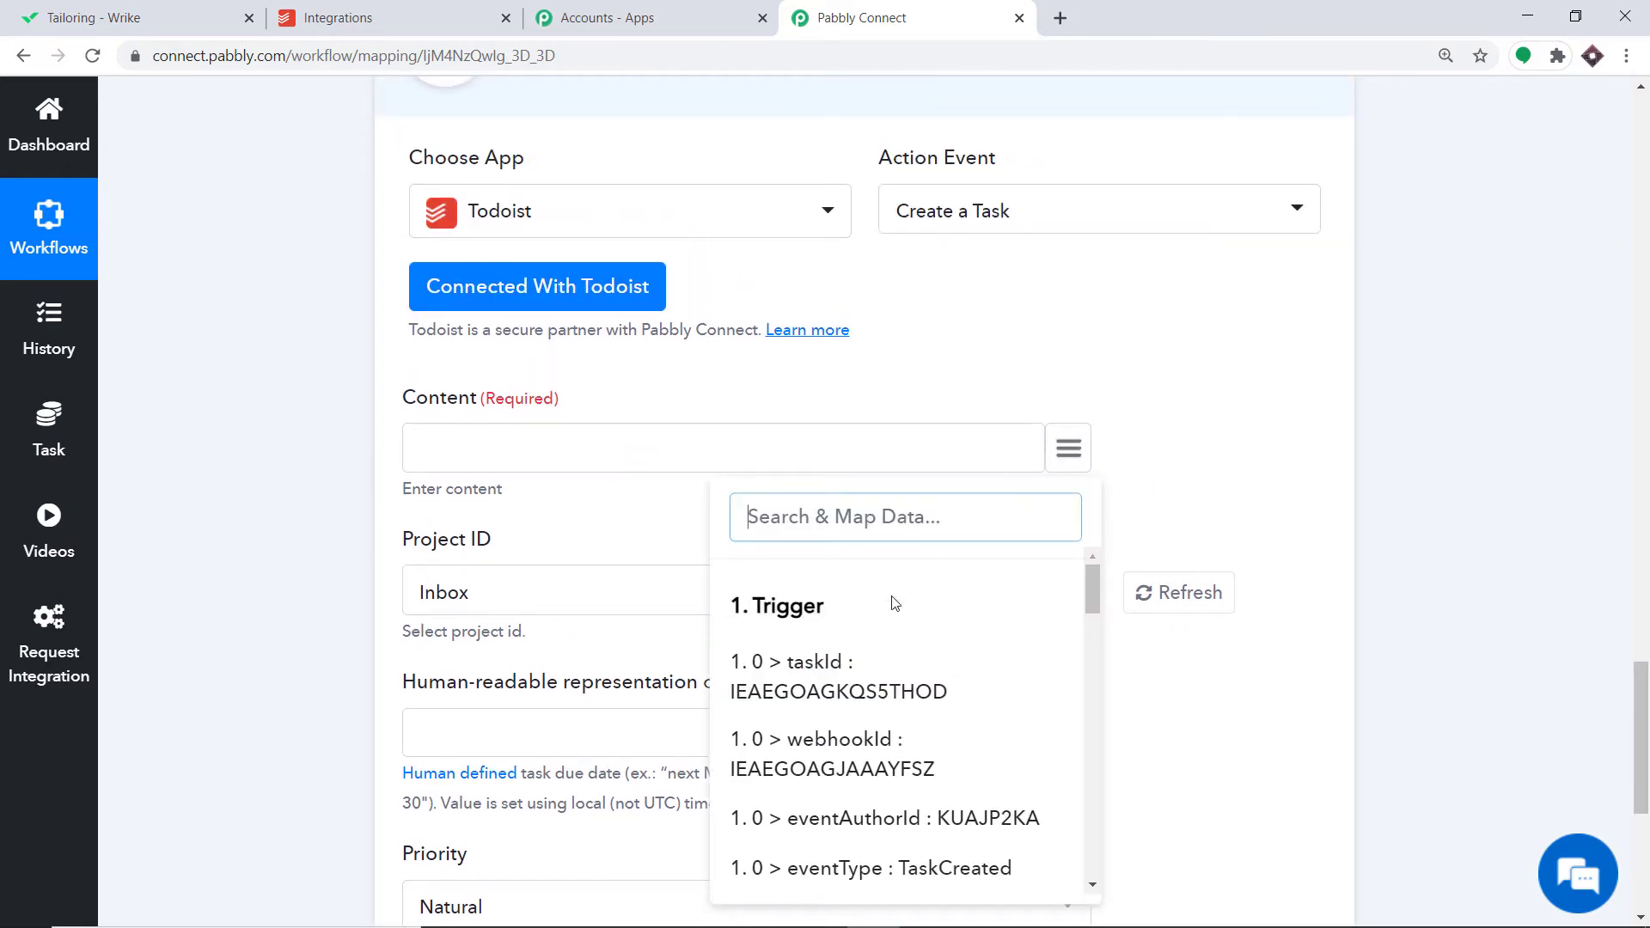
scroll(899, 653, down, 5)
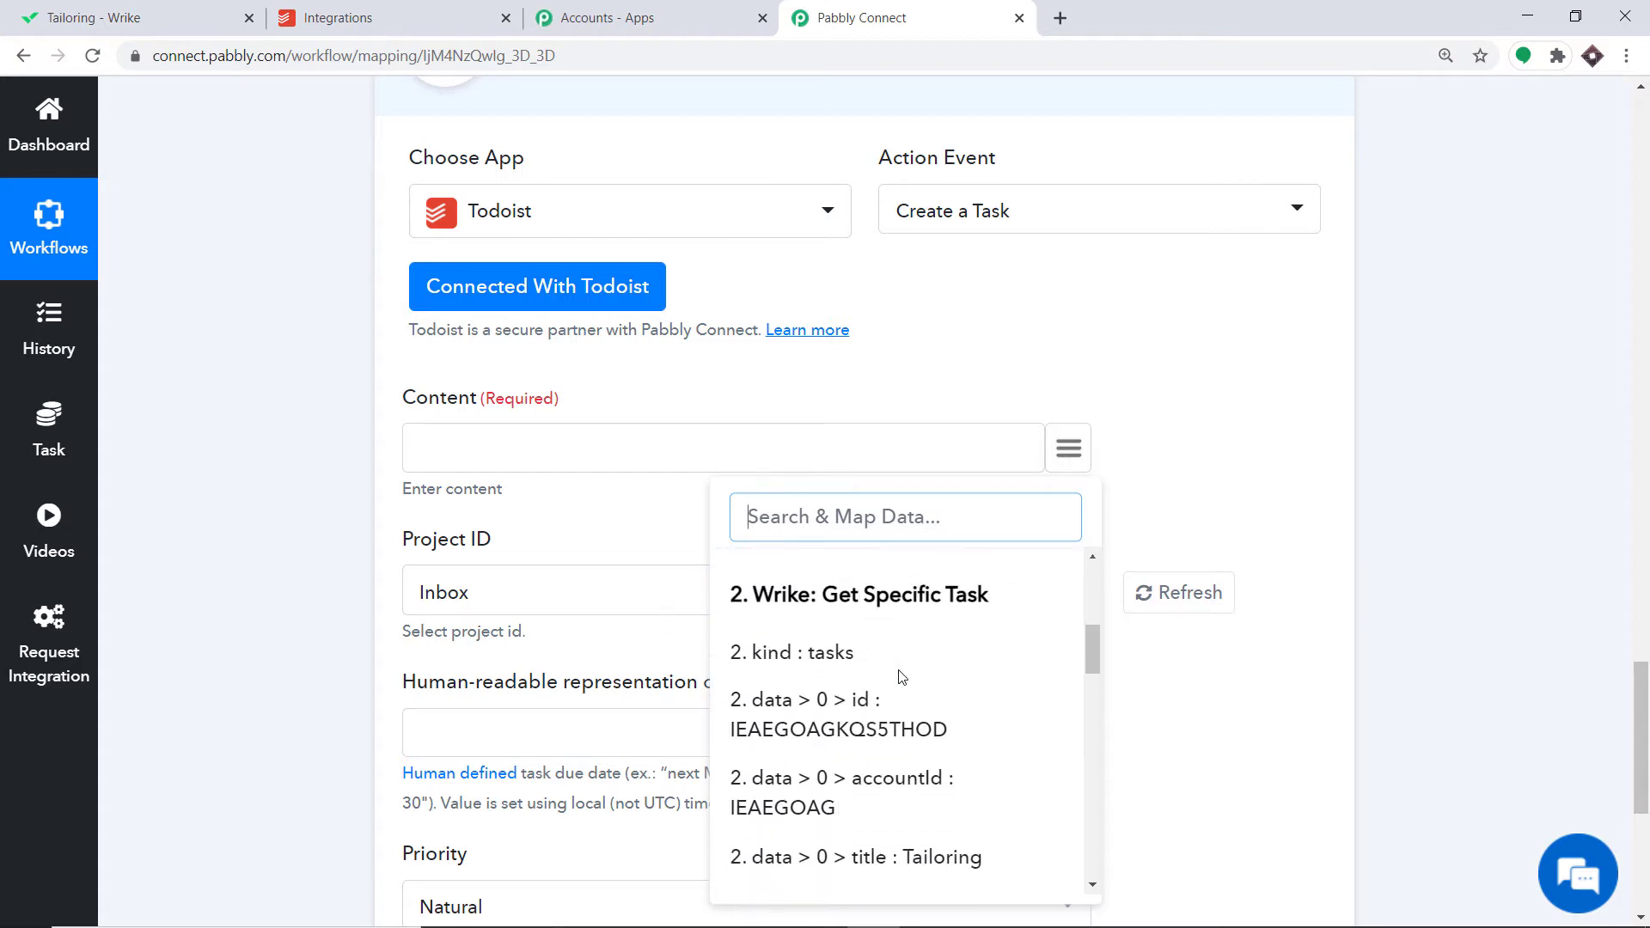
scroll(898, 675, down, 3)
click(904, 666)
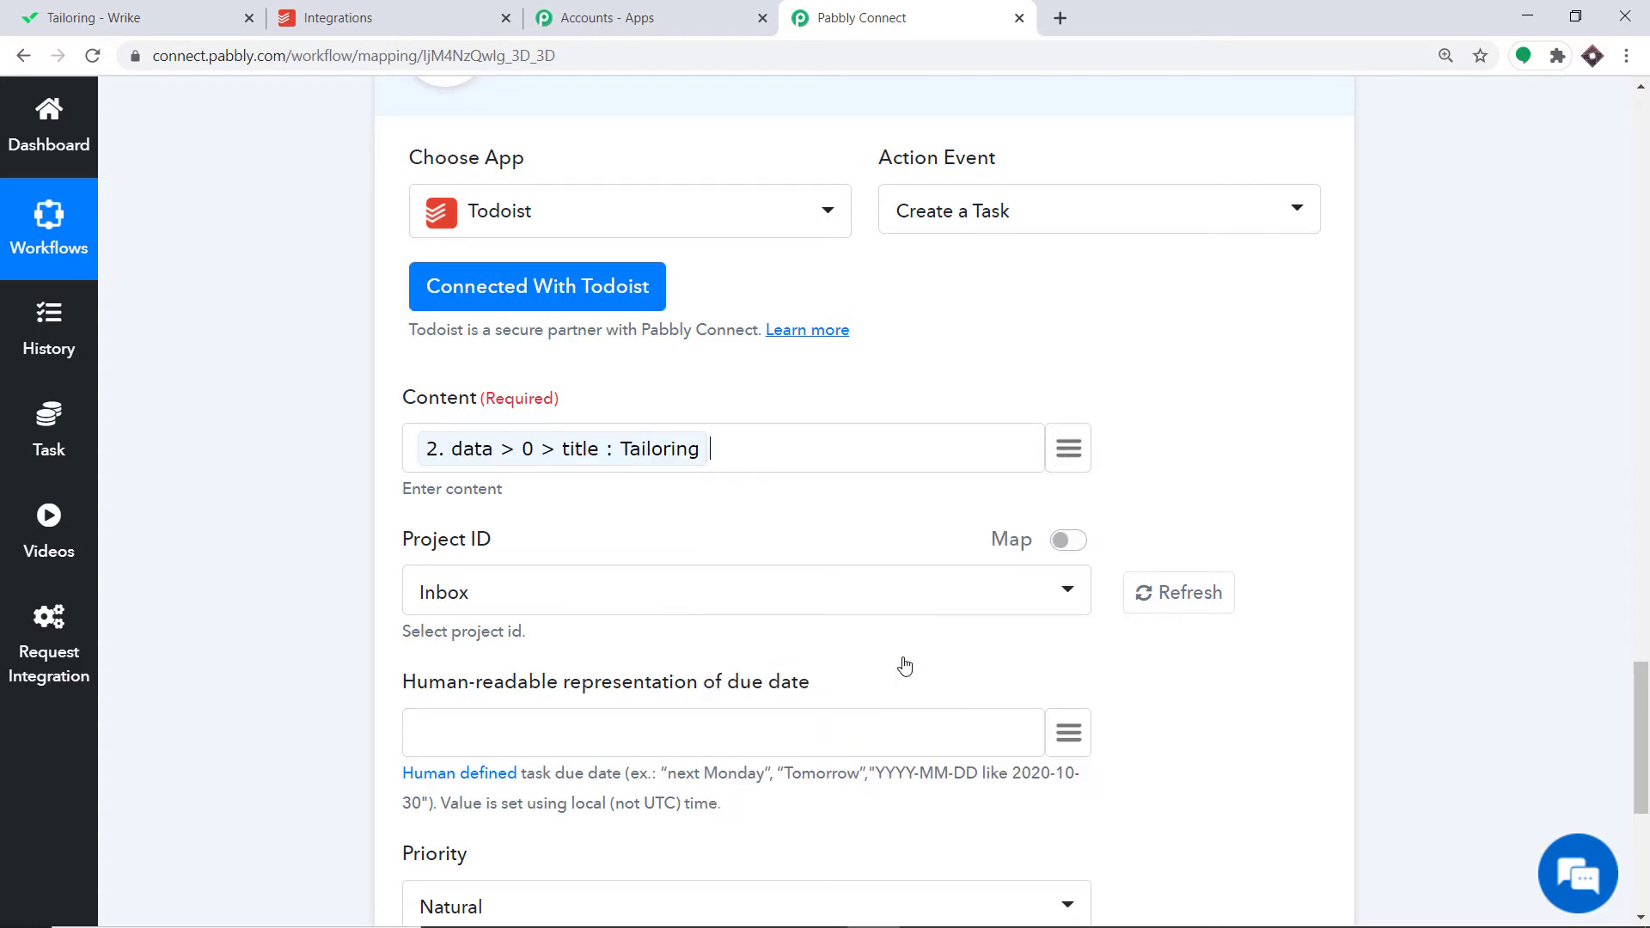
Compare the Project ID options with the project list in Todoist and set the Project ID to Mouse Project.
scroll(771, 564, down, 1)
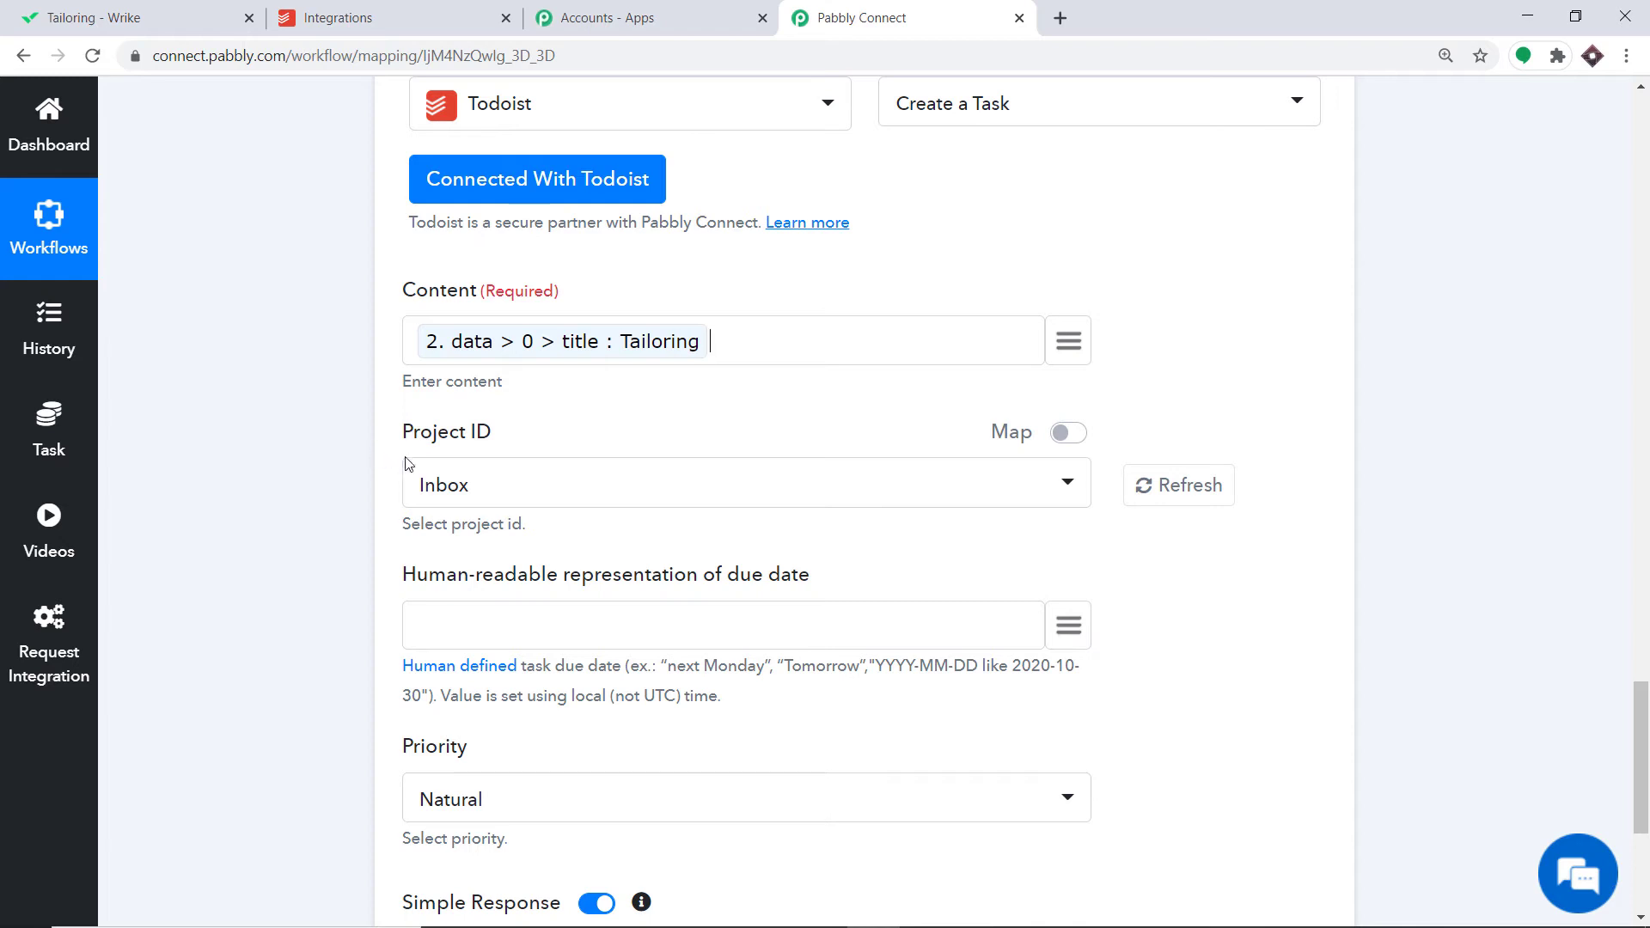
click(495, 499)
scroll(576, 610, down, 2)
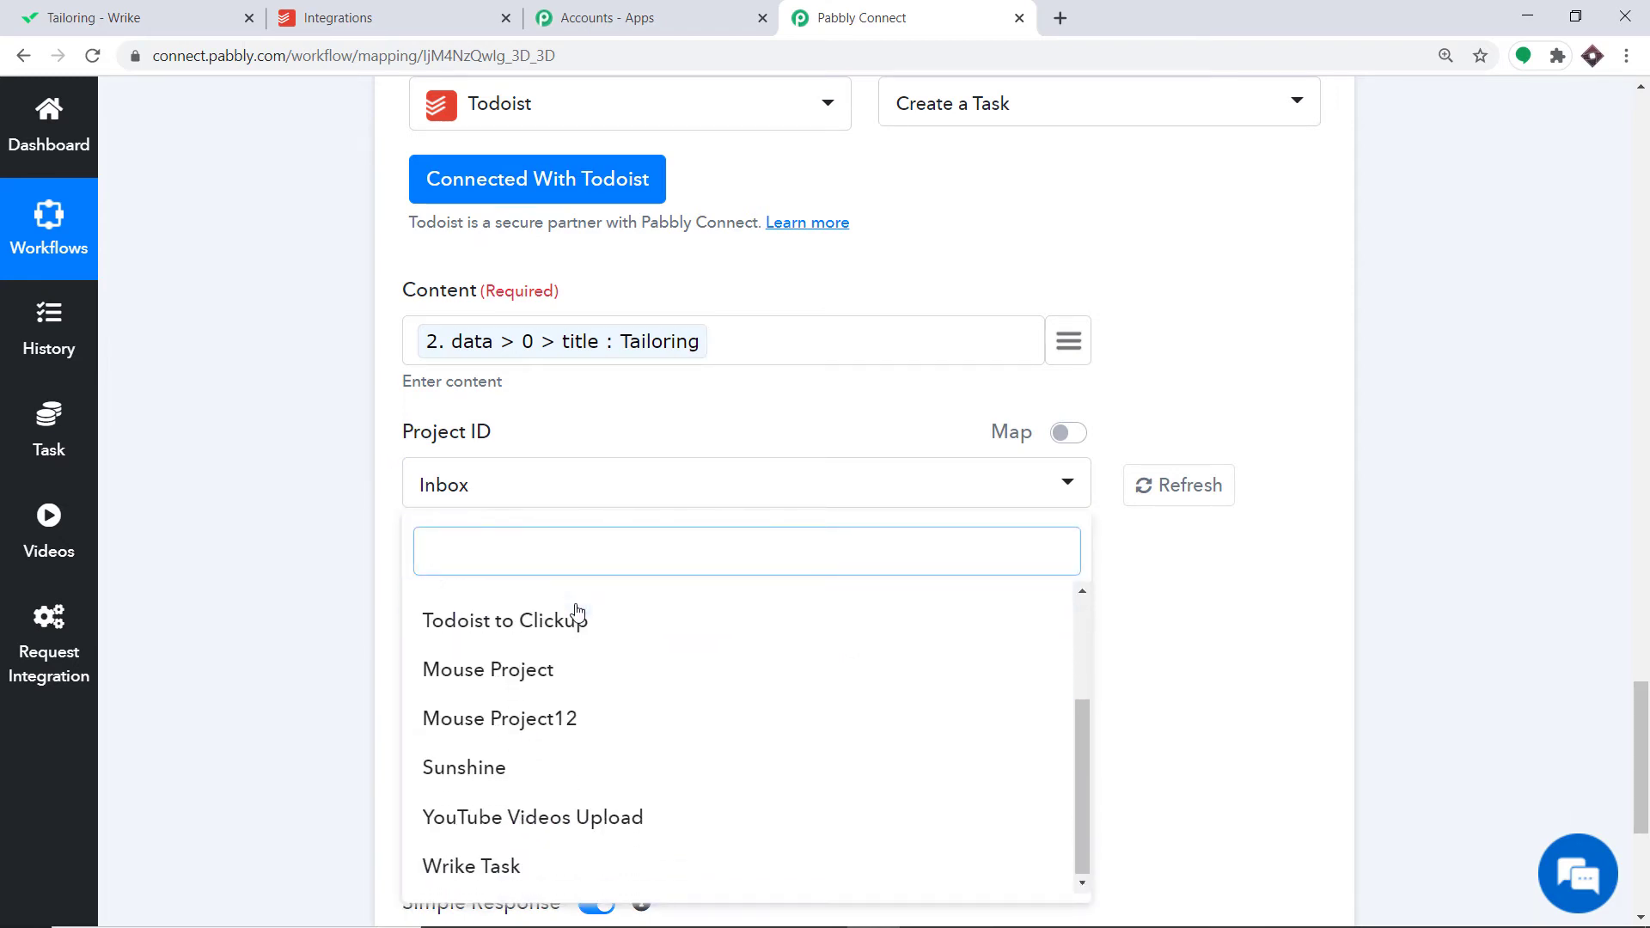
scroll(576, 610, down, 4)
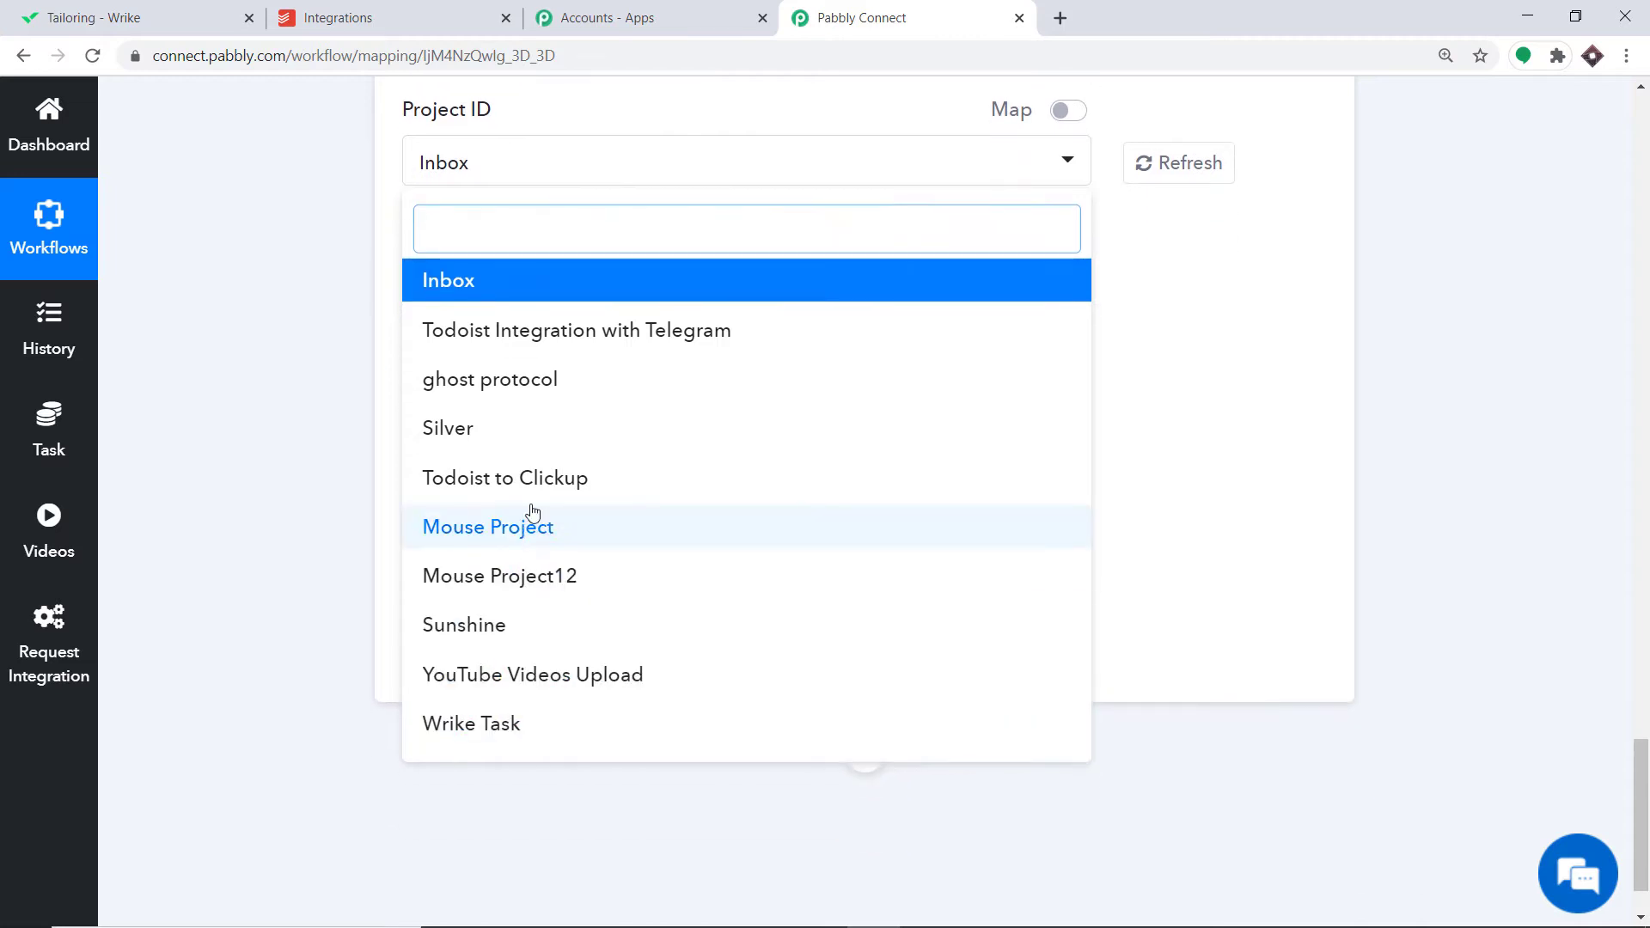
scroll(533, 512, up, 2)
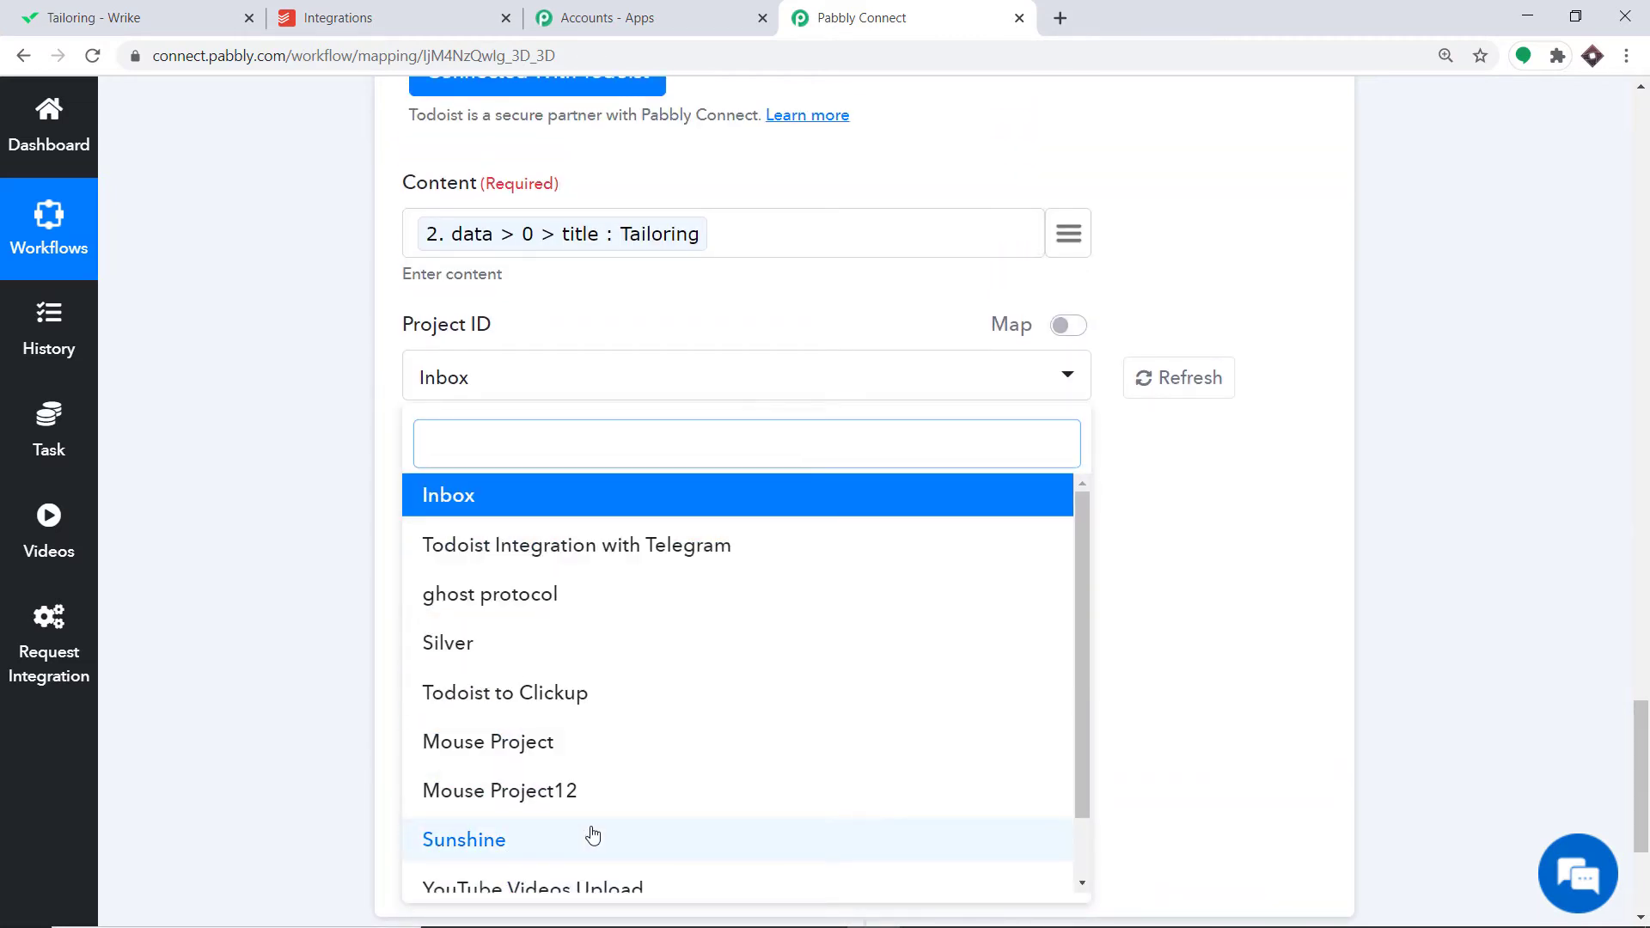
click(372, 9)
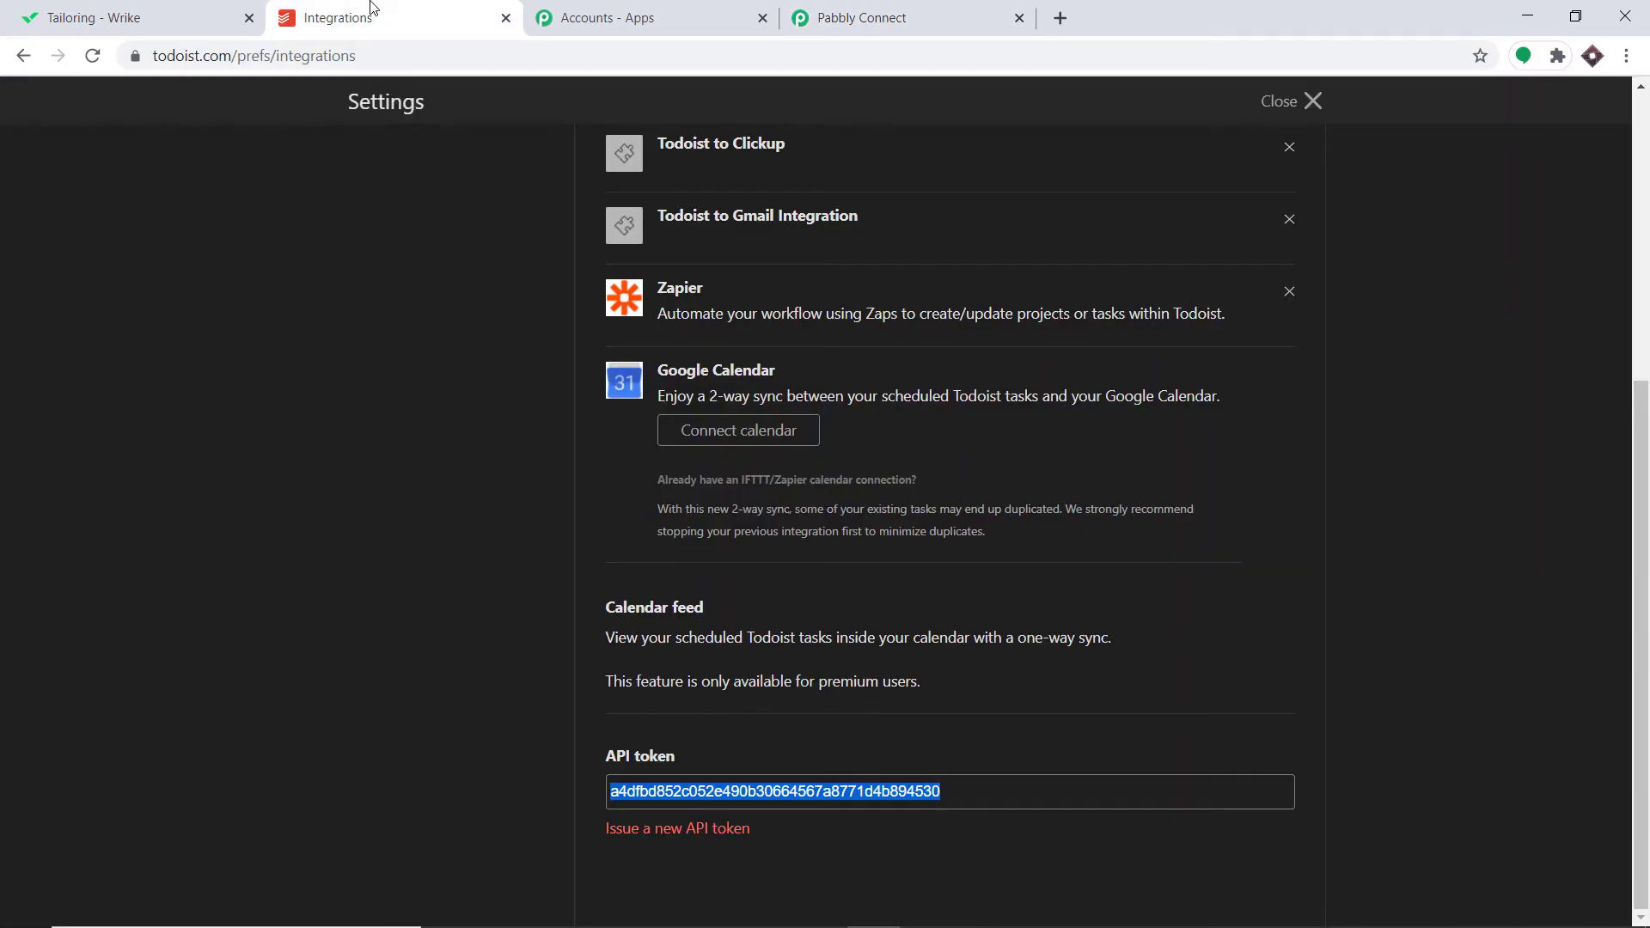
click(1316, 106)
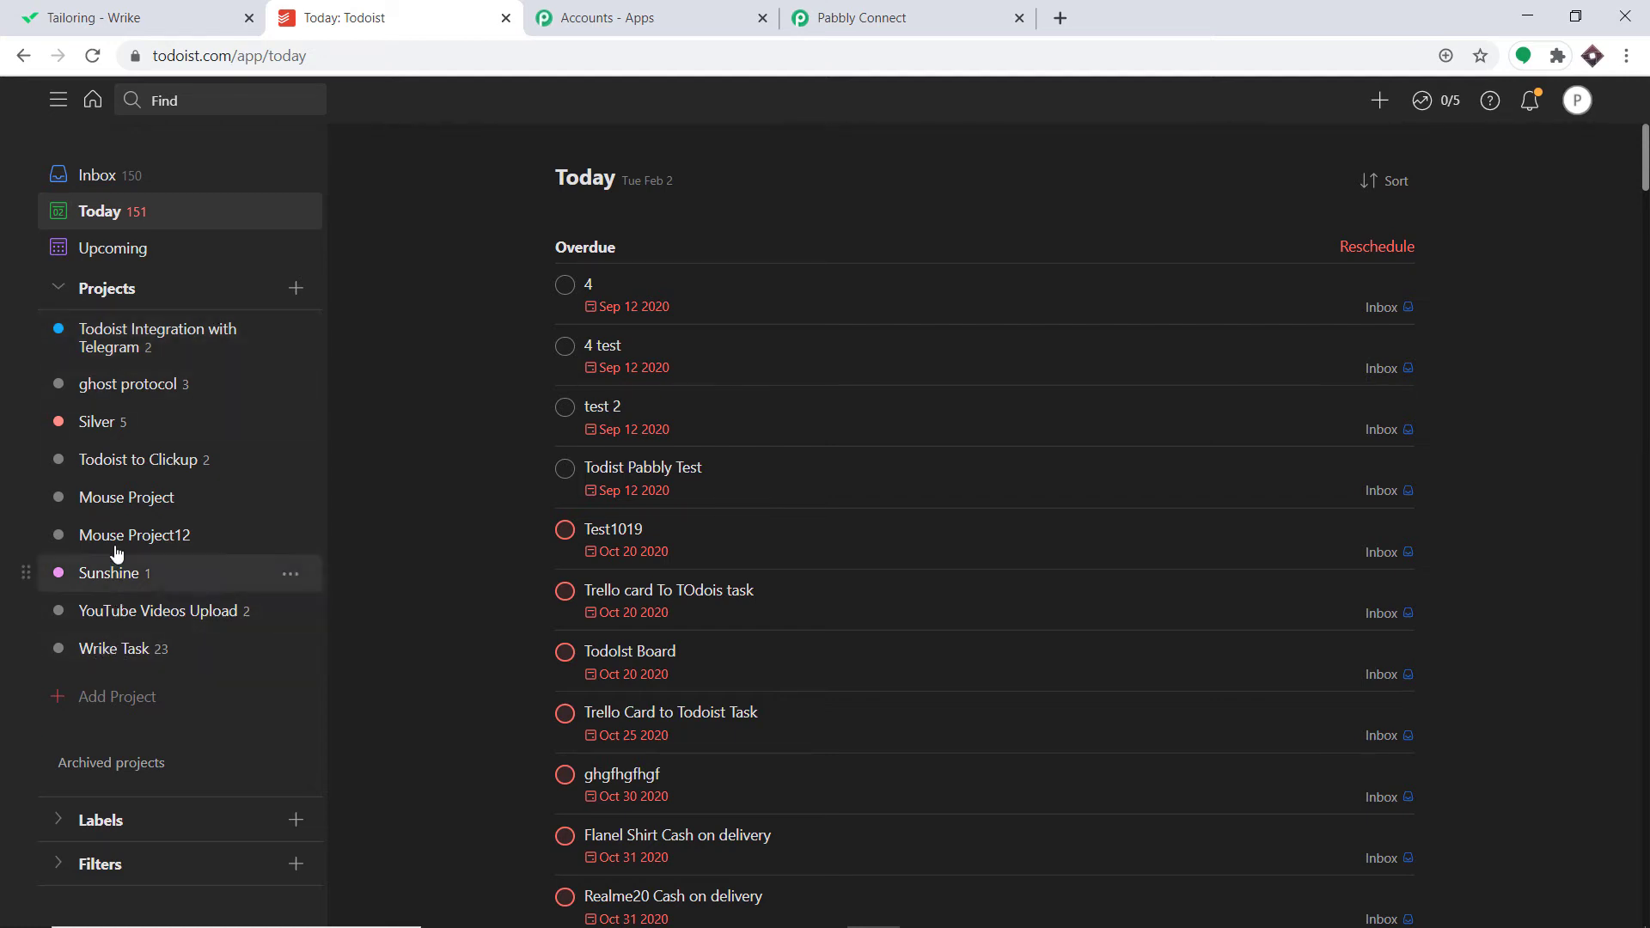
click(929, 7)
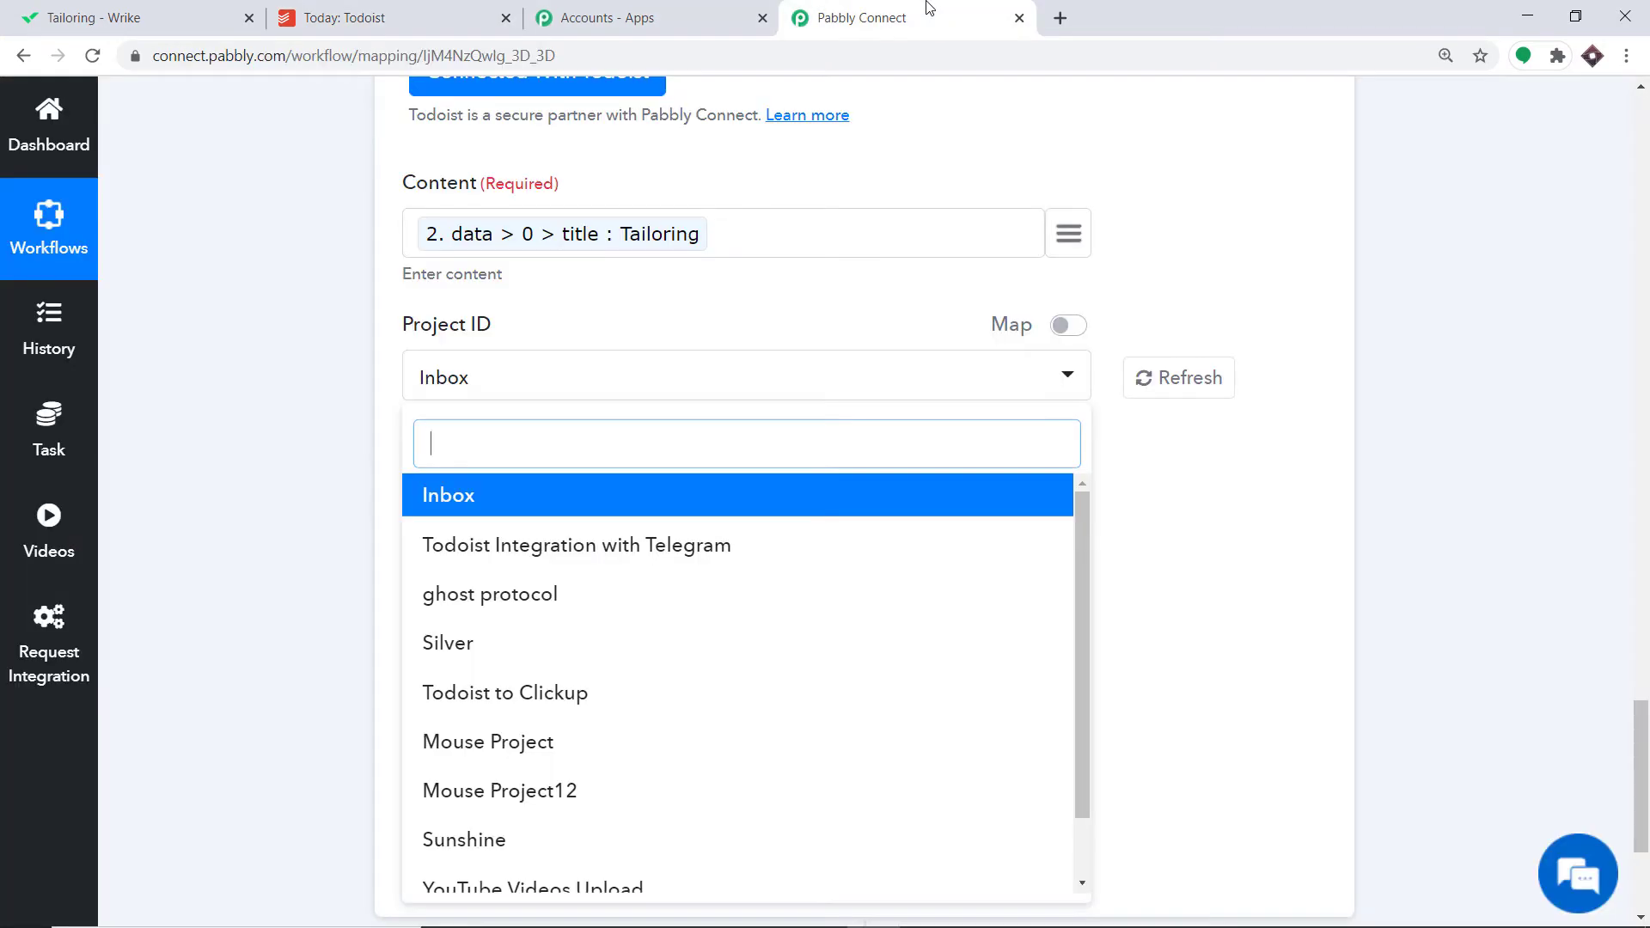
scroll(648, 655, down, 2)
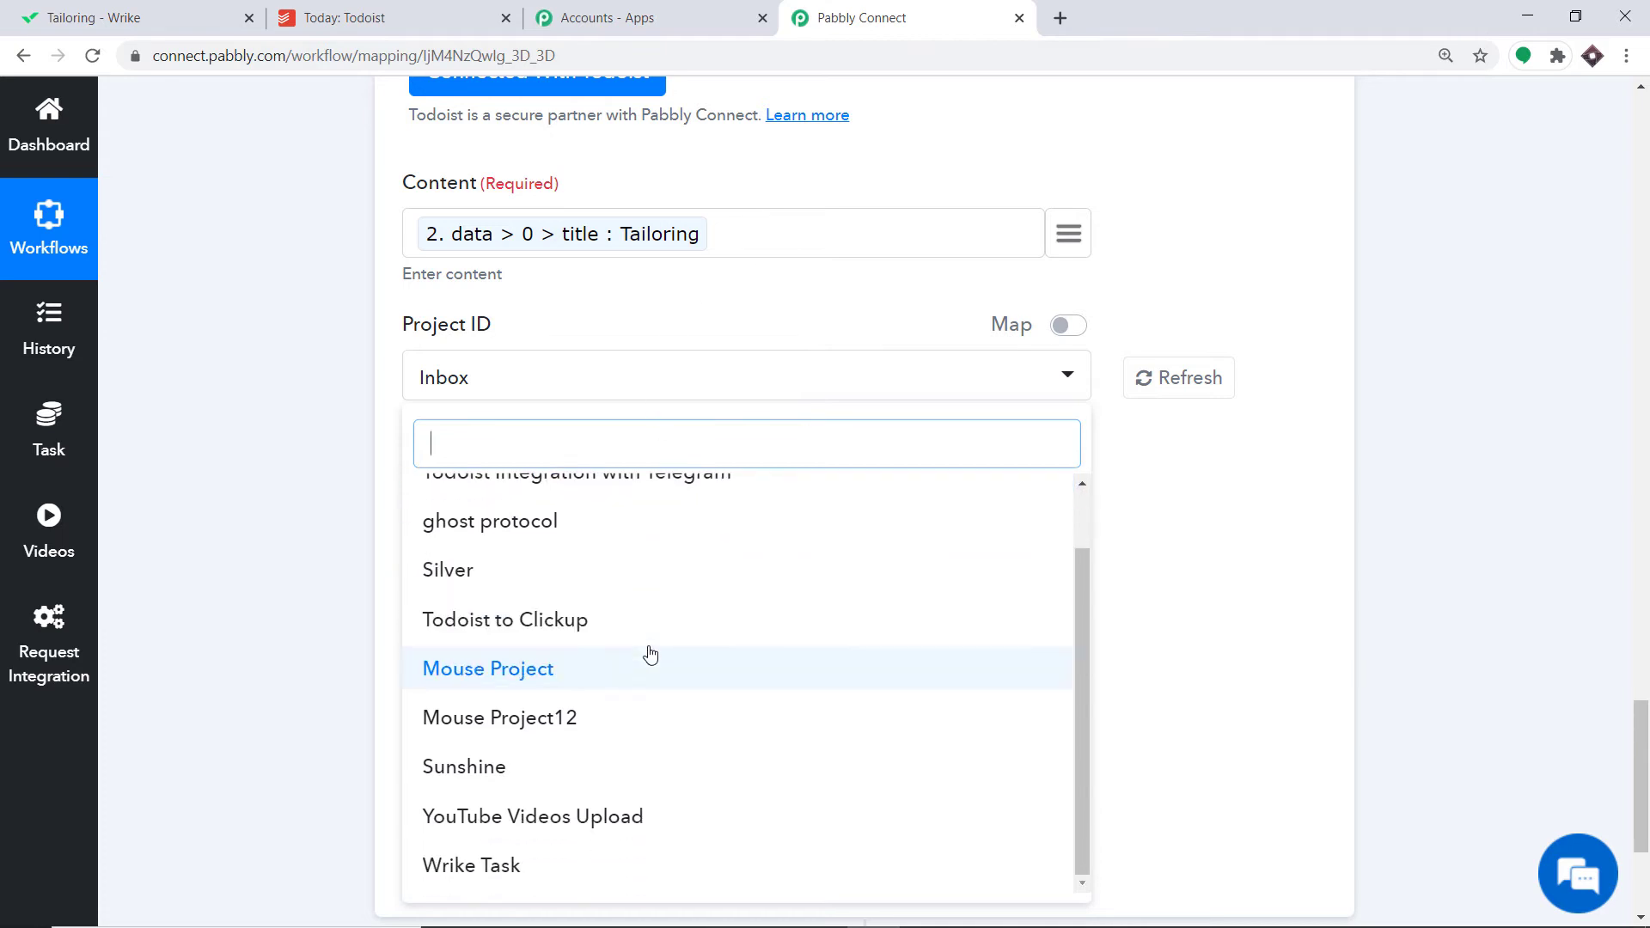
click(537, 669)
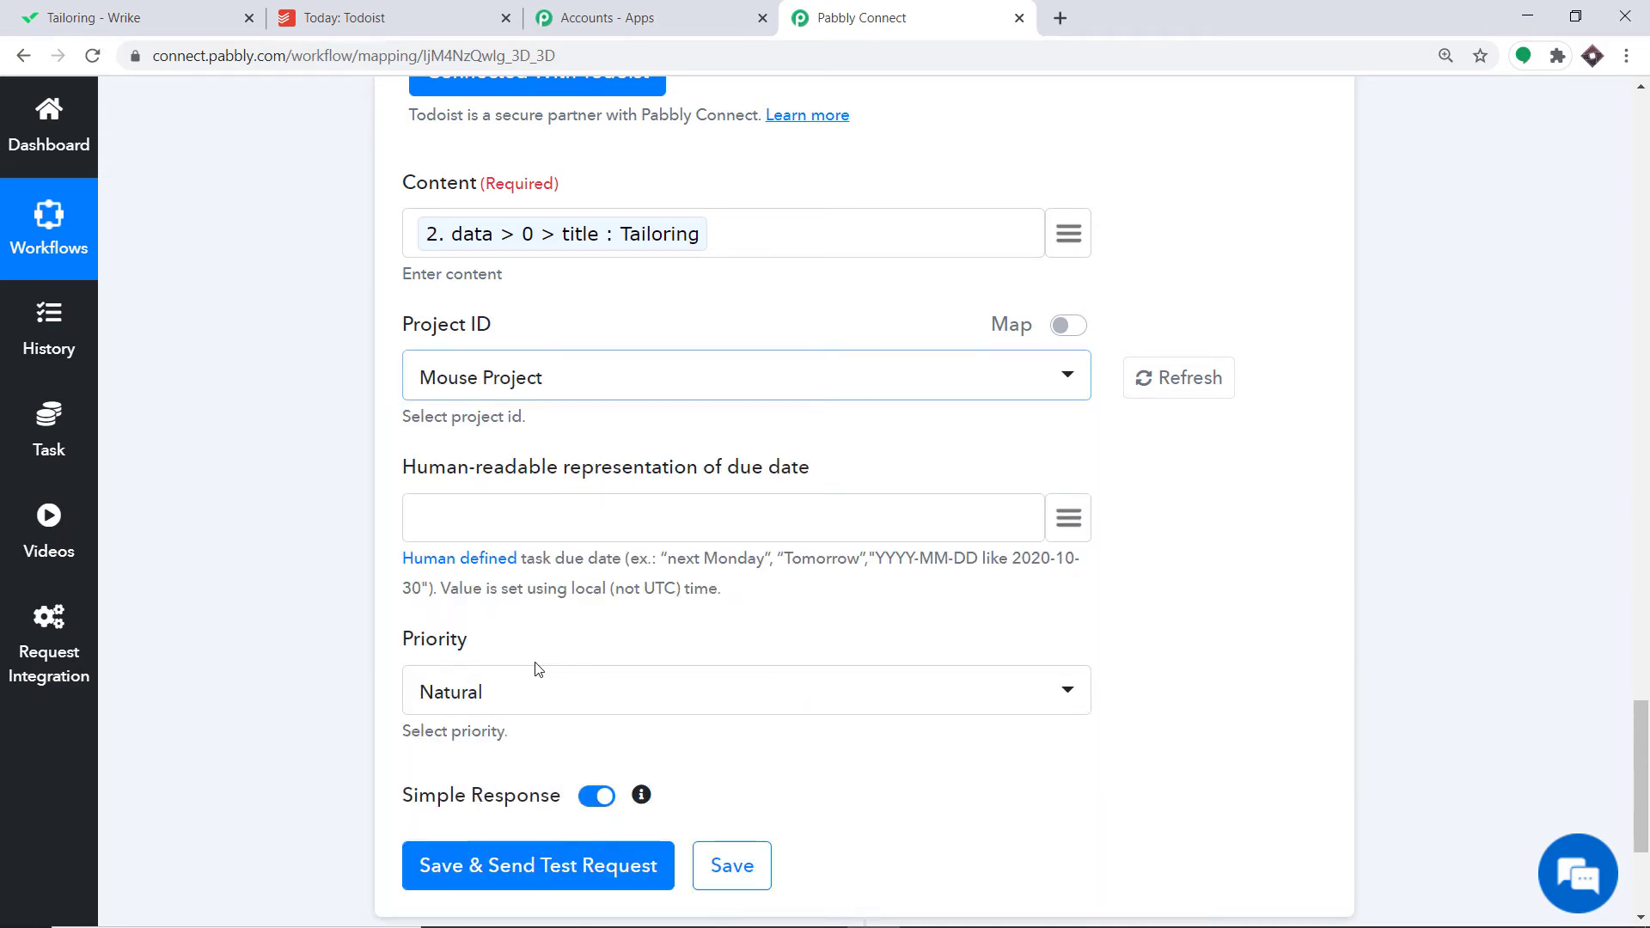
Switch to Todoist and add a project named Wrike Task Creation with the Grape color and Board view.
click(421, 10)
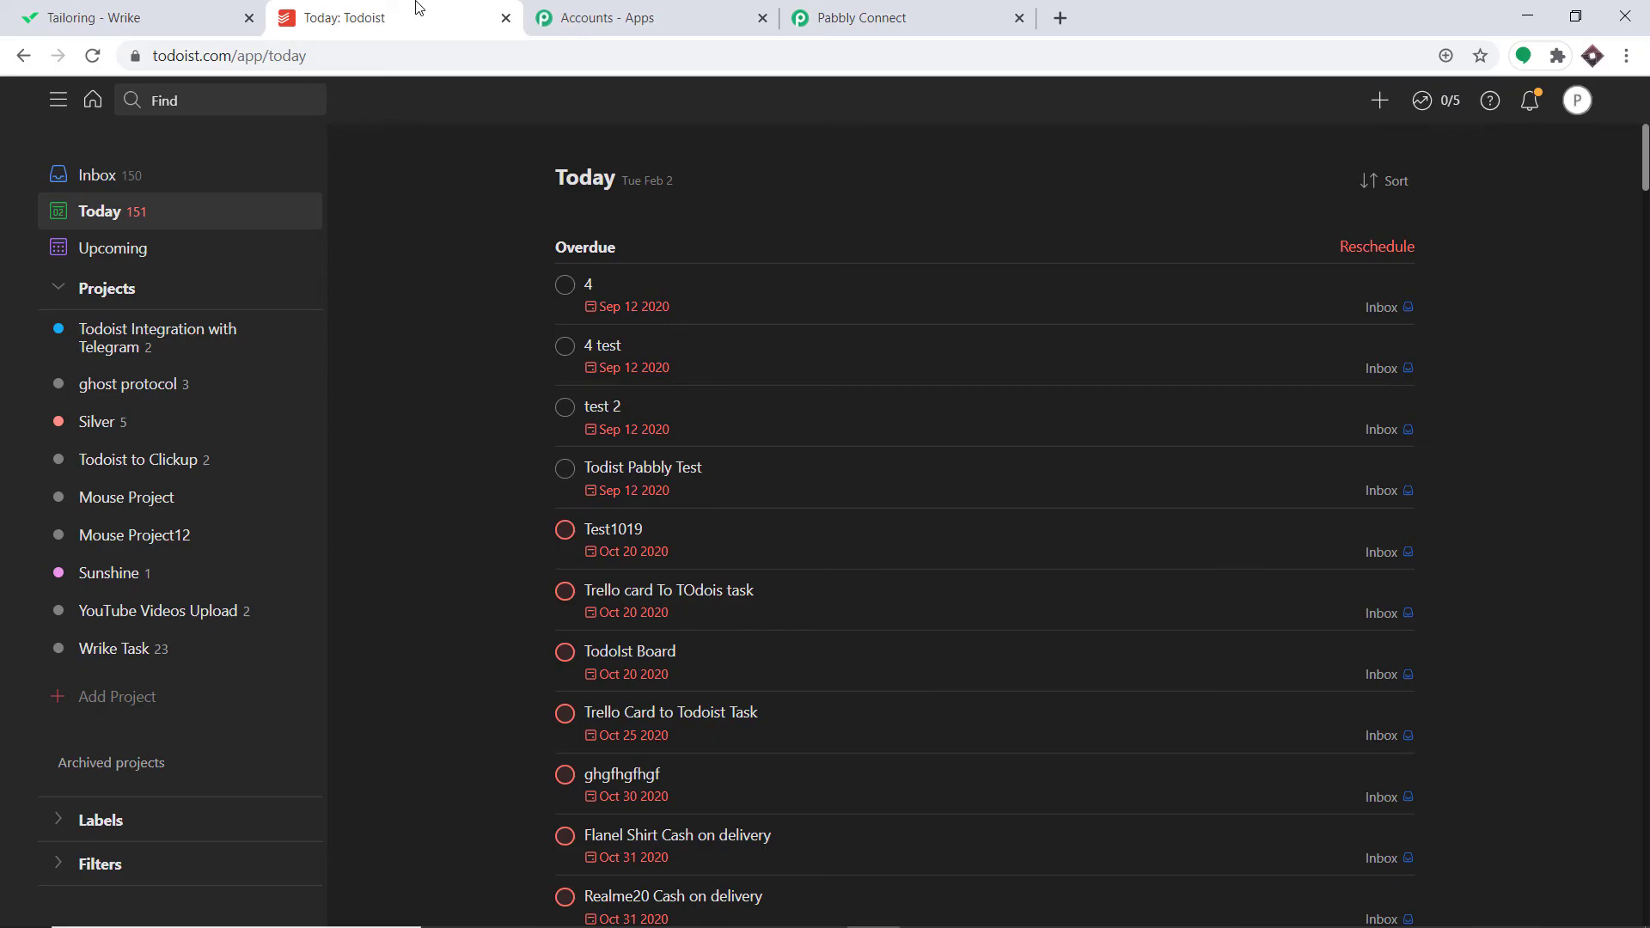
click(120, 700)
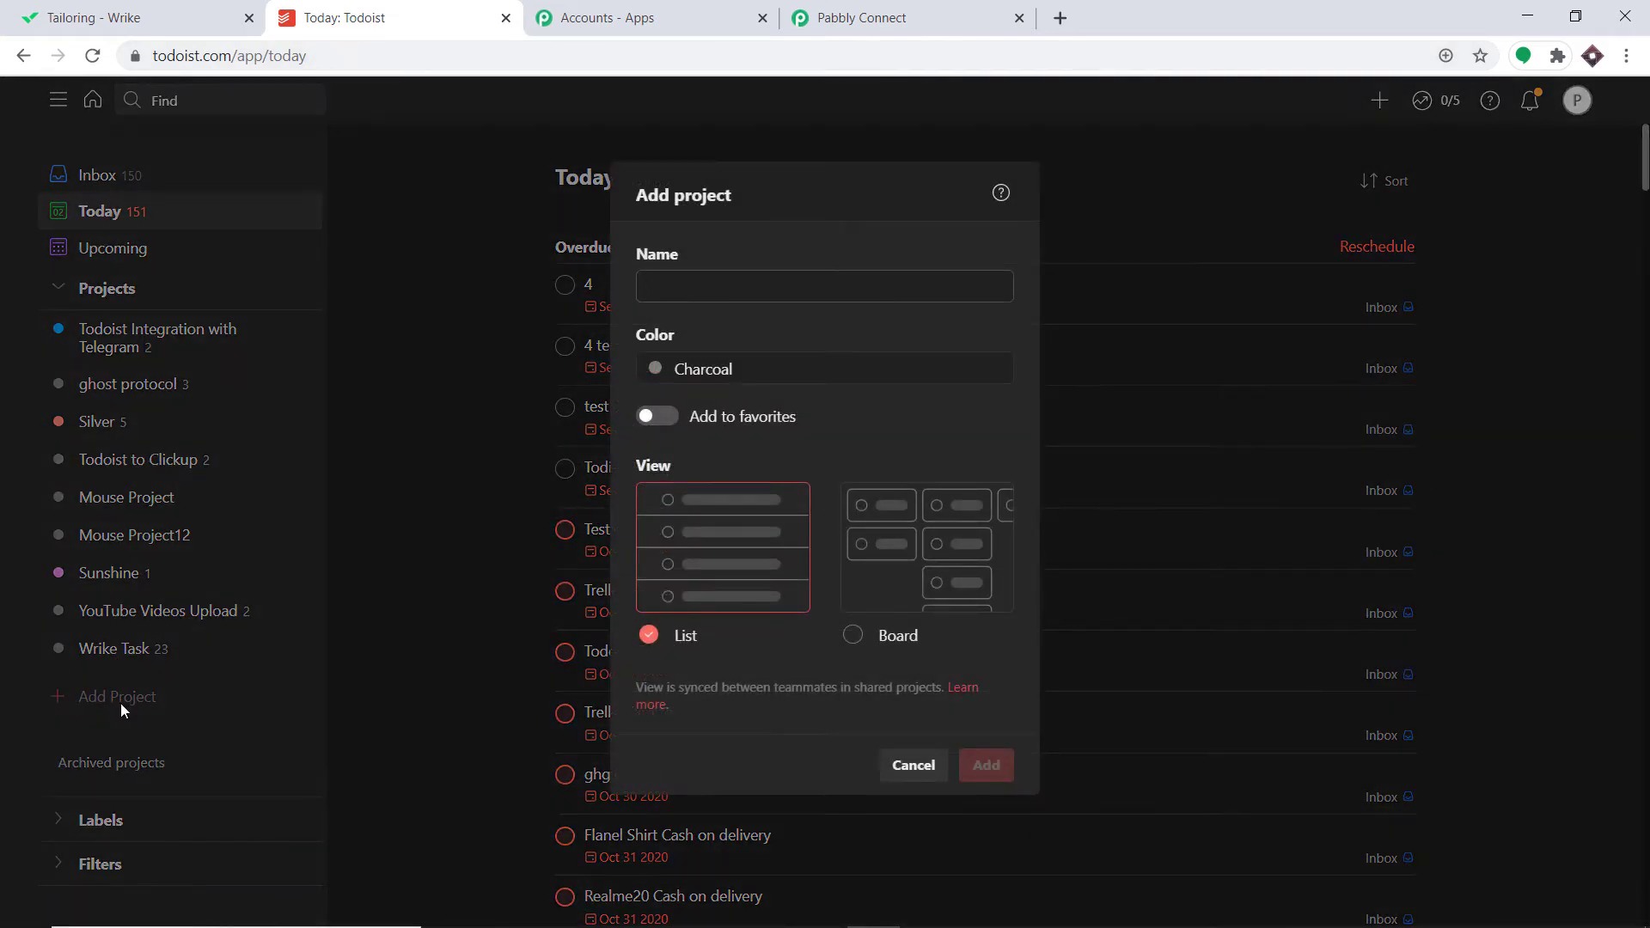
click(668, 290)
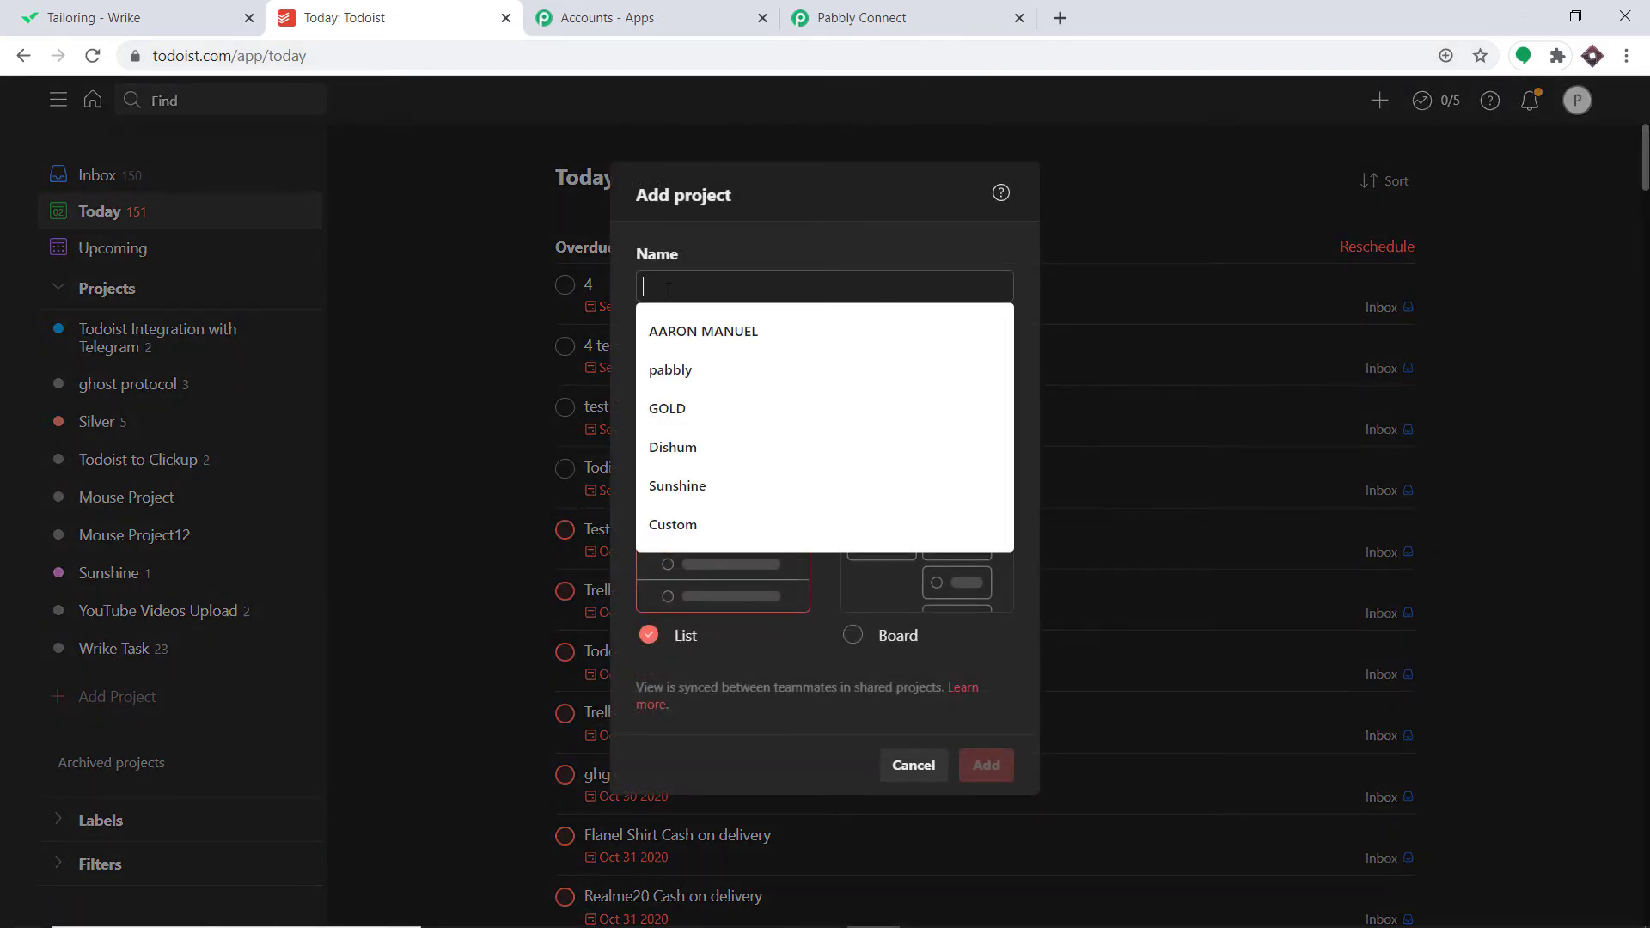
text(Wrike Tas)
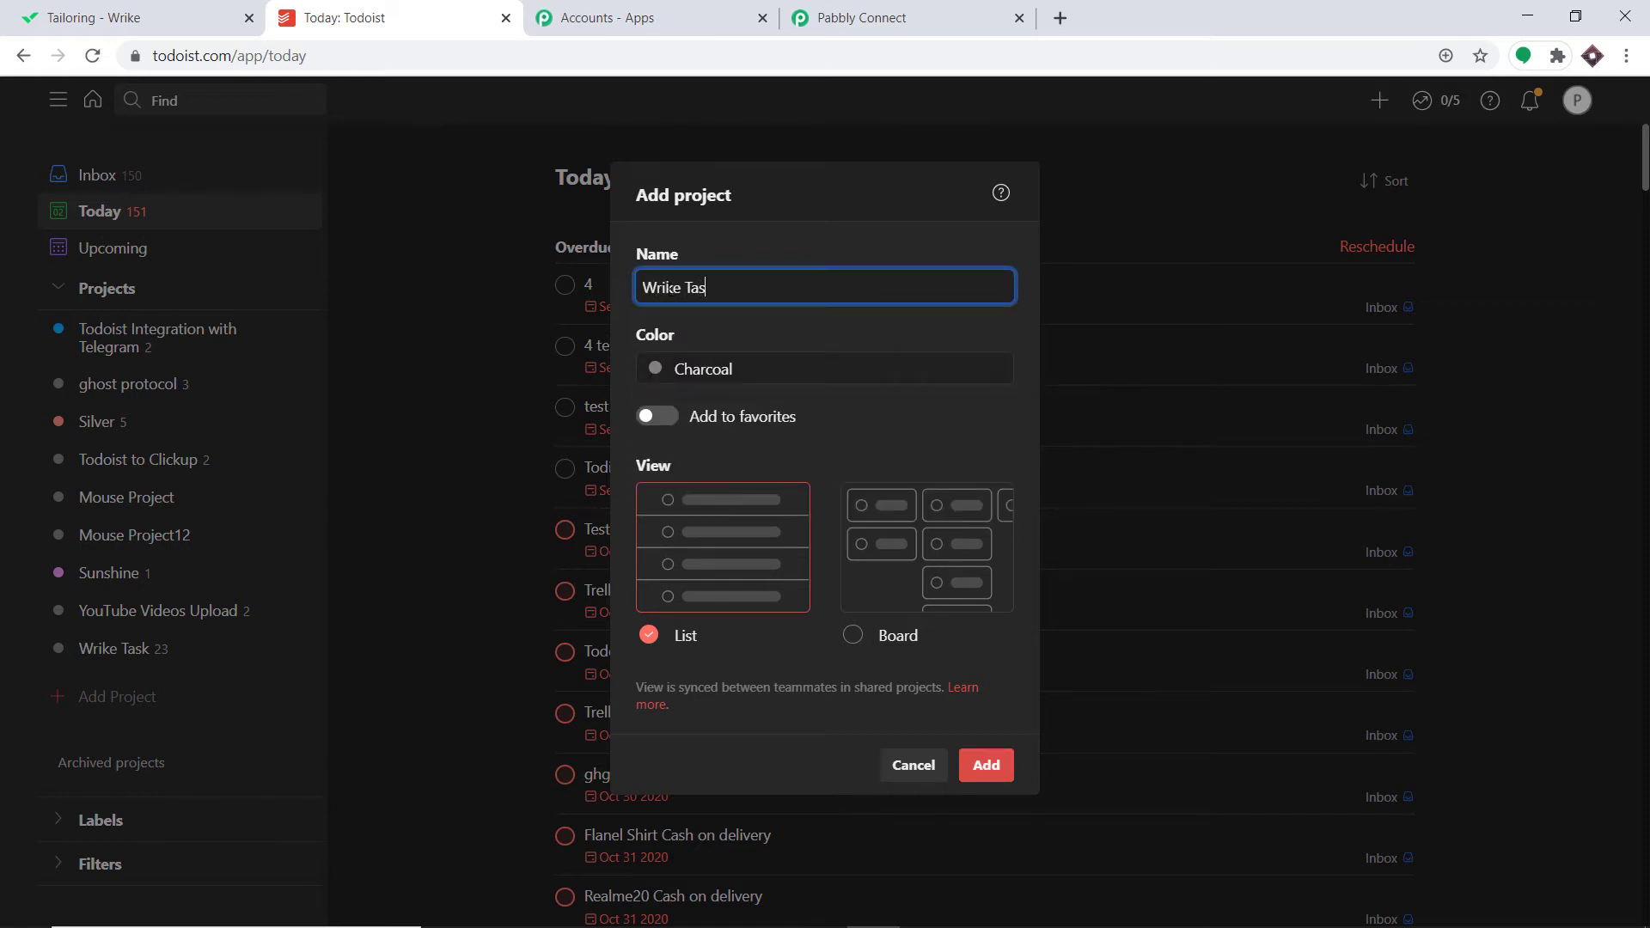
text(k Creation)
click(713, 370)
click(710, 537)
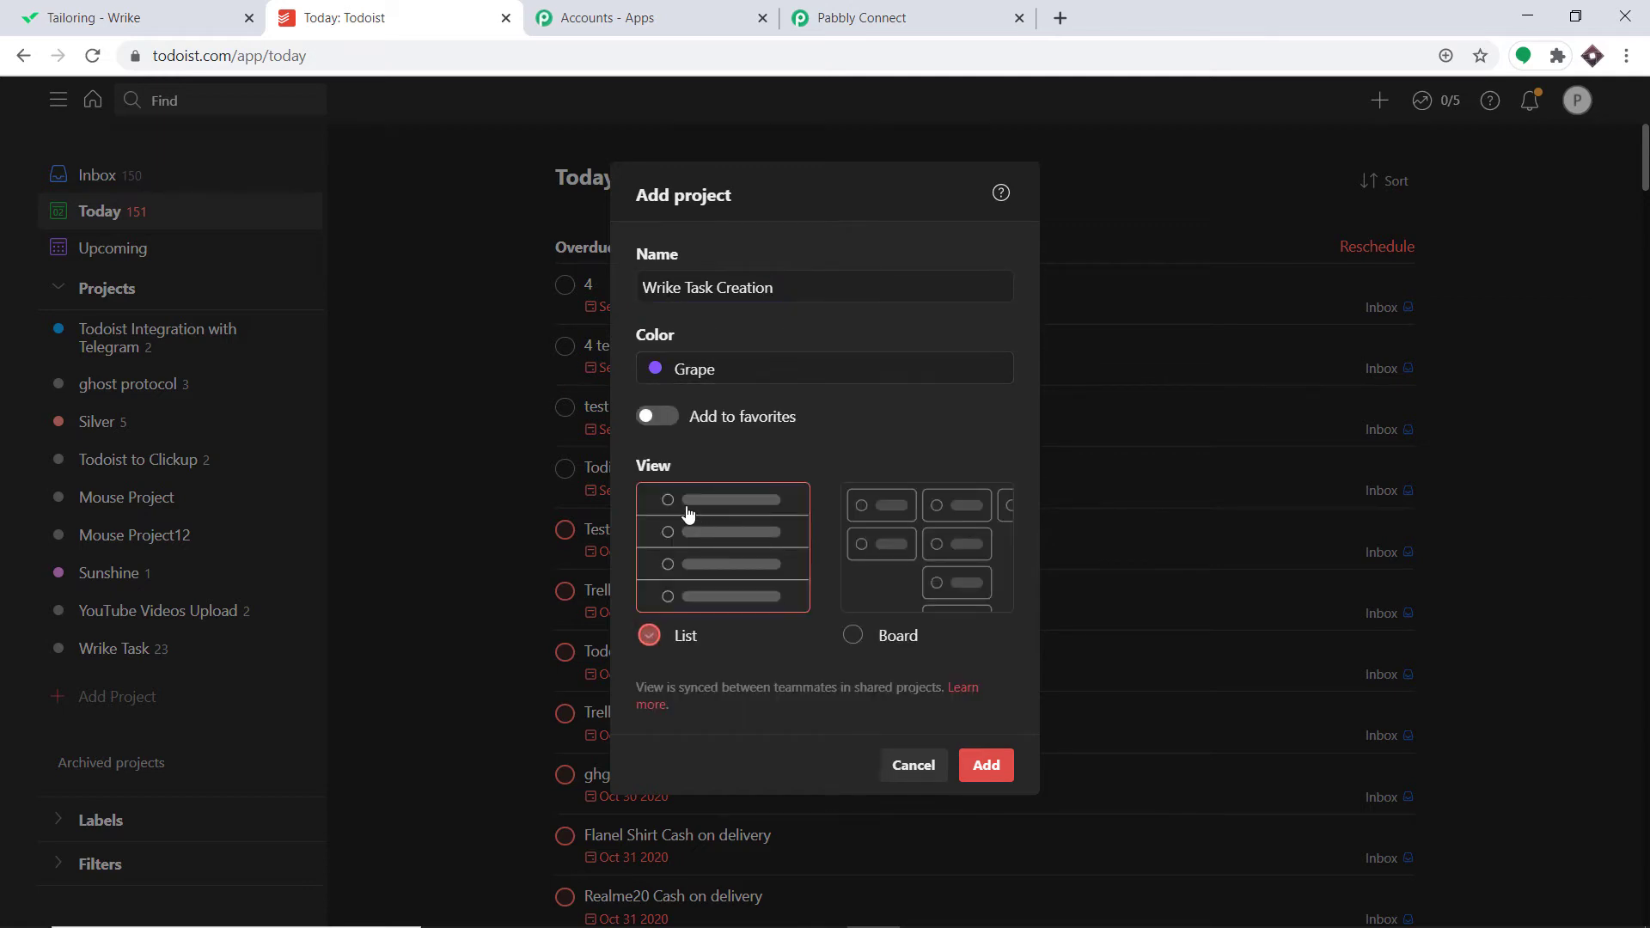
click(924, 542)
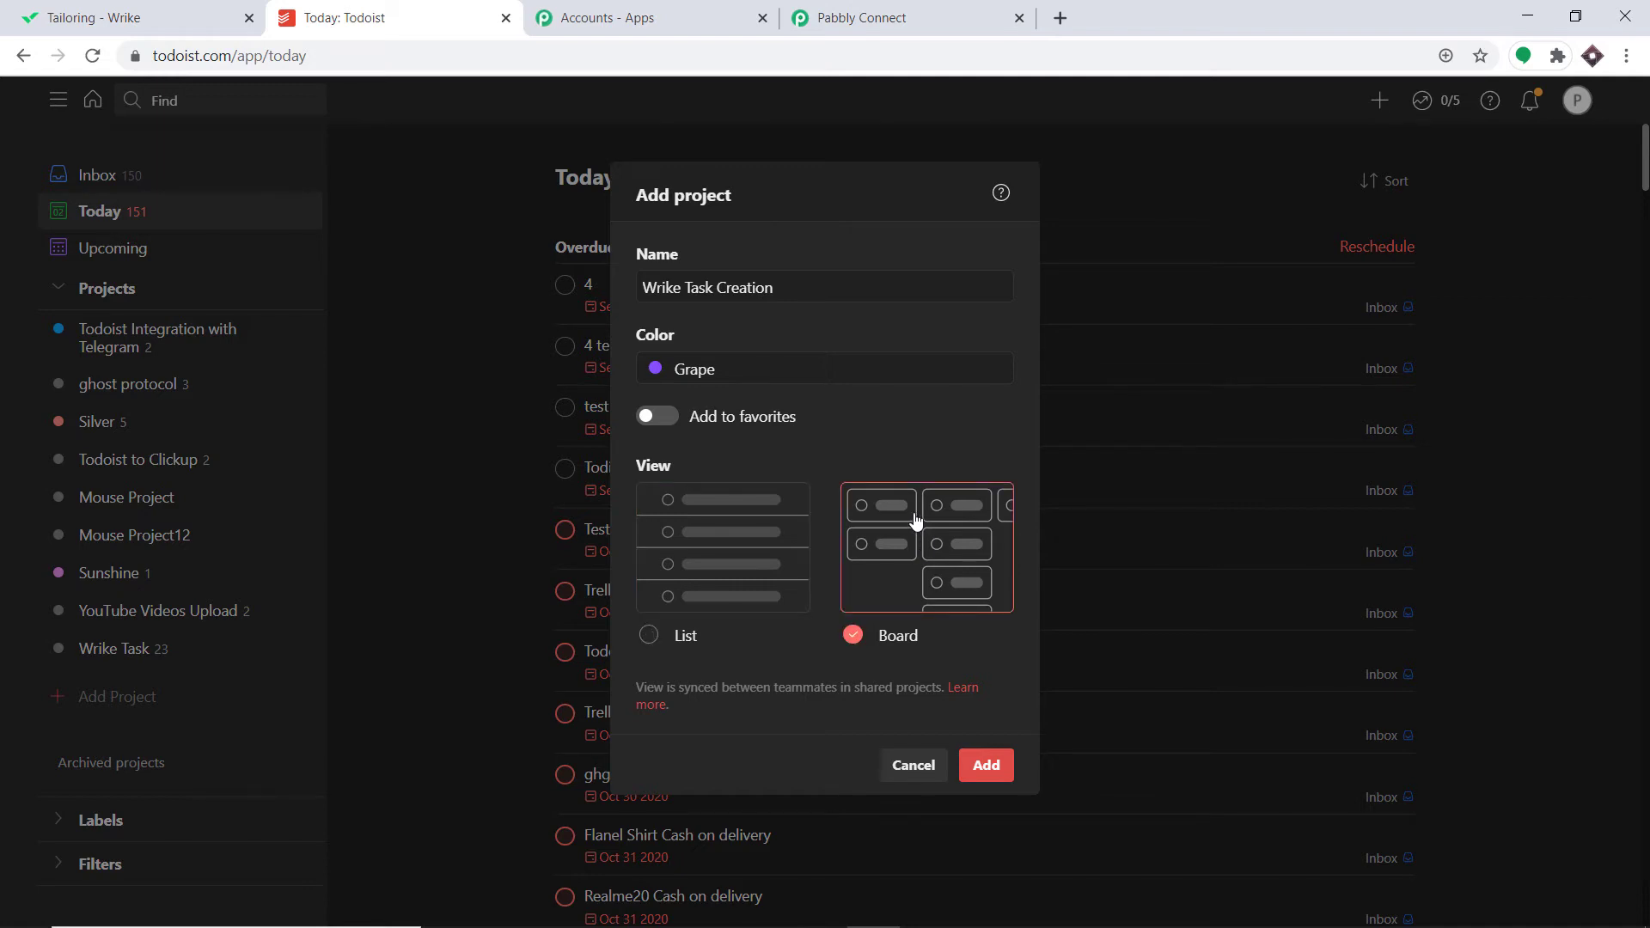
click(989, 767)
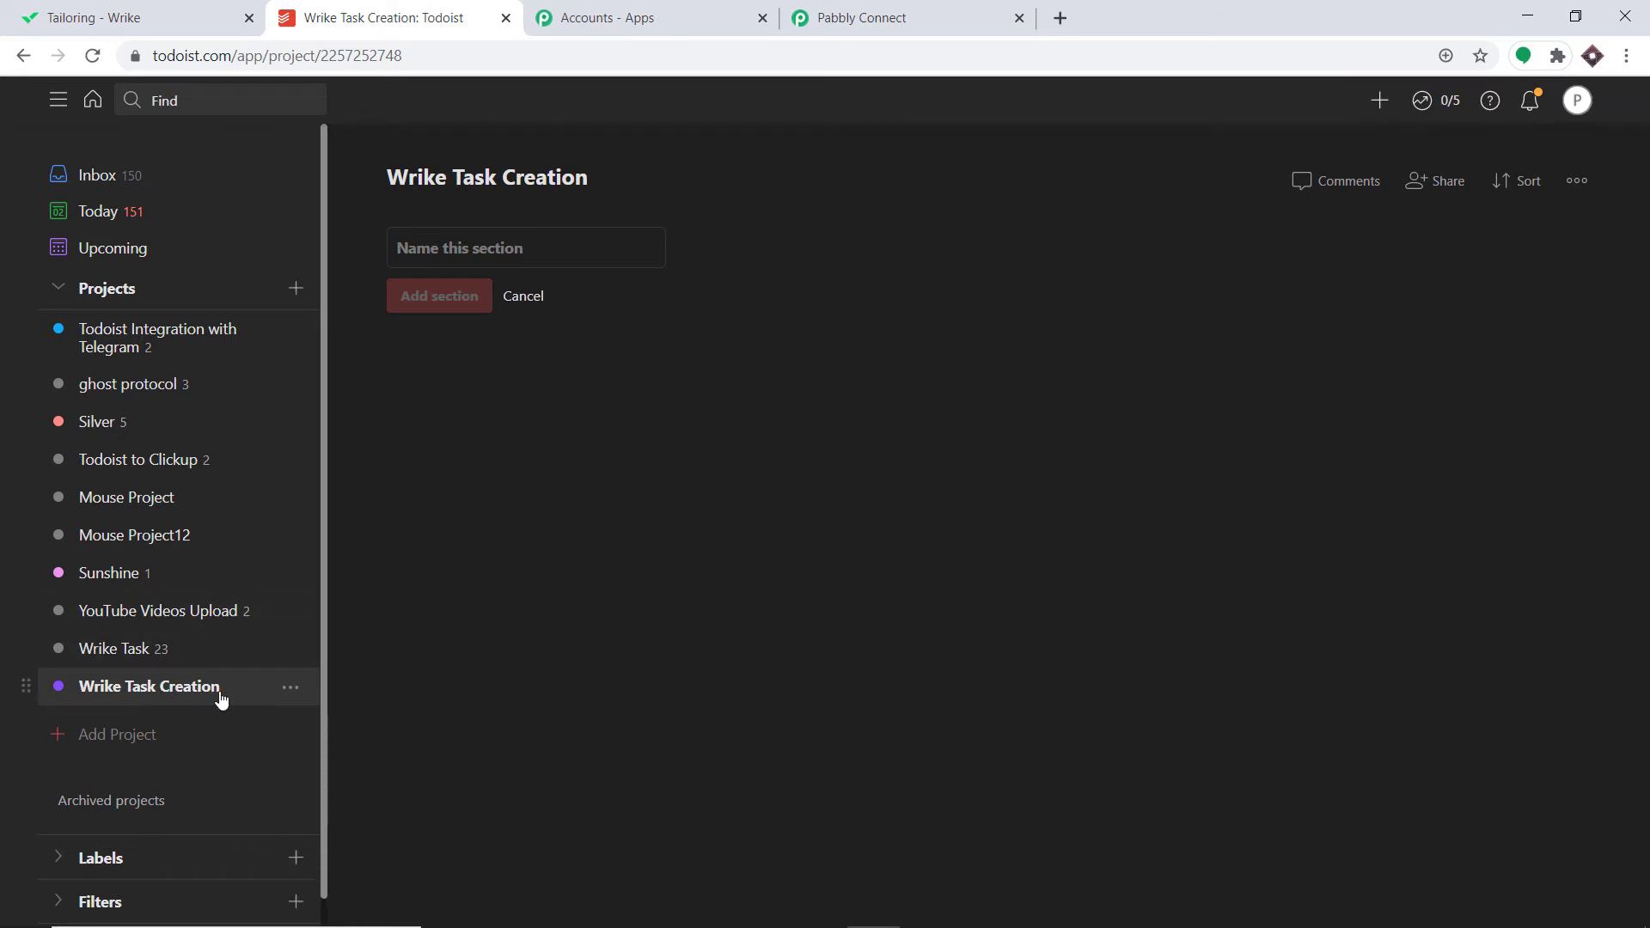
Back in Pabbly Connect, refresh the Project ID options and choose Wrike Task Creation for the Todoist task.
click(905, 12)
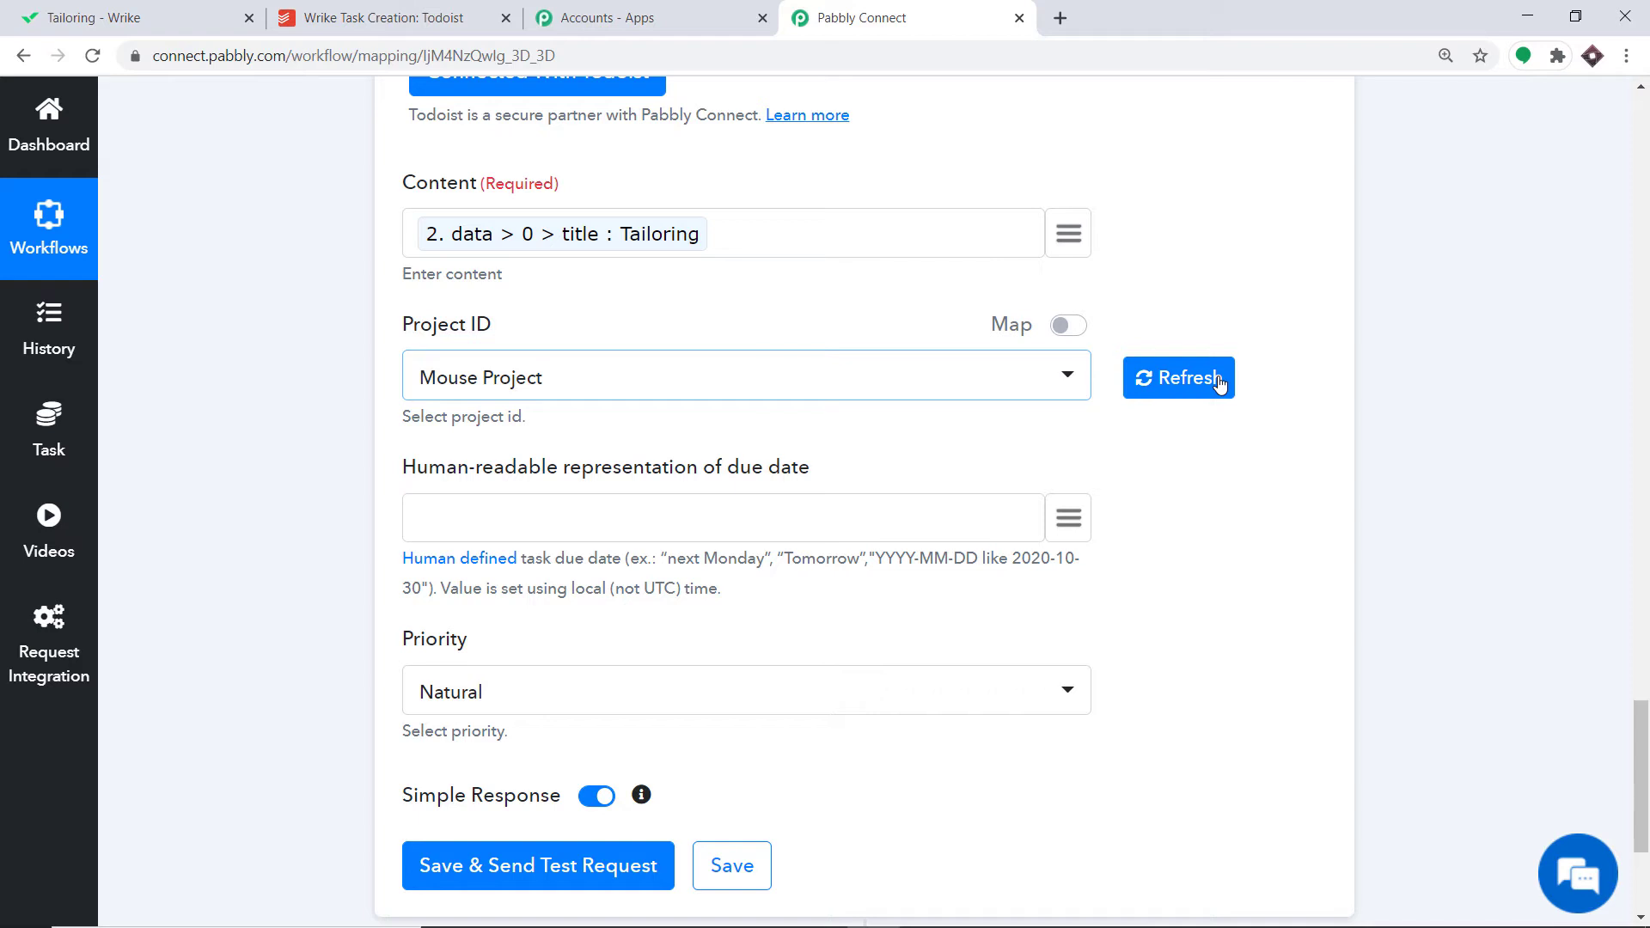
click(1188, 383)
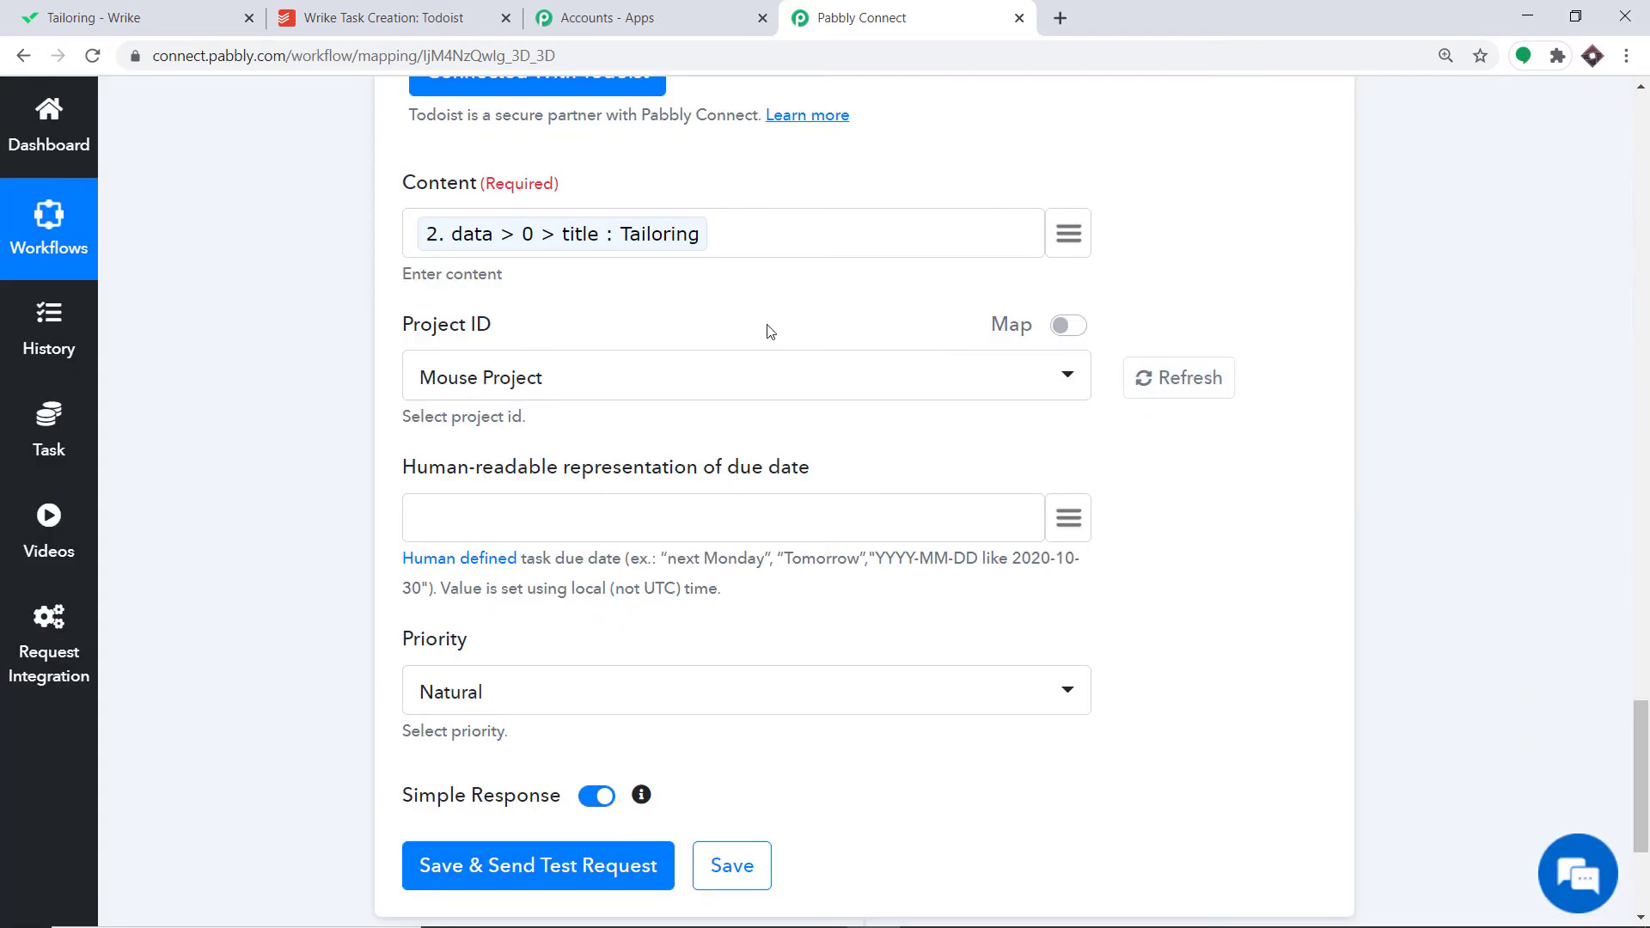
click(514, 395)
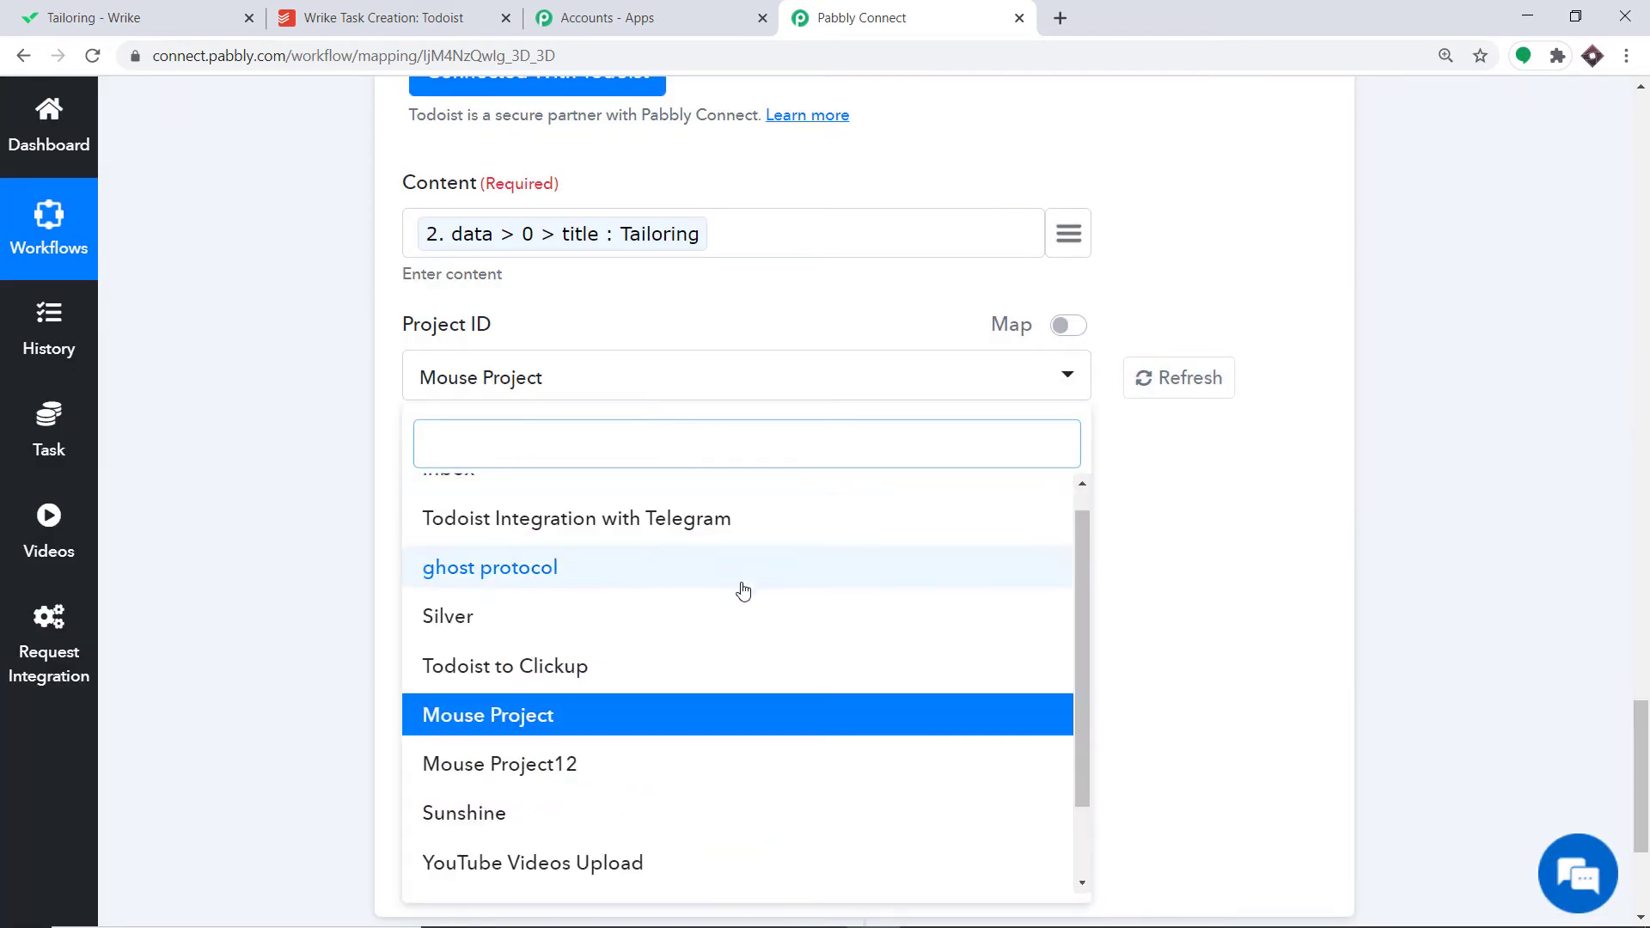
scroll(730, 601, down, 1)
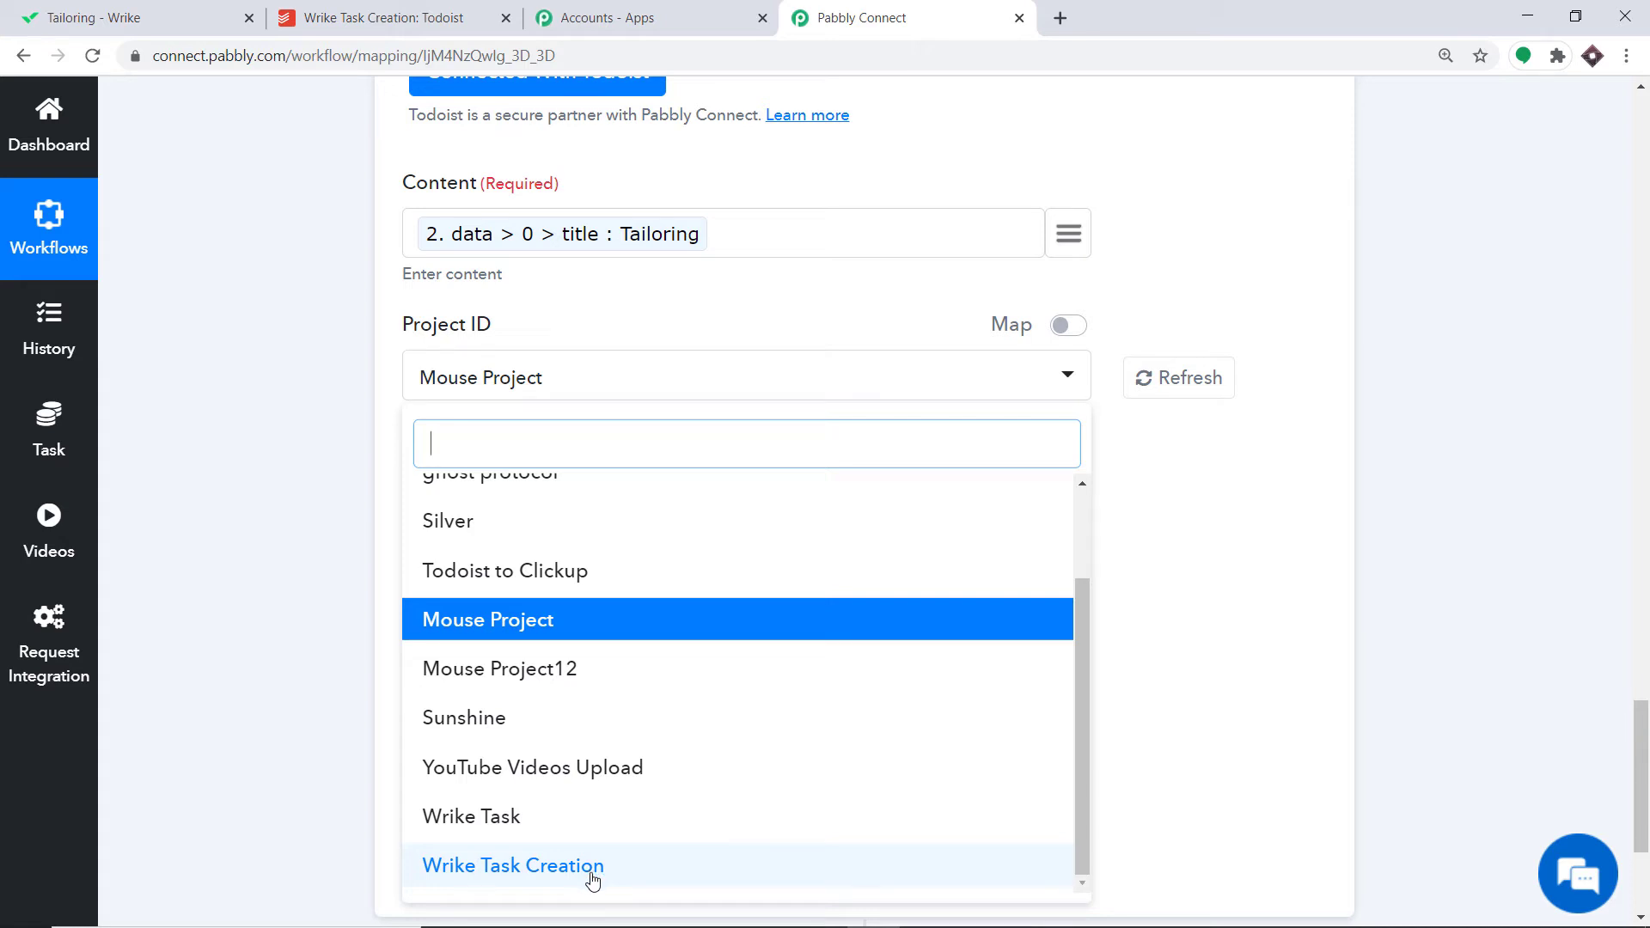
click(543, 867)
Map the human-readable due date field to the dates > due value from the Wrike task details response.
scroll(767, 430, down, 1)
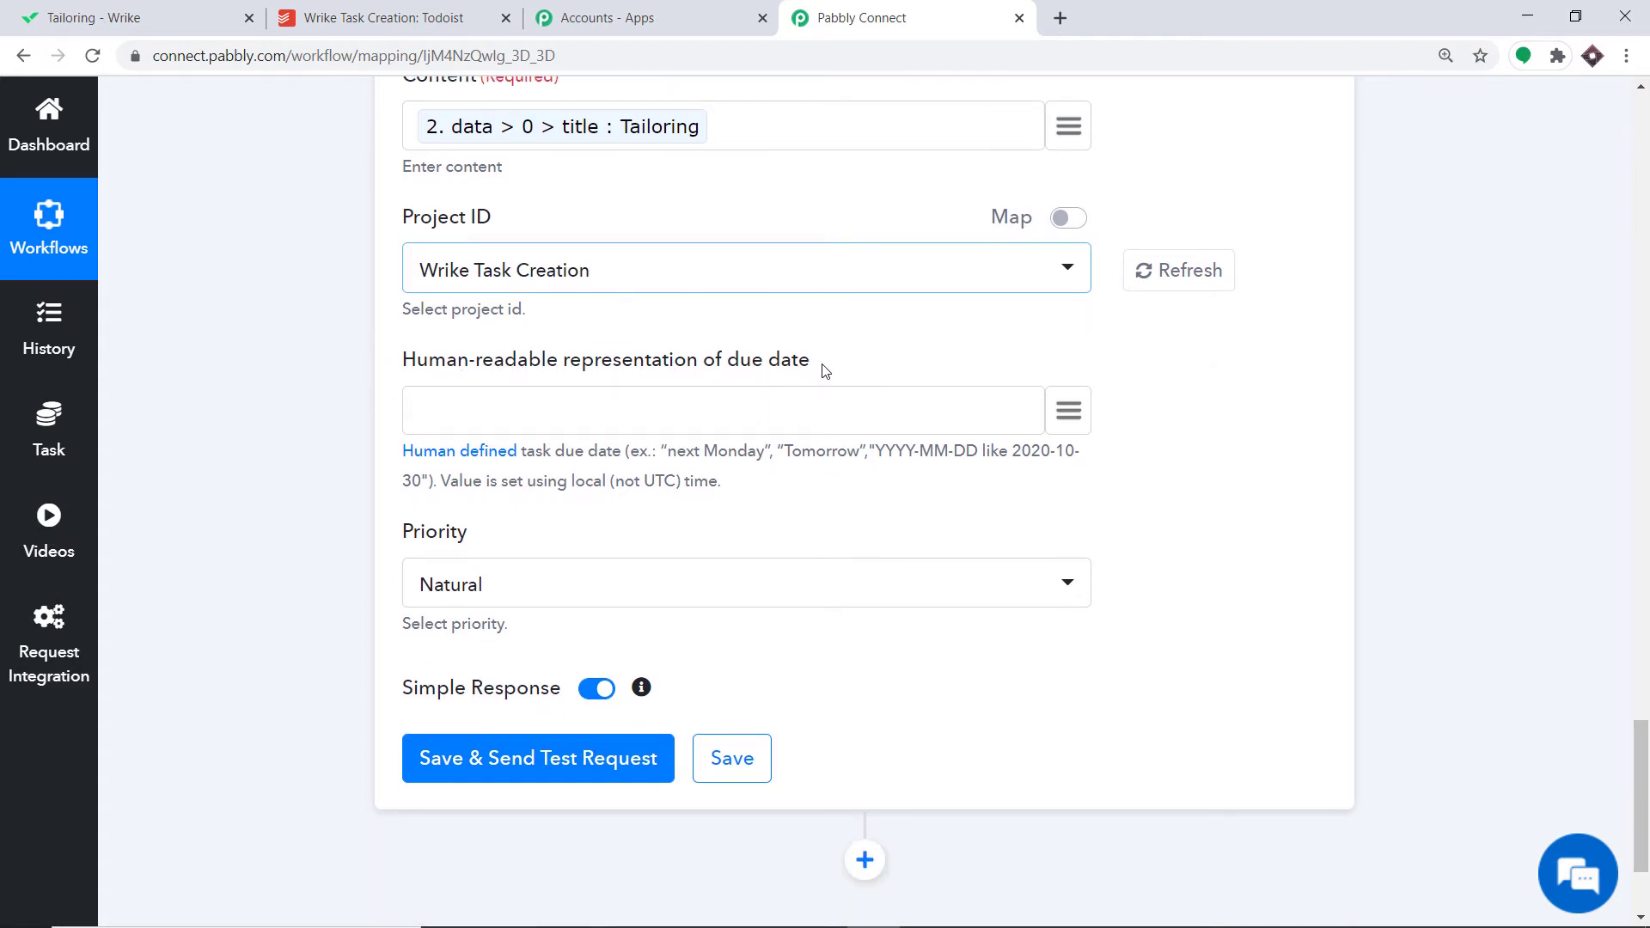
click(1070, 411)
scroll(941, 558, down, 15)
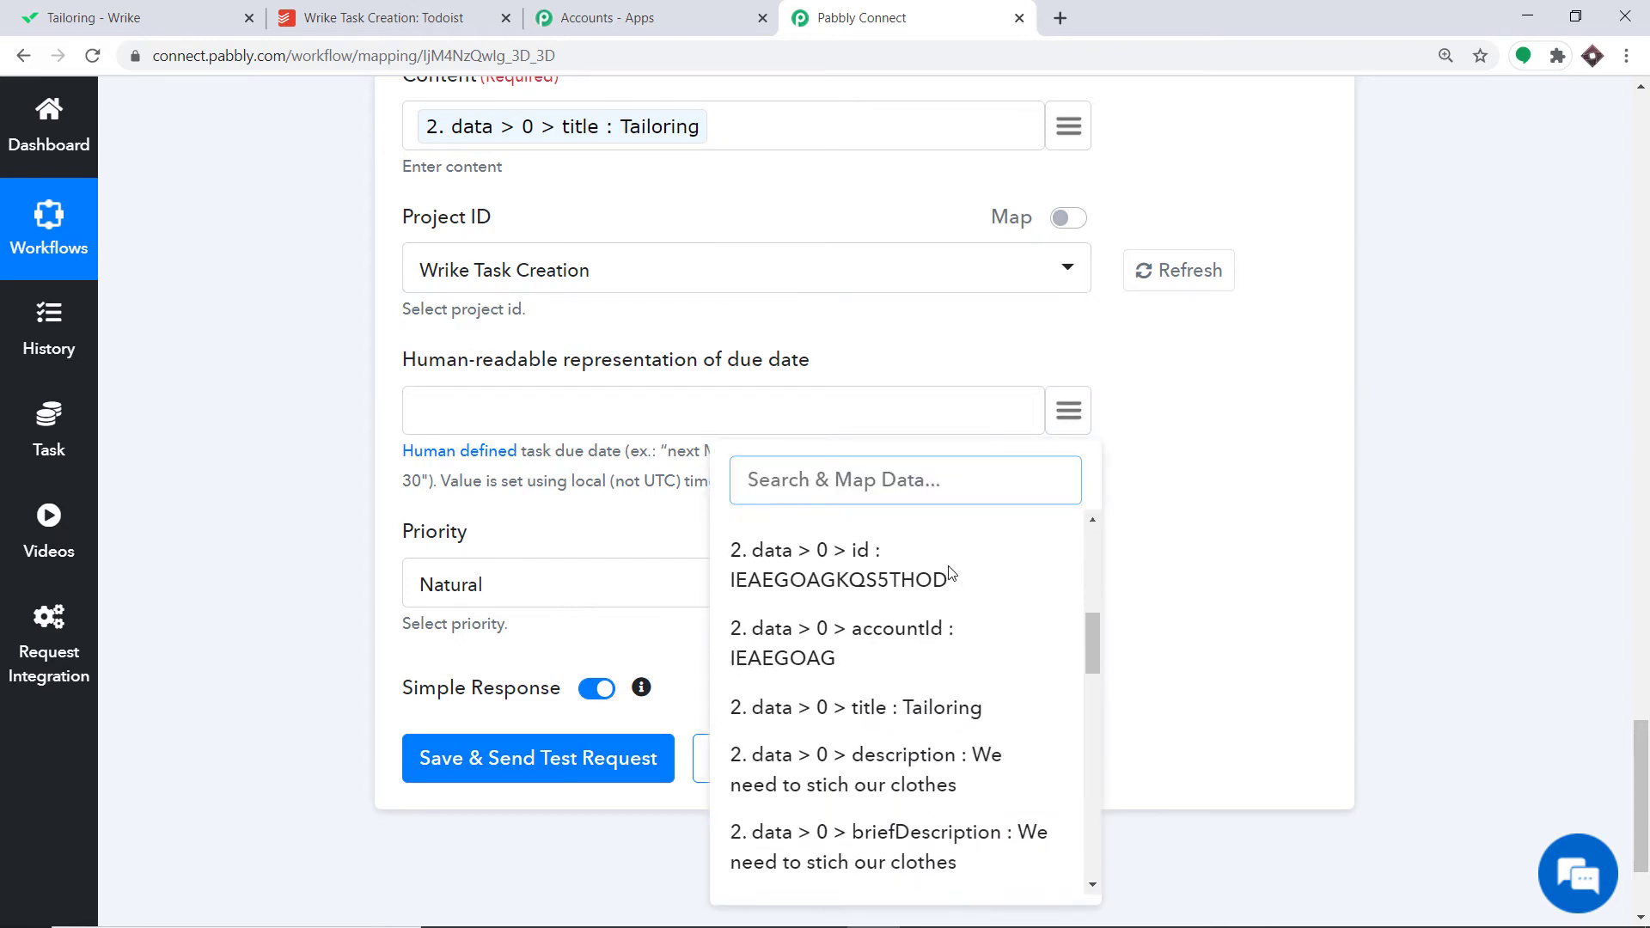
scroll(952, 573, down, 8)
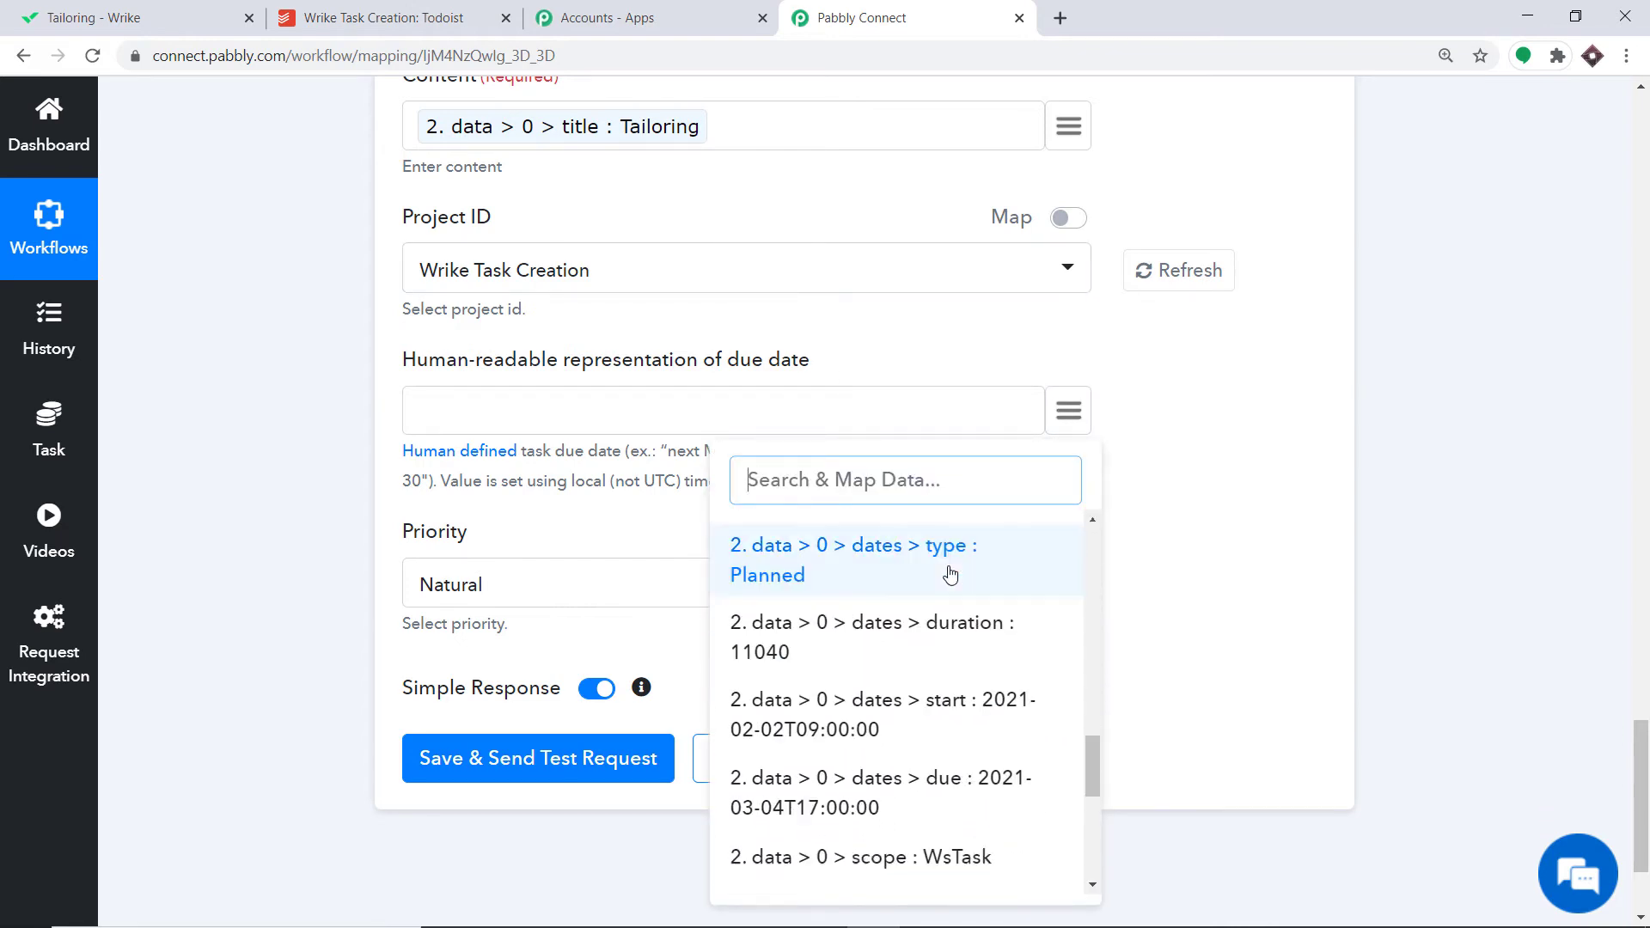
scroll(911, 682, down, 1)
scroll(894, 683, up, 6)
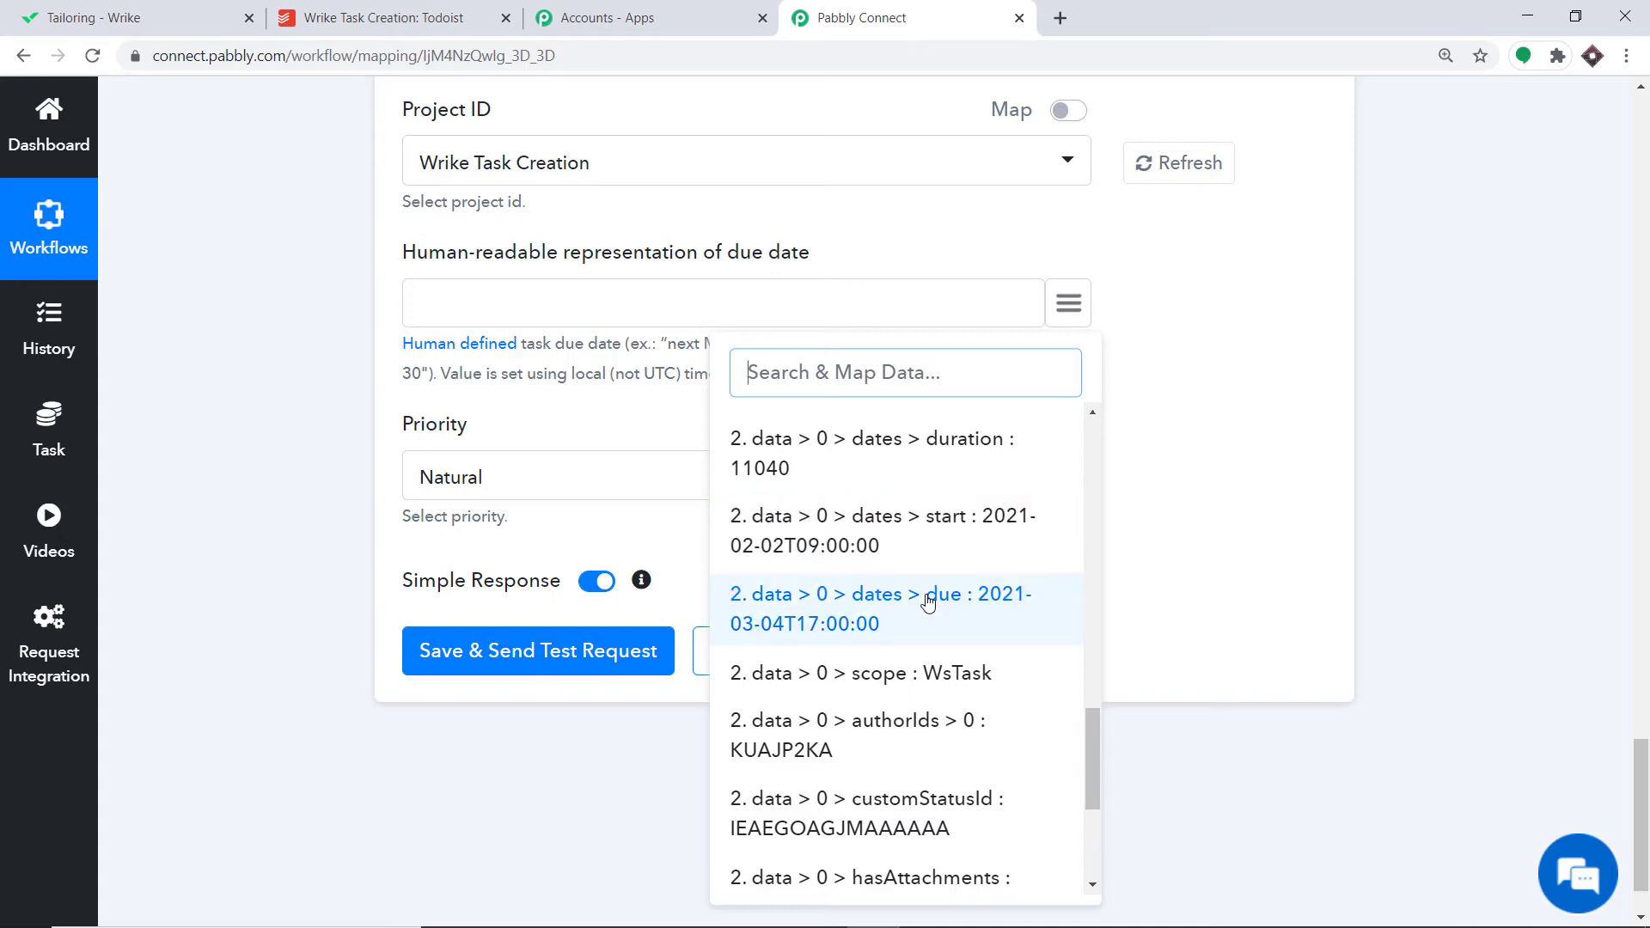
click(927, 600)
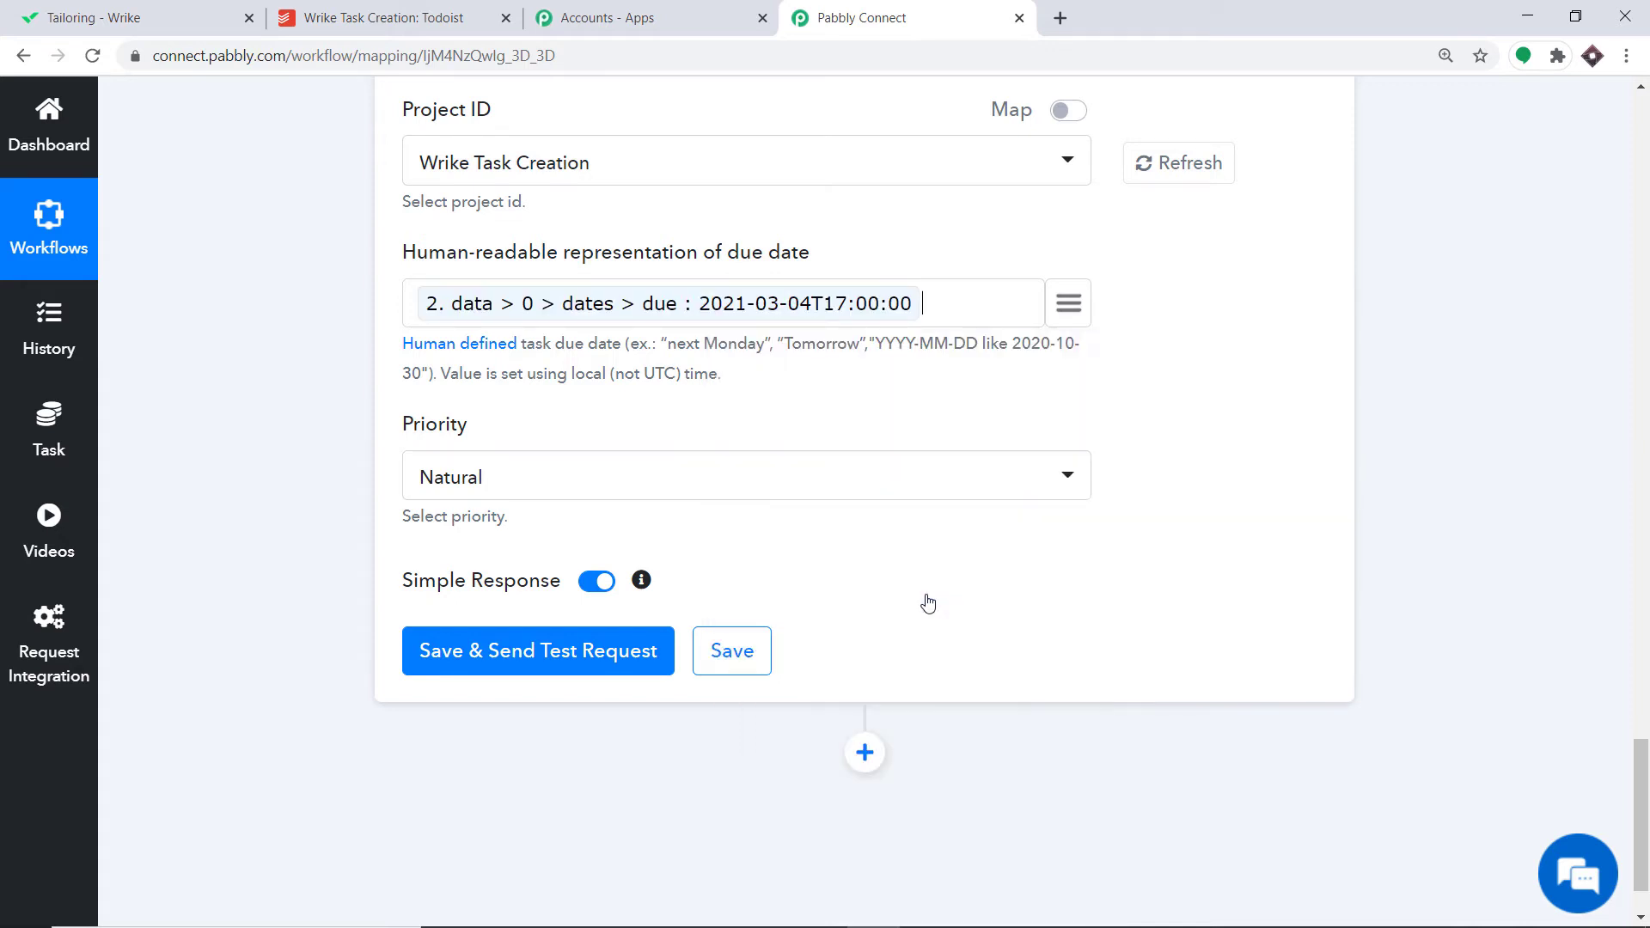
Extend the Content field with a colon and the mapped briefDescription value after the task title.
scroll(929, 601, up, 5)
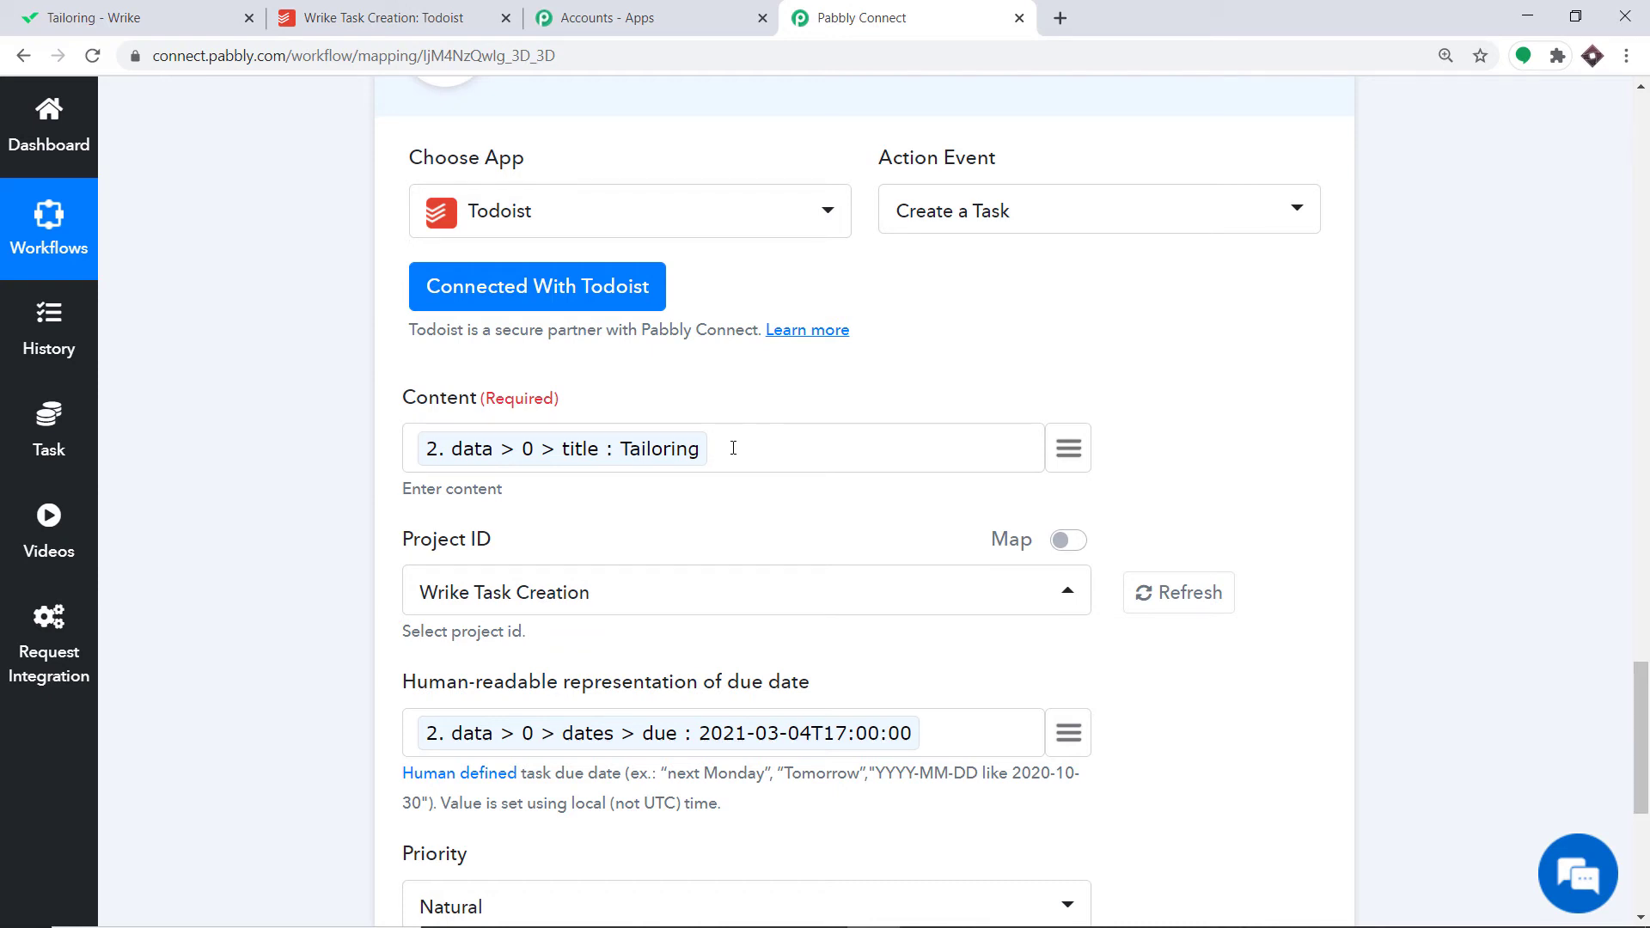
click(1069, 448)
scroll(945, 712, down, 1)
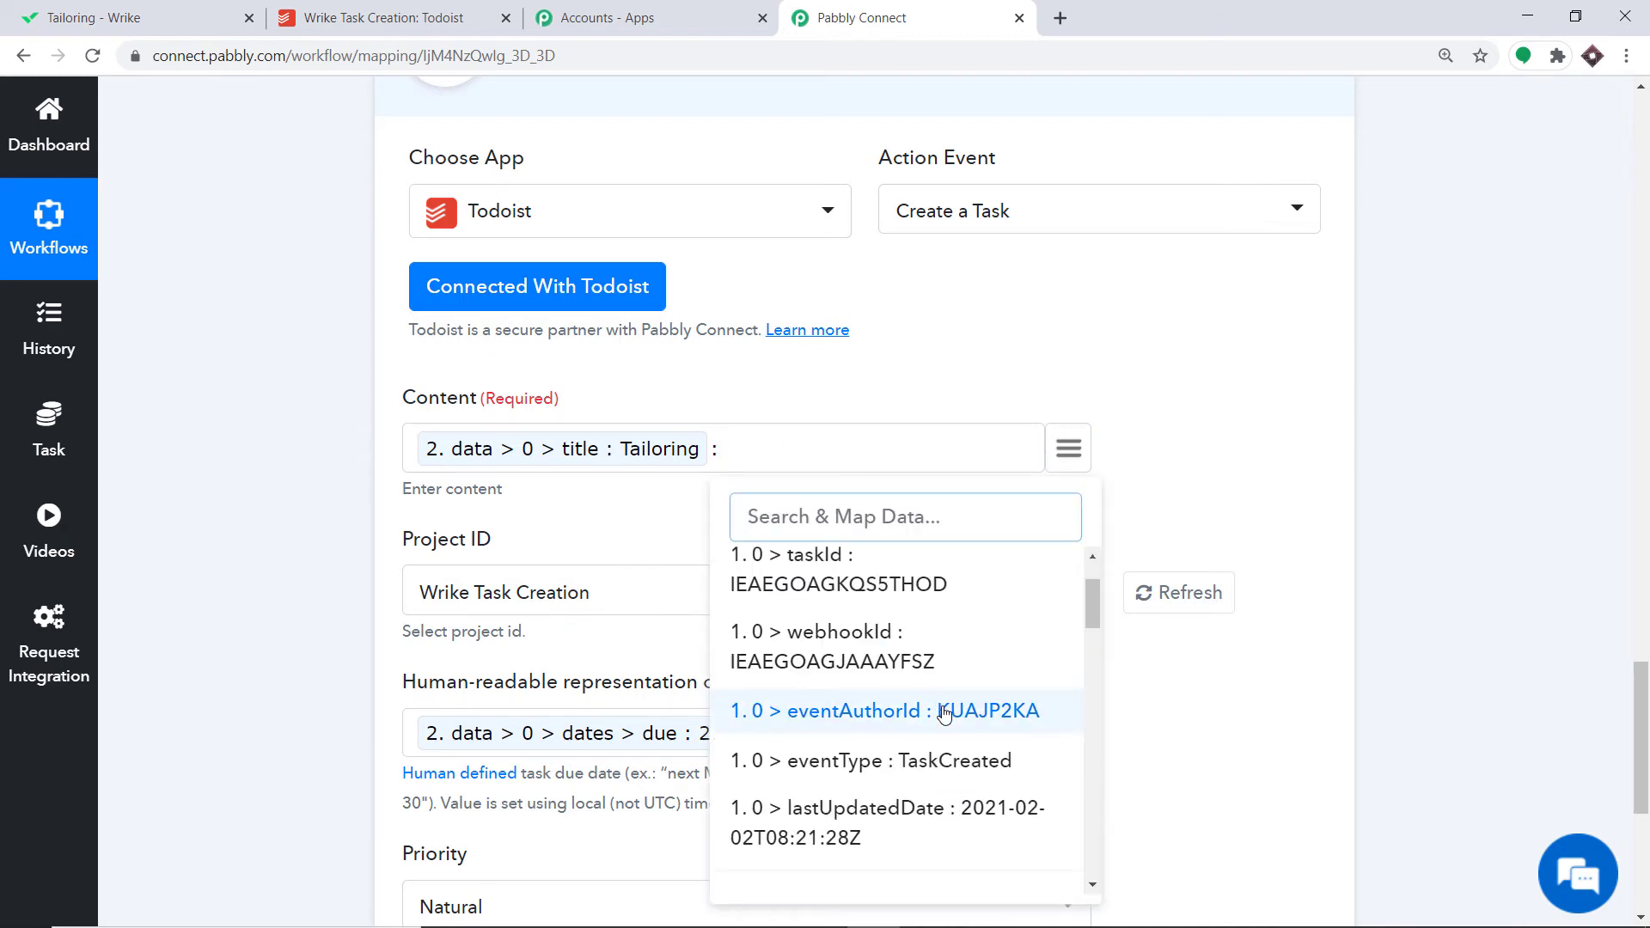
scroll(945, 713, down, 7)
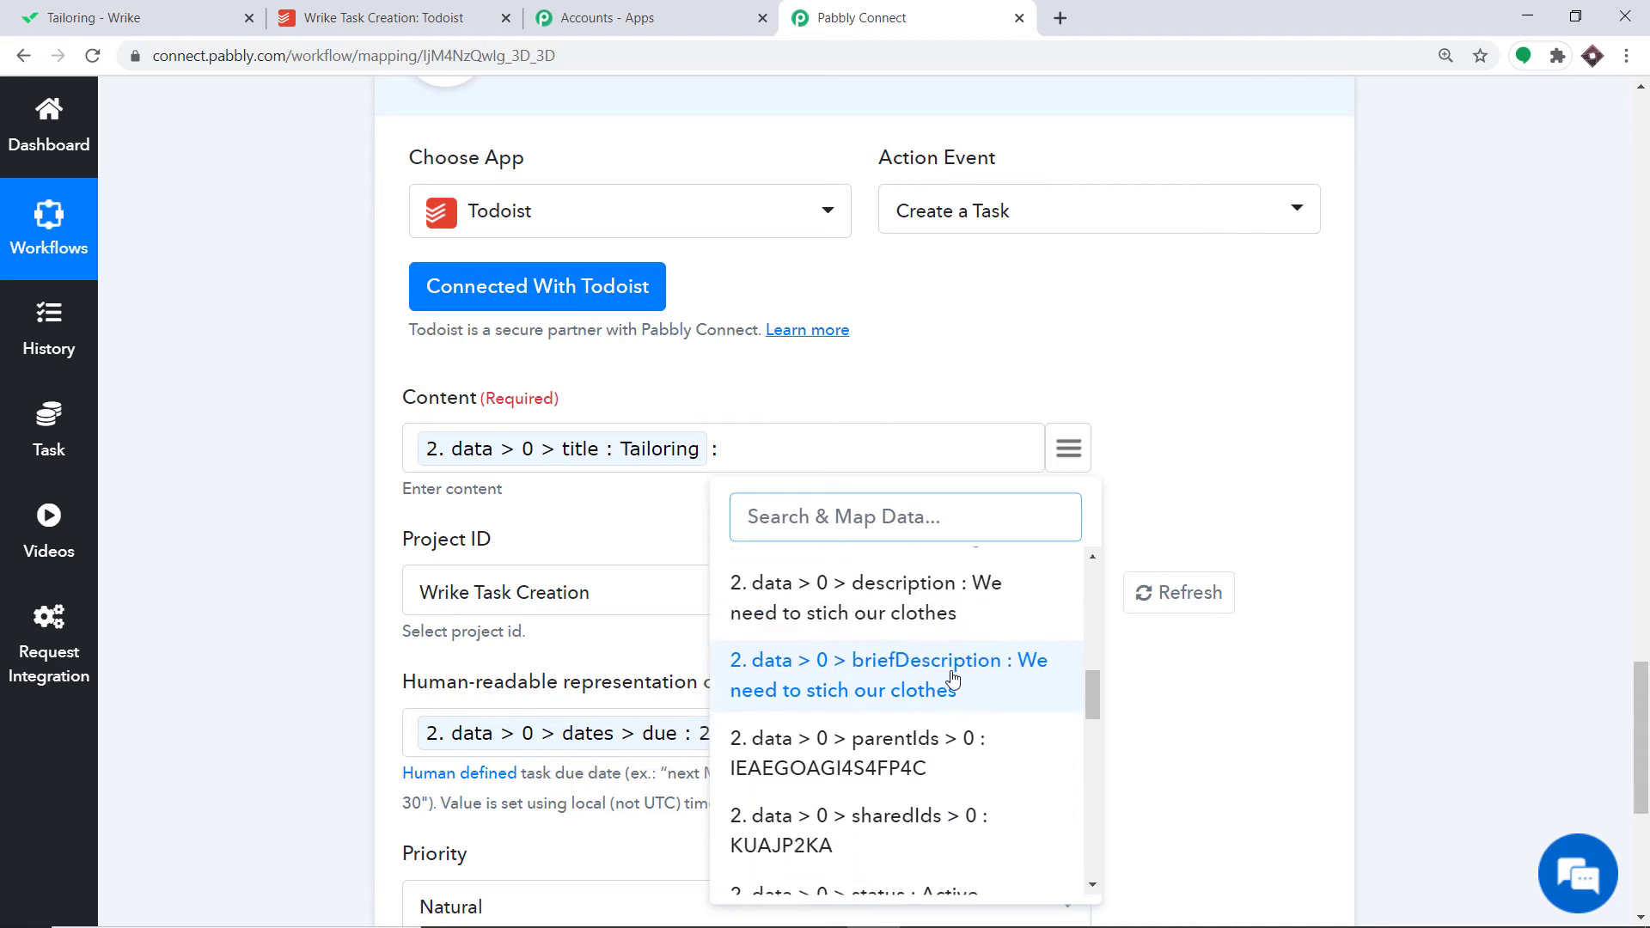
scroll(952, 675, down, 1)
scroll(947, 619, up, 1)
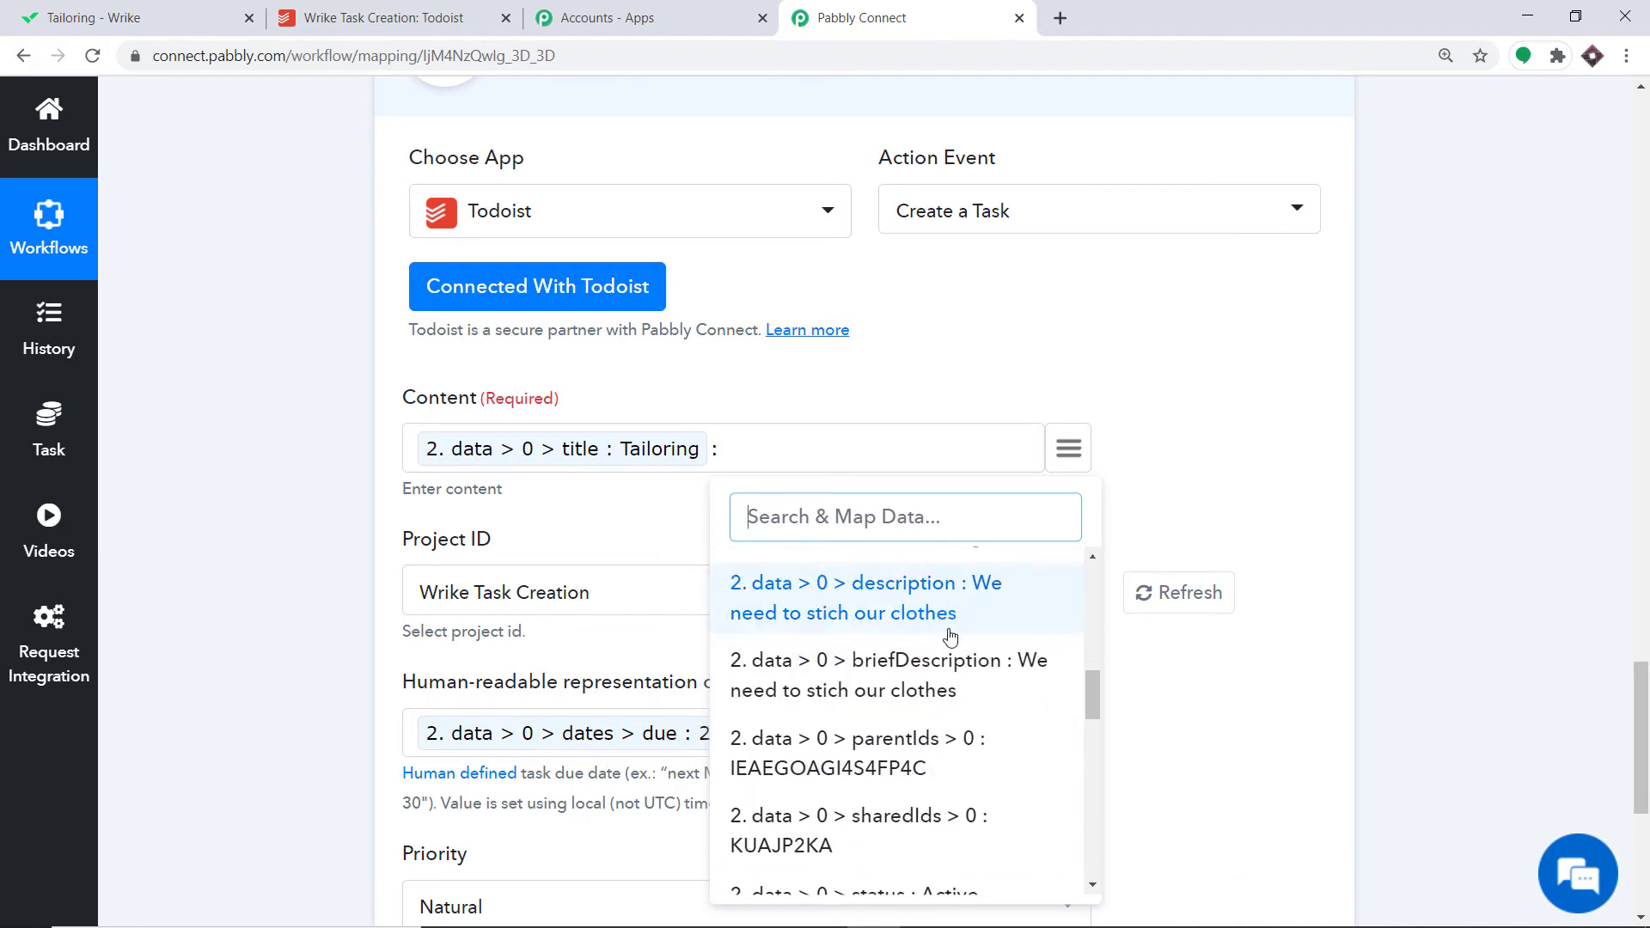
click(930, 677)
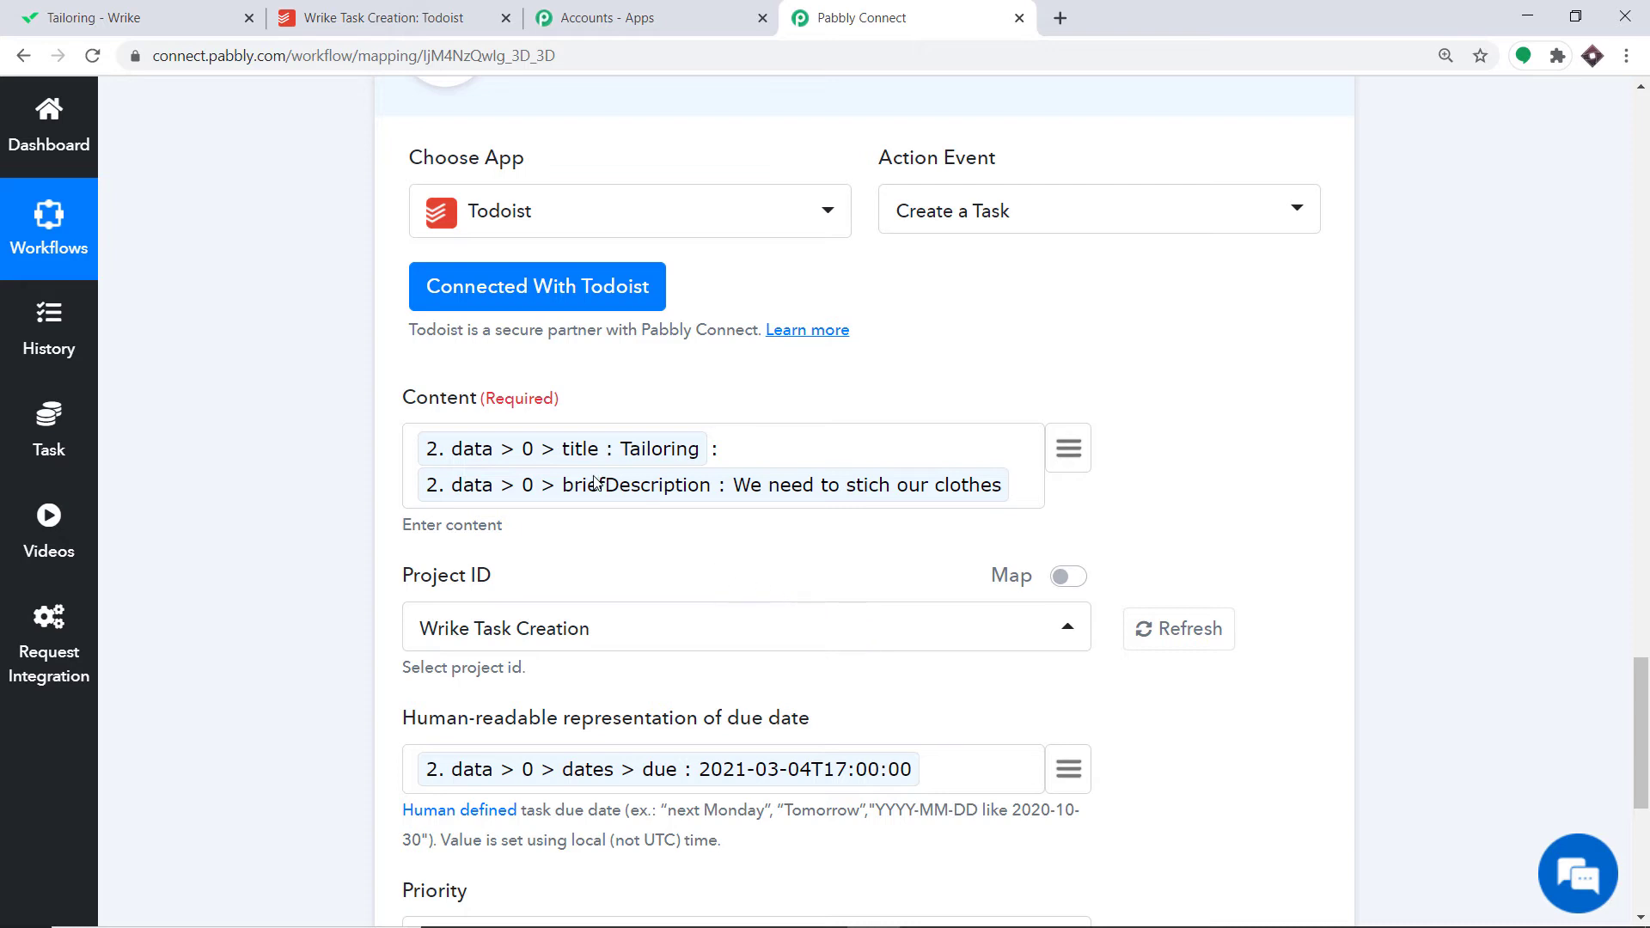
Save the Create a Task action, send a test request, and check the Wrike Task Creation project in Todoist.
scroll(792, 553, down, 7)
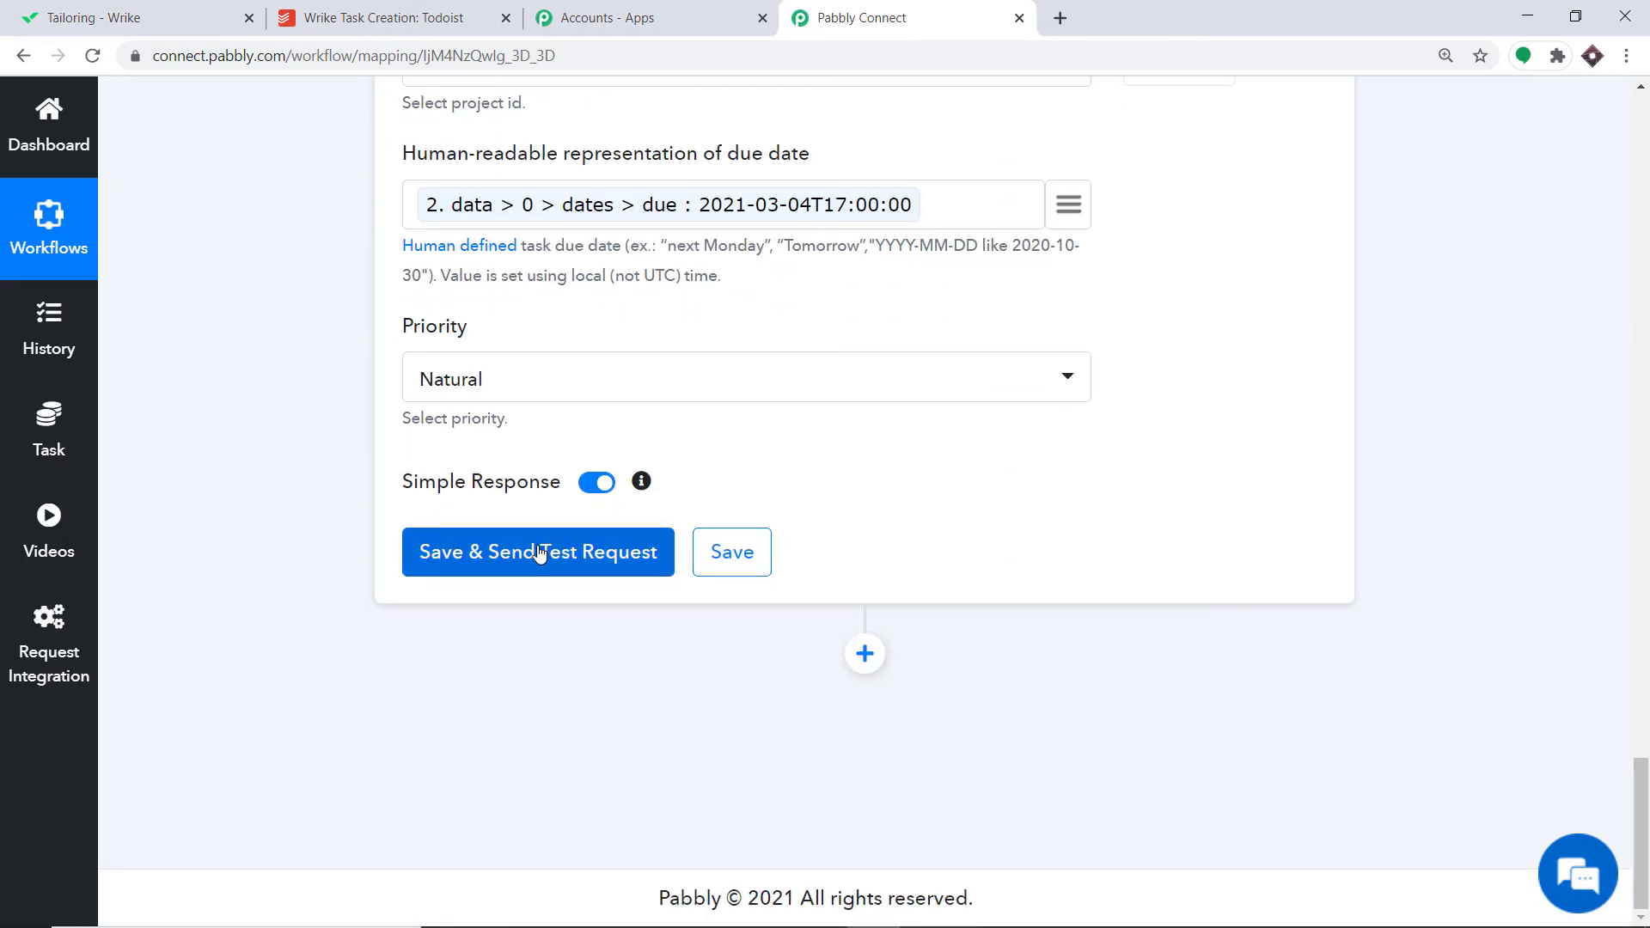
click(540, 555)
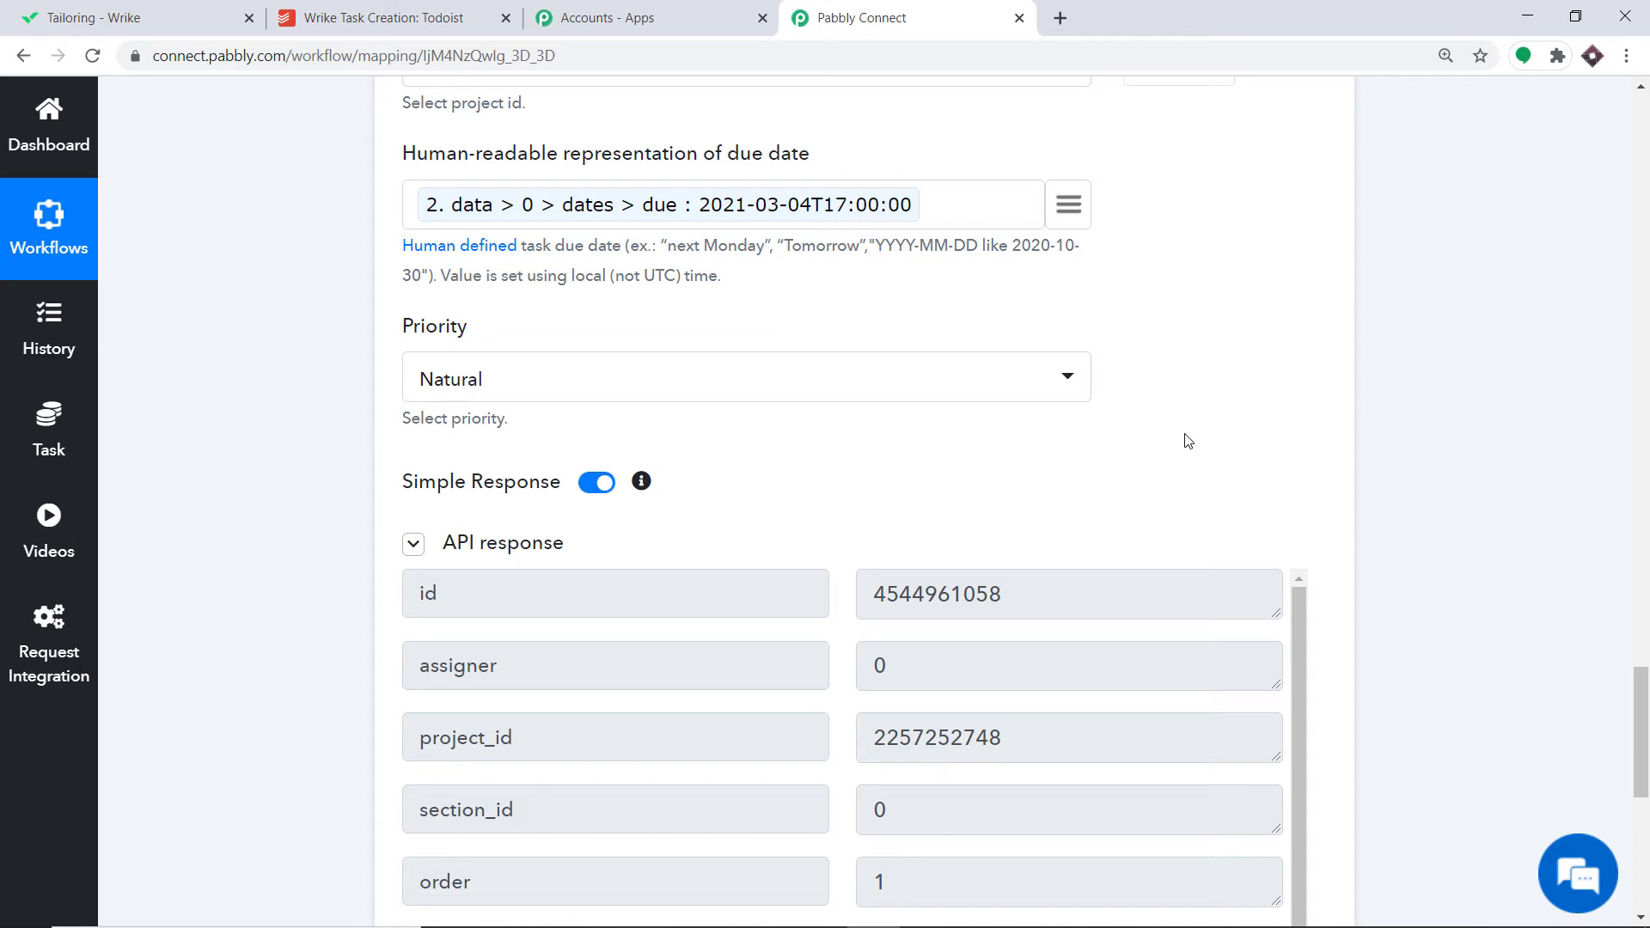
click(411, 7)
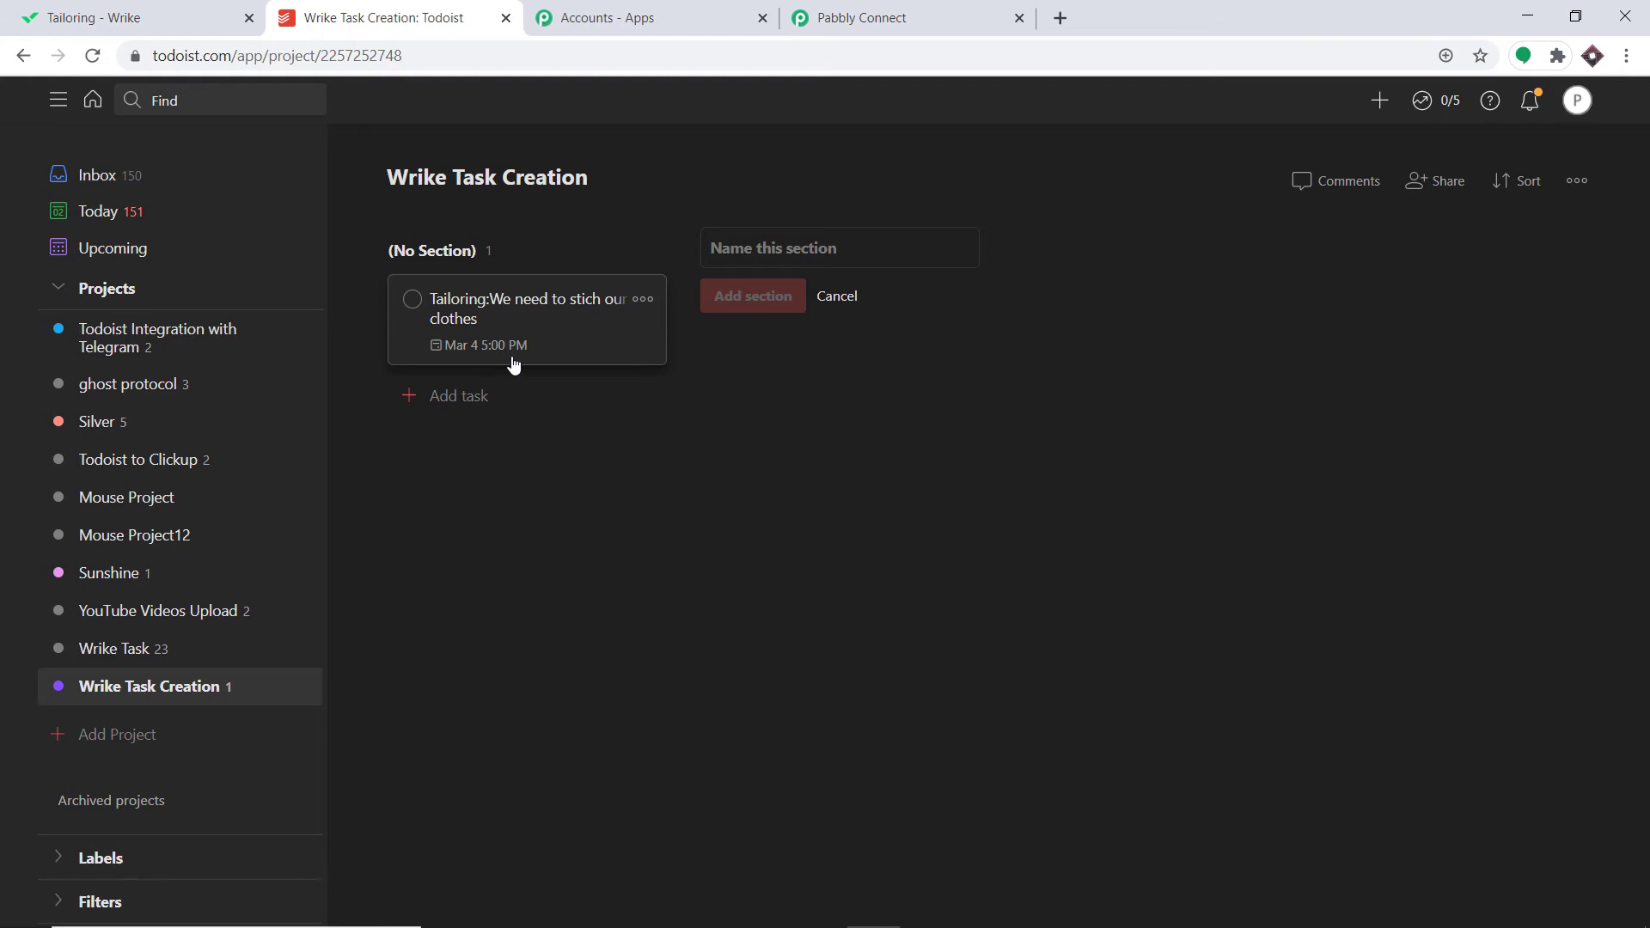
Switch to Wrike and create a Personal task titled "Car Driving" with the description "Car driving is easy".
click(141, 10)
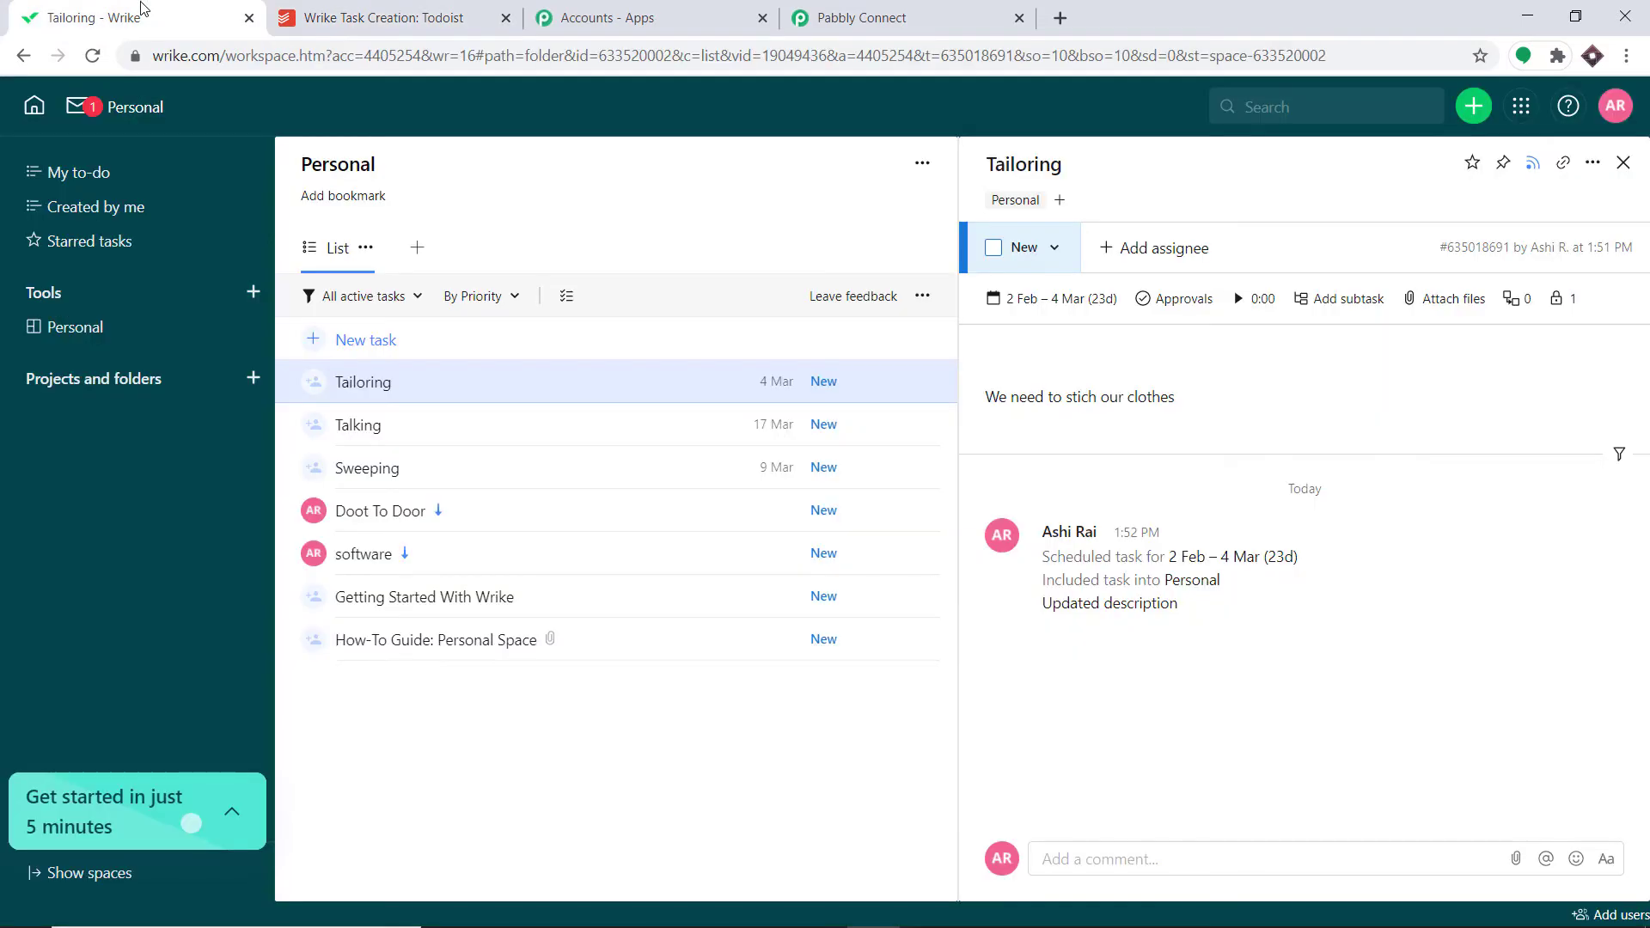
click(381, 341)
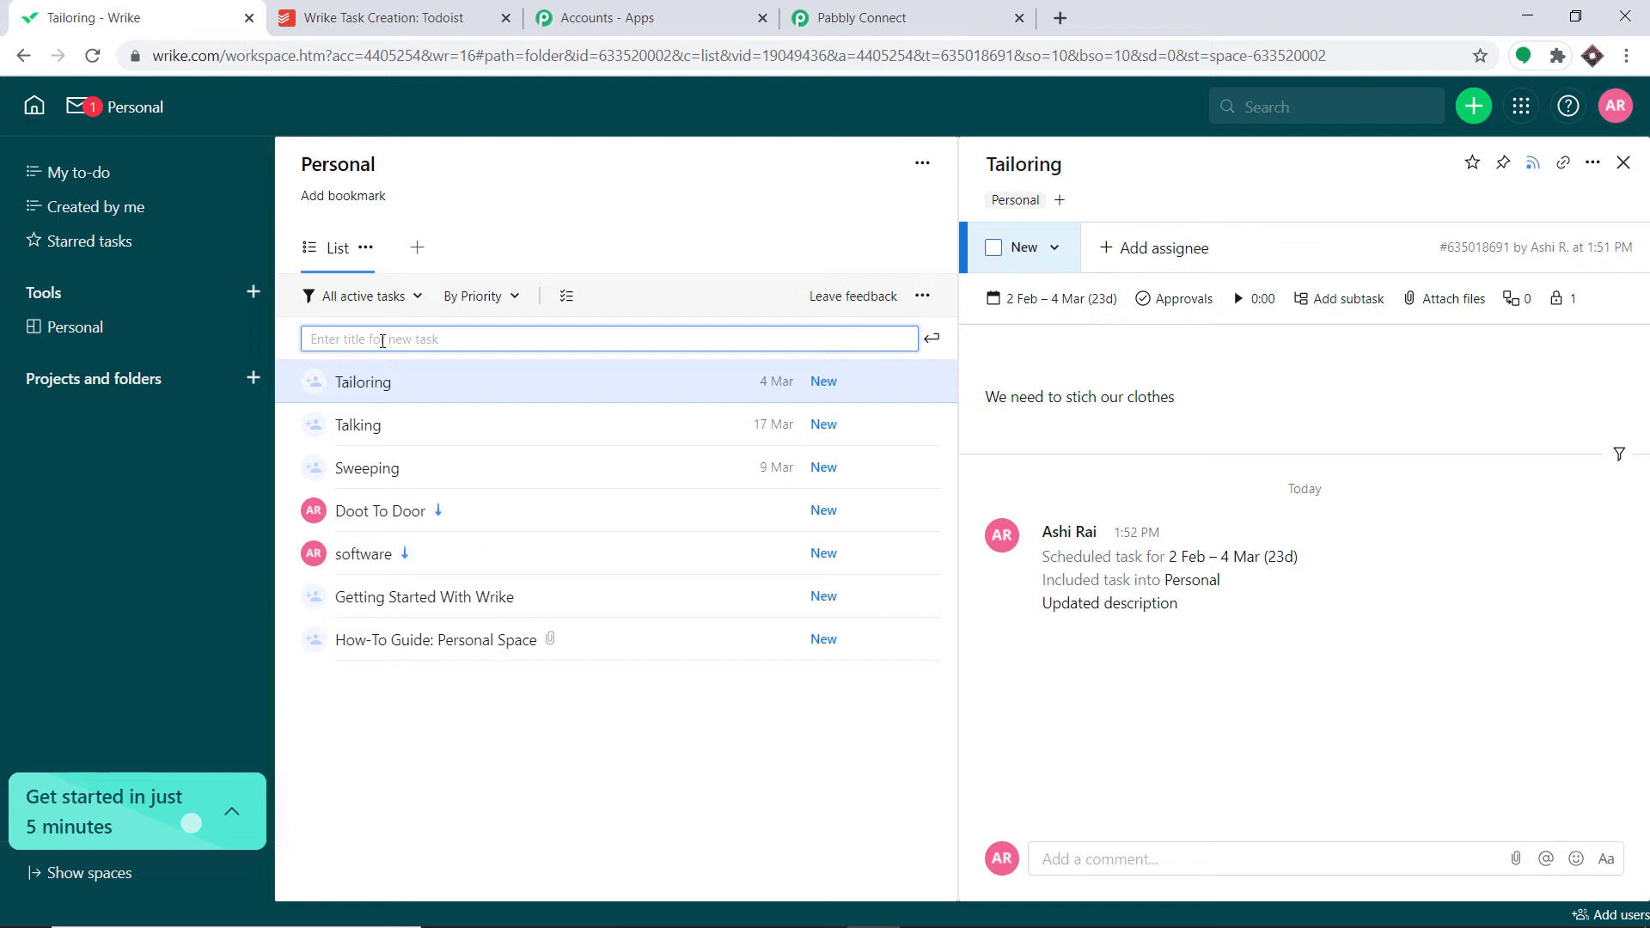
text(Car Driving)
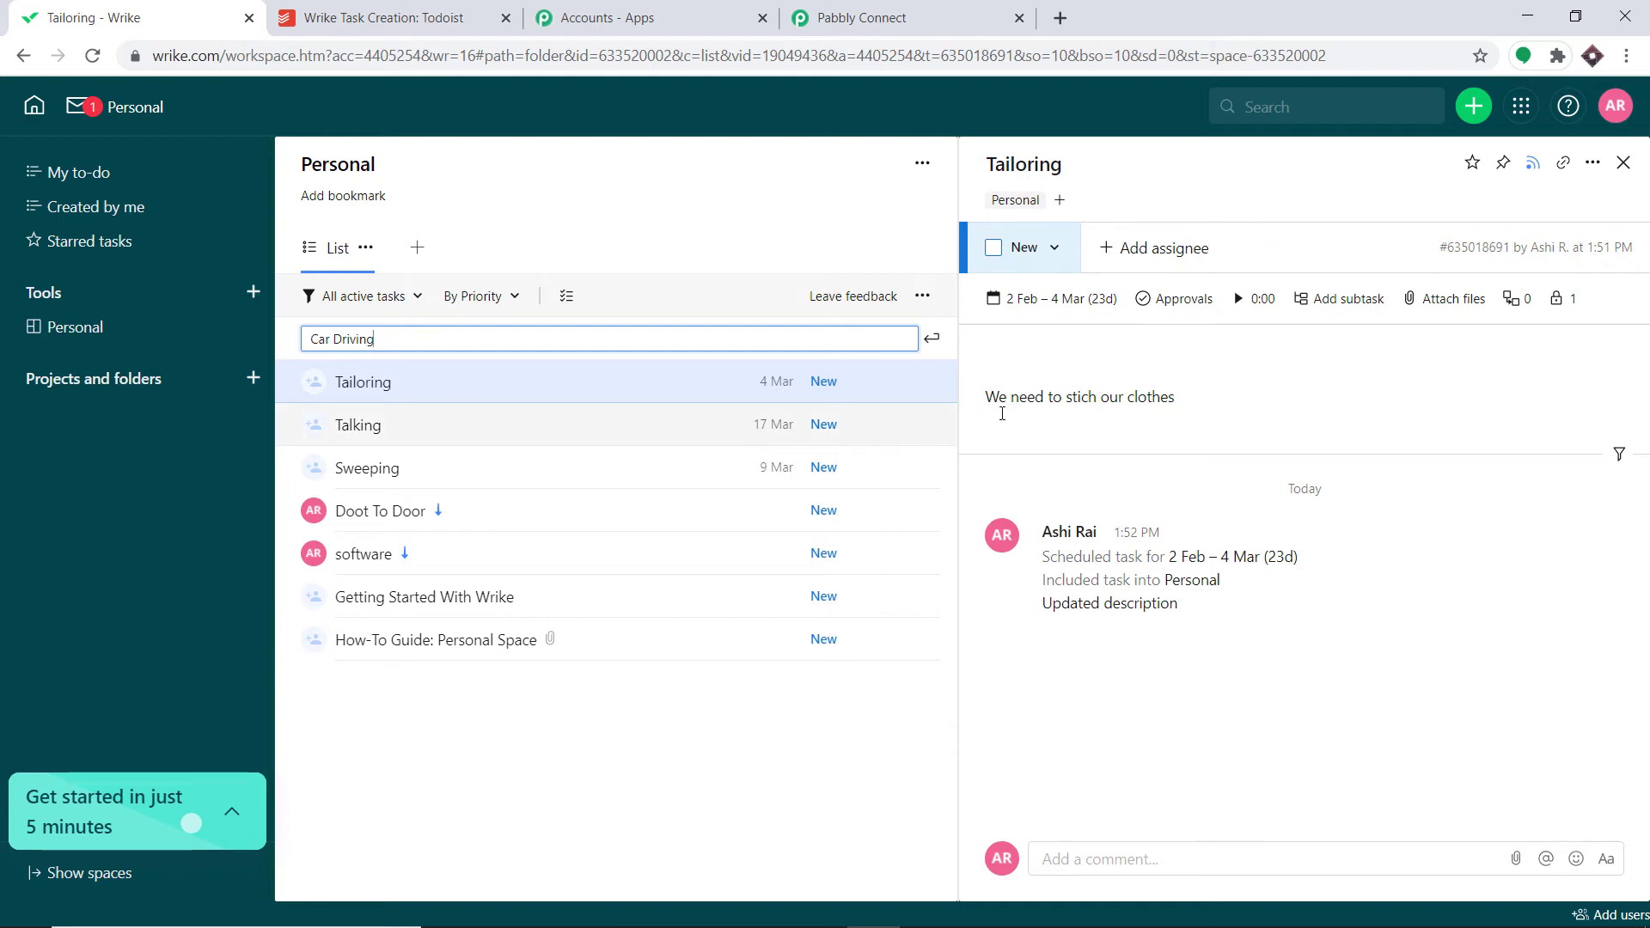
click(932, 340)
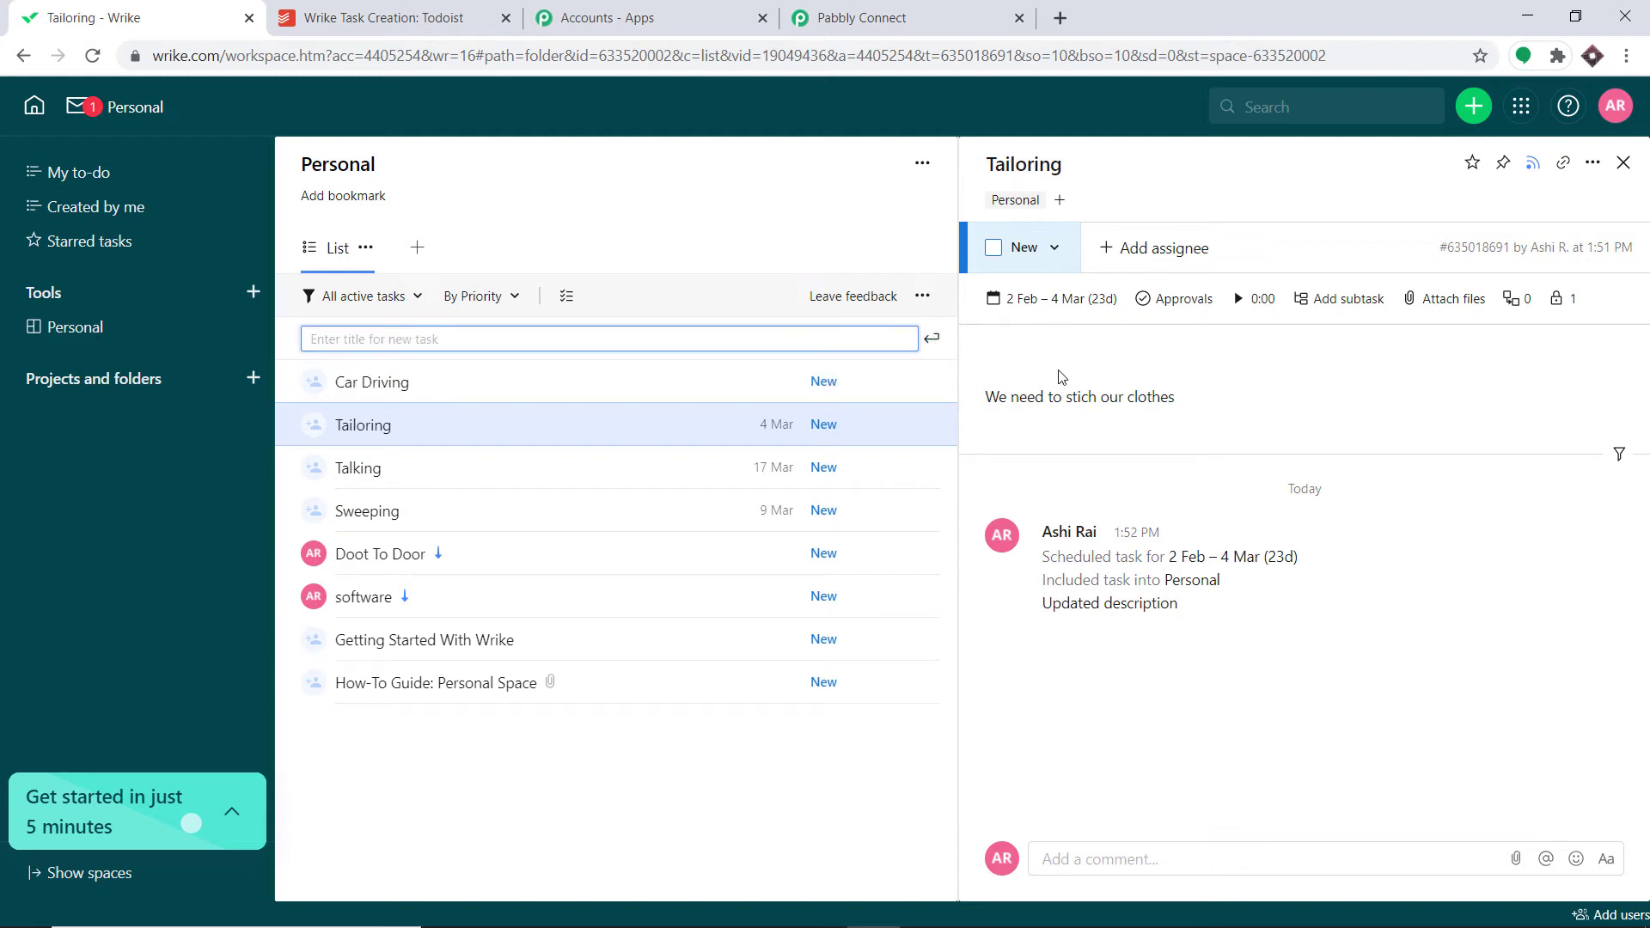
click(855, 381)
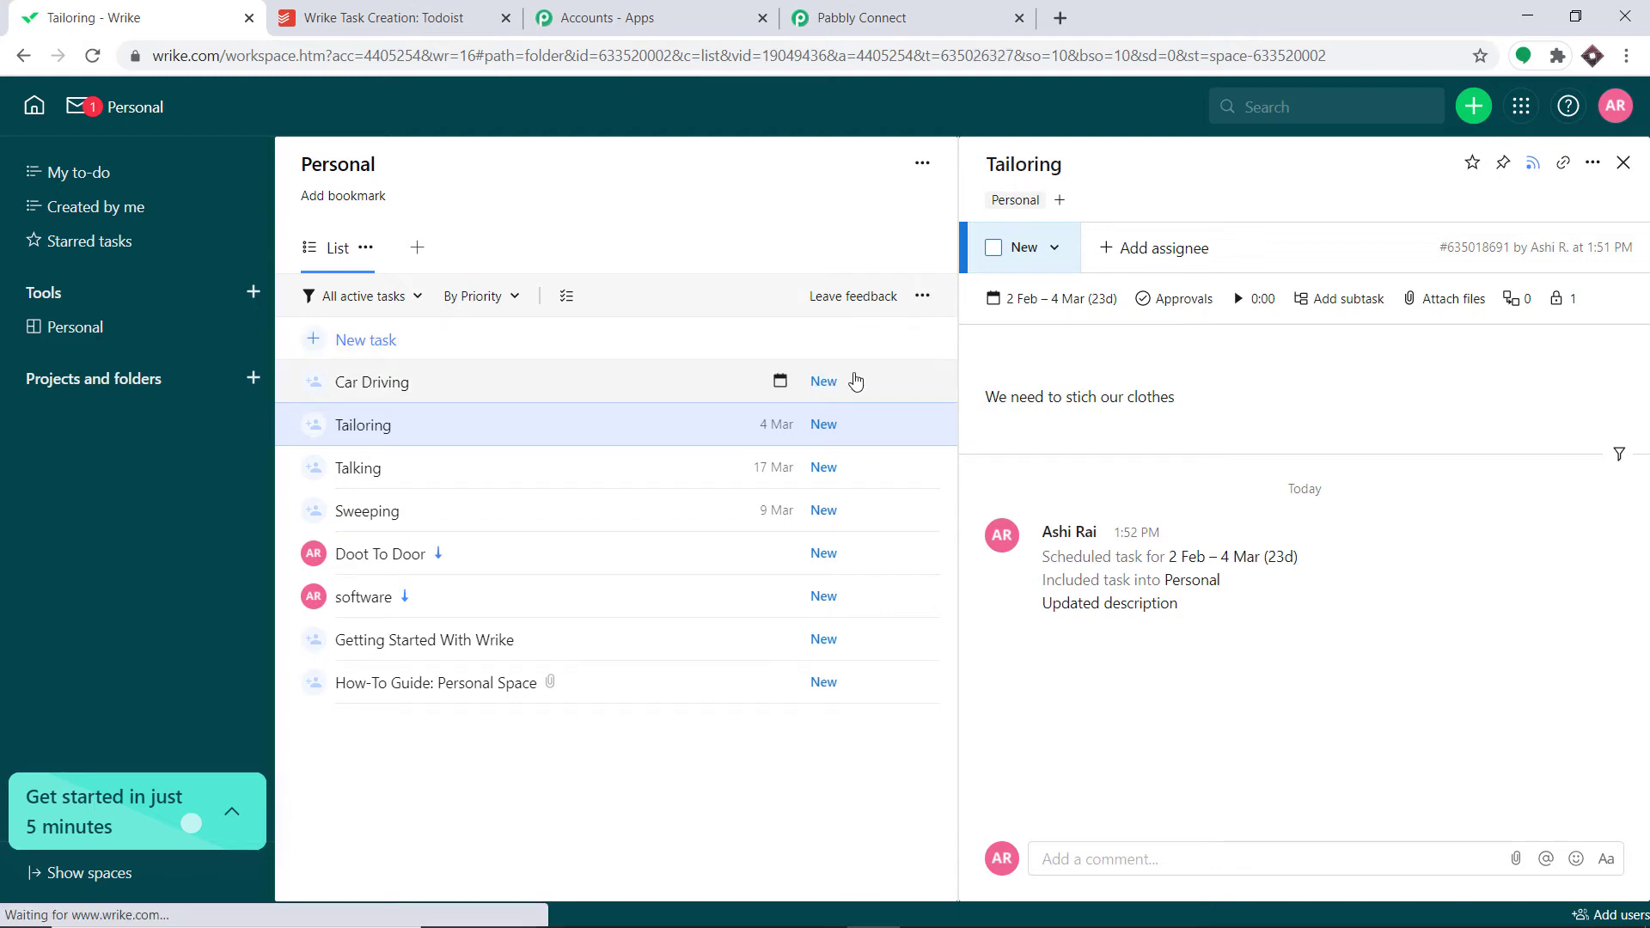
click(1038, 389)
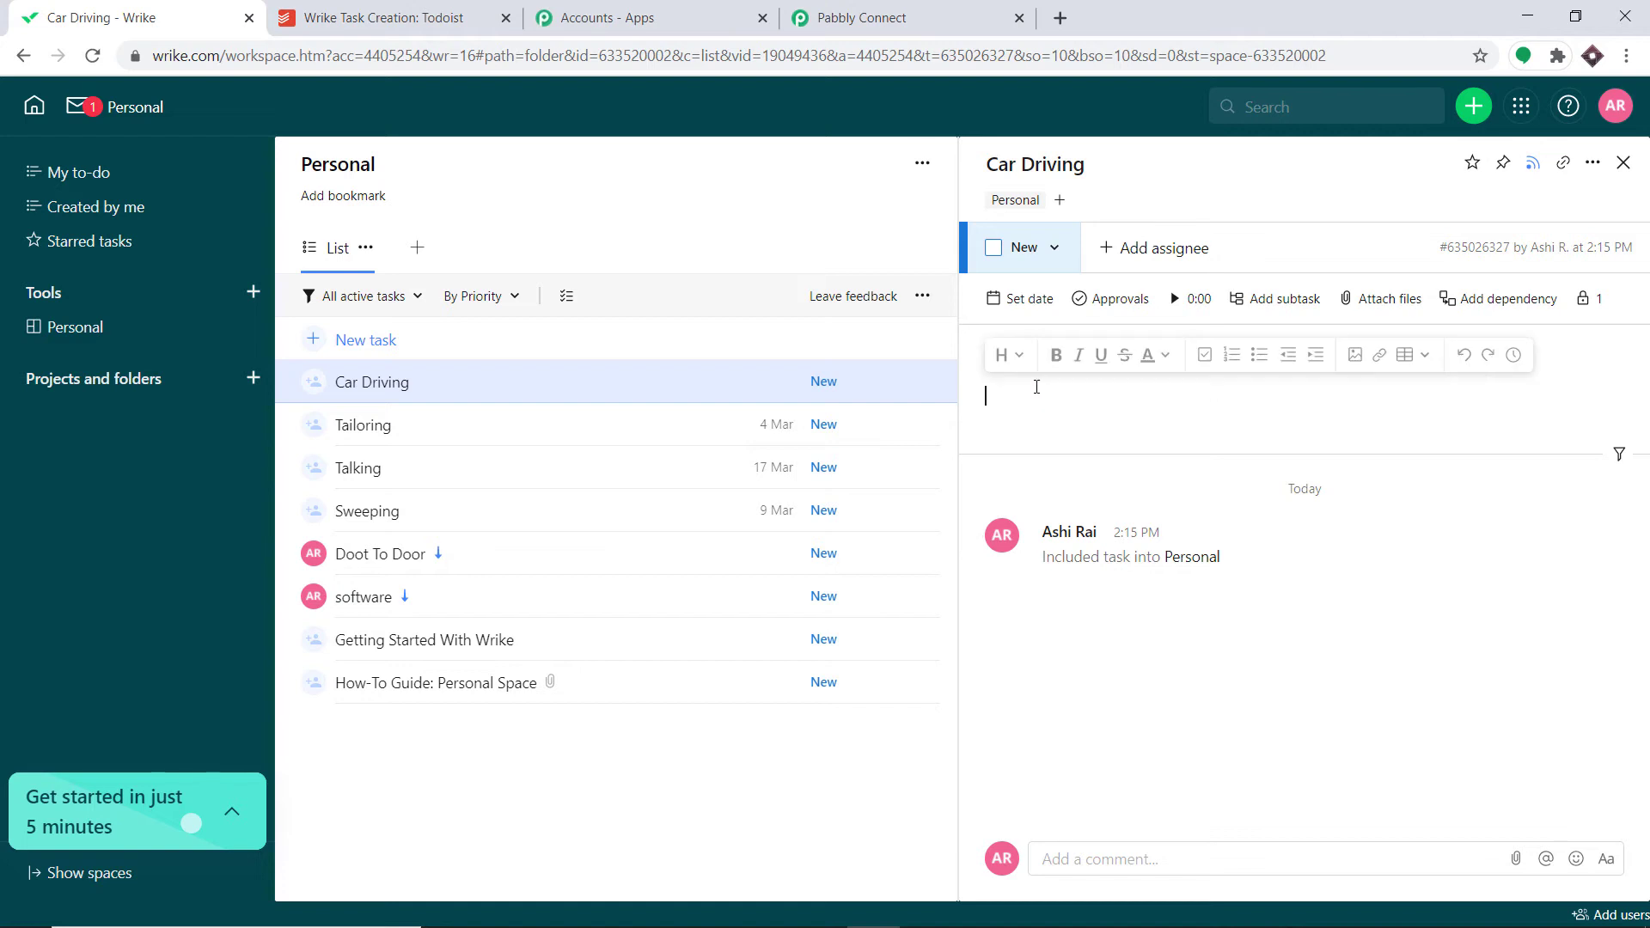
text(Car driving is easy)
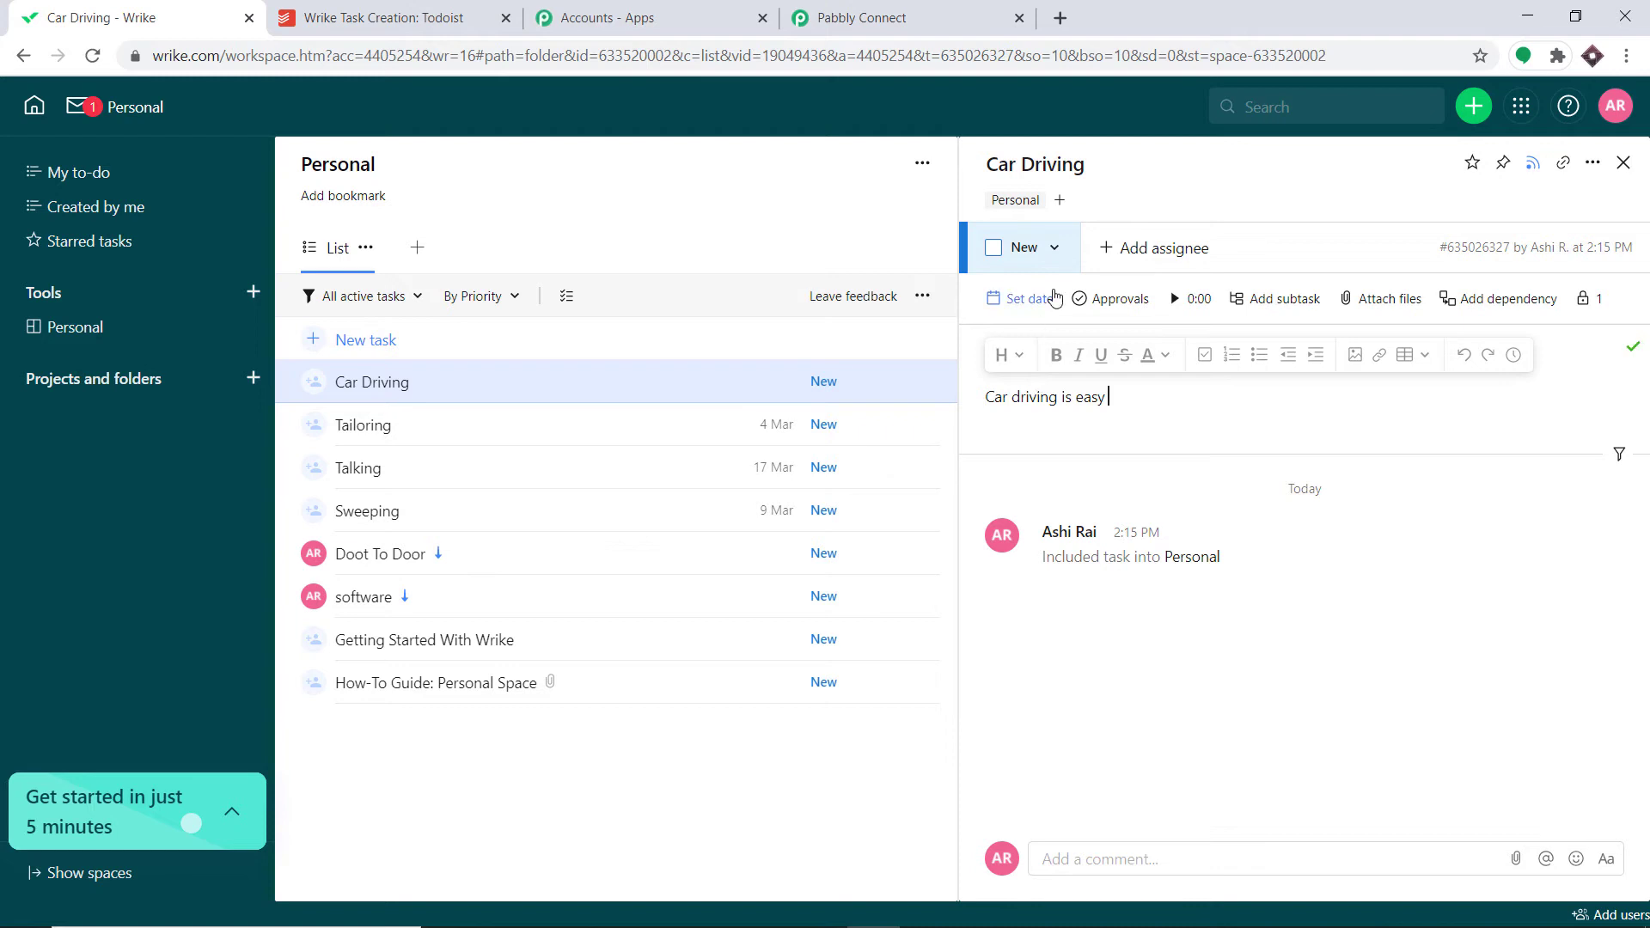
Schedule the Car Driving task with start date 08/02/2021 and due date 10/03/2021, and save the dates.
click(1048, 298)
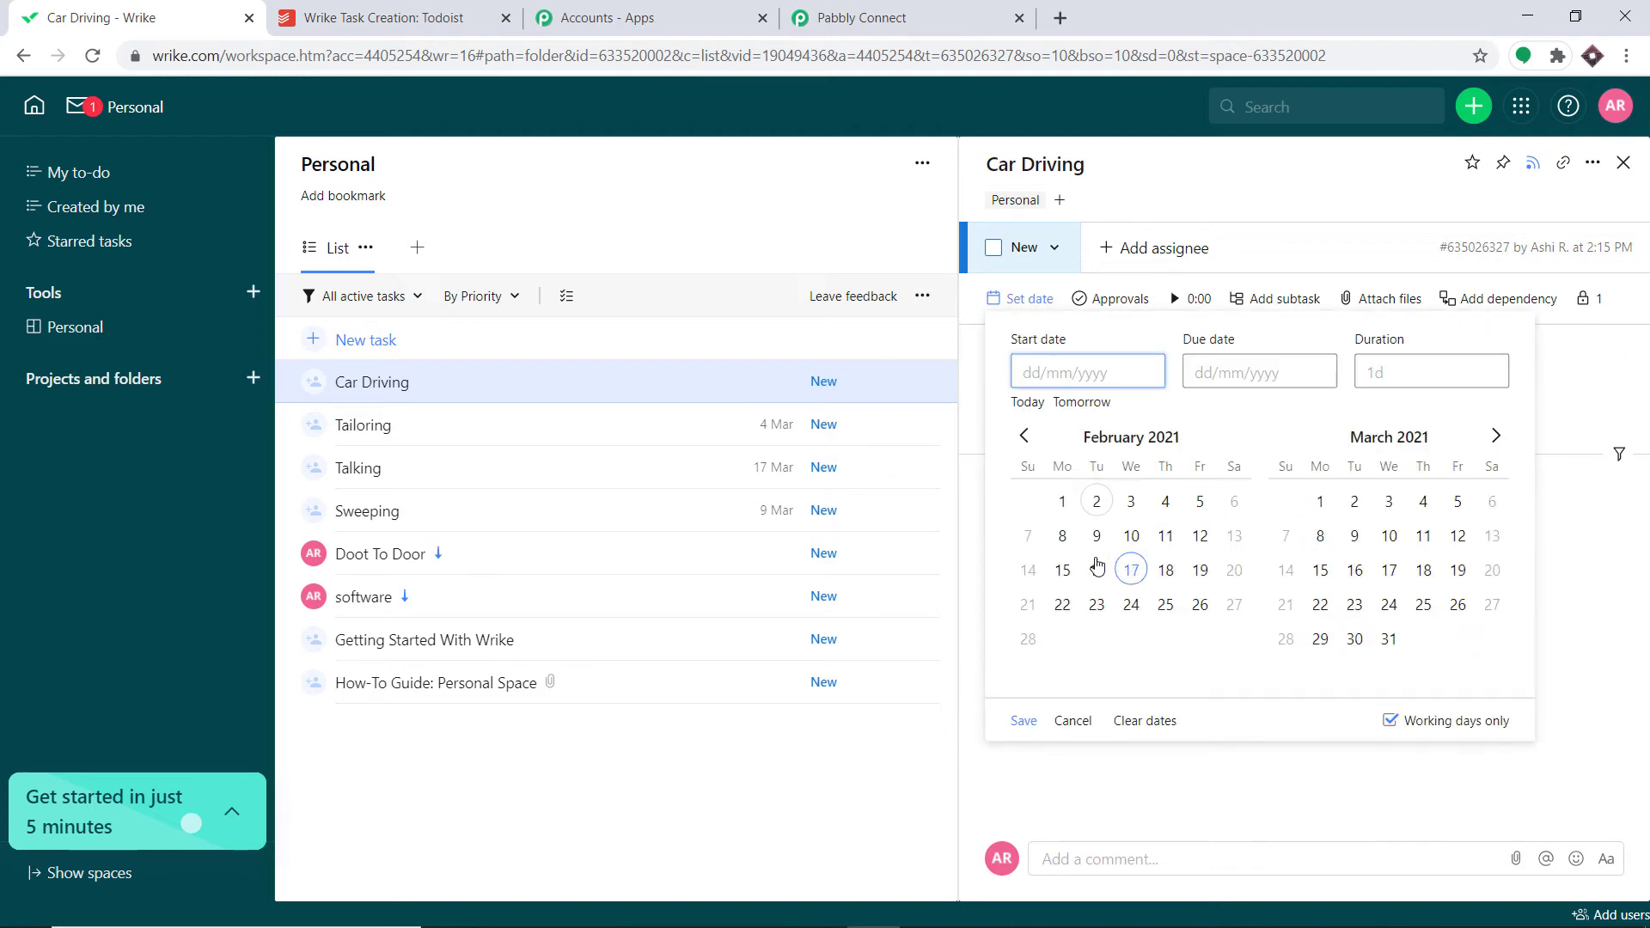
click(1062, 536)
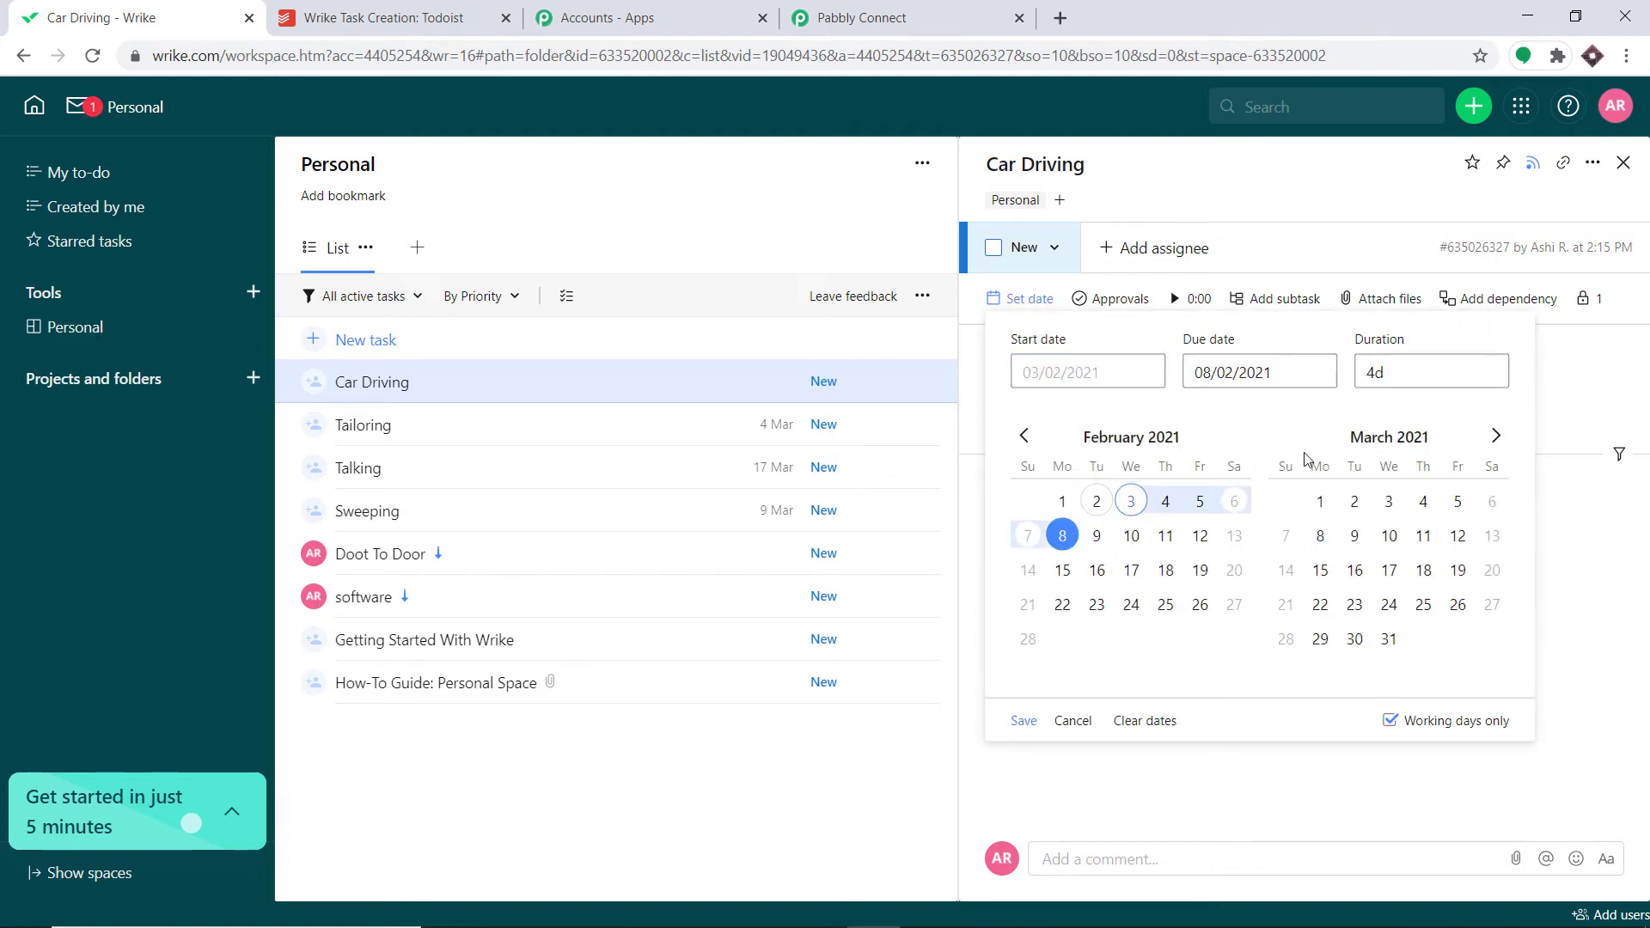
click(1395, 537)
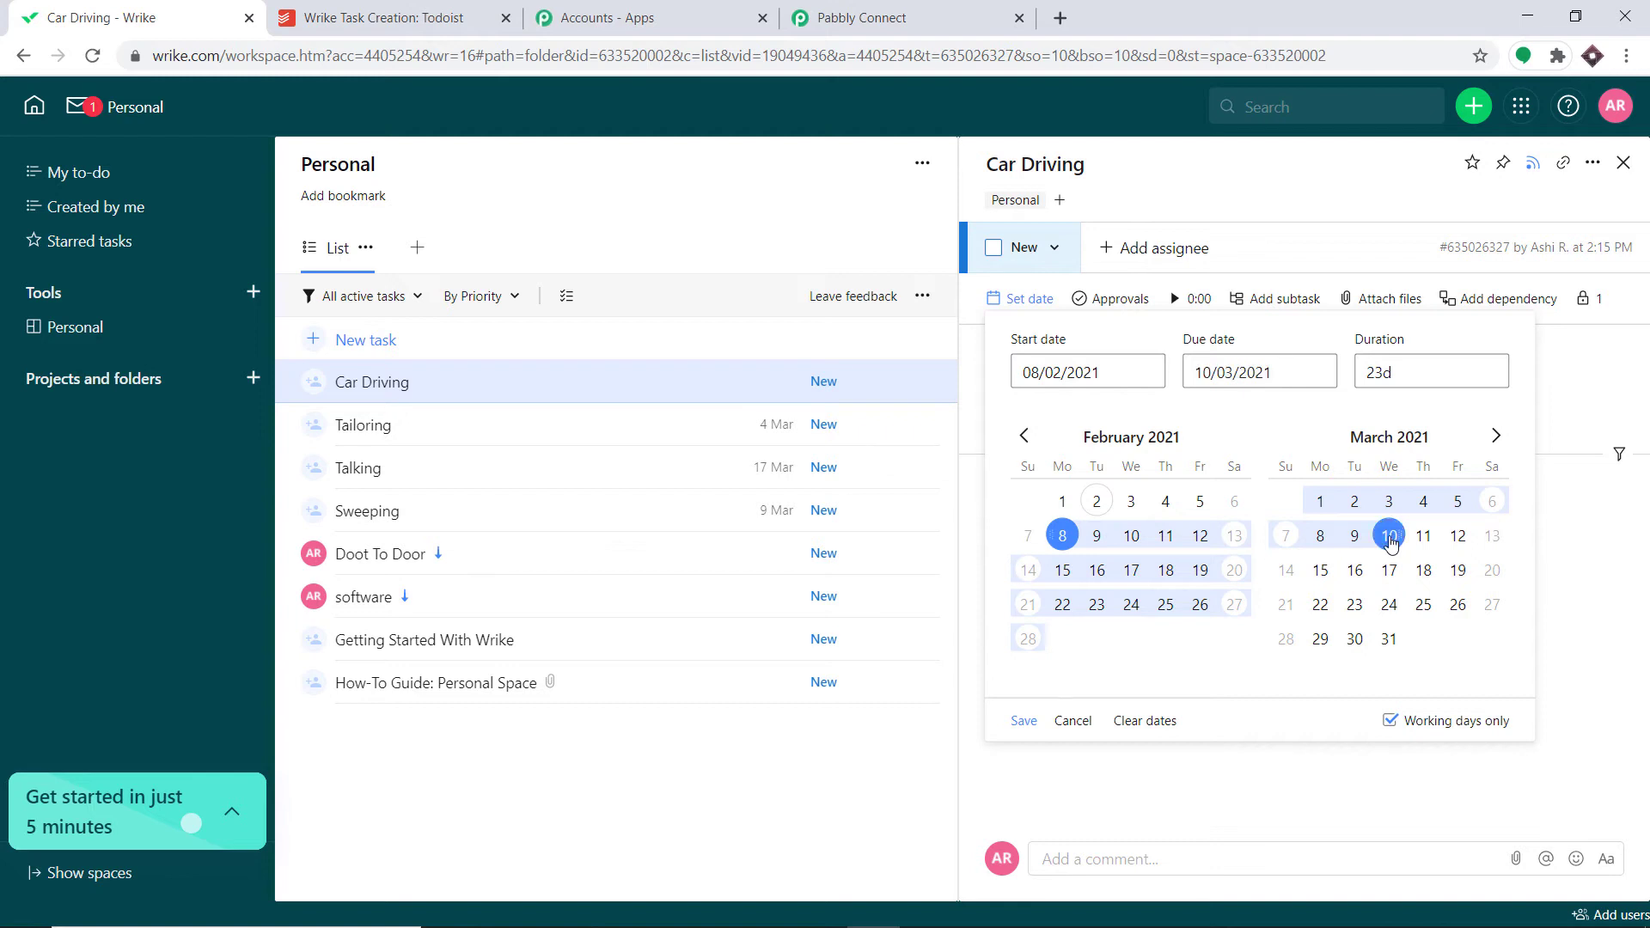
click(1023, 720)
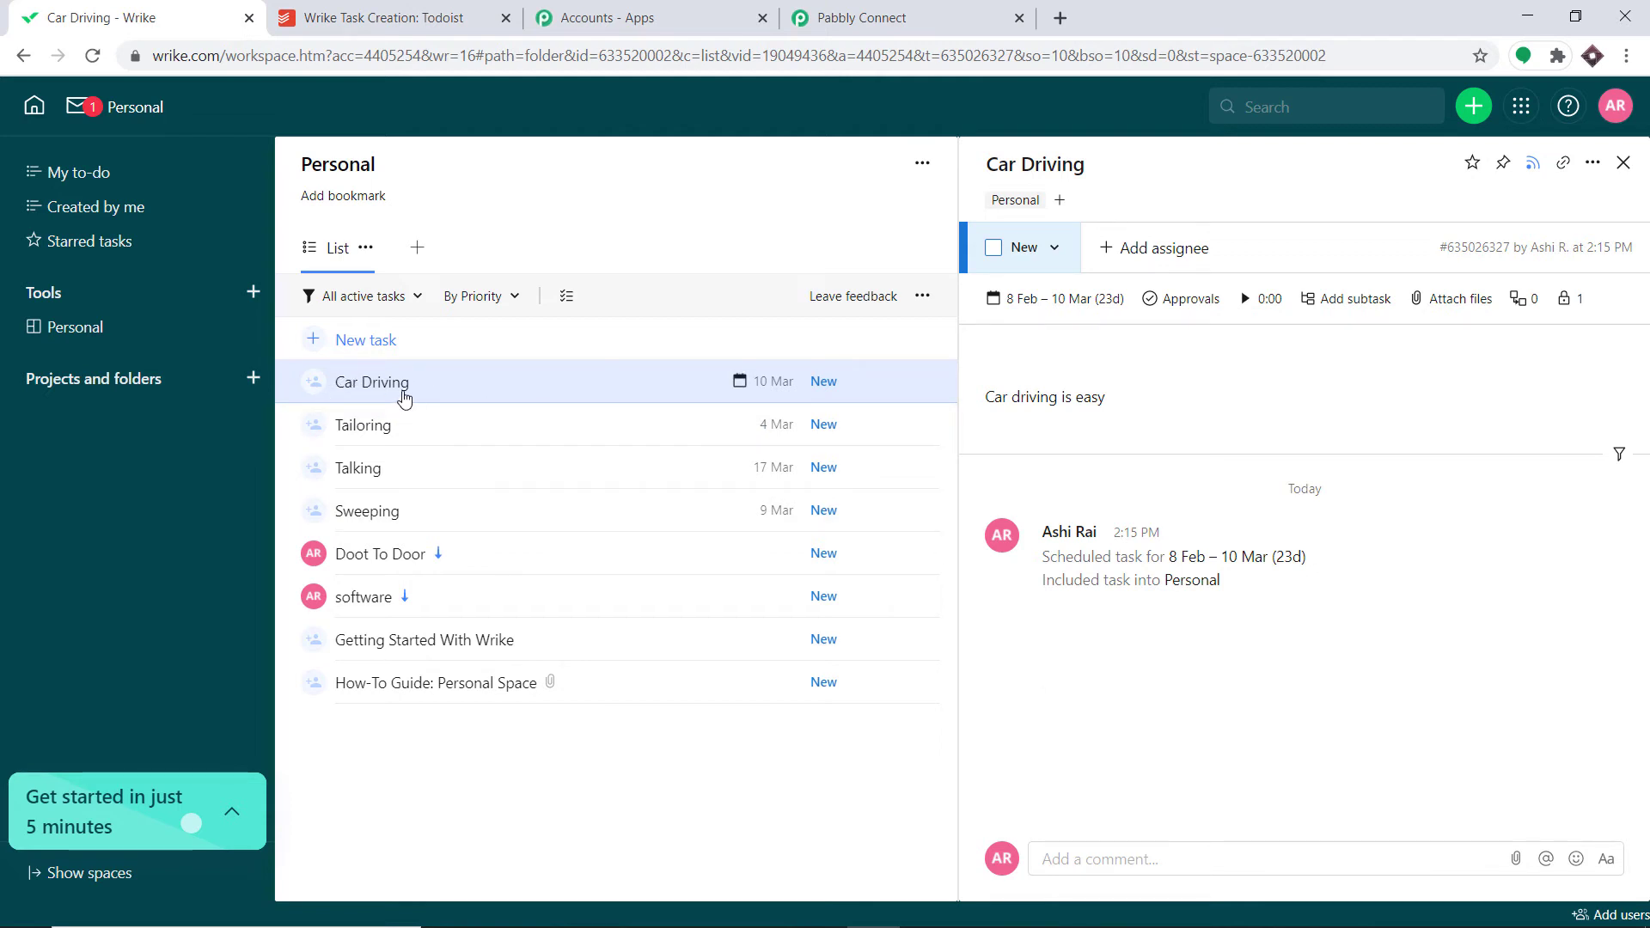
Check the Car Driving entry in Todoist's Wrike Task Creation project and compare it with the task's description in Wrike.
click(452, 14)
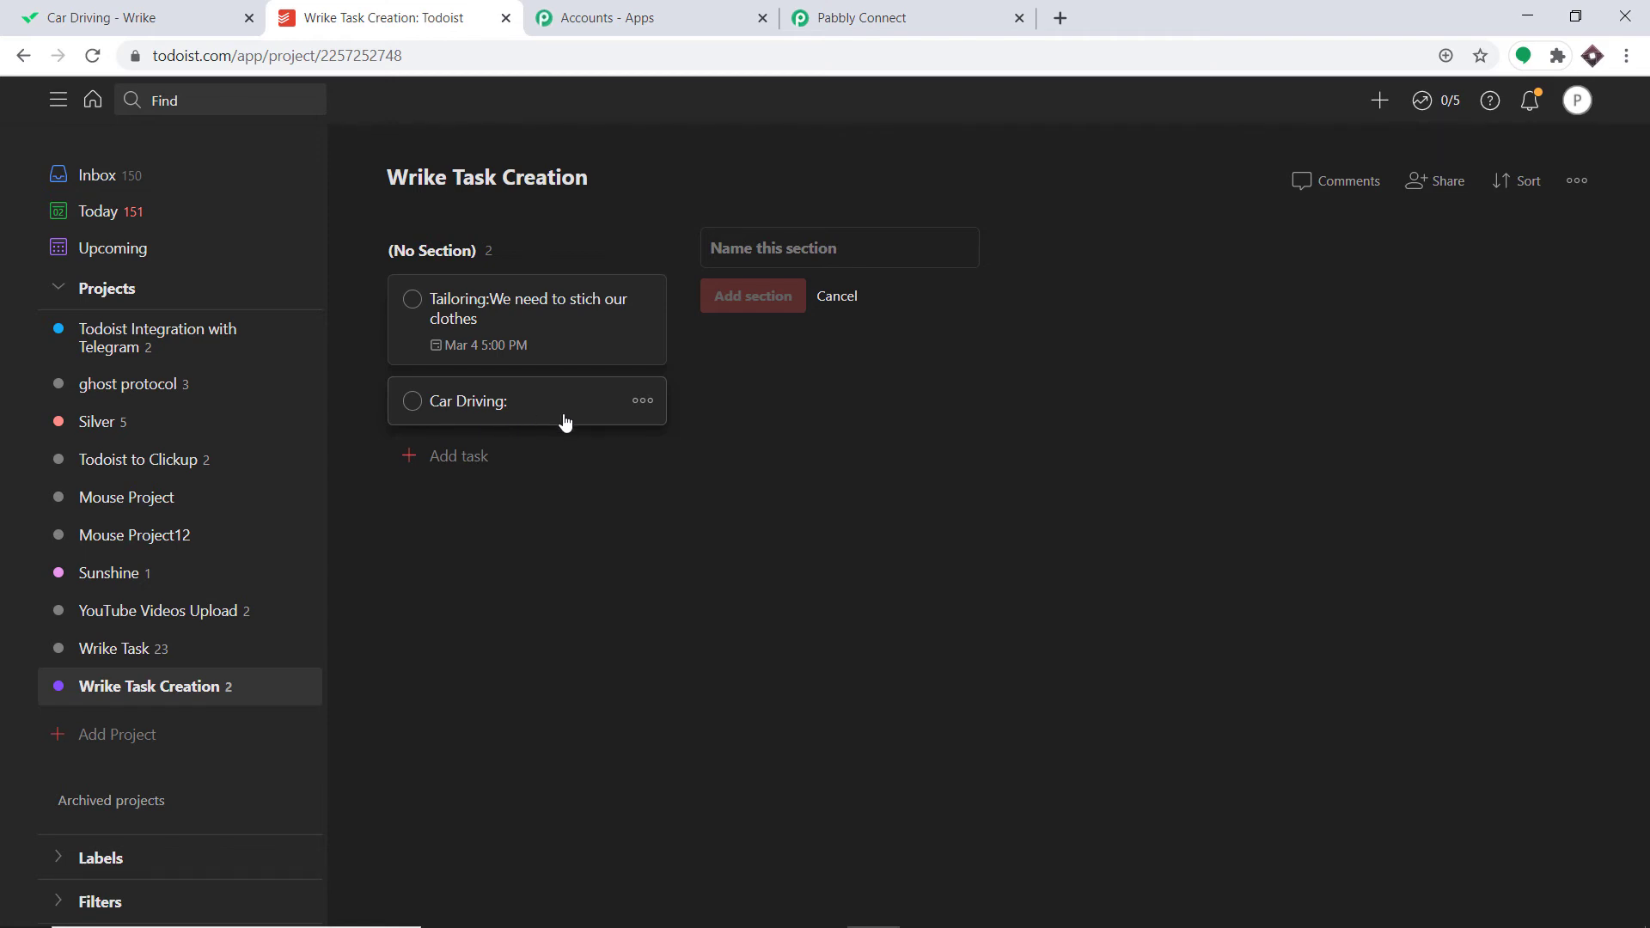
click(153, 12)
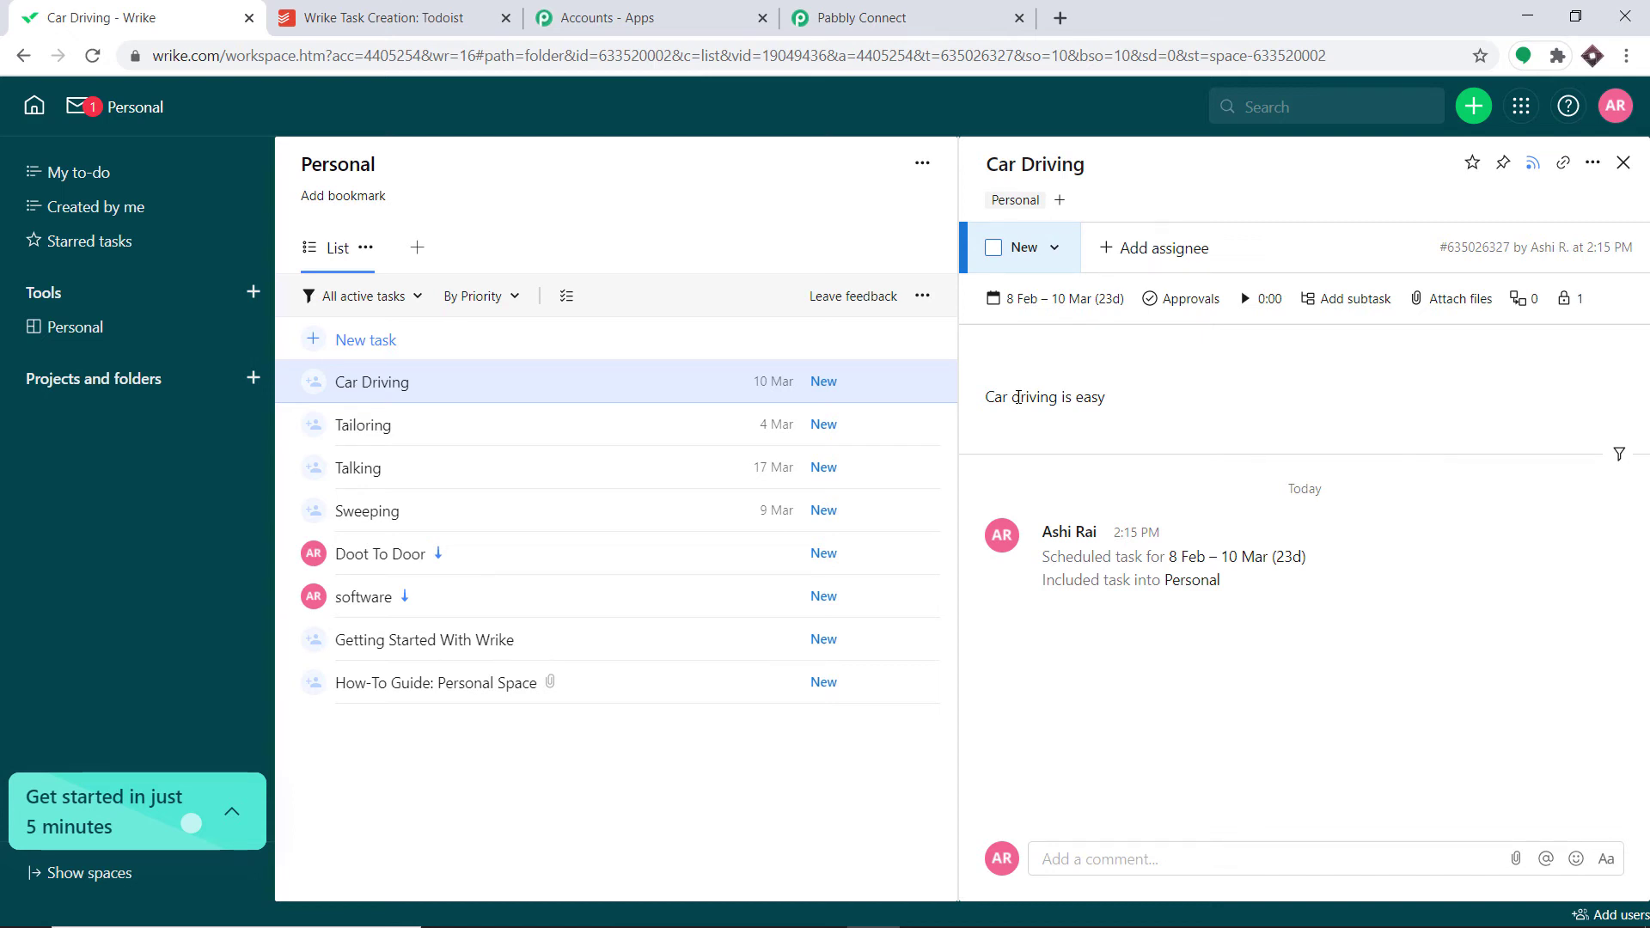
key(BackSpace)
text(d)
click(1120, 461)
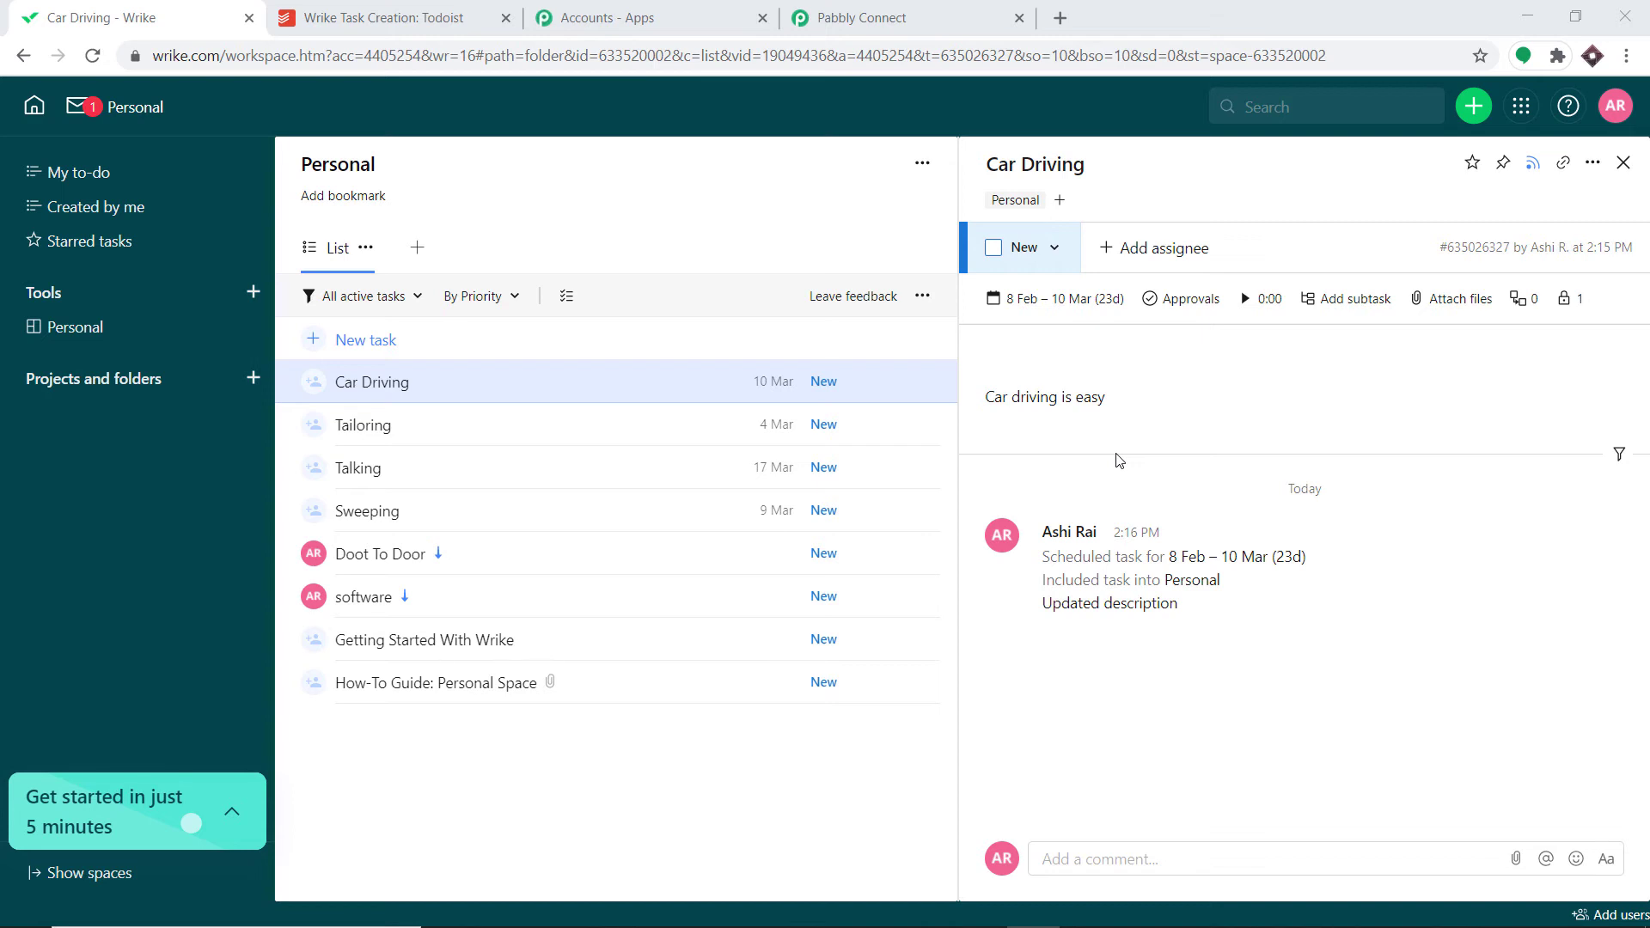
Switch to Pabbly Connect and insert a new action step between the Wrike New Task trigger and the Get Specific Task action.
click(941, 16)
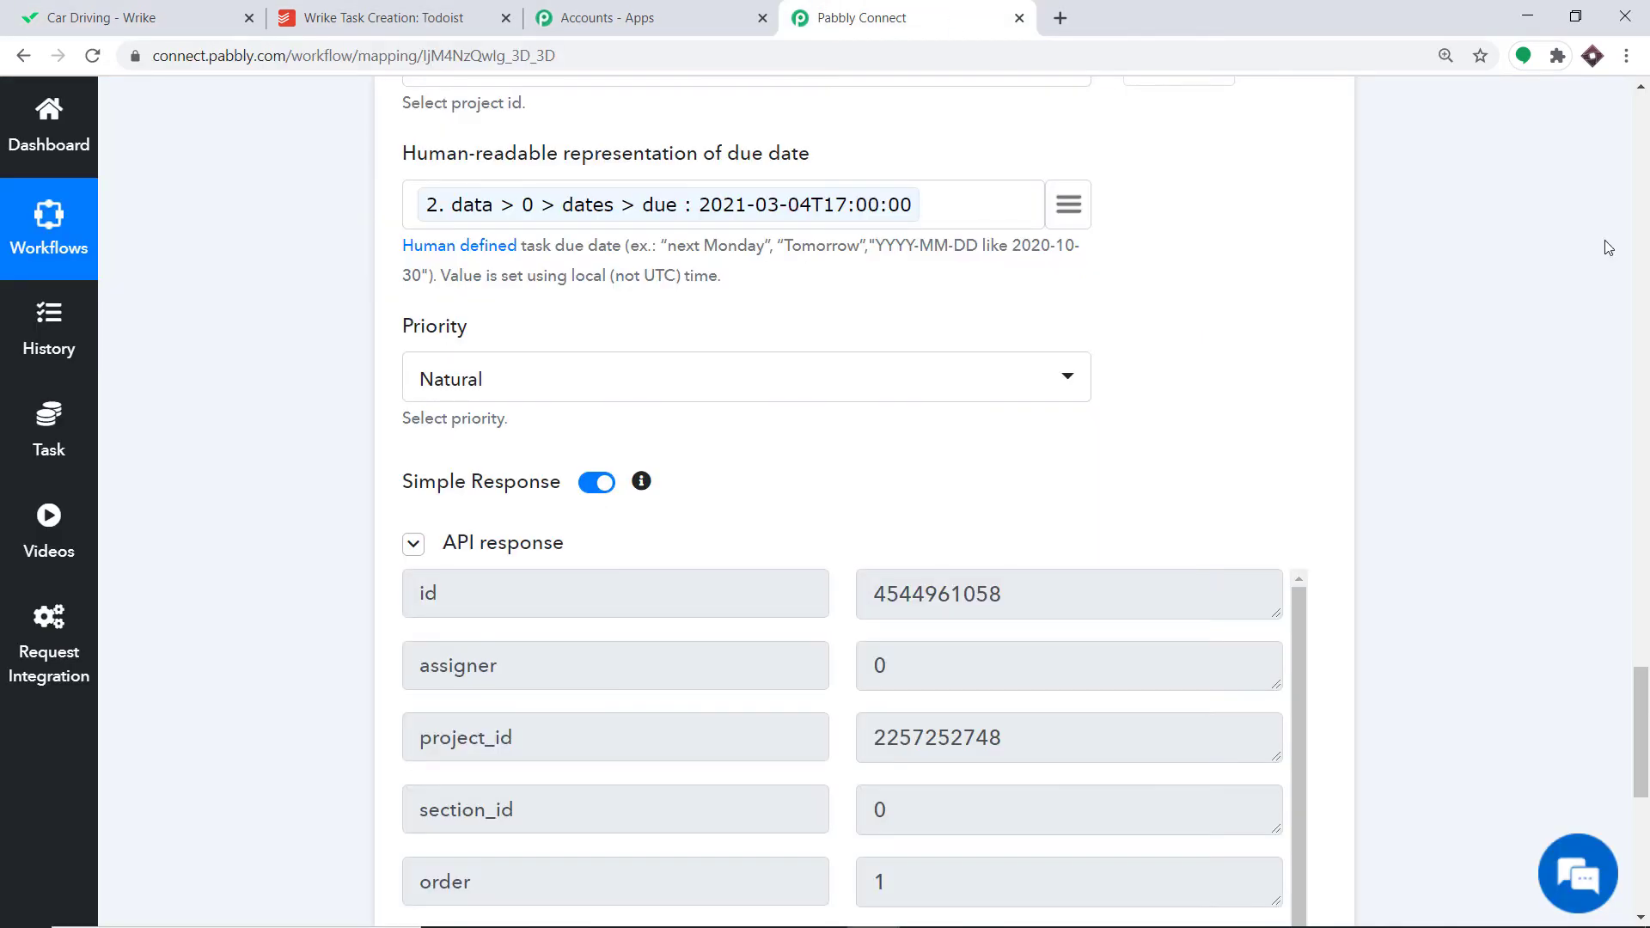
scroll(1647, 324, up, 6)
scroll(1647, 324, up, 20)
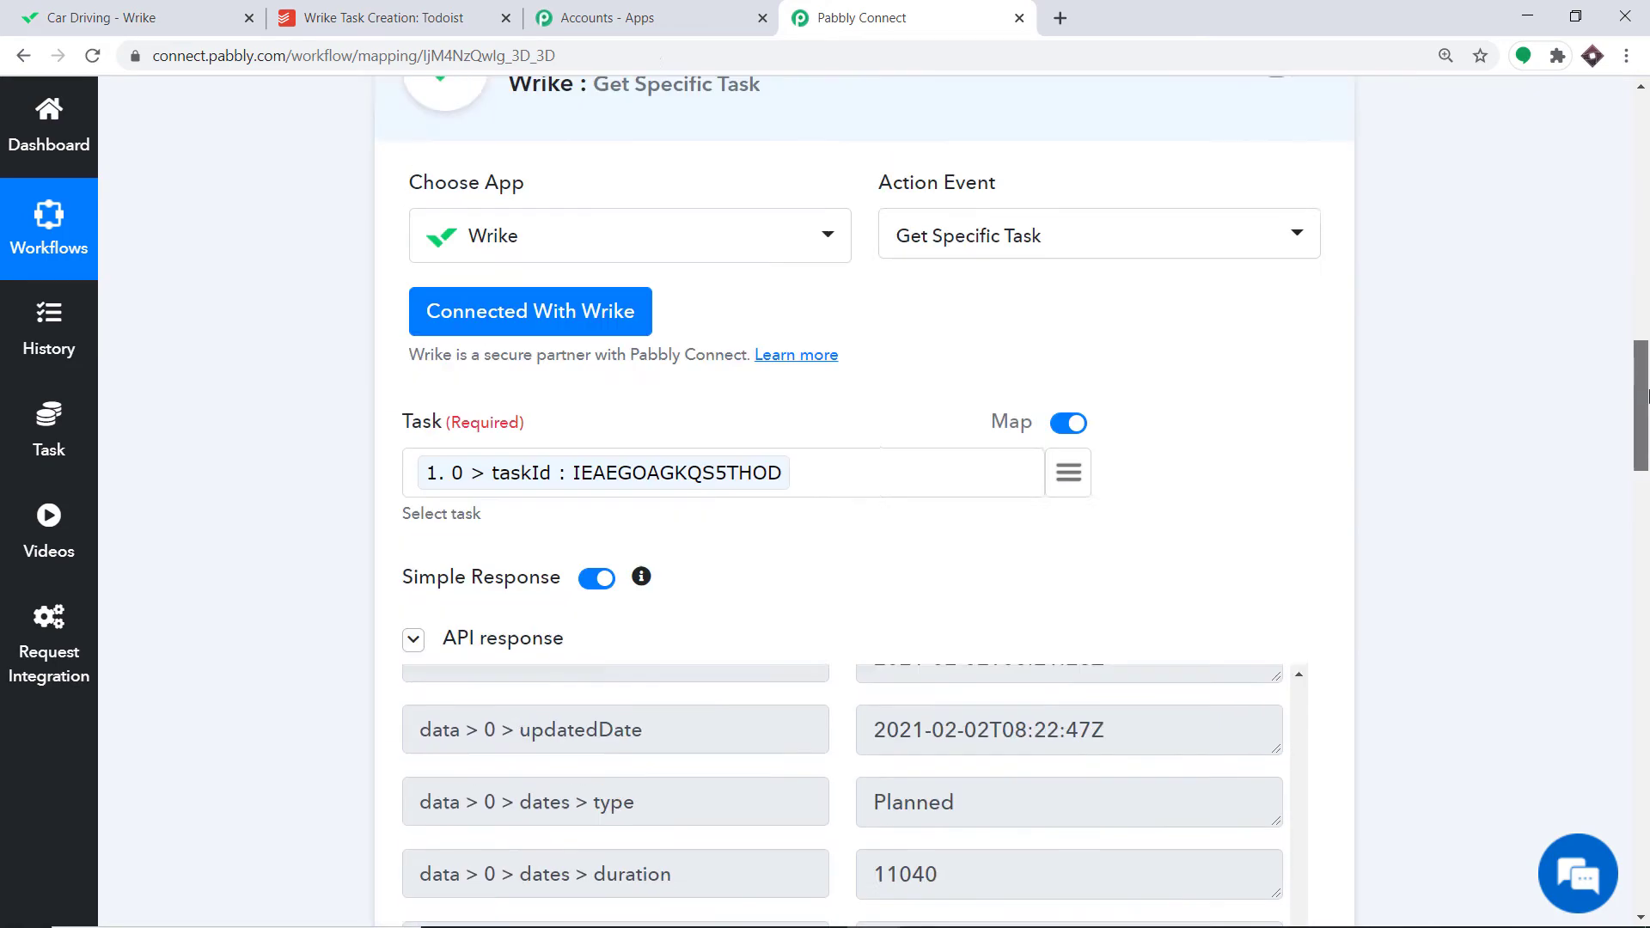
scroll(1647, 336, up, 11)
scroll(1647, 337, down, 9)
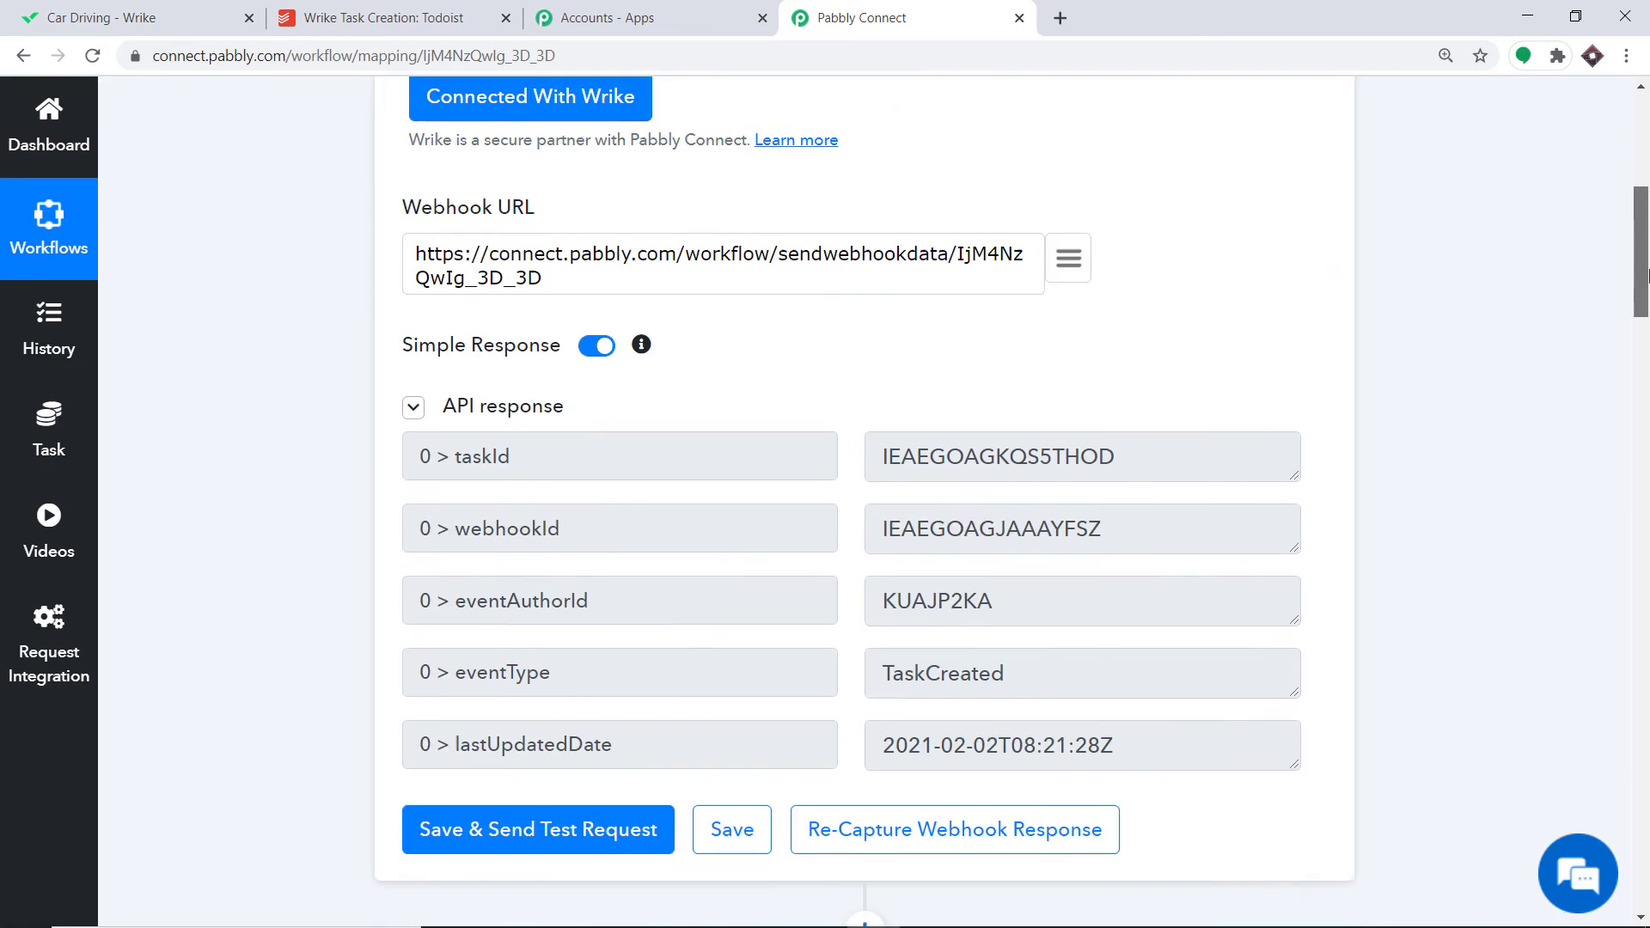
click(865, 483)
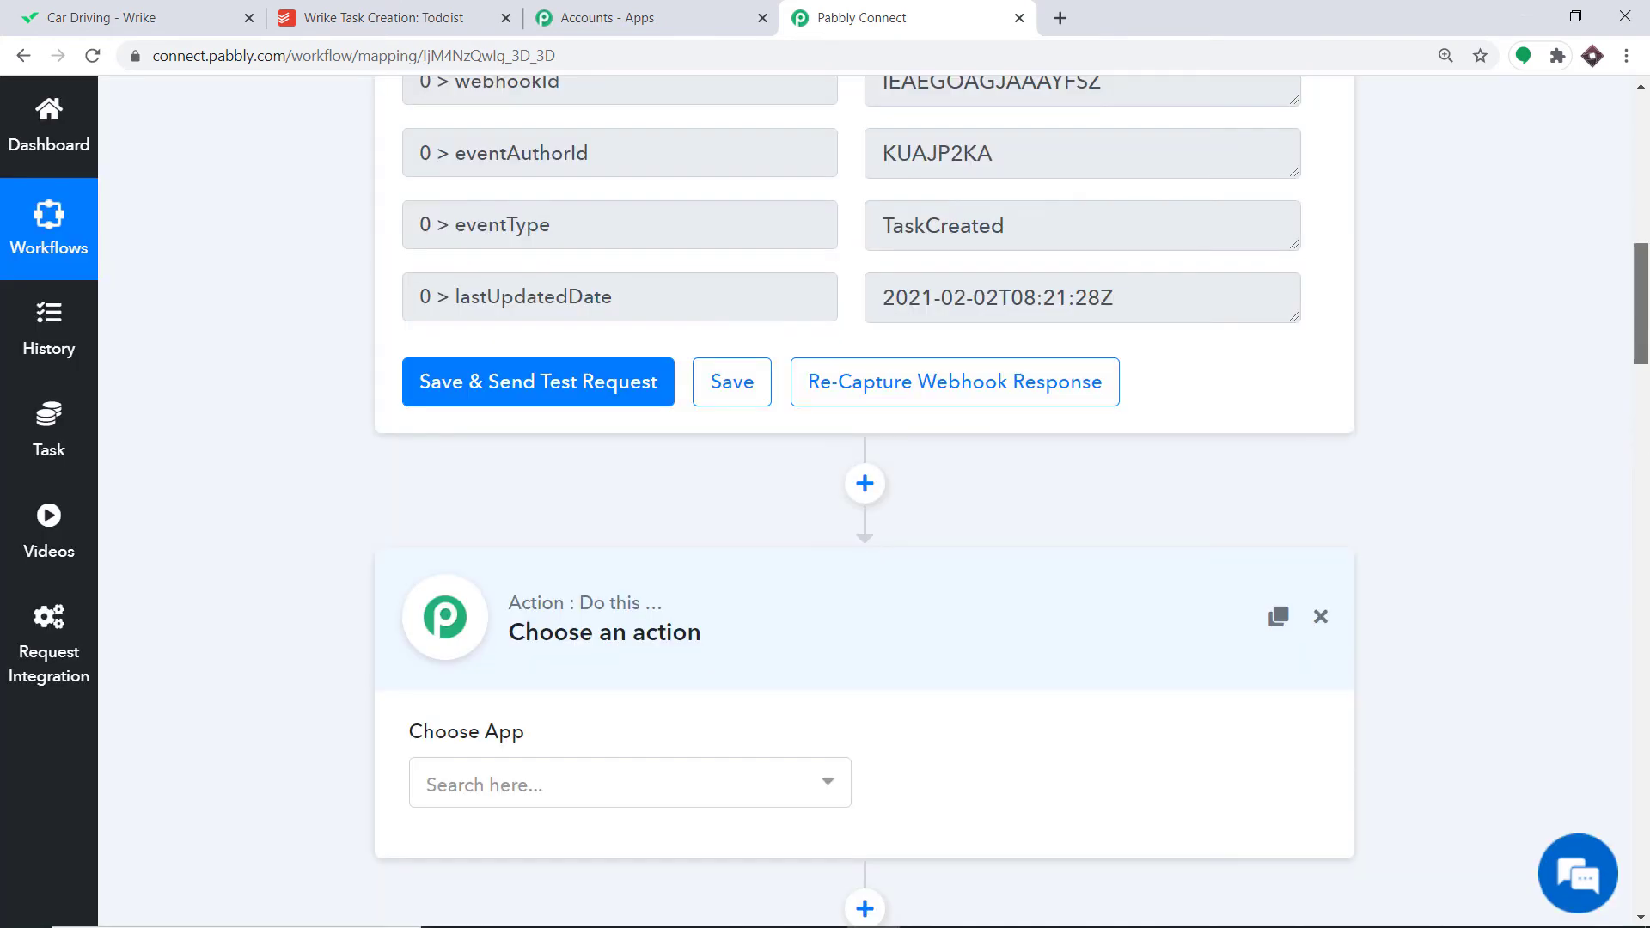
Set up the new action as a Delay of 2 minutes, then save it and send a test request.
scroll(1647, 391, down, 5)
scroll(1647, 392, up, 2)
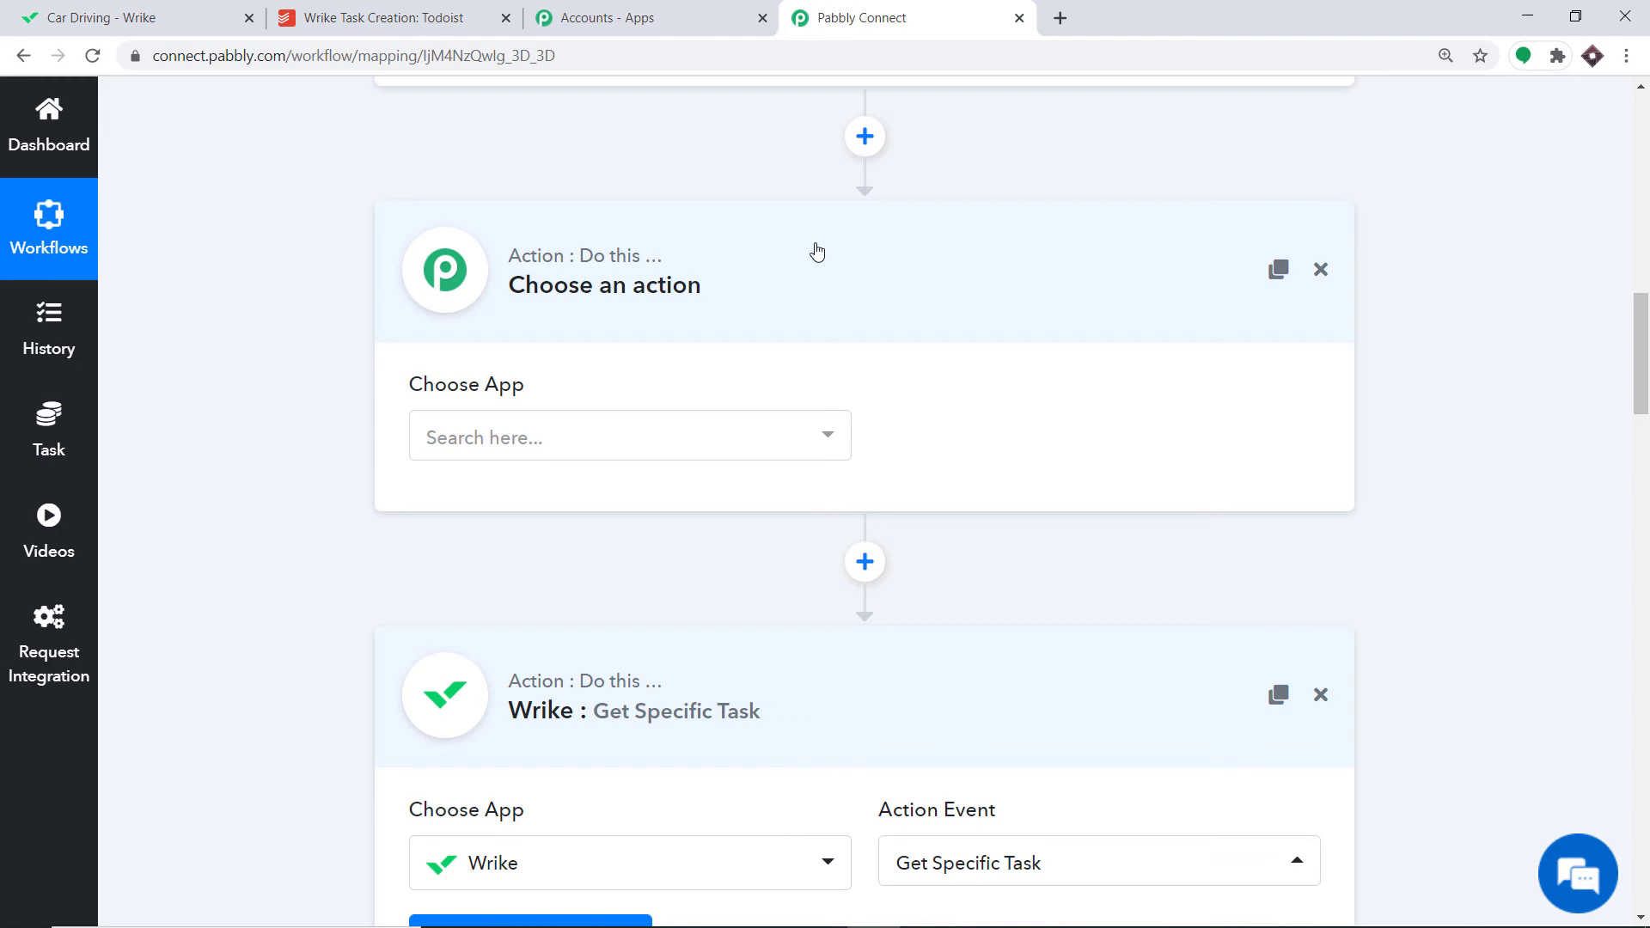
click(527, 444)
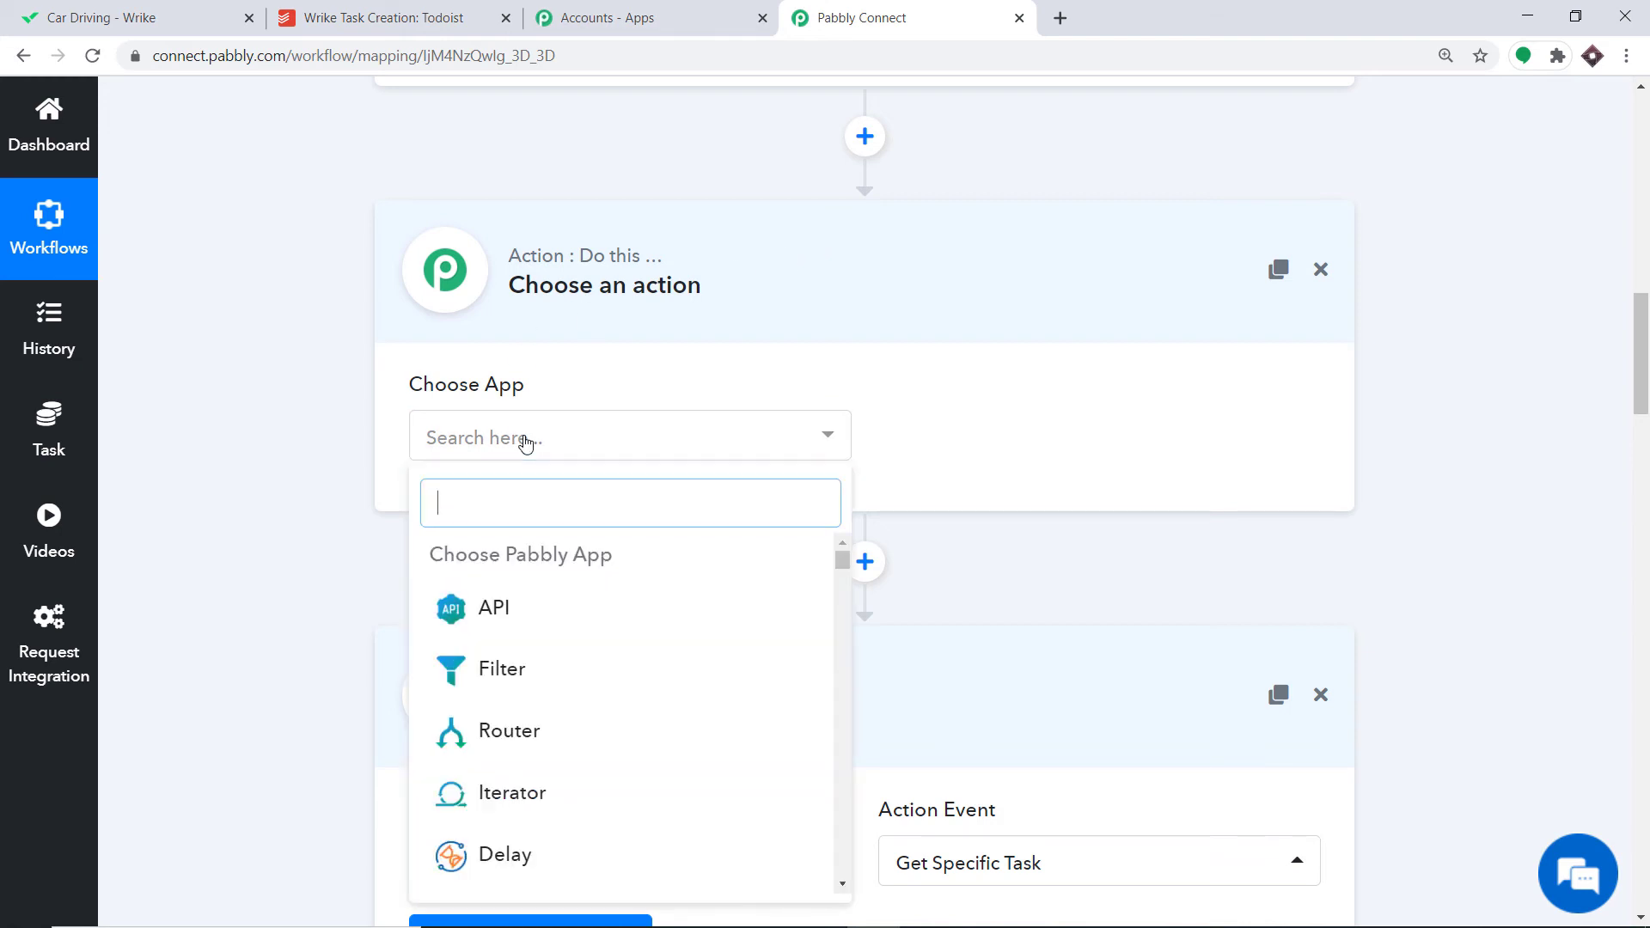
text(delay)
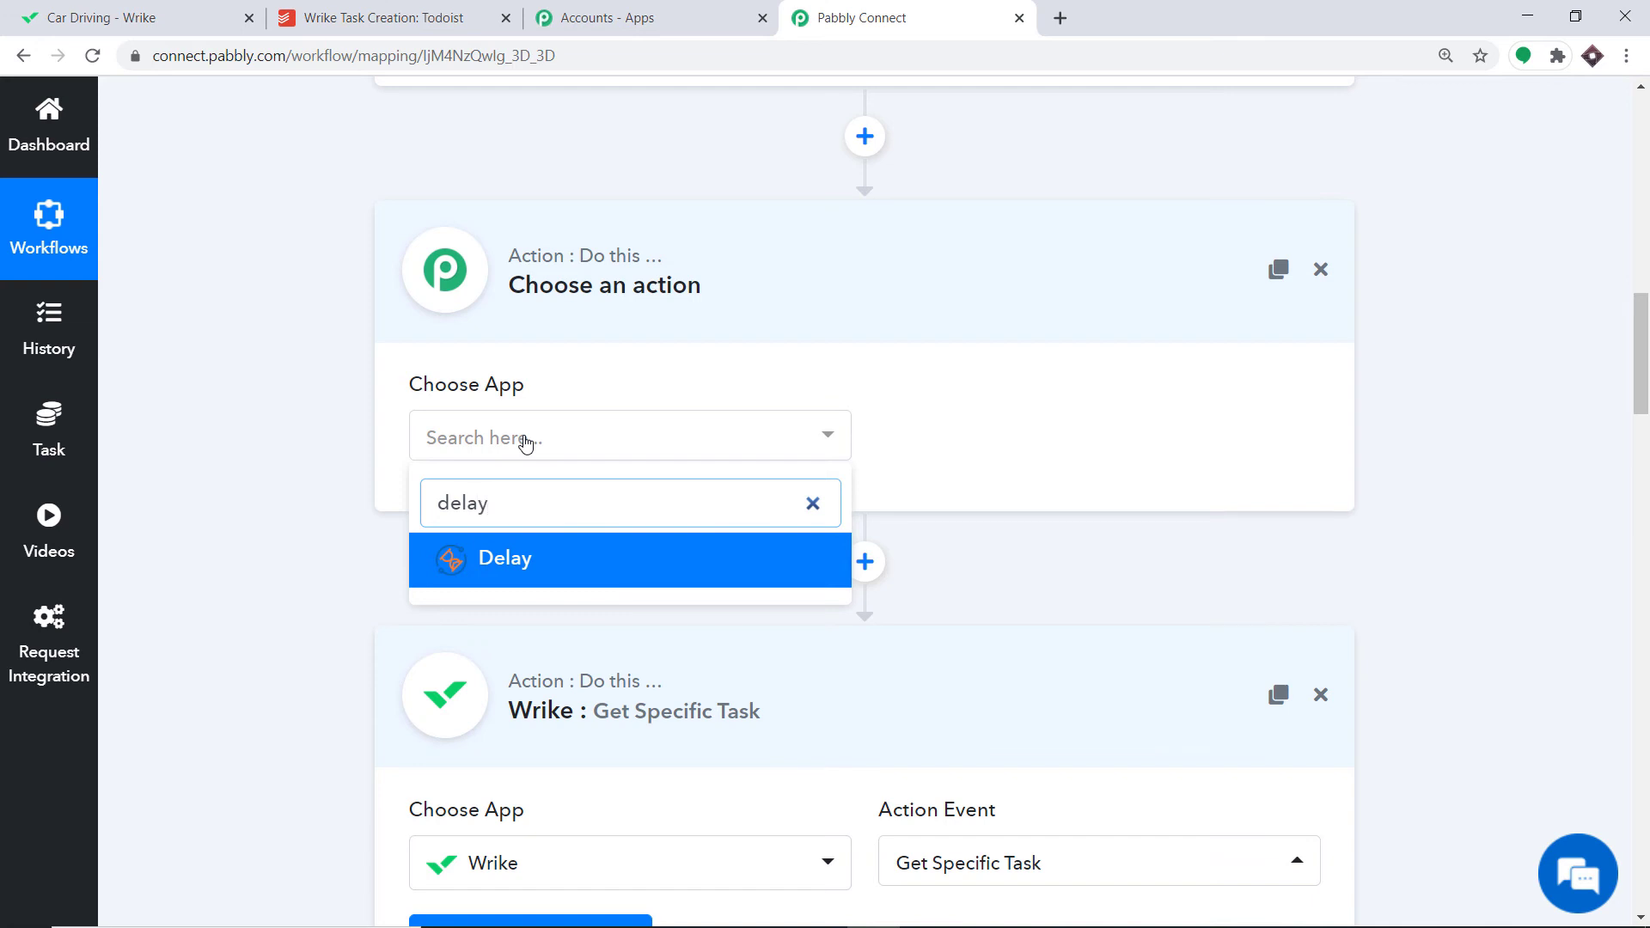
key(Return)
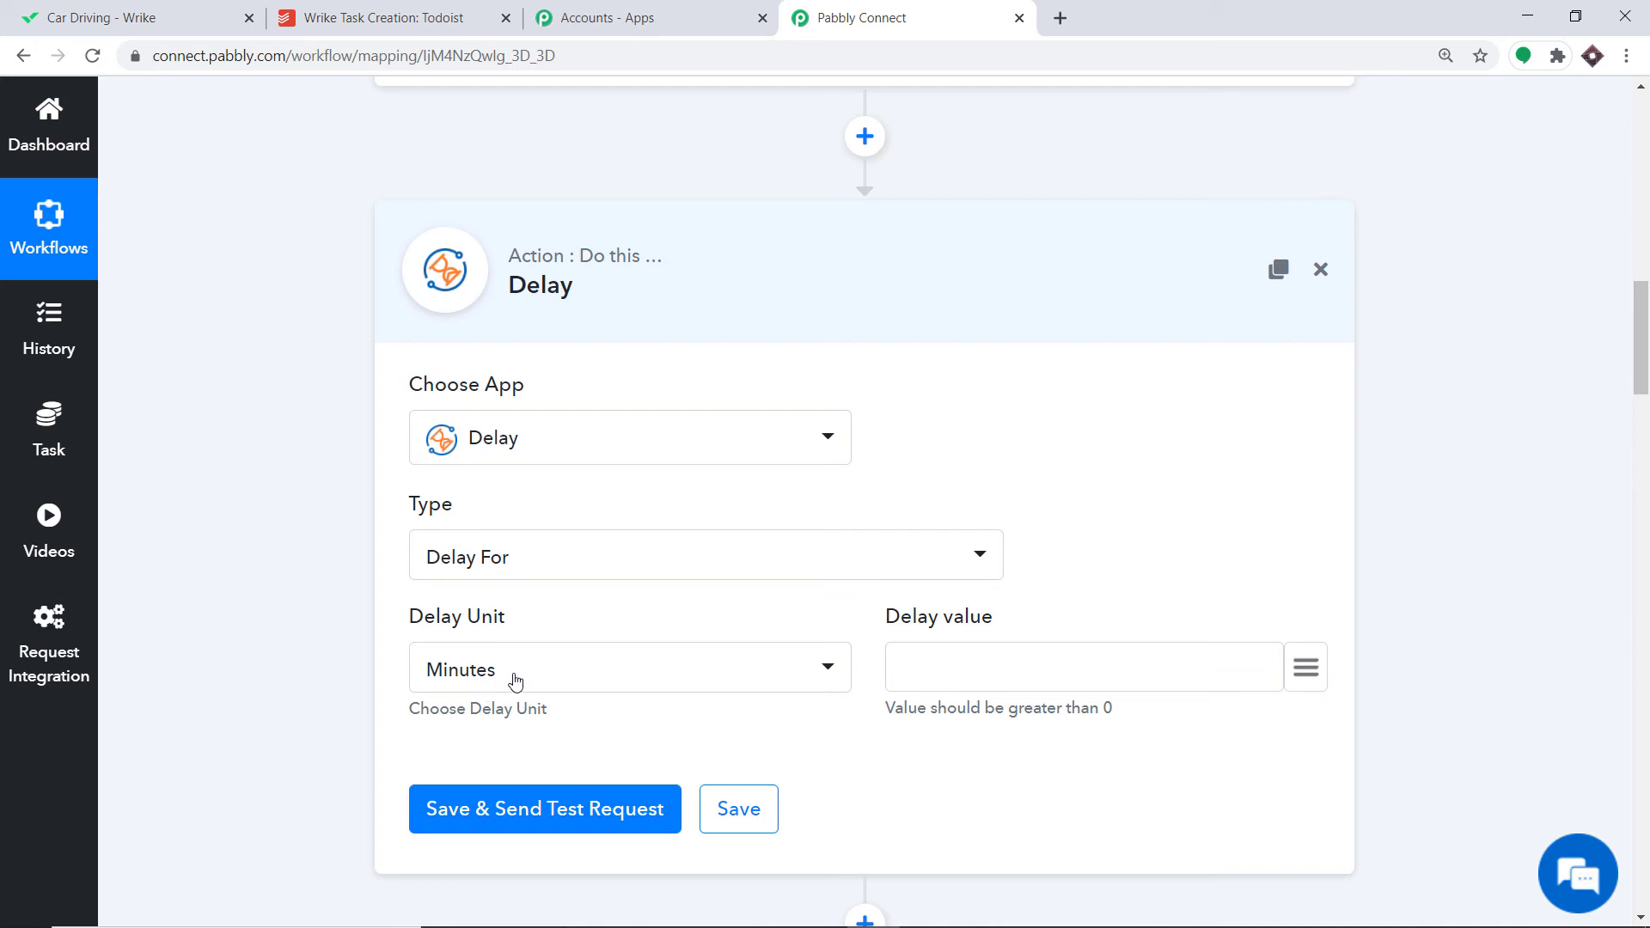
text(2)
click(508, 810)
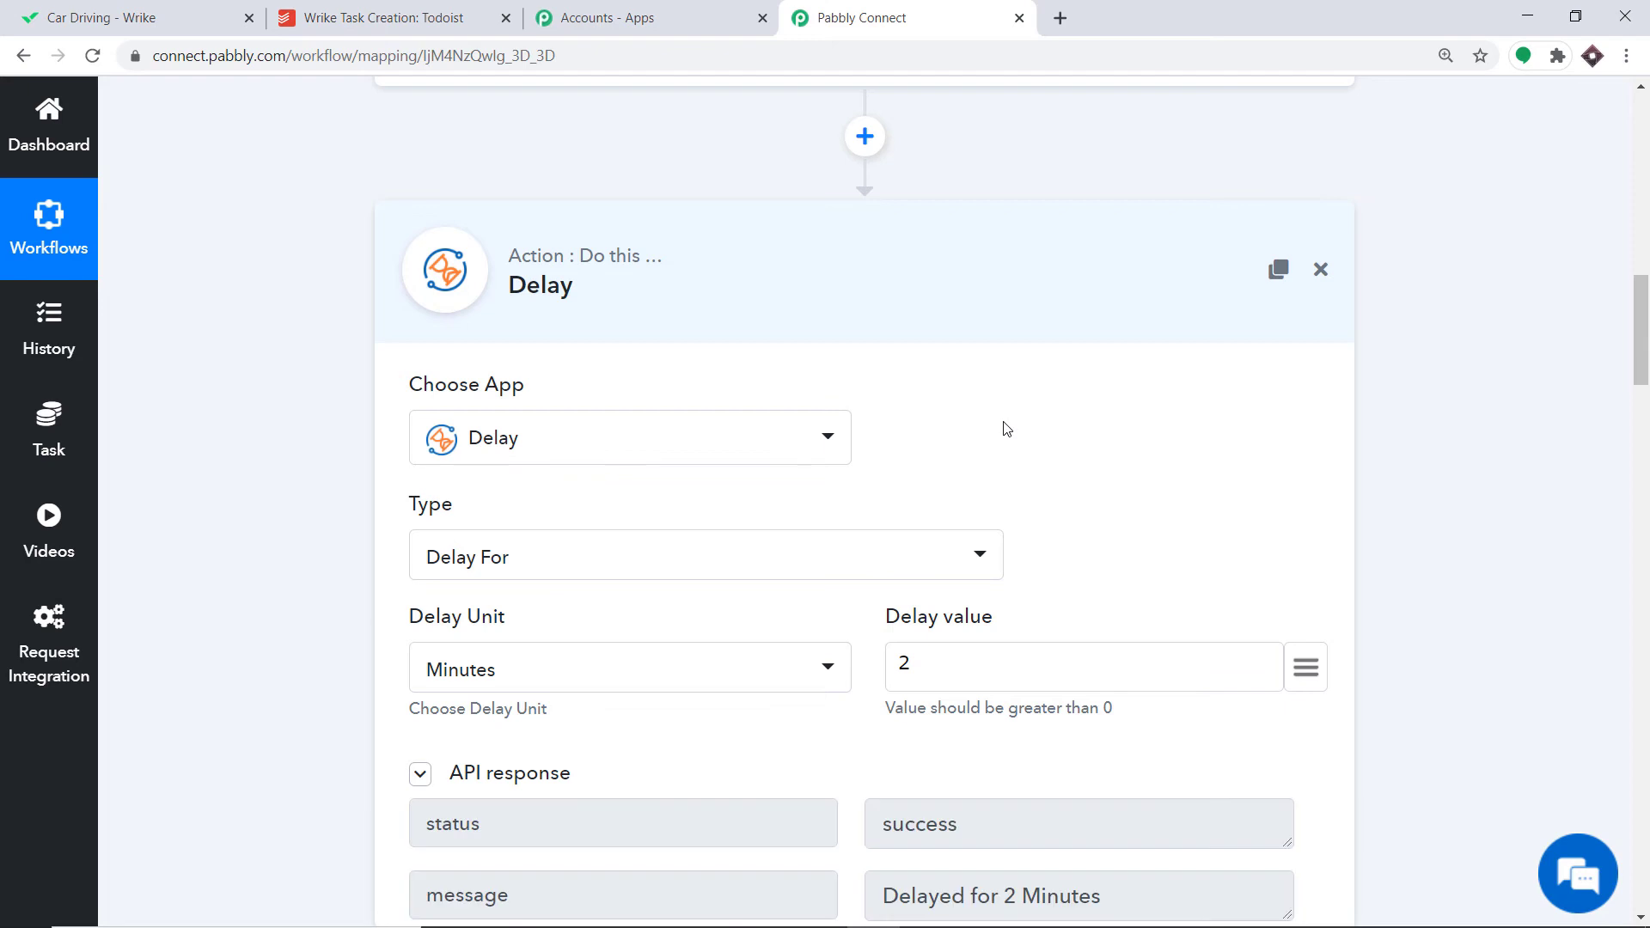
Review the Delay step's response and the following workflow steps, and look back at the Car Driving task in Wrike.
drag(1642, 338, 1645, 404)
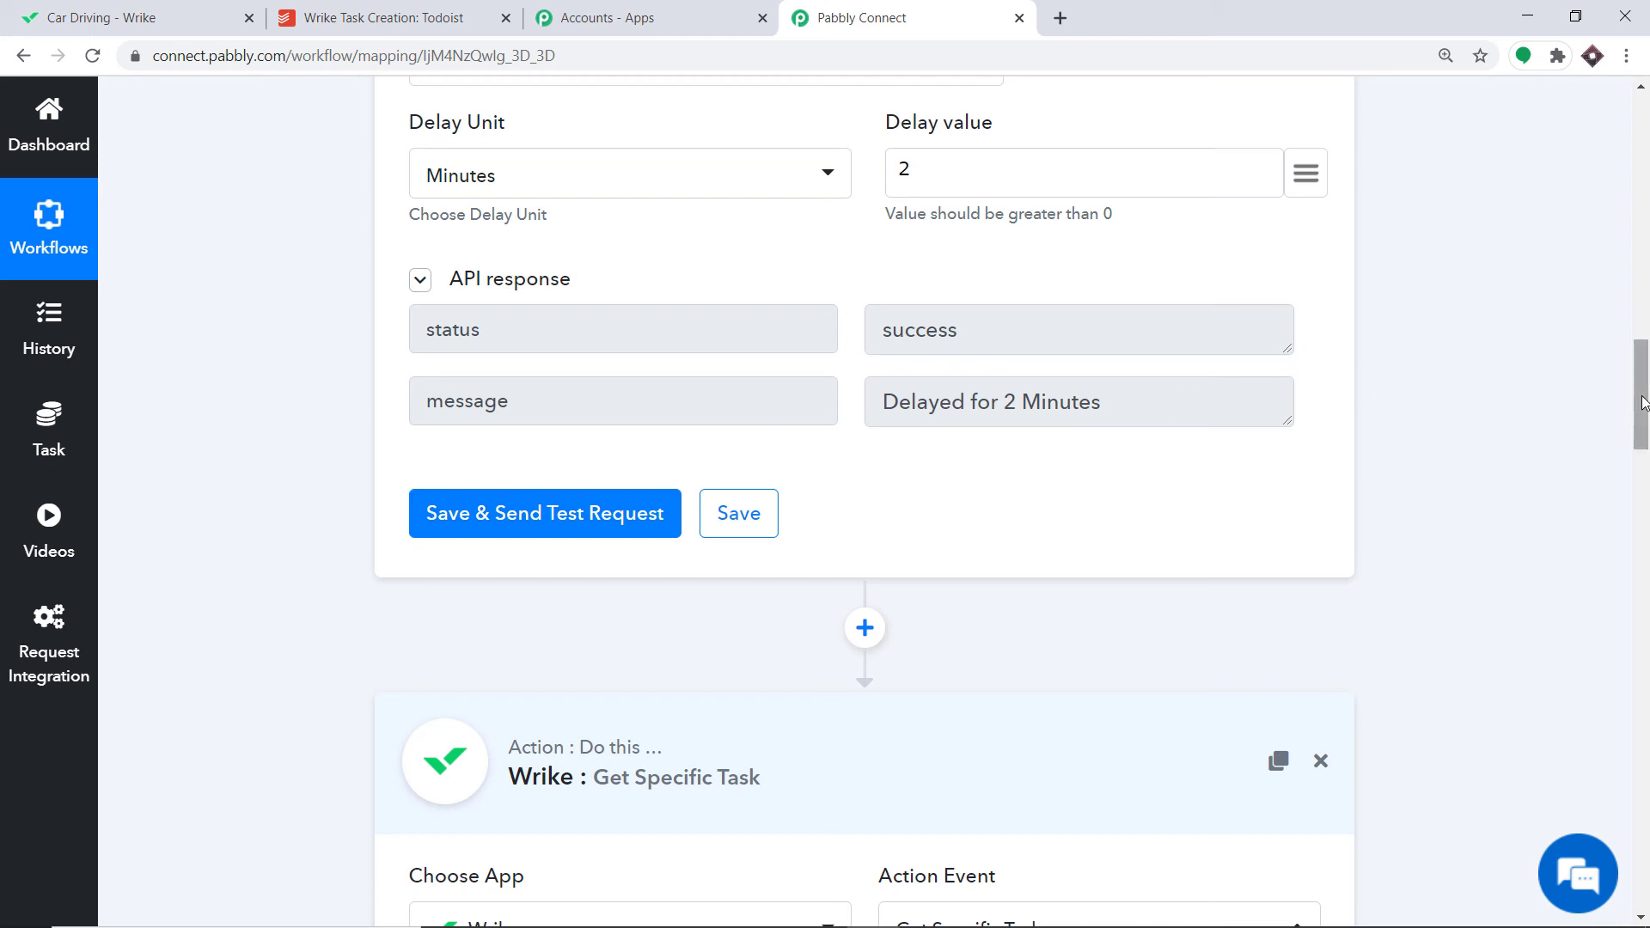
click(103, 18)
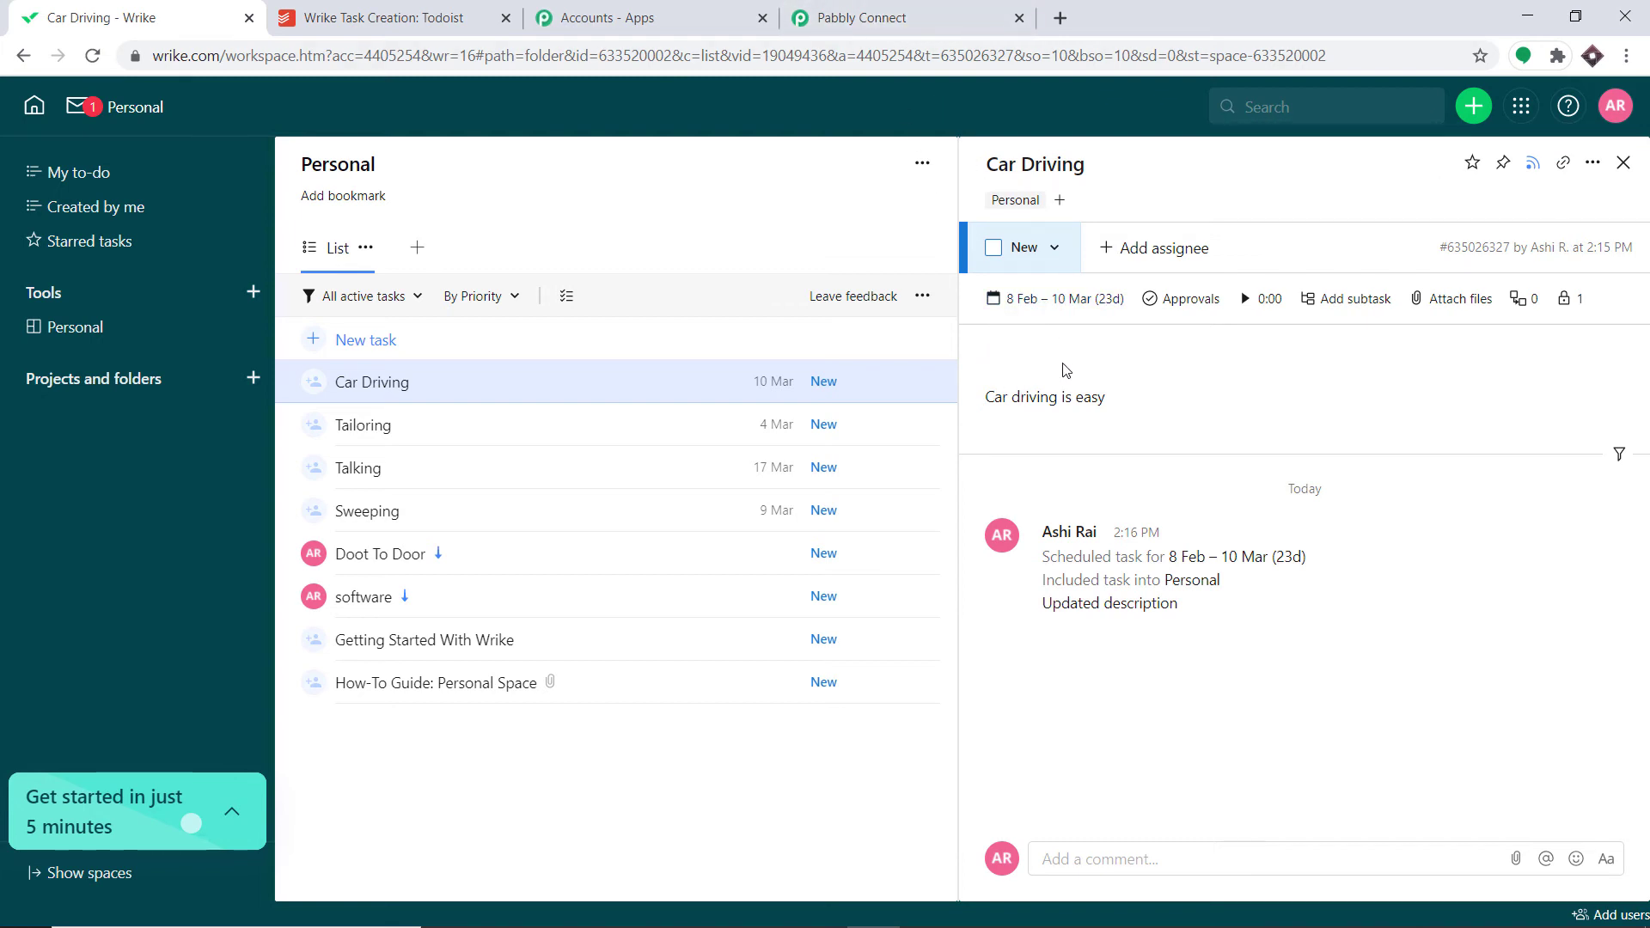
click(868, 8)
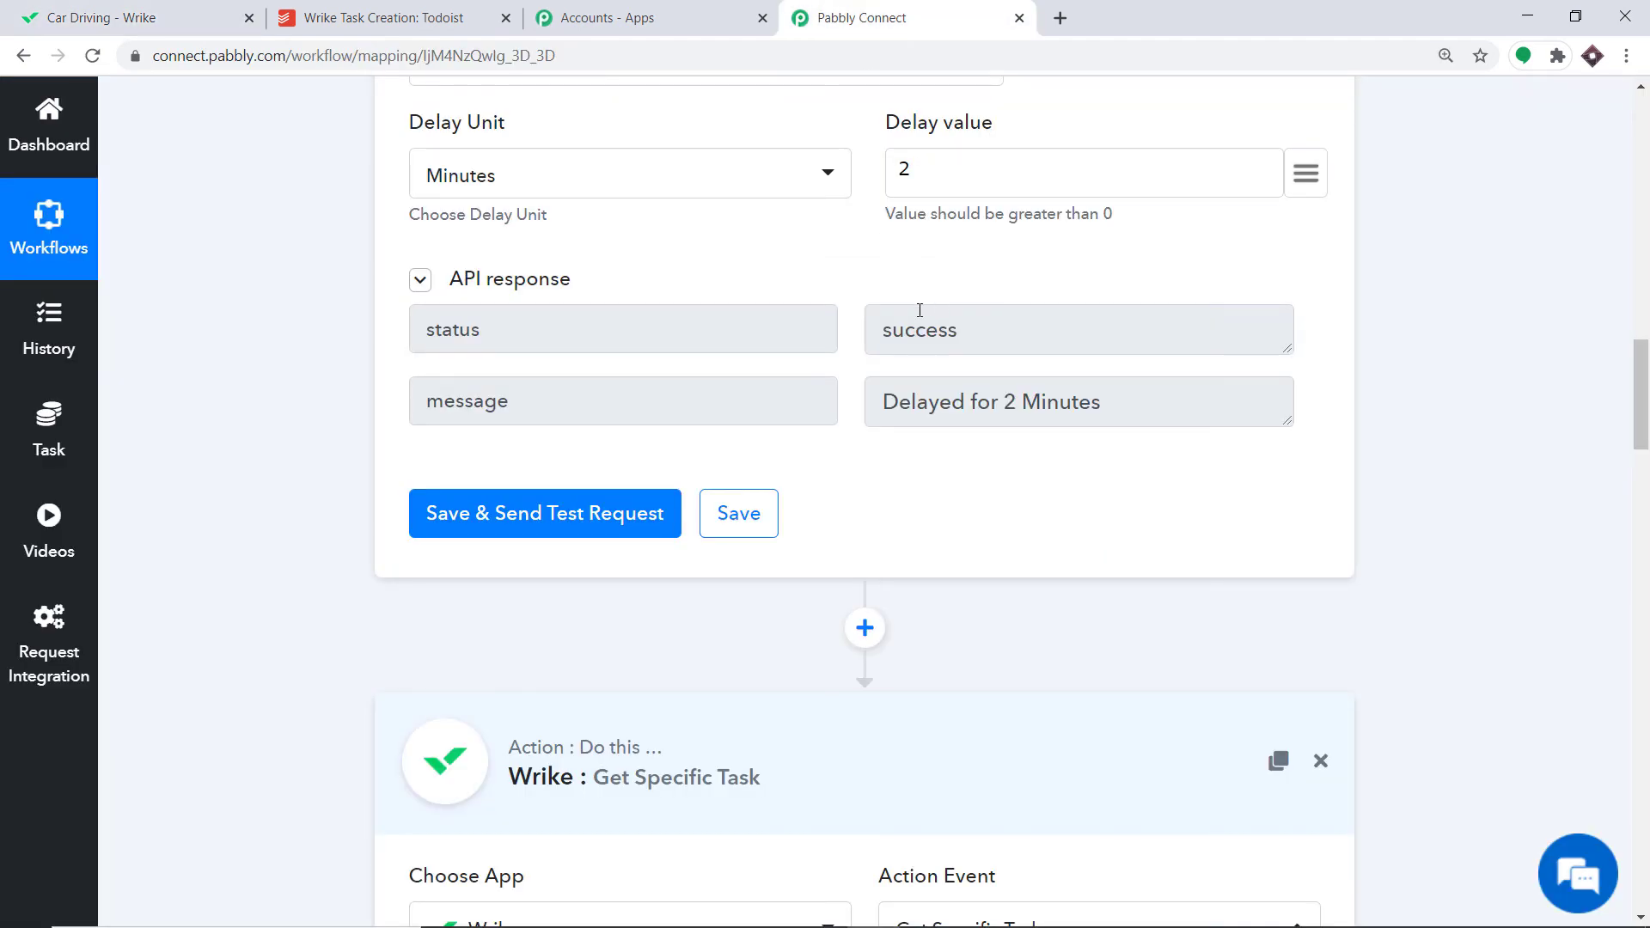
scroll(989, 301, down, 5)
scroll(928, 343, down, 5)
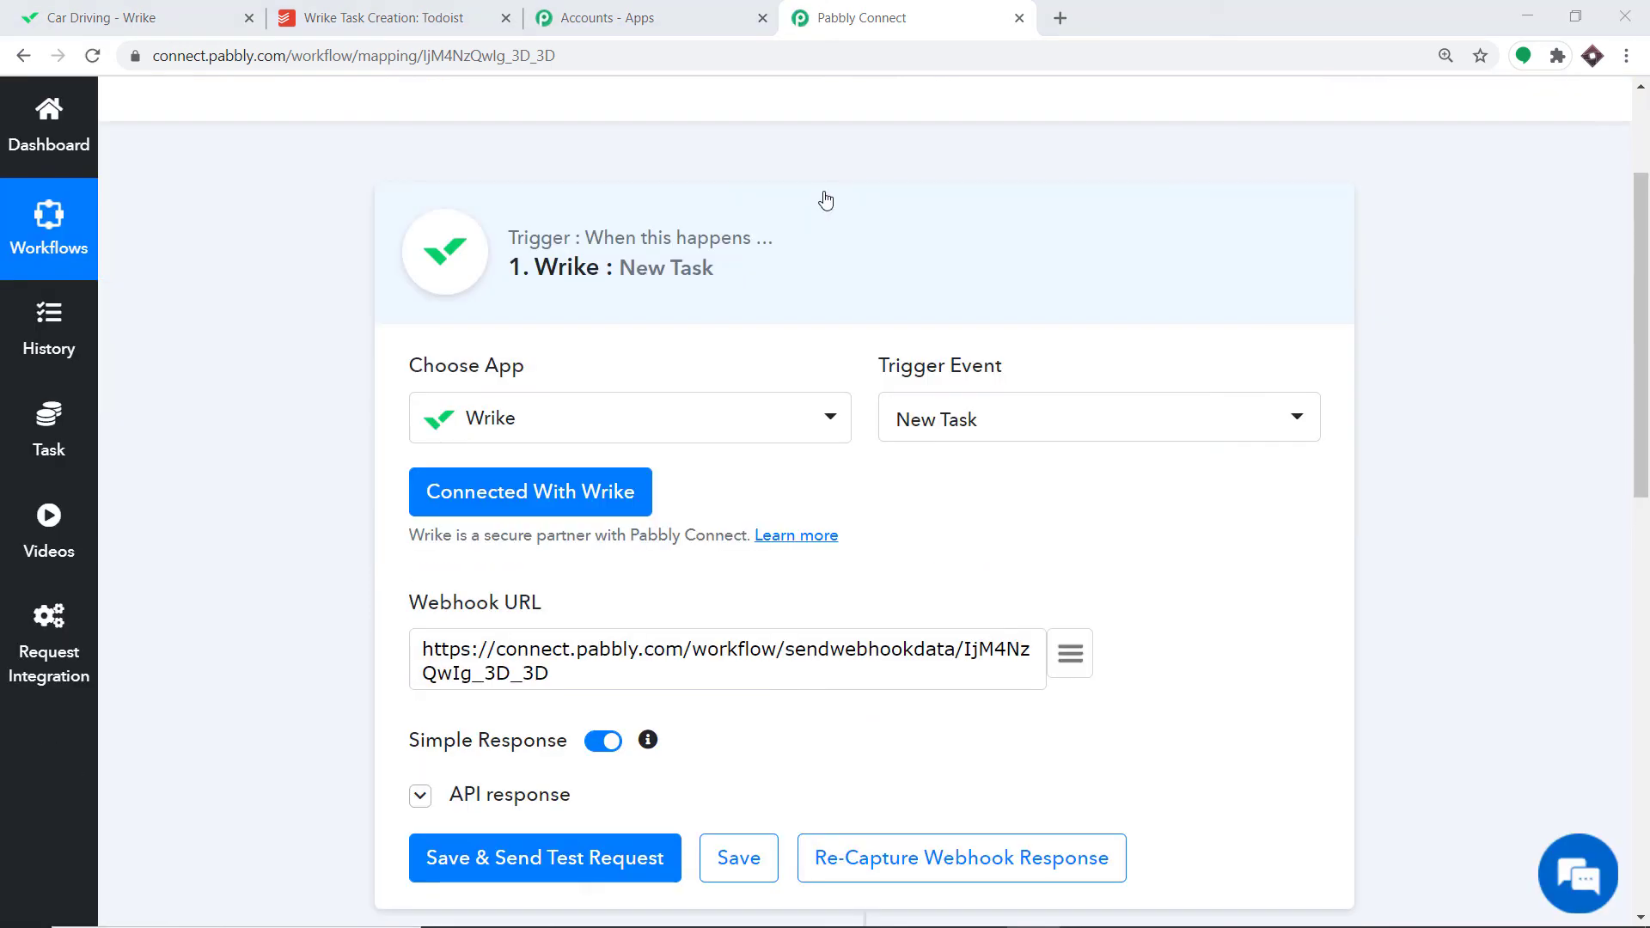
Switch to Wrike and create a Personal task titled "Play Cricket" with the description "Playing cricket is fun".
click(107, 9)
click(368, 342)
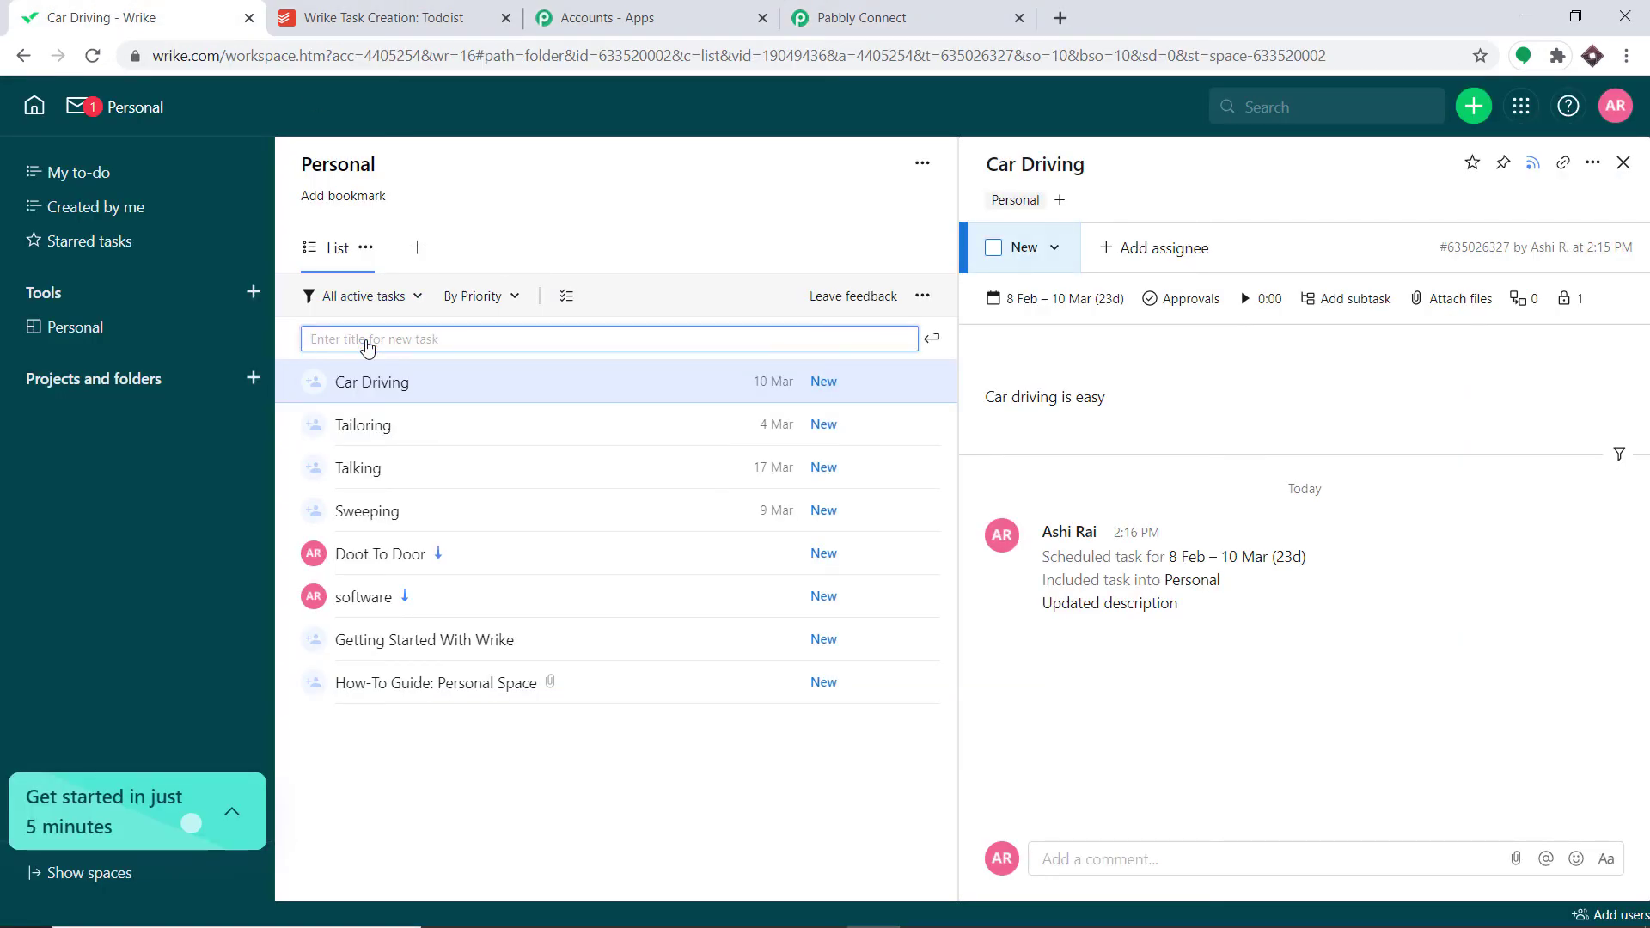
text(Play Cricket)
click(931, 339)
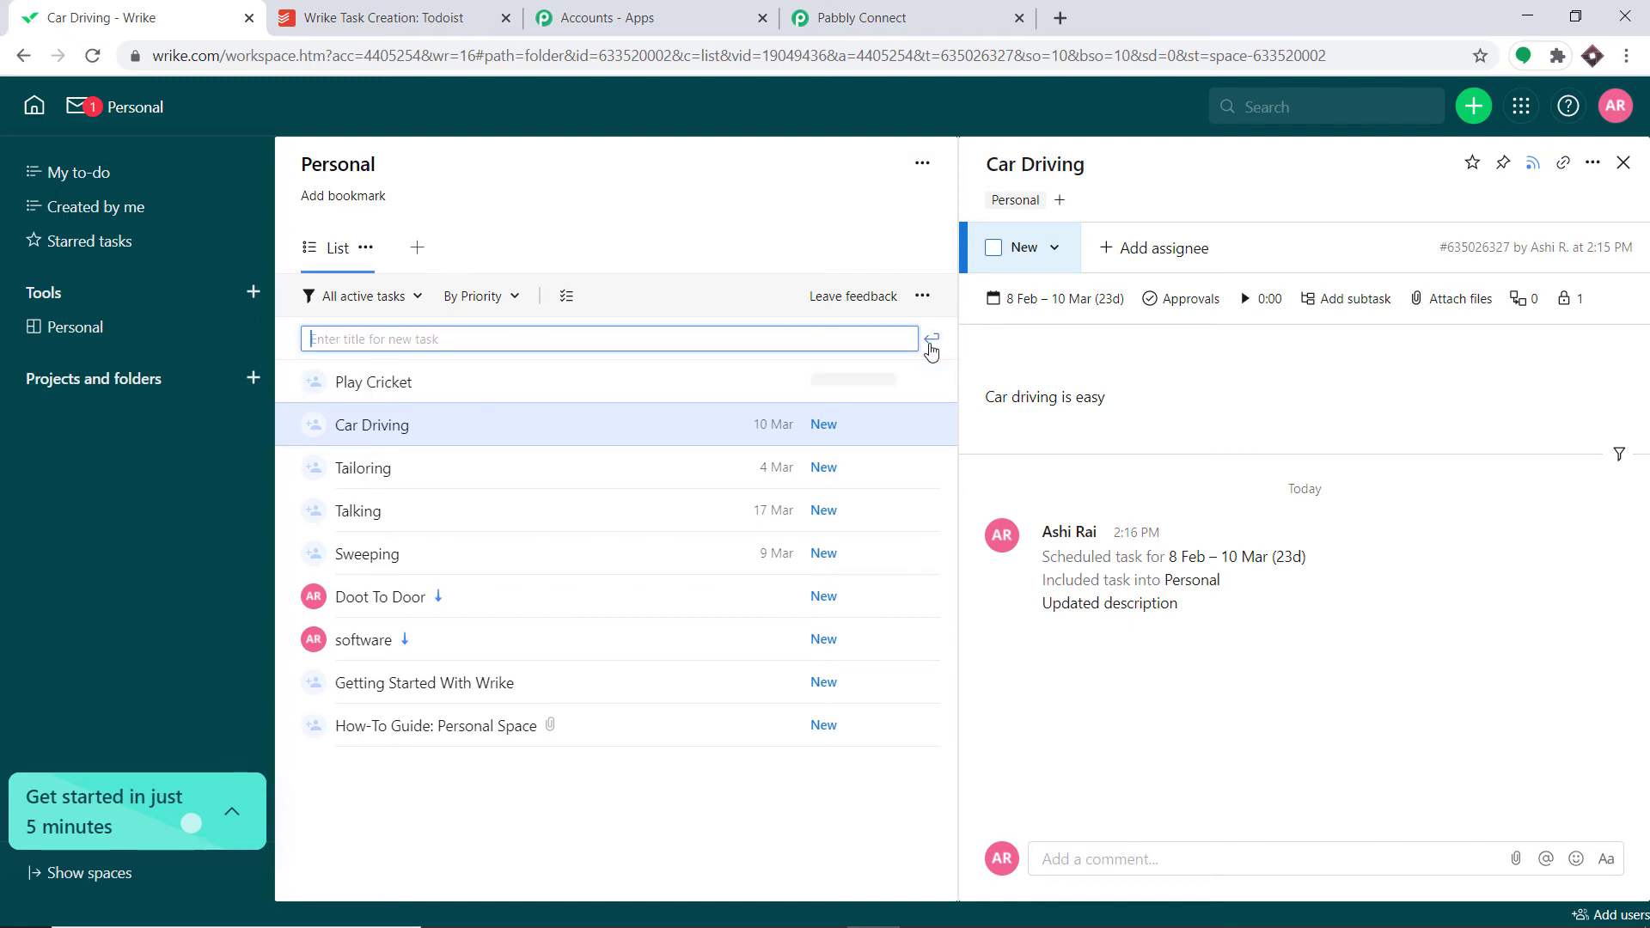
click(646, 383)
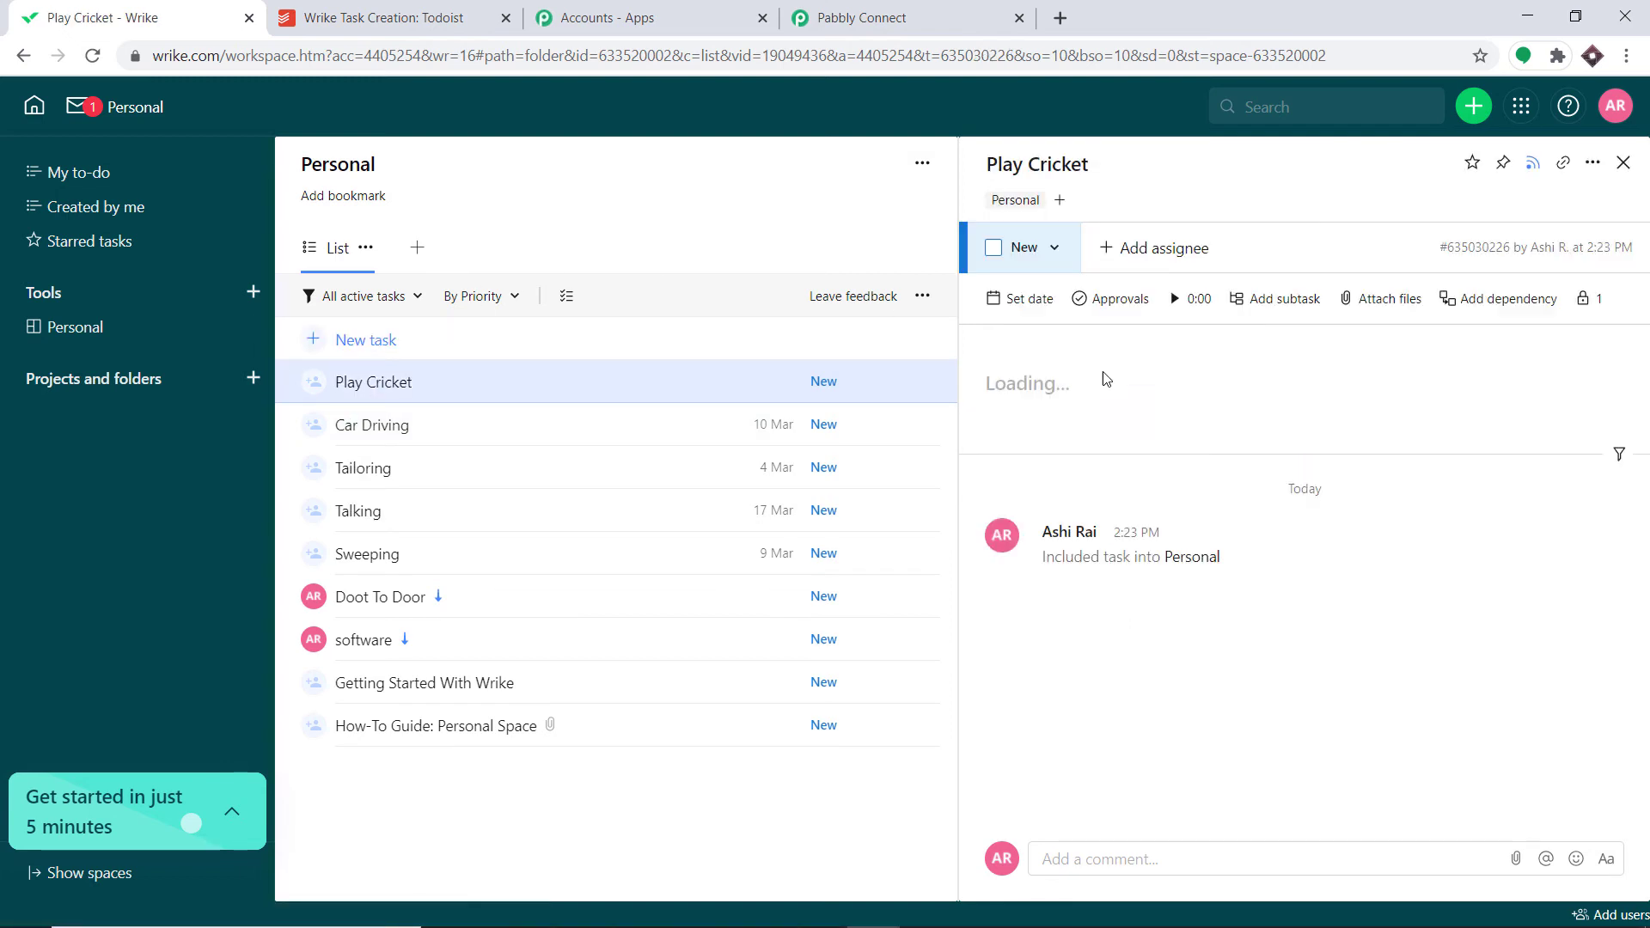
click(1081, 391)
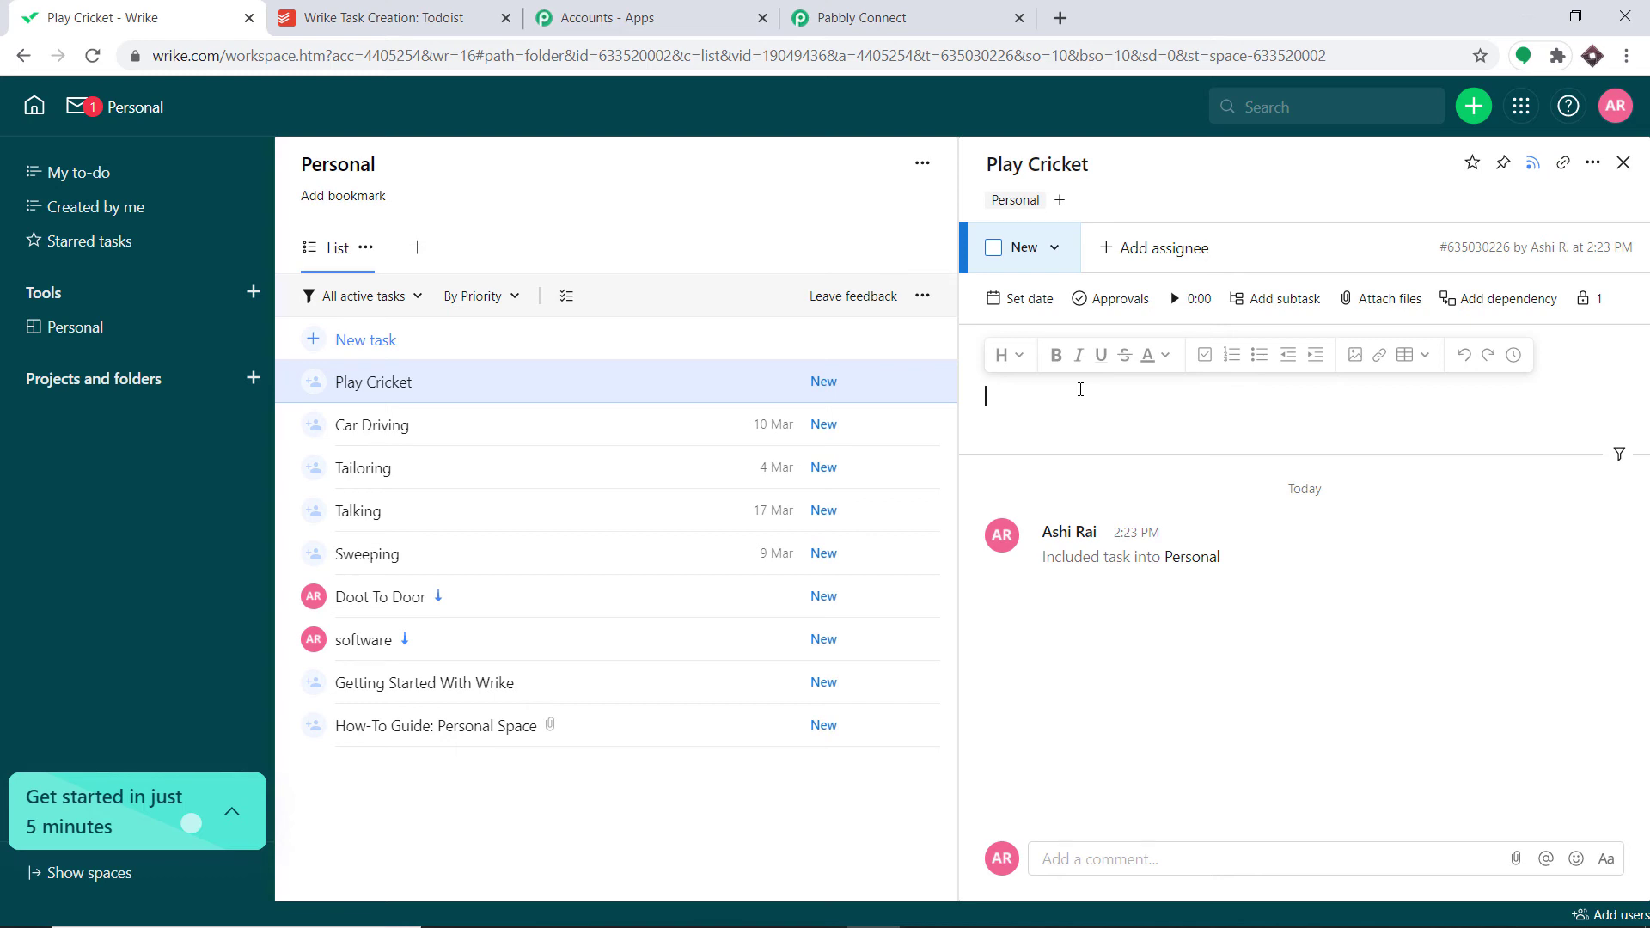
text(Playing cricket is fun)
Schedule the Play Cricket task with start date 10/02/2021 and due date 17/03/2021, and save the dates.
click(1020, 300)
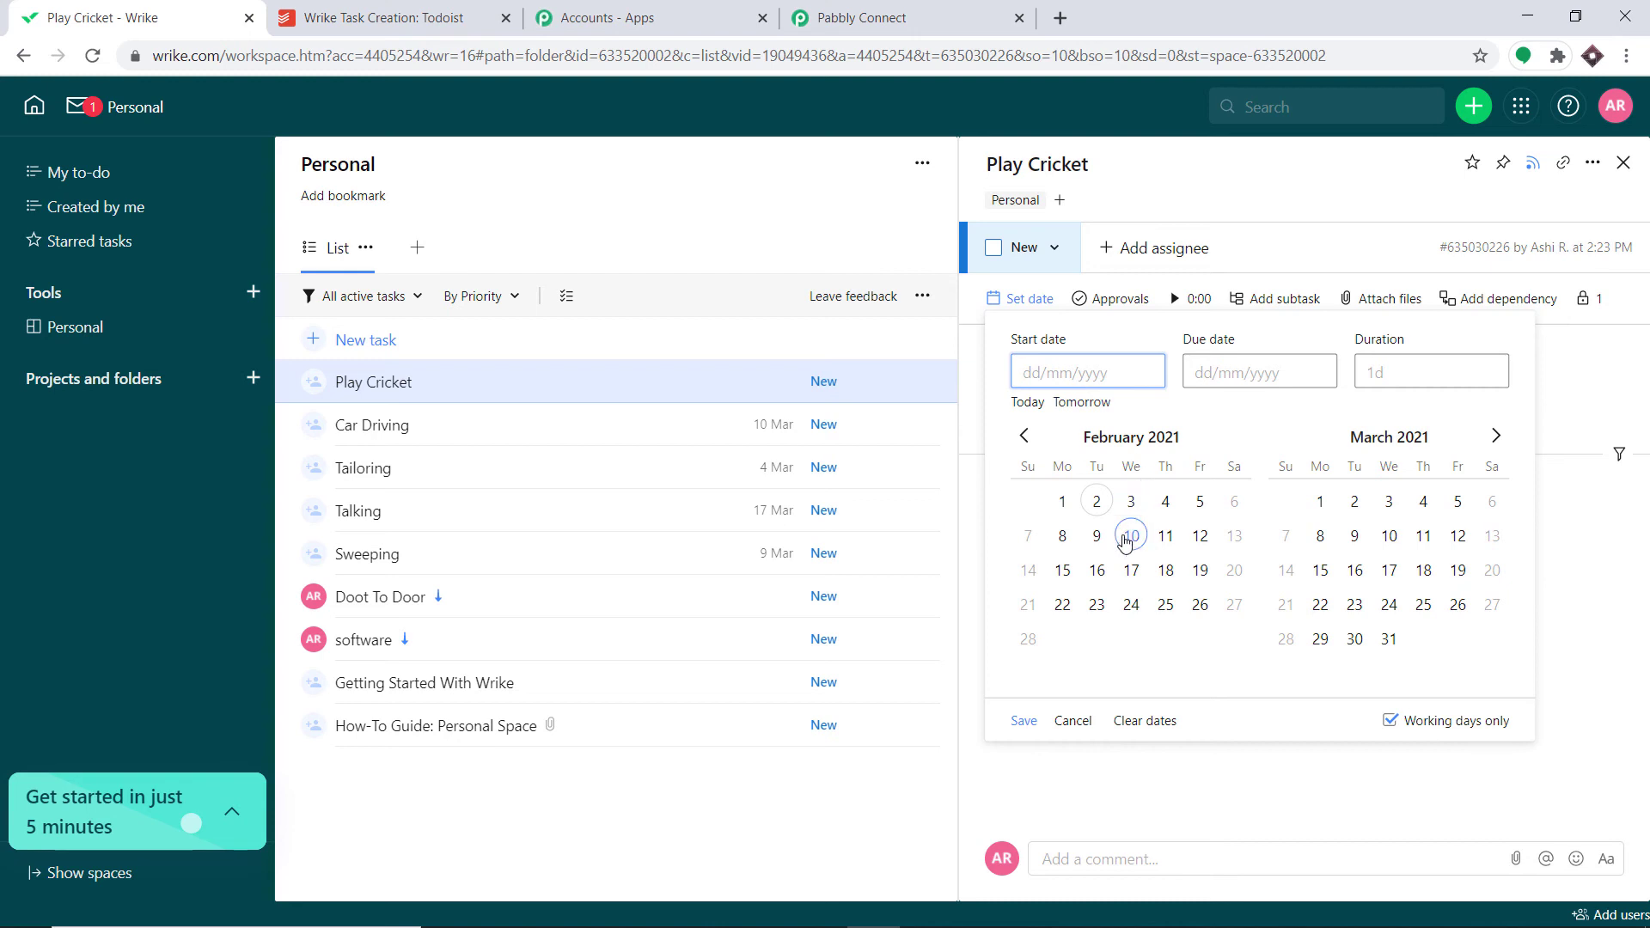
click(1128, 537)
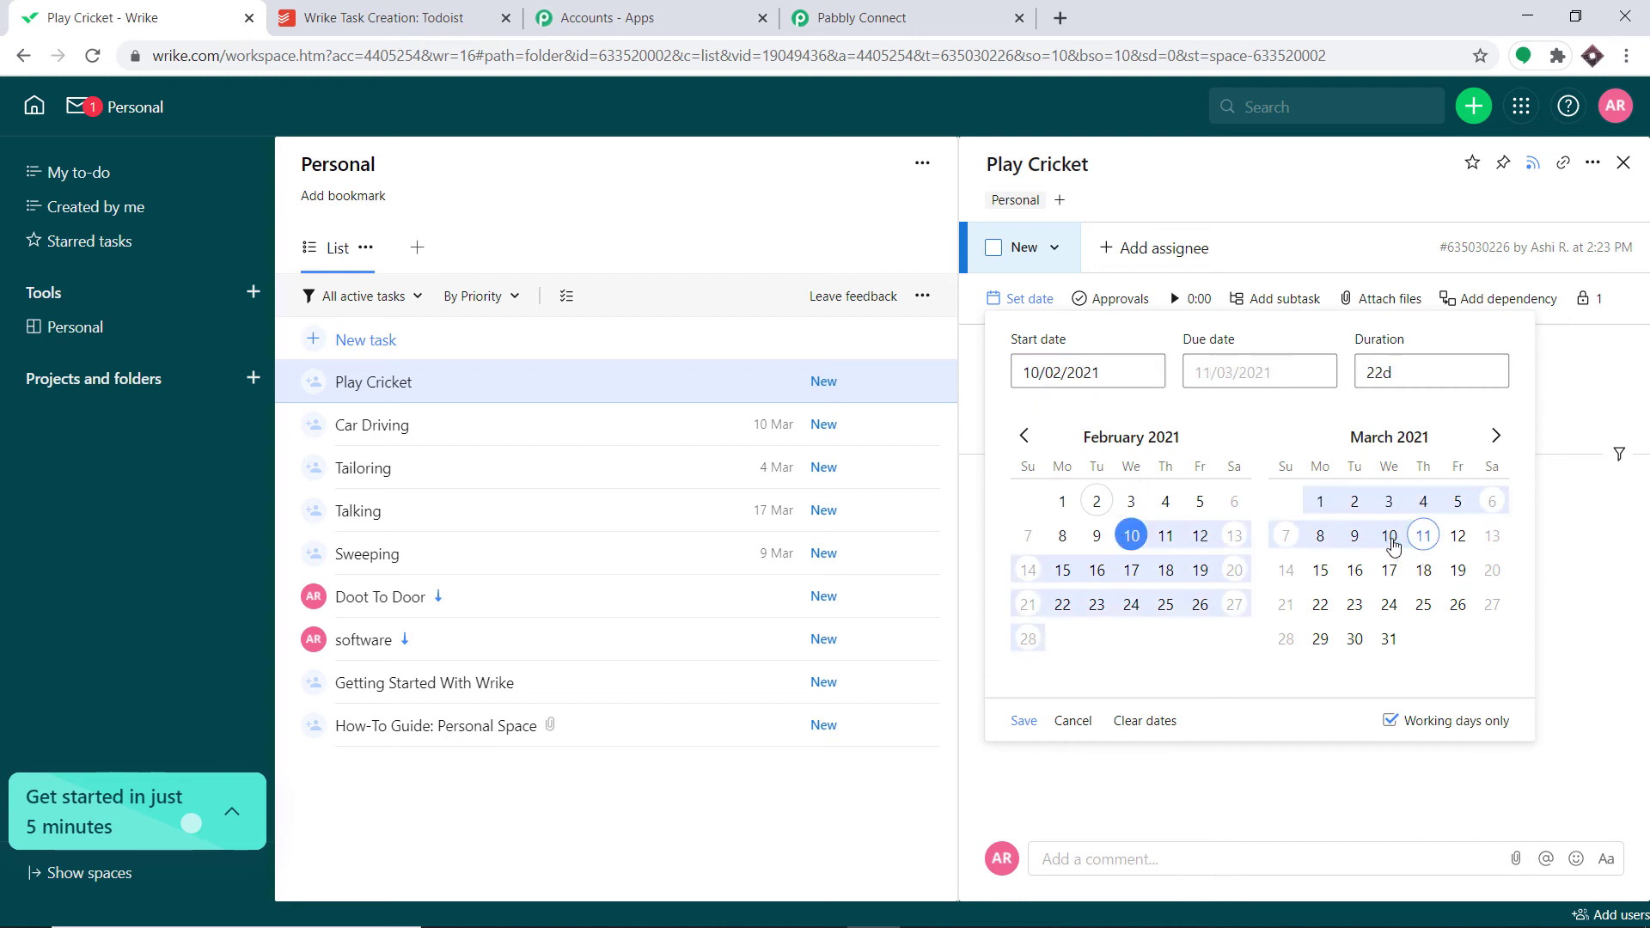
click(1389, 570)
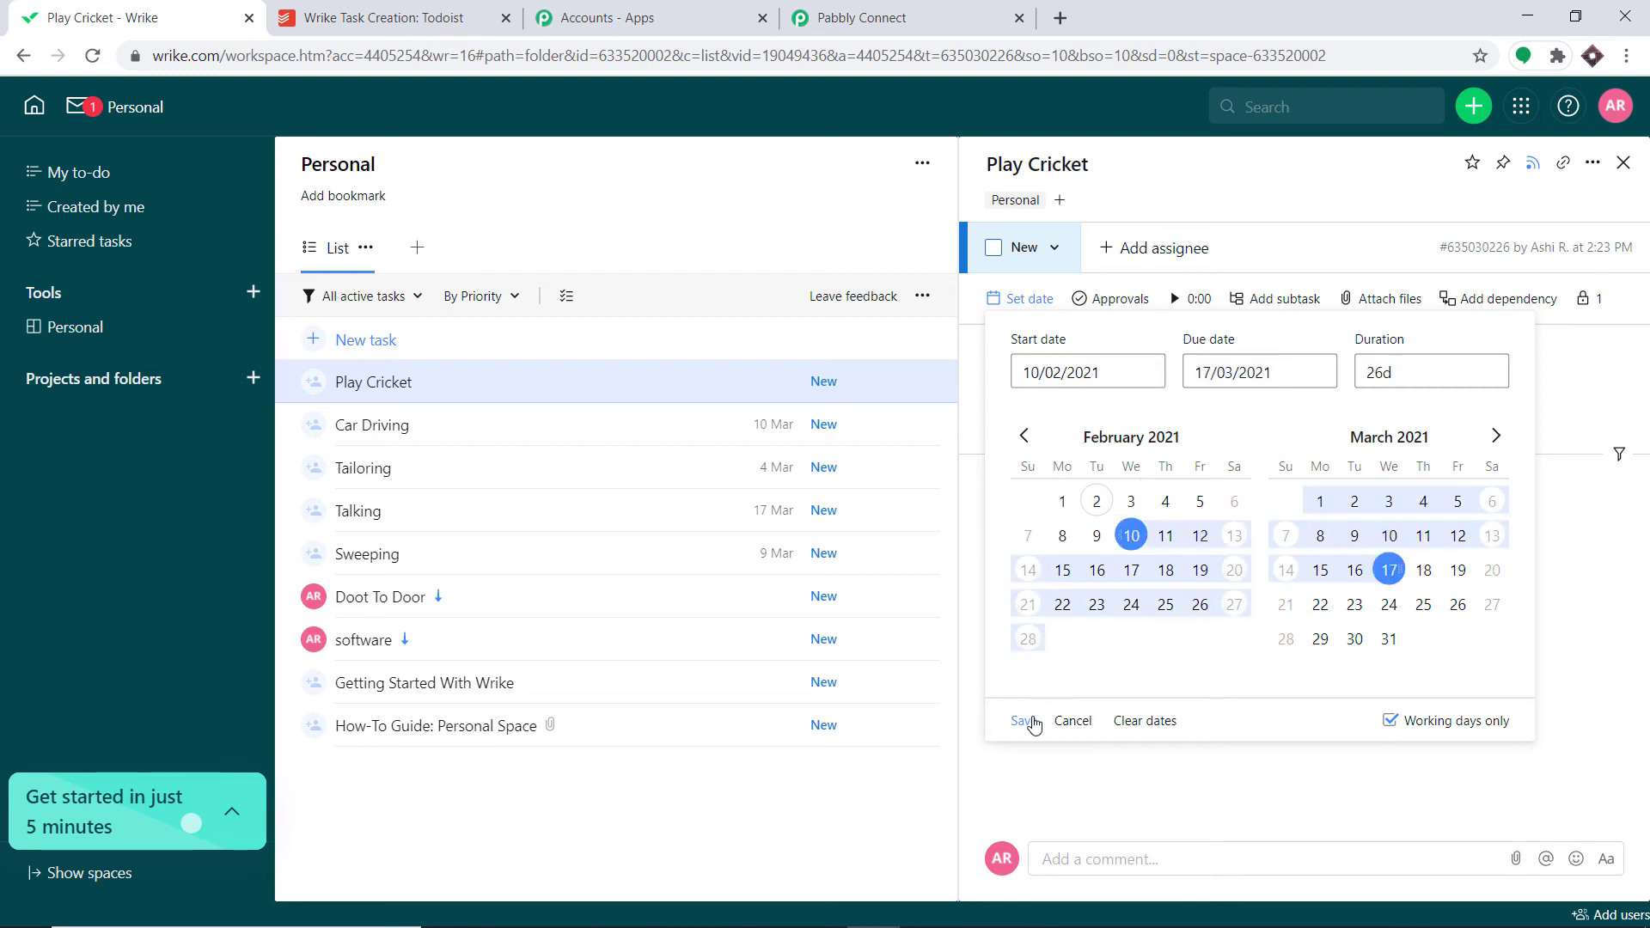
click(1023, 722)
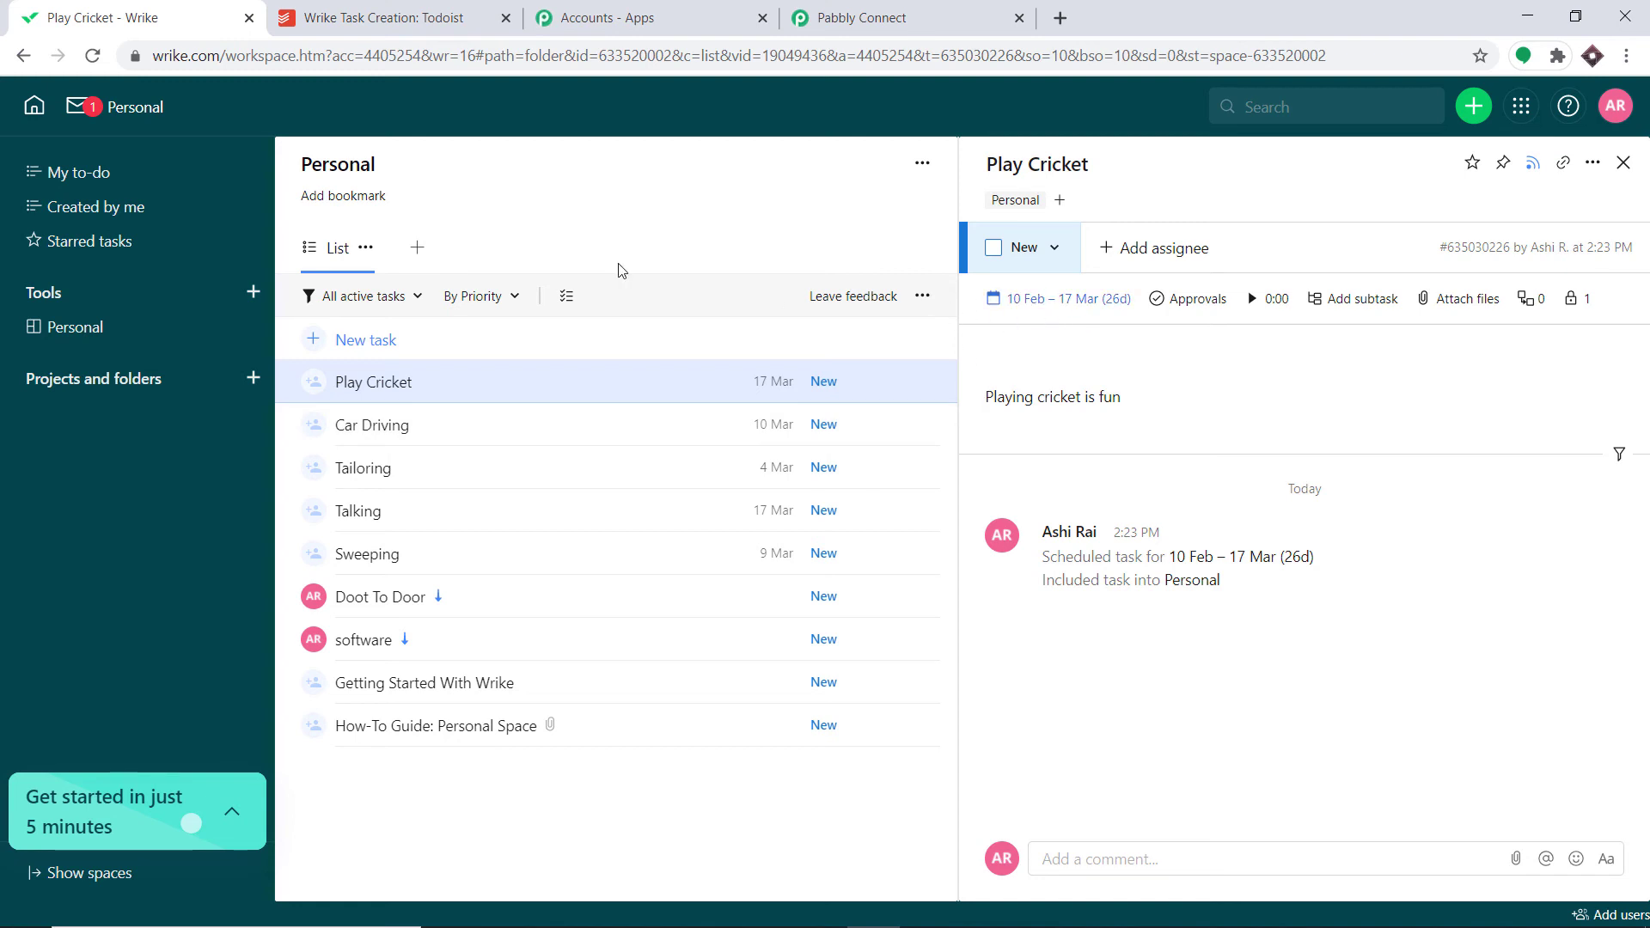
Switch to Todoist, refresh the Wrike Task Creation project, and check the Play Cricket task and its due date.
click(326, 16)
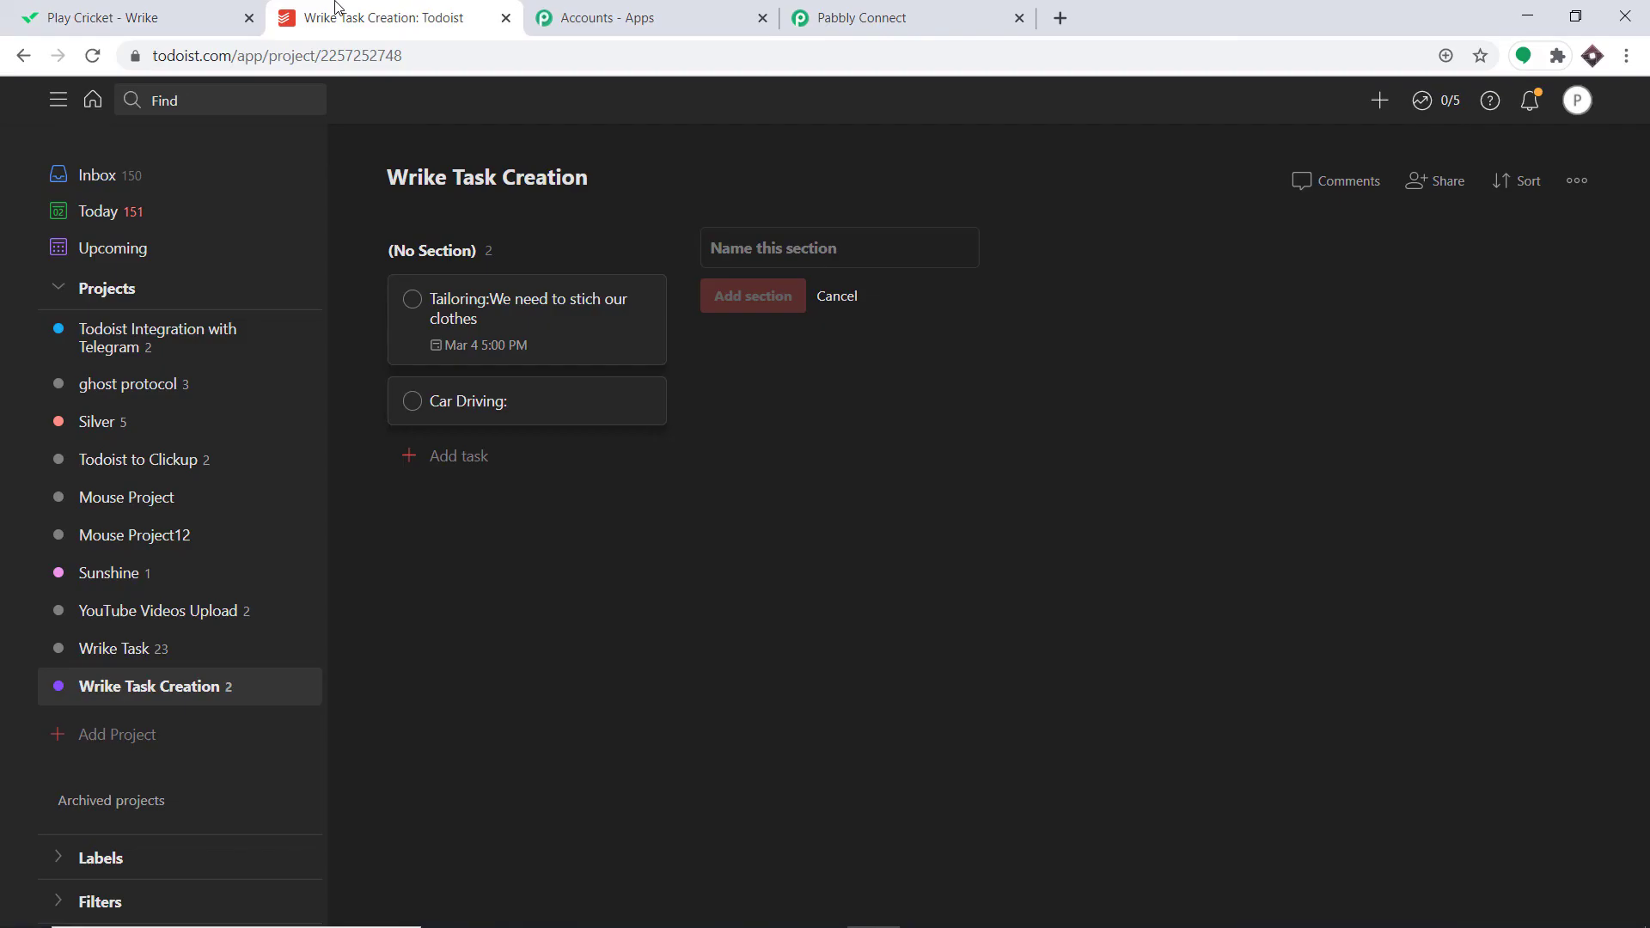
click(93, 56)
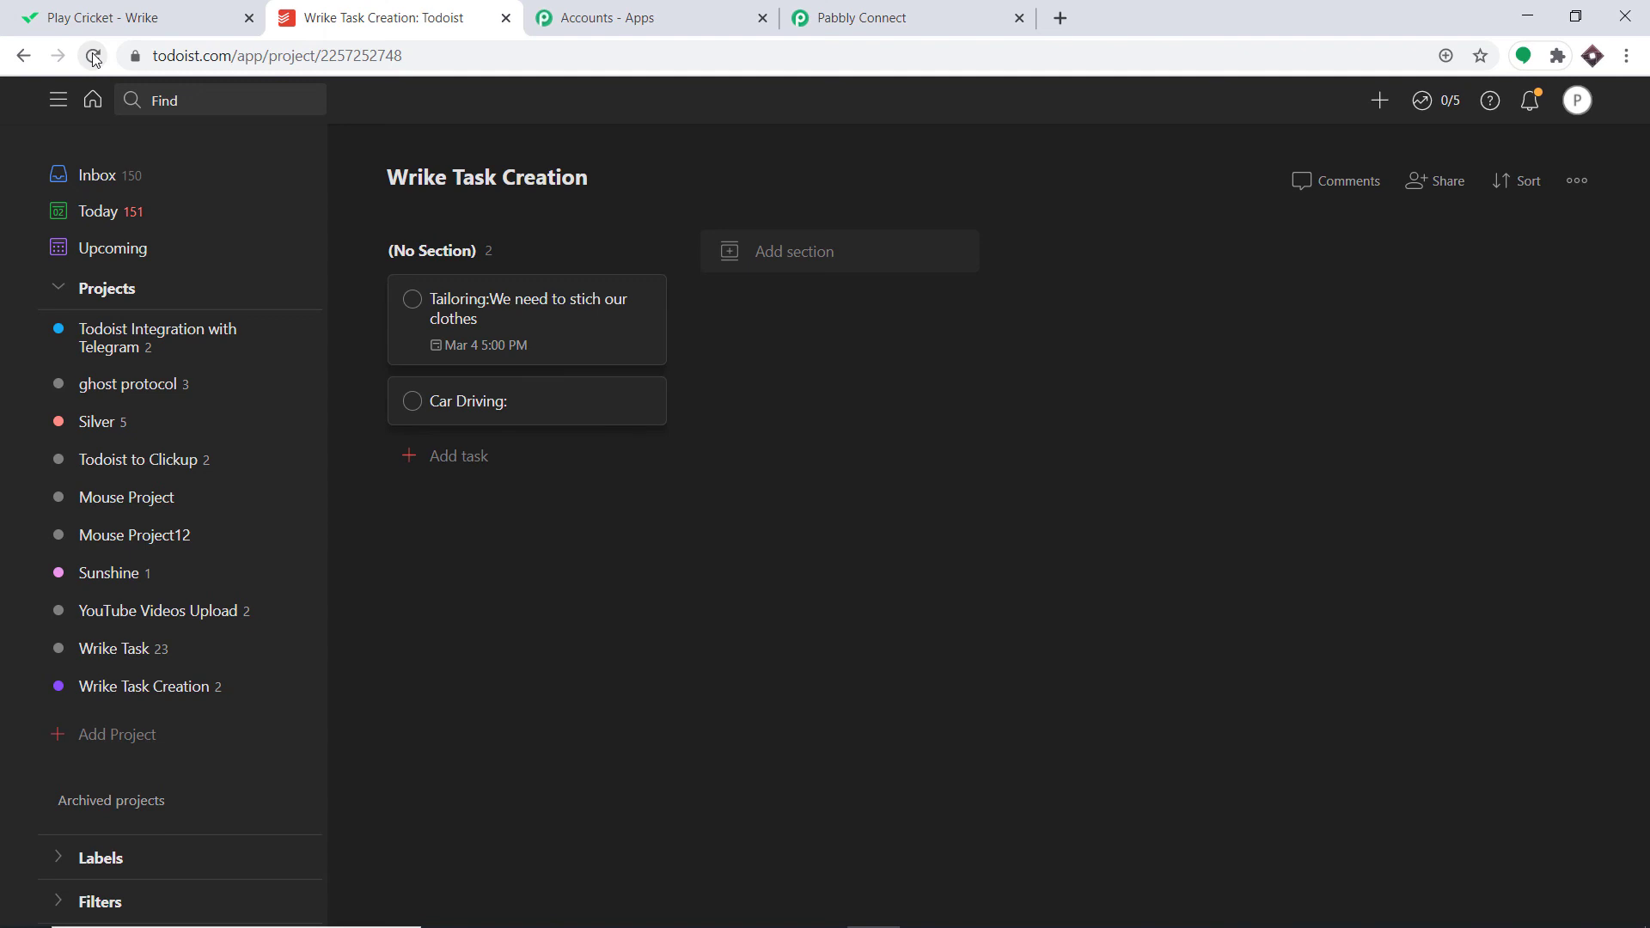
click(95, 56)
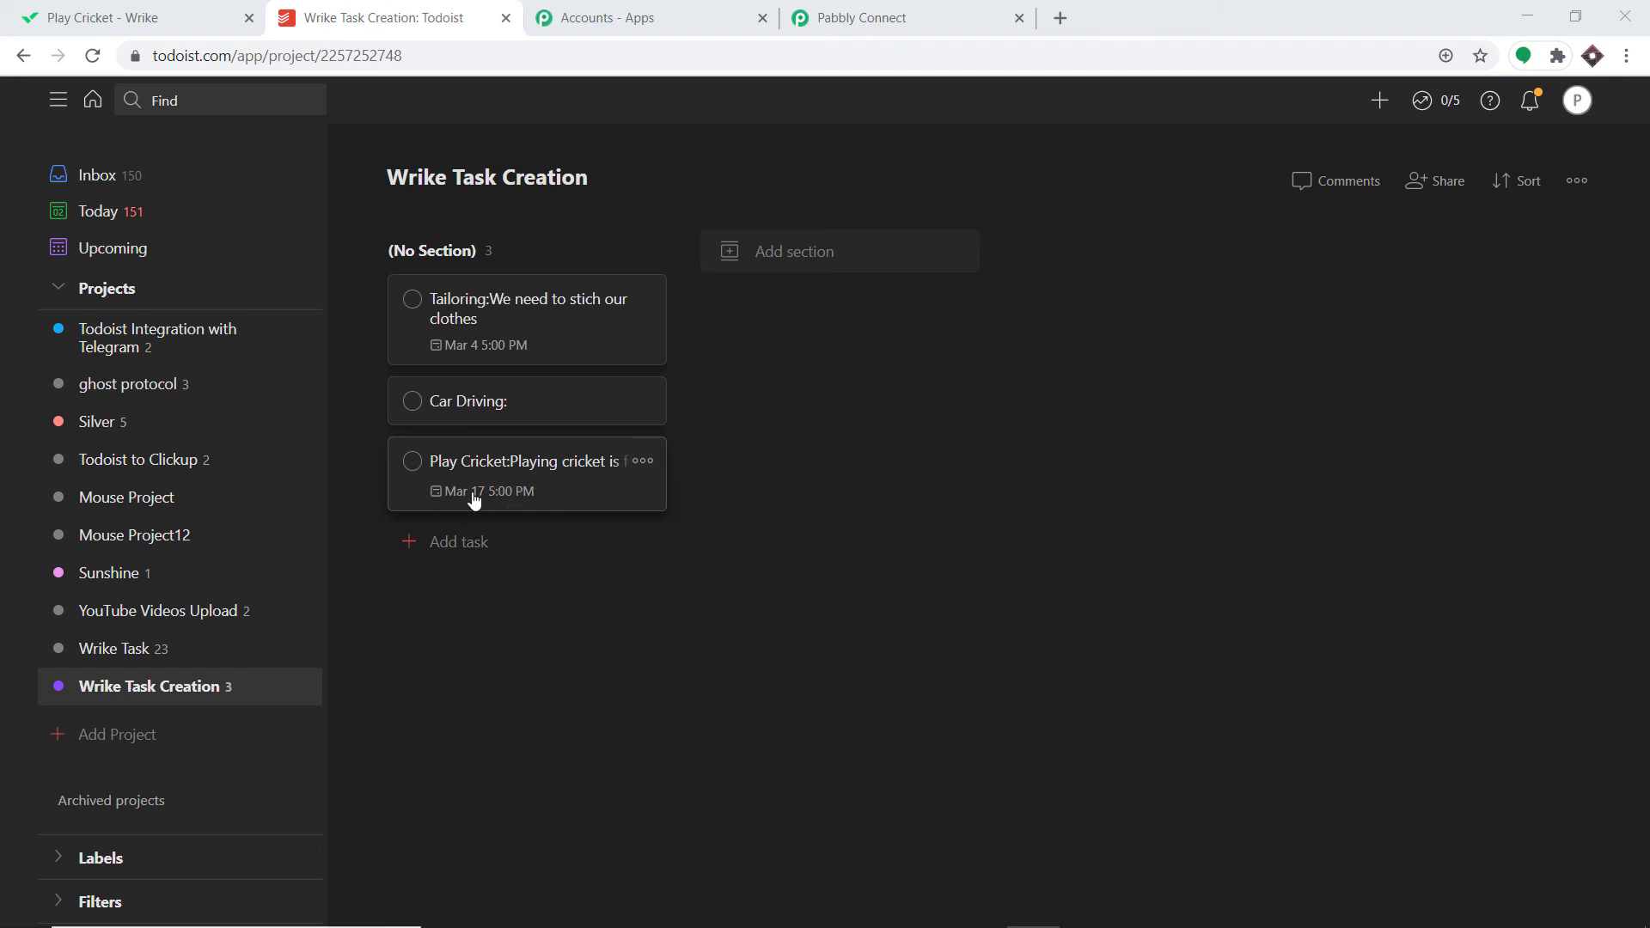
mouse_move(439, 503)
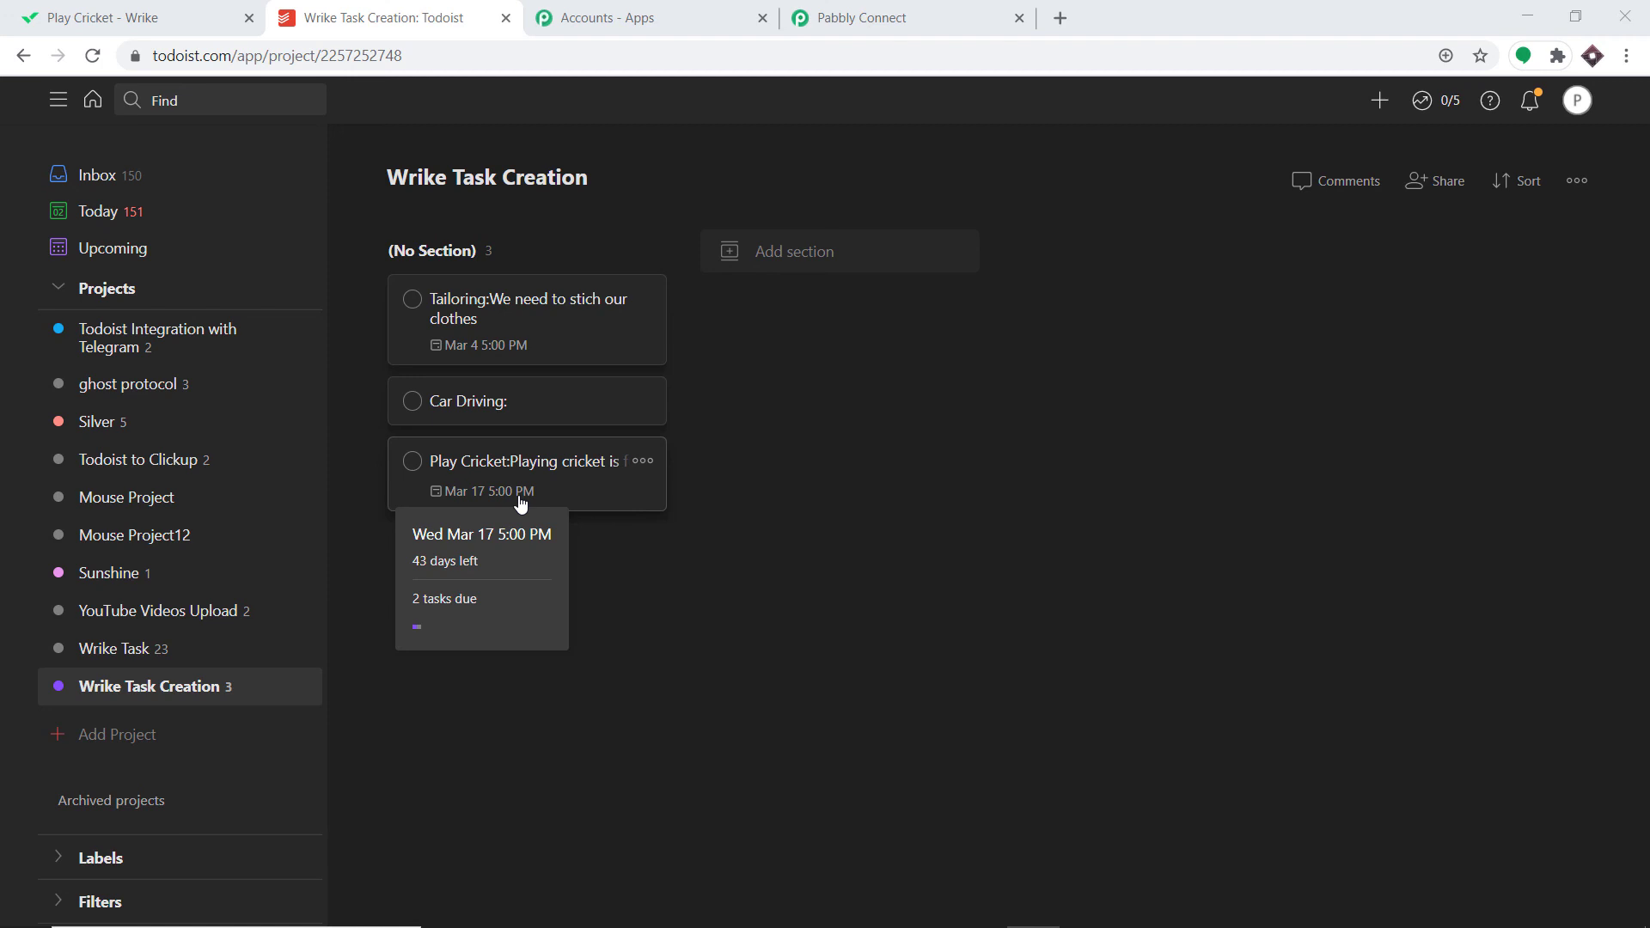
Switch to Pabbly Connect, collapse the Wrike New Task trigger, and review the workflow's sequence from the trigger to the Todoist action.
click(880, 8)
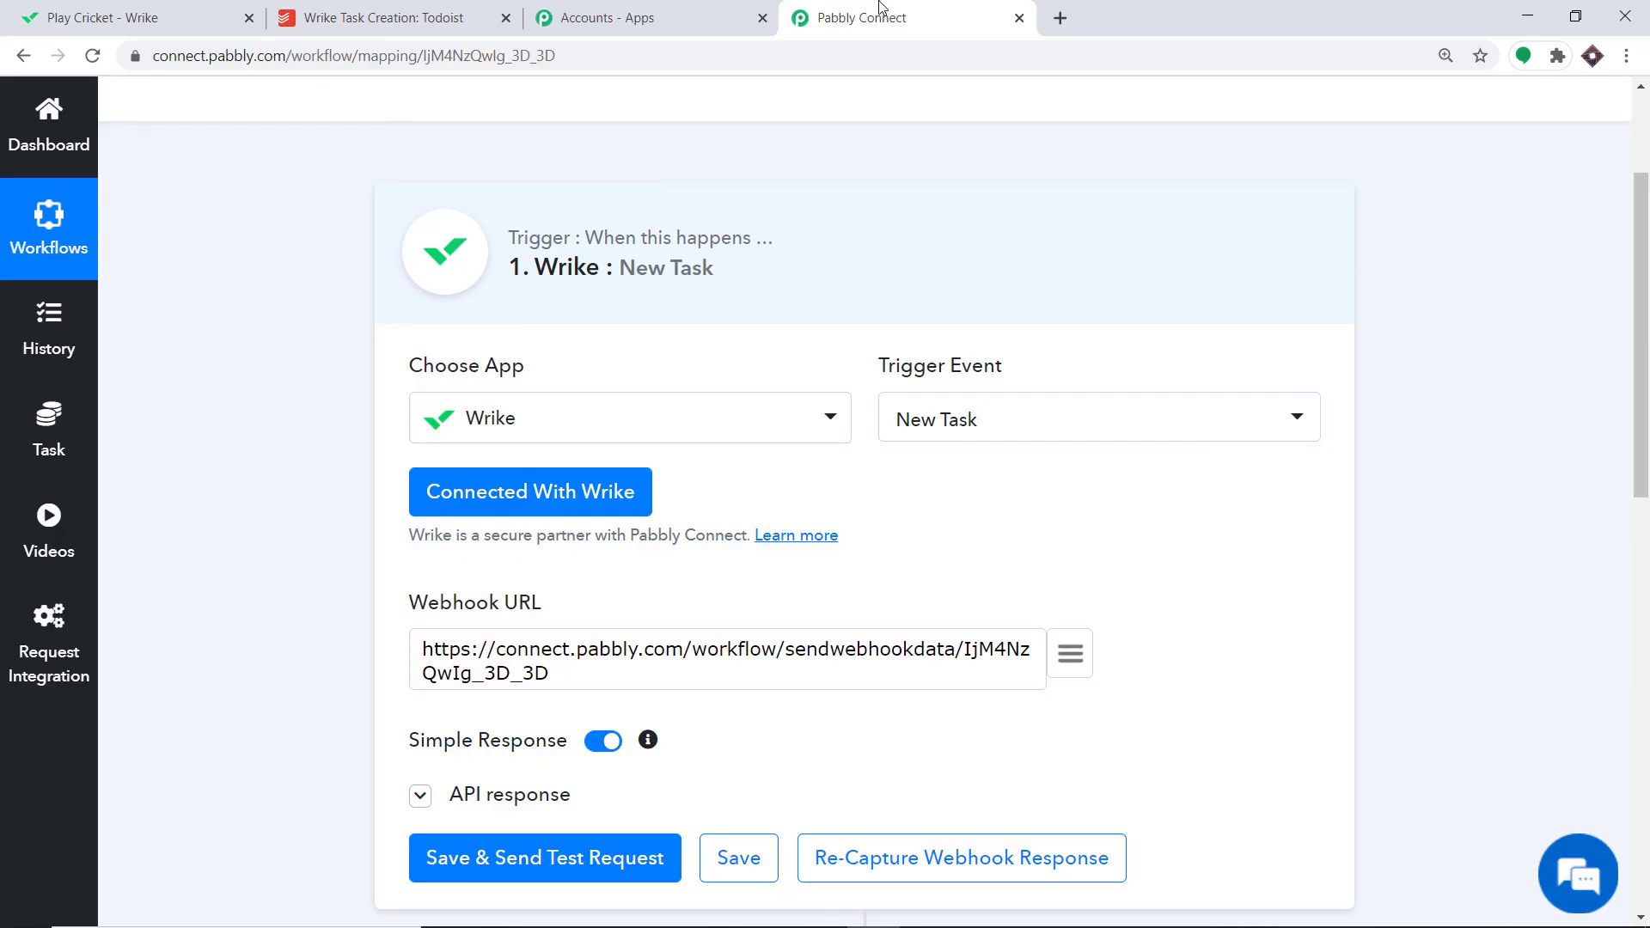
click(688, 262)
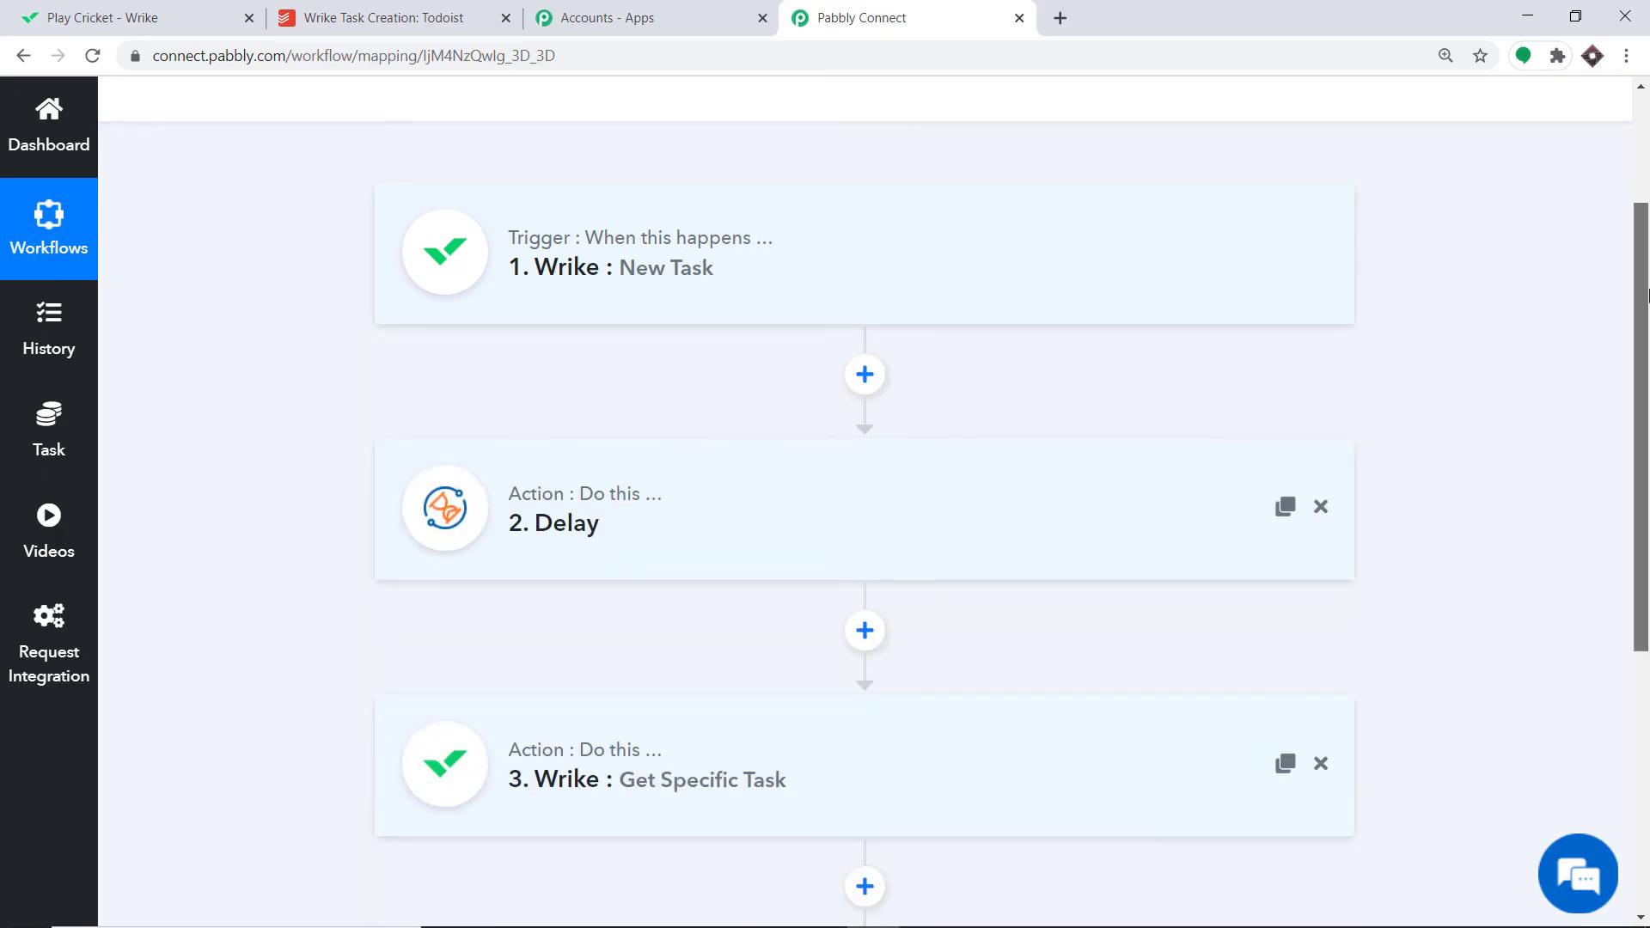
drag(1638, 292, 1598, 318)
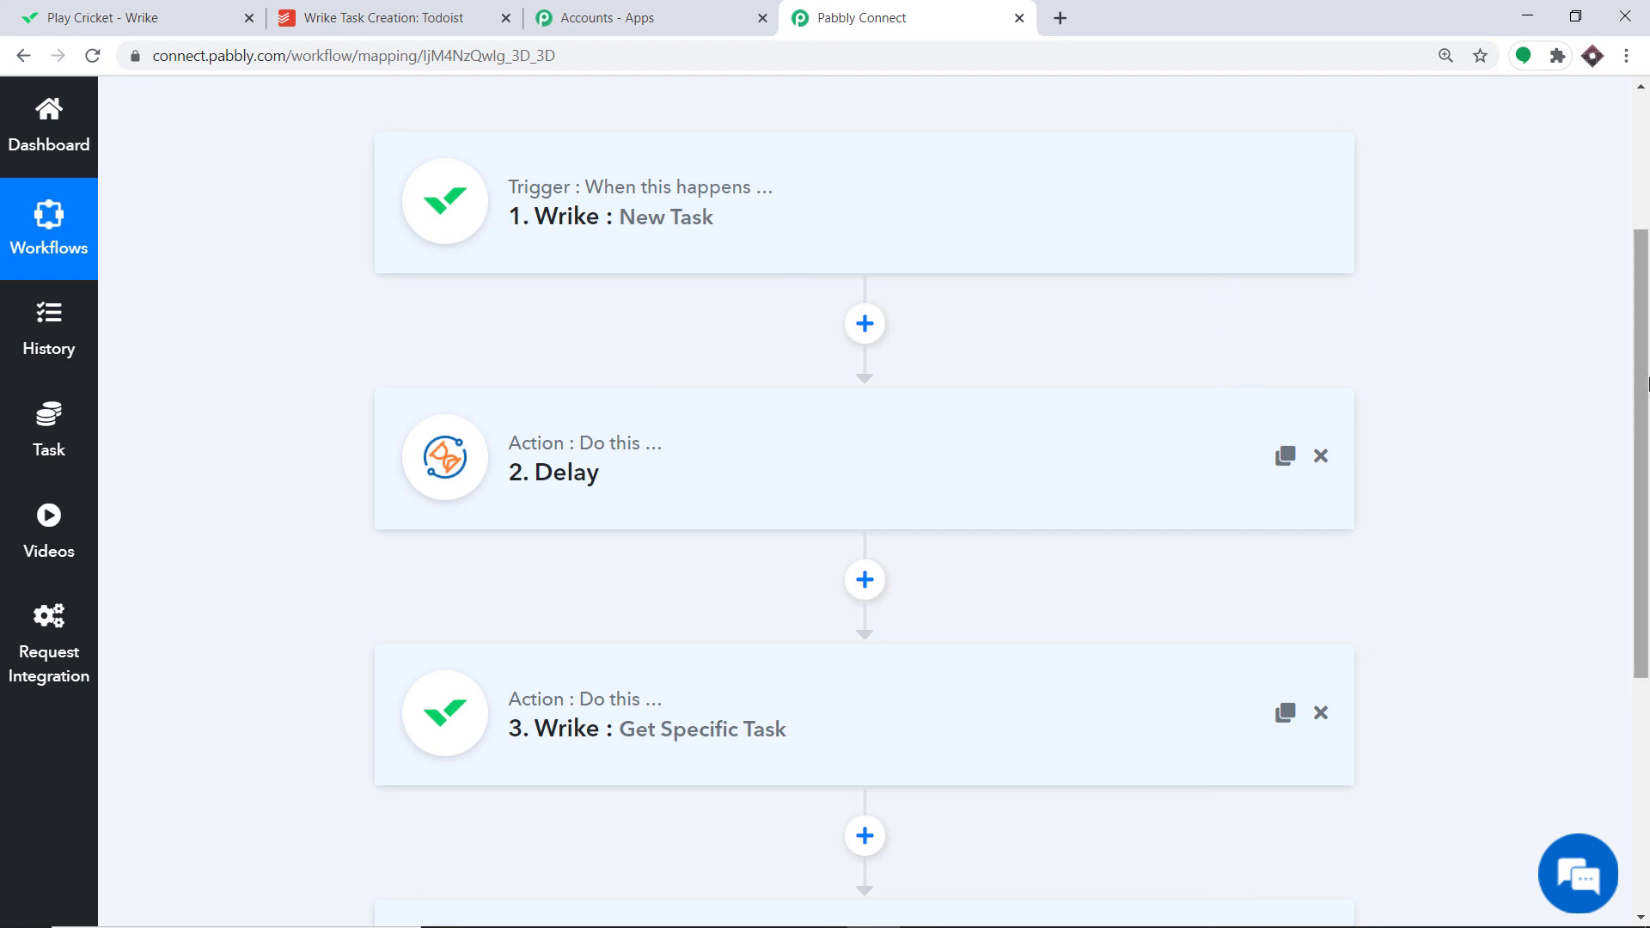
drag(1647, 384, 1646, 525)
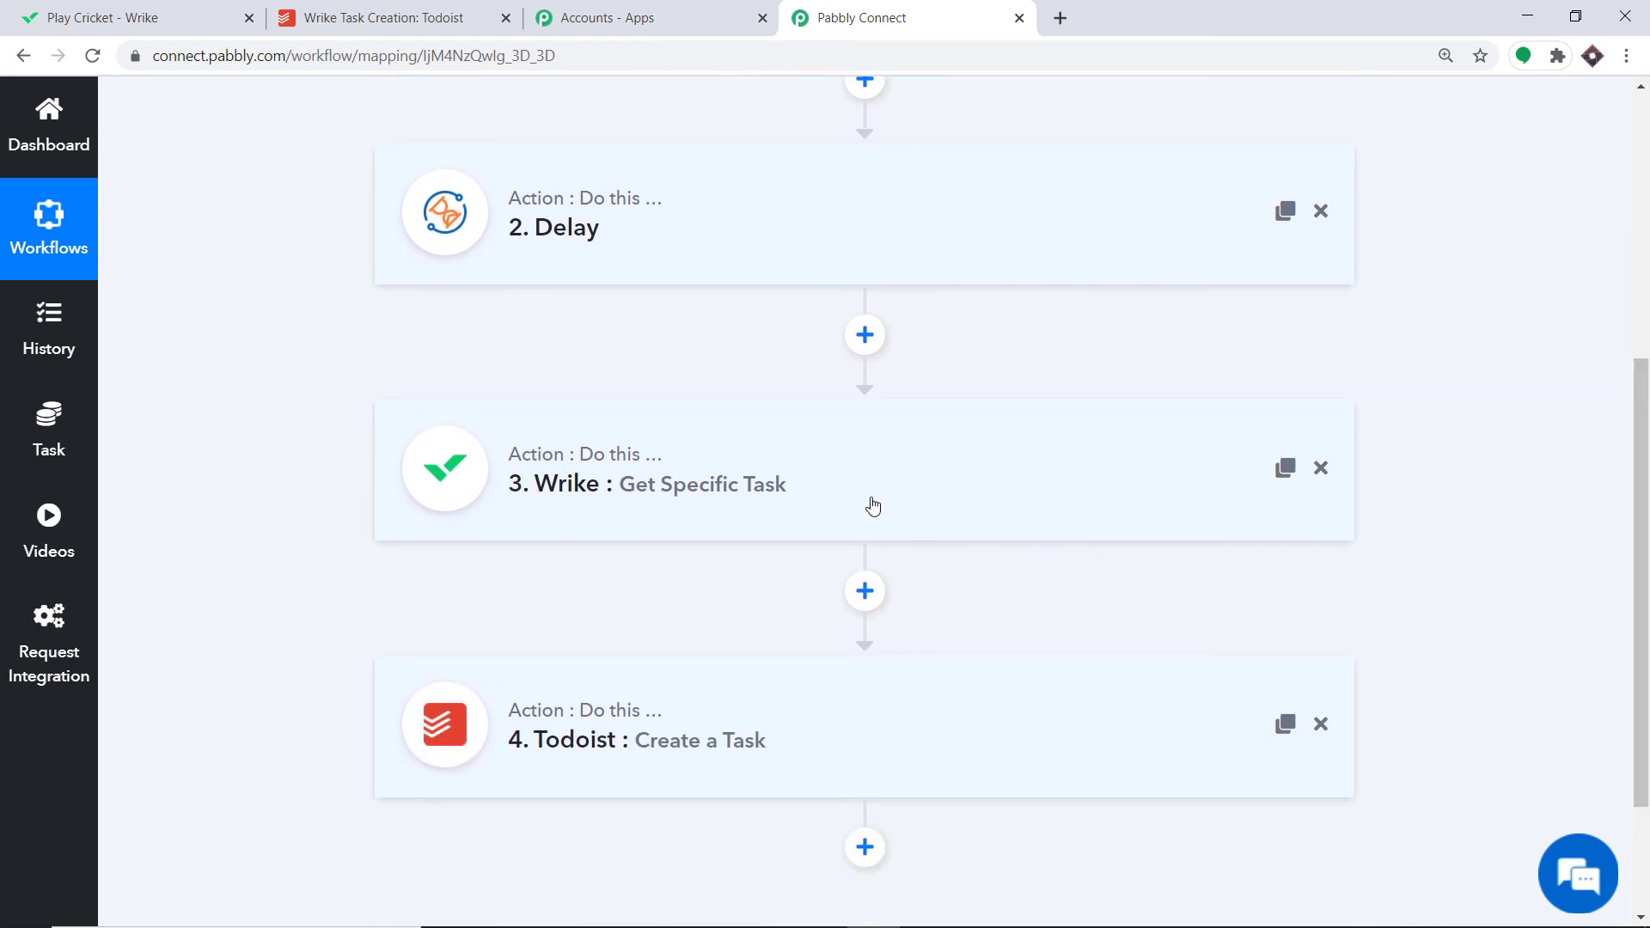
scroll(873, 507, down, 2)
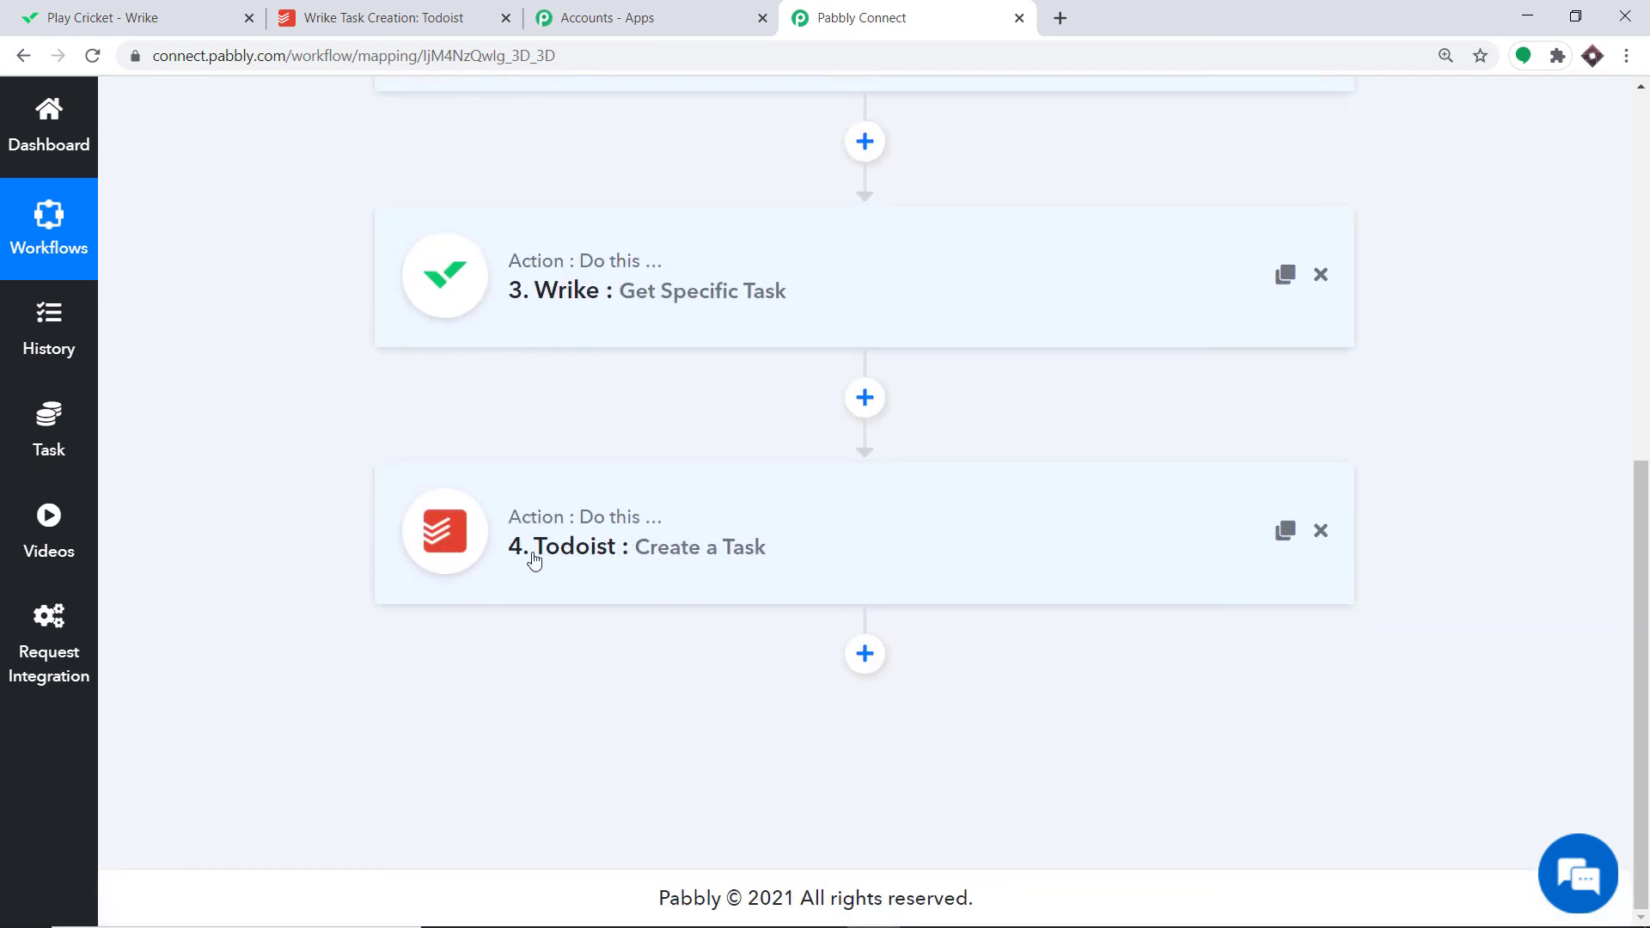
scroll(1213, 558, up, 5)
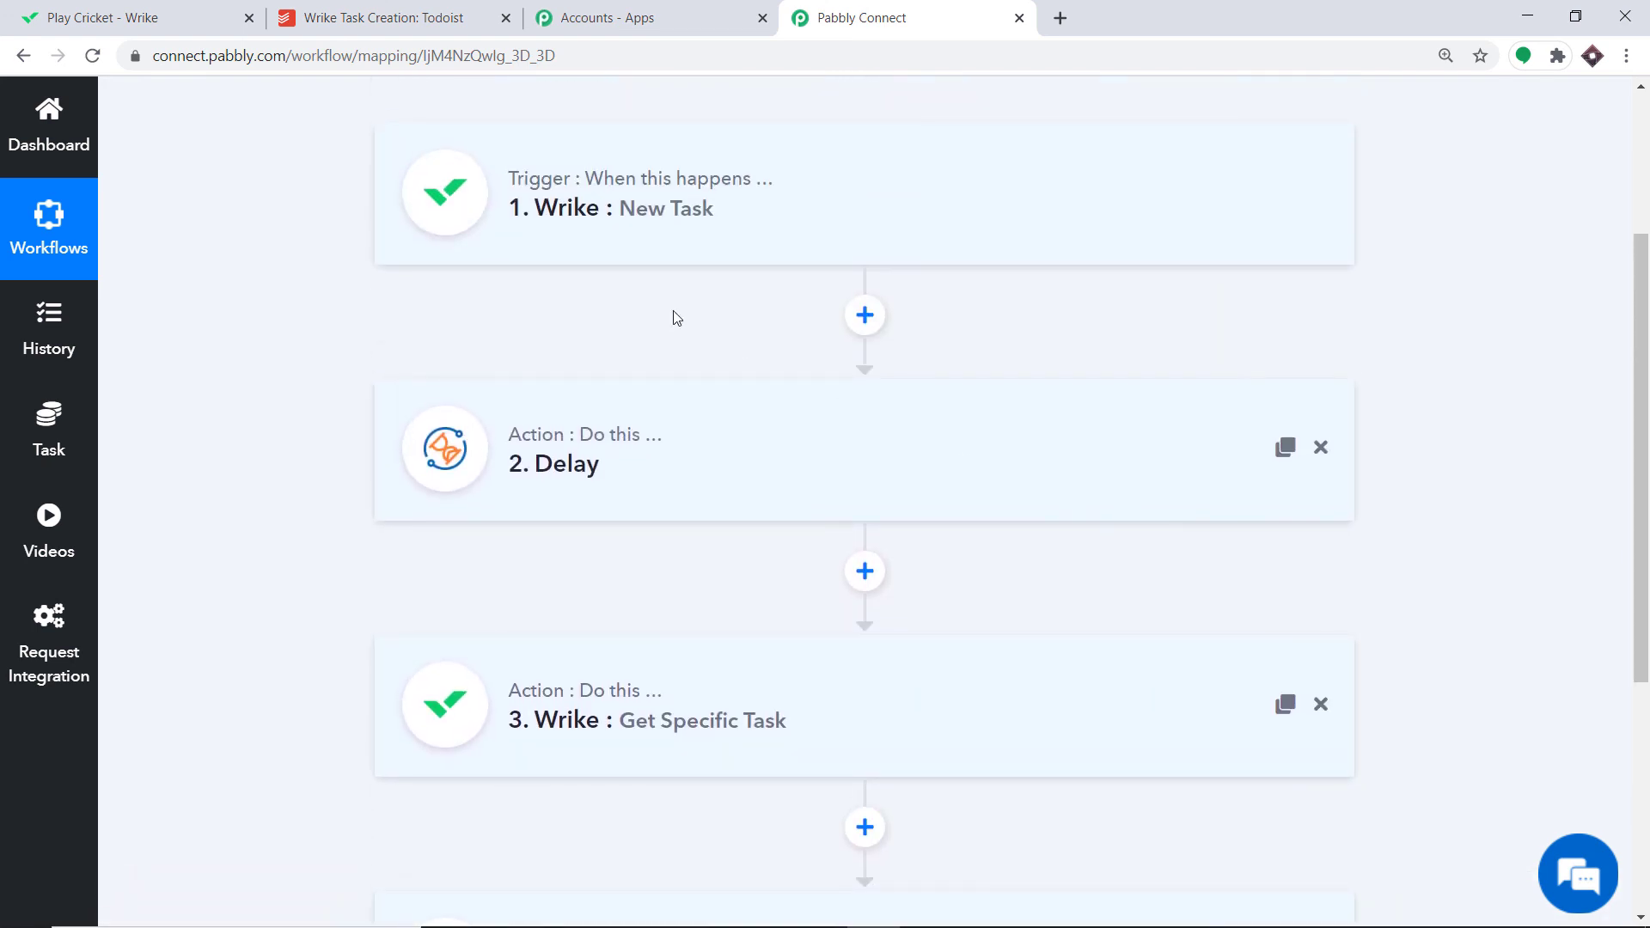
scroll(589, 203, down, 2)
scroll(594, 226, down, 3)
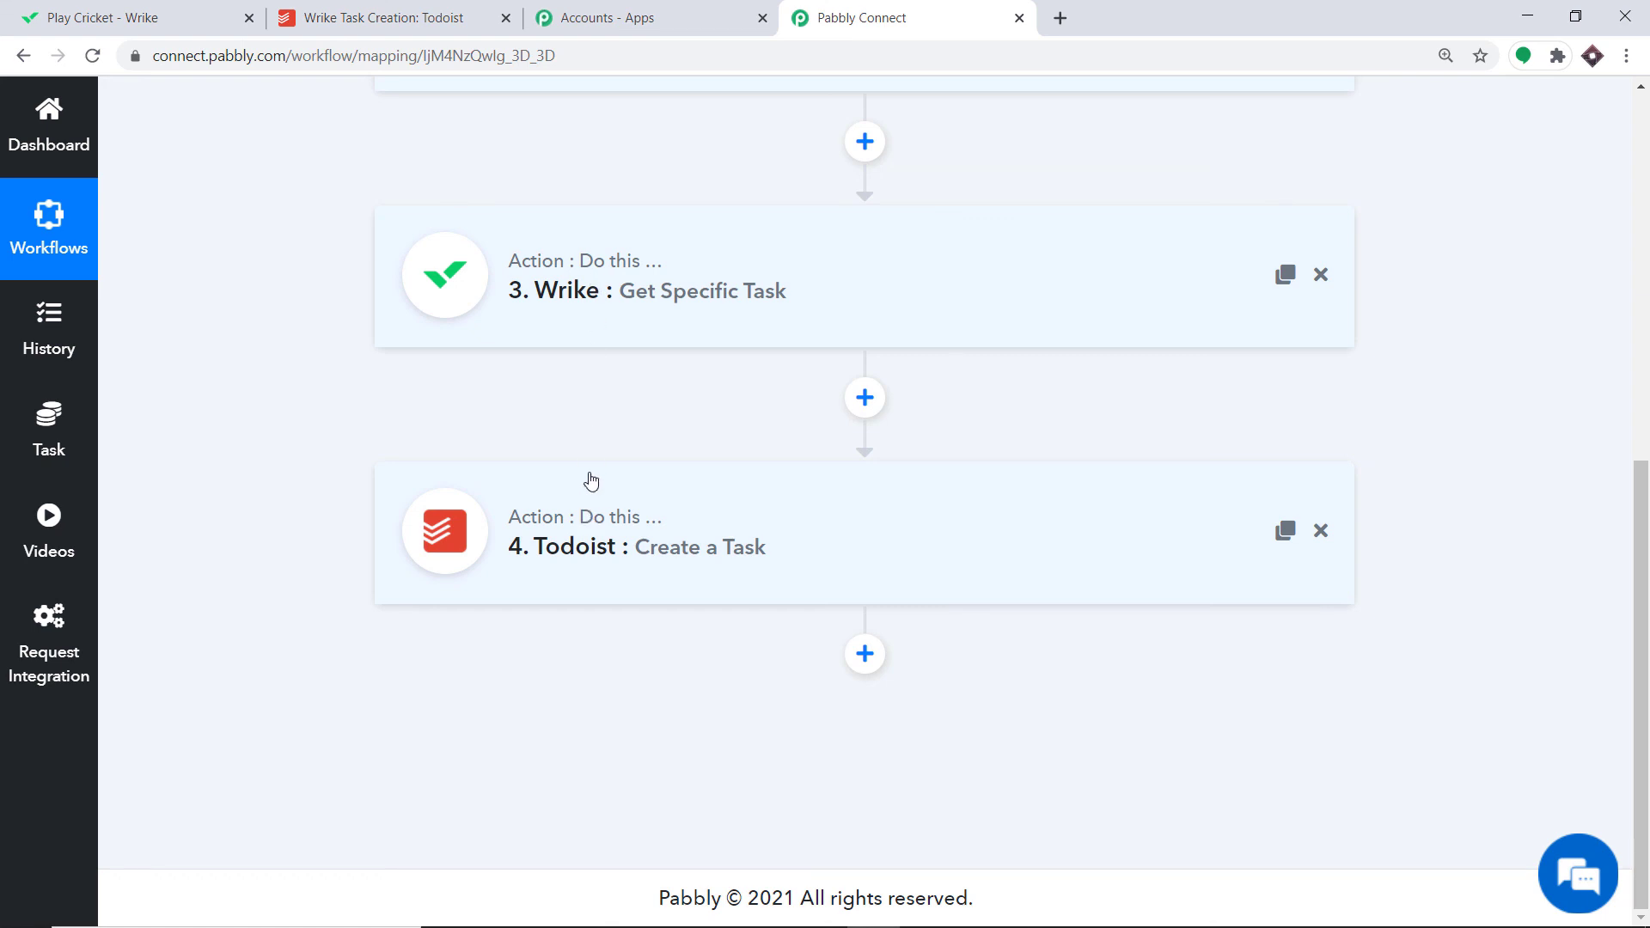
scroll(589, 479, up, 6)
scroll(572, 368, down, 1)
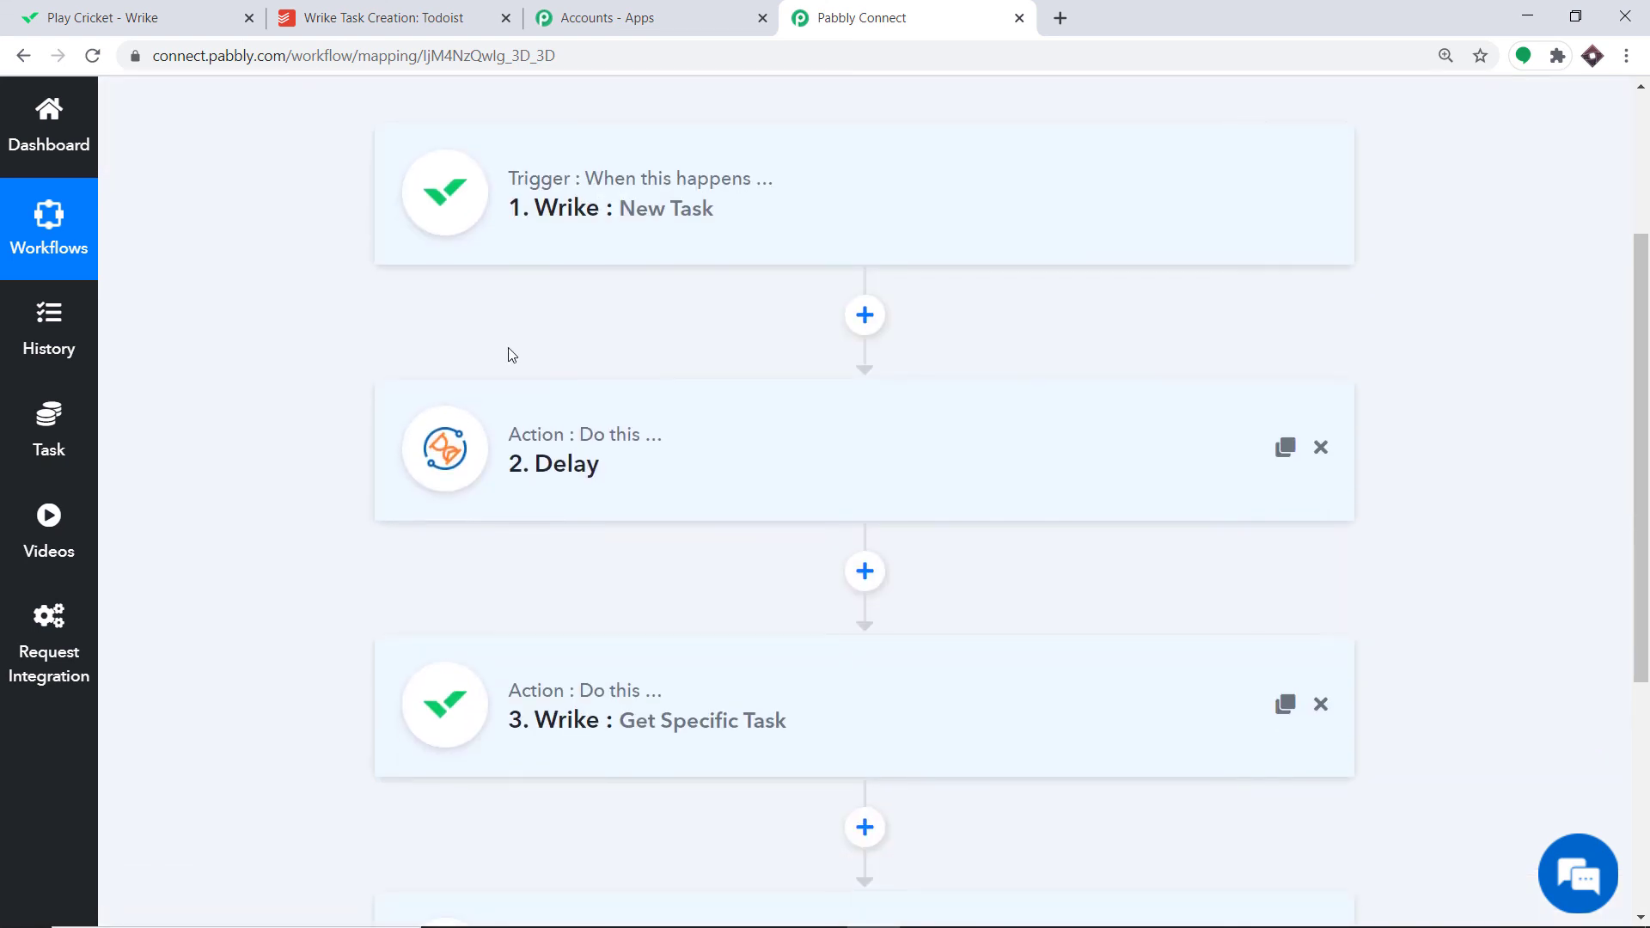
Switch to Wrike and create a Personal task titled "Tennis Pitch Play" with the description "Tennis is awesome".
click(97, 17)
click(361, 337)
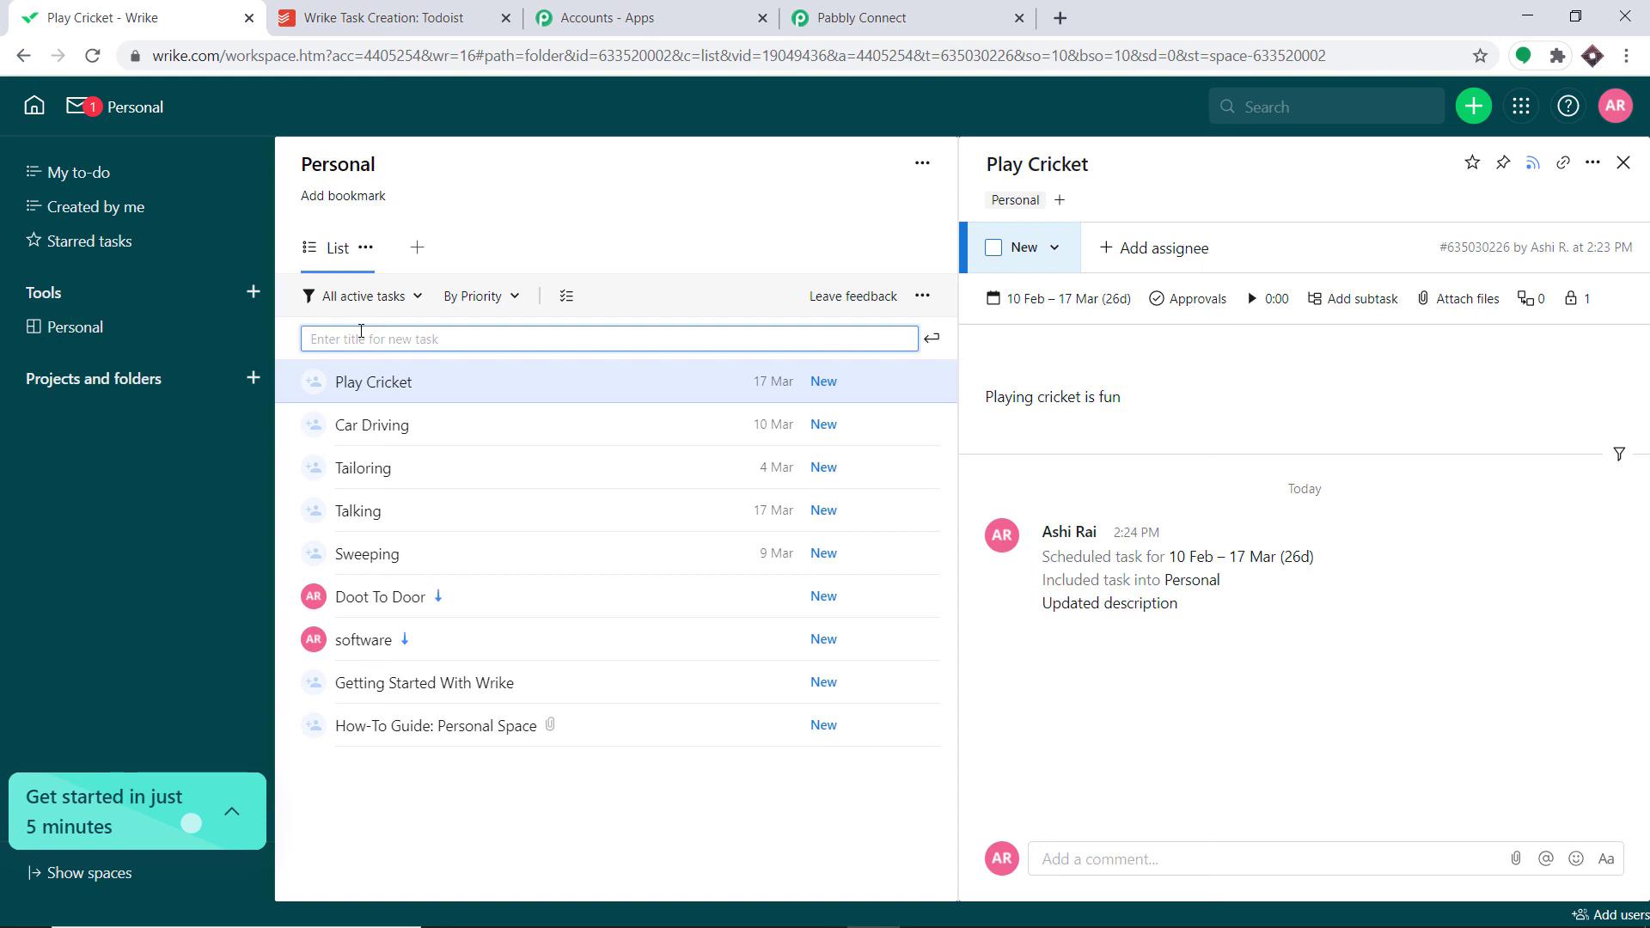
text(Tennis Plitch Play)
click(932, 338)
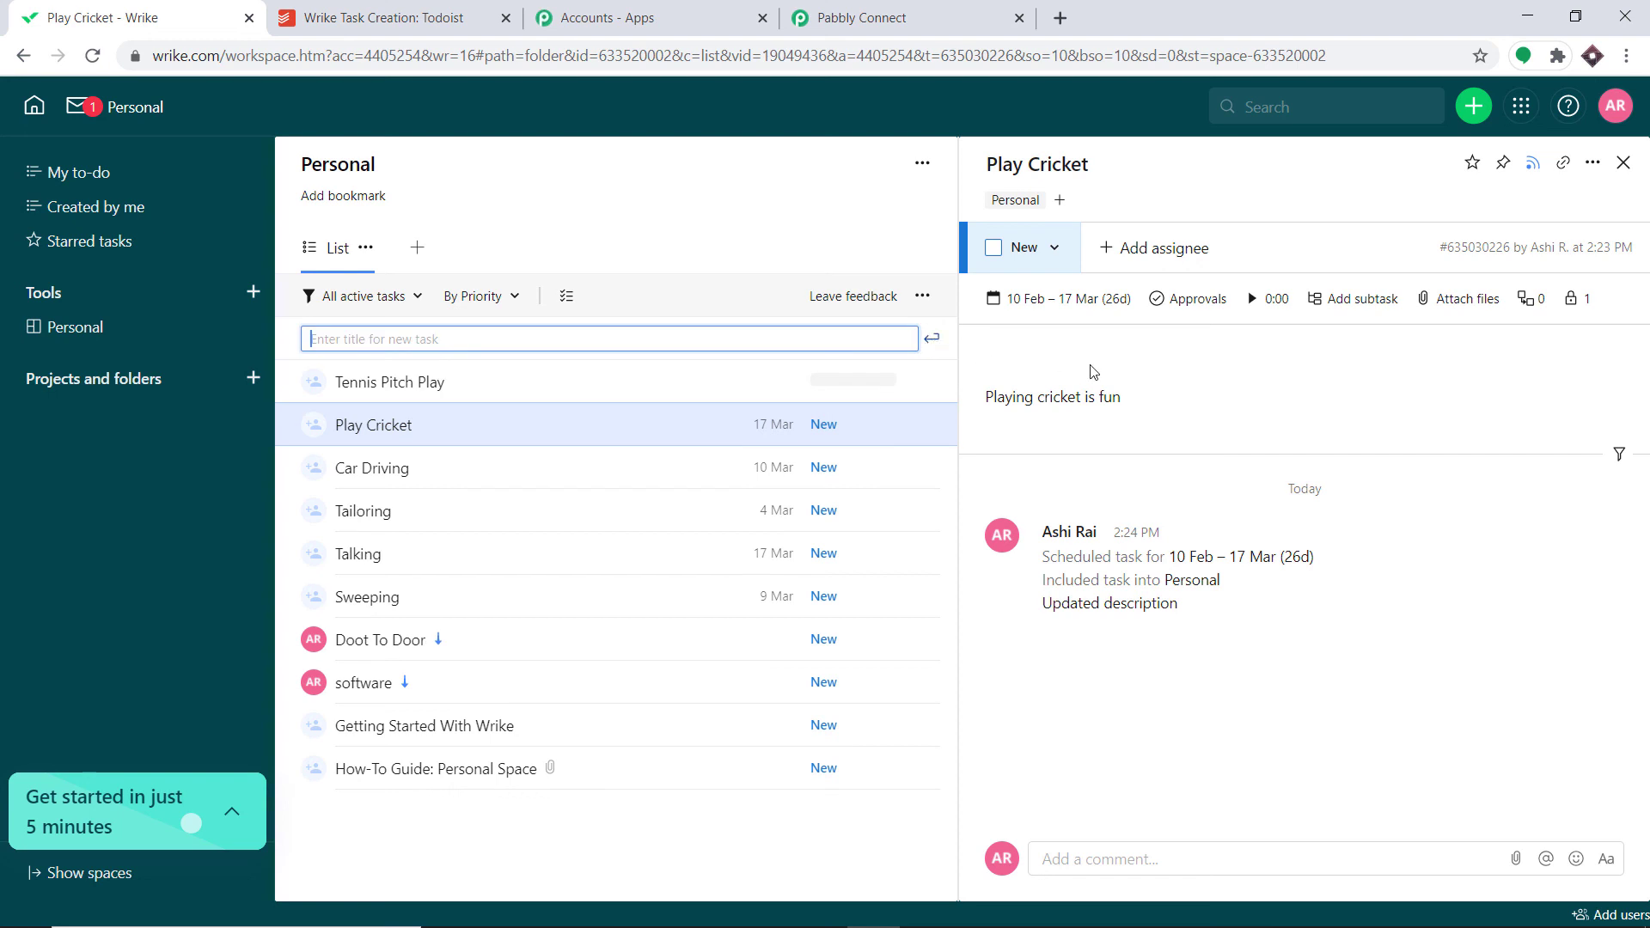
click(490, 384)
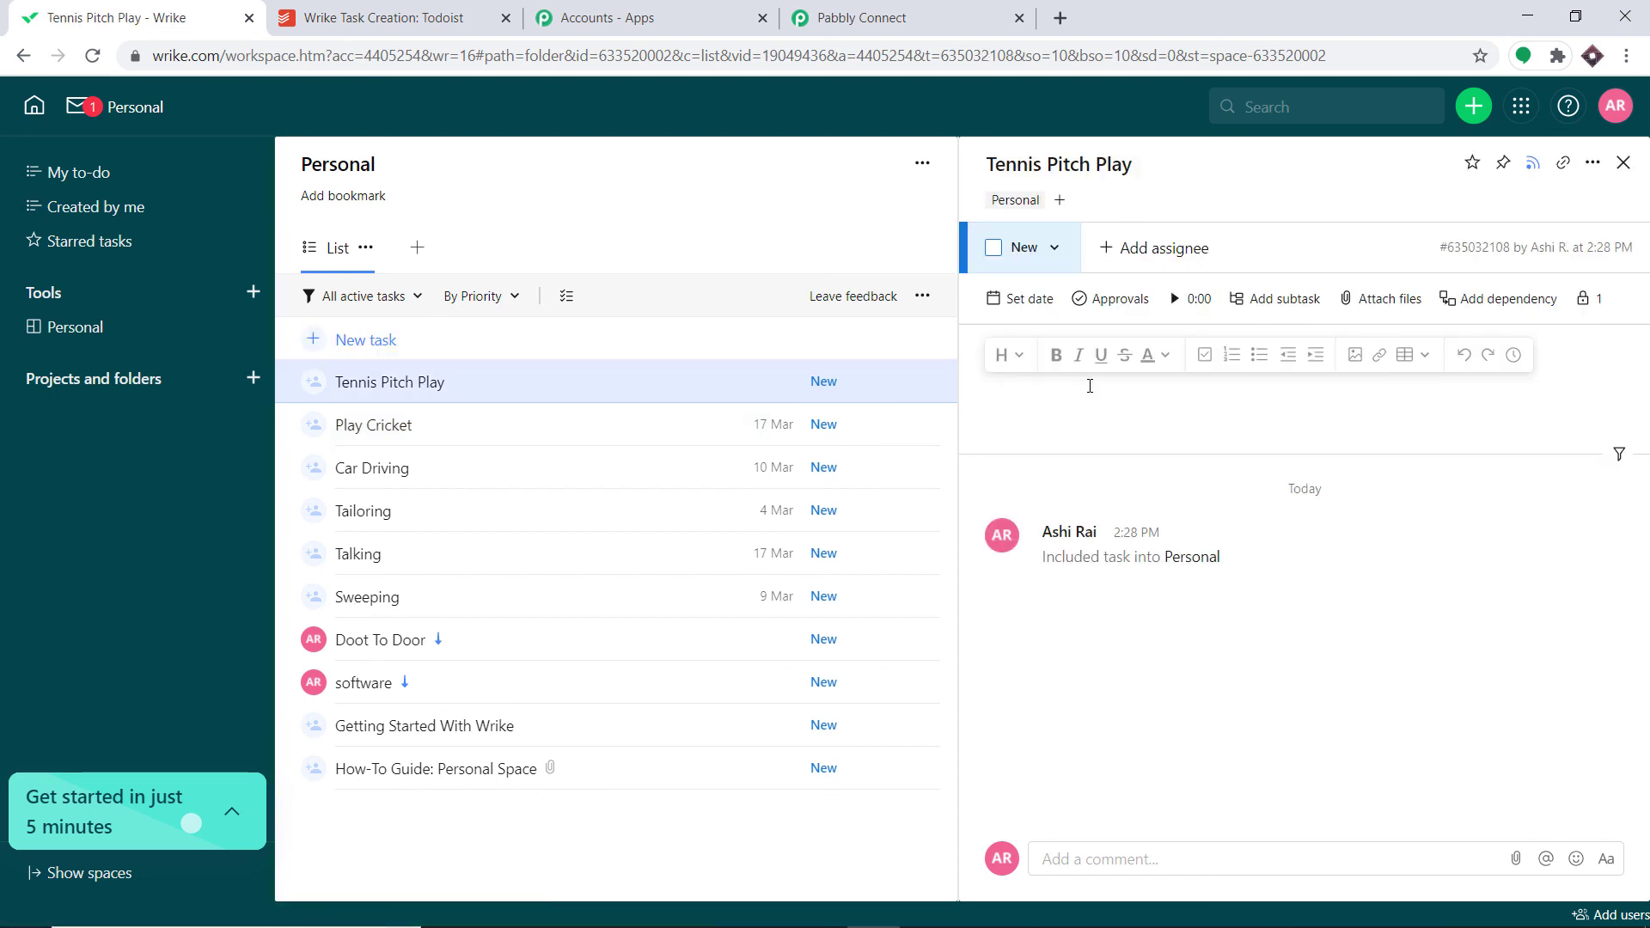
text(ennis is awesome)
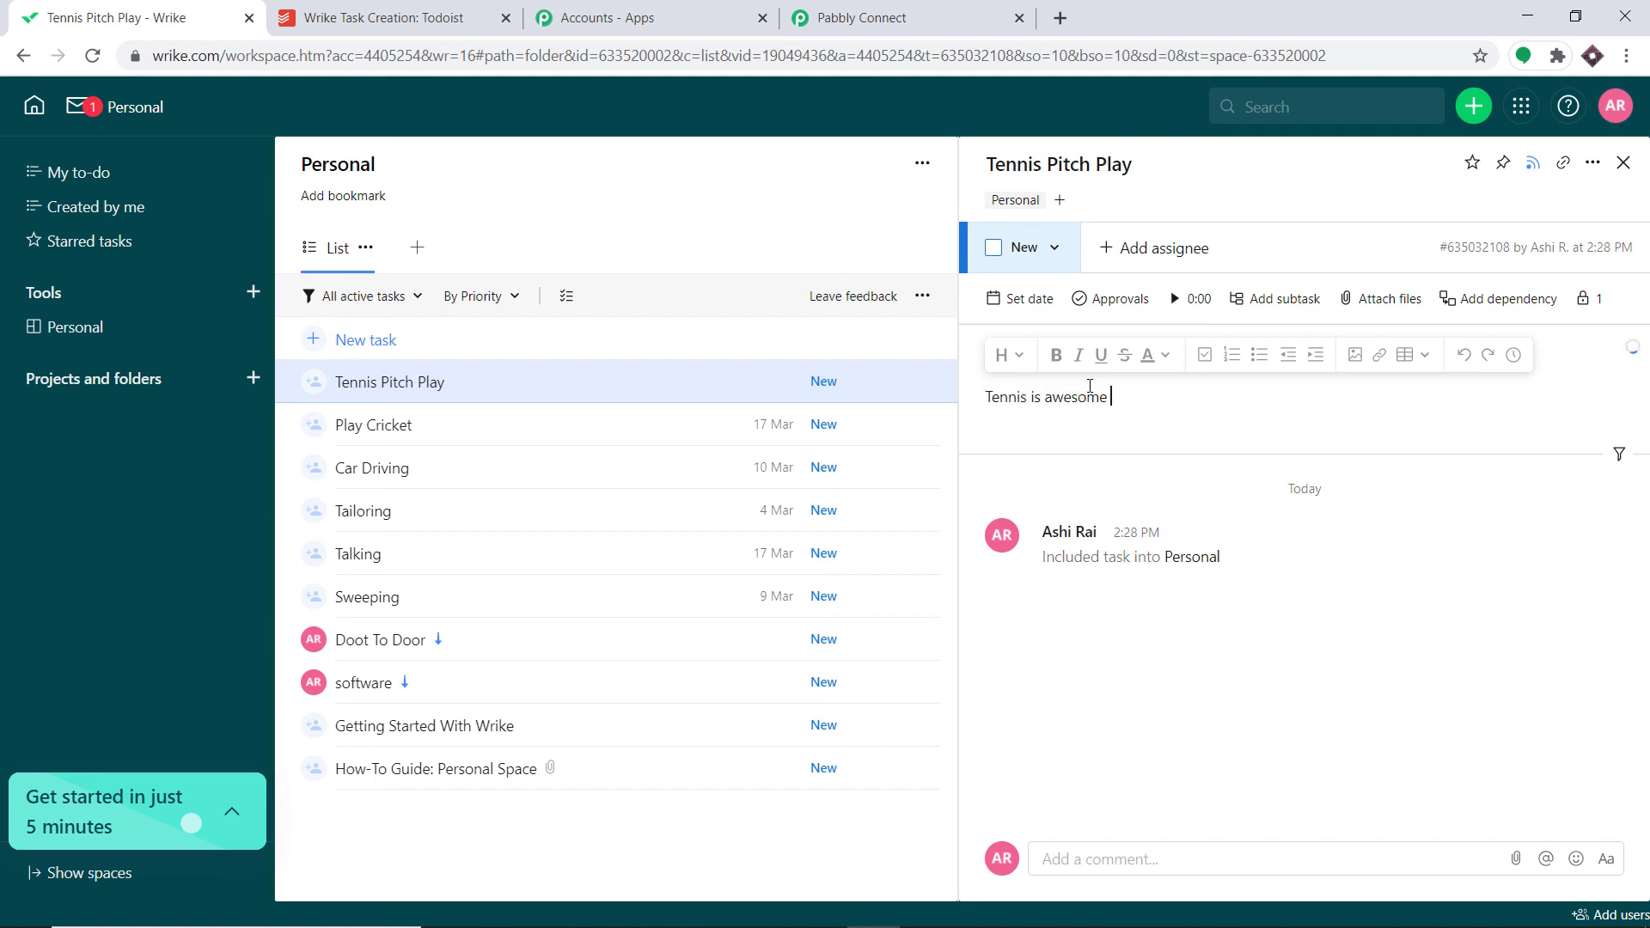
Schedule the Tennis Pitch Play task with start date 17/02/2021 and due date 23/03/2021, and save the dates.
click(1030, 301)
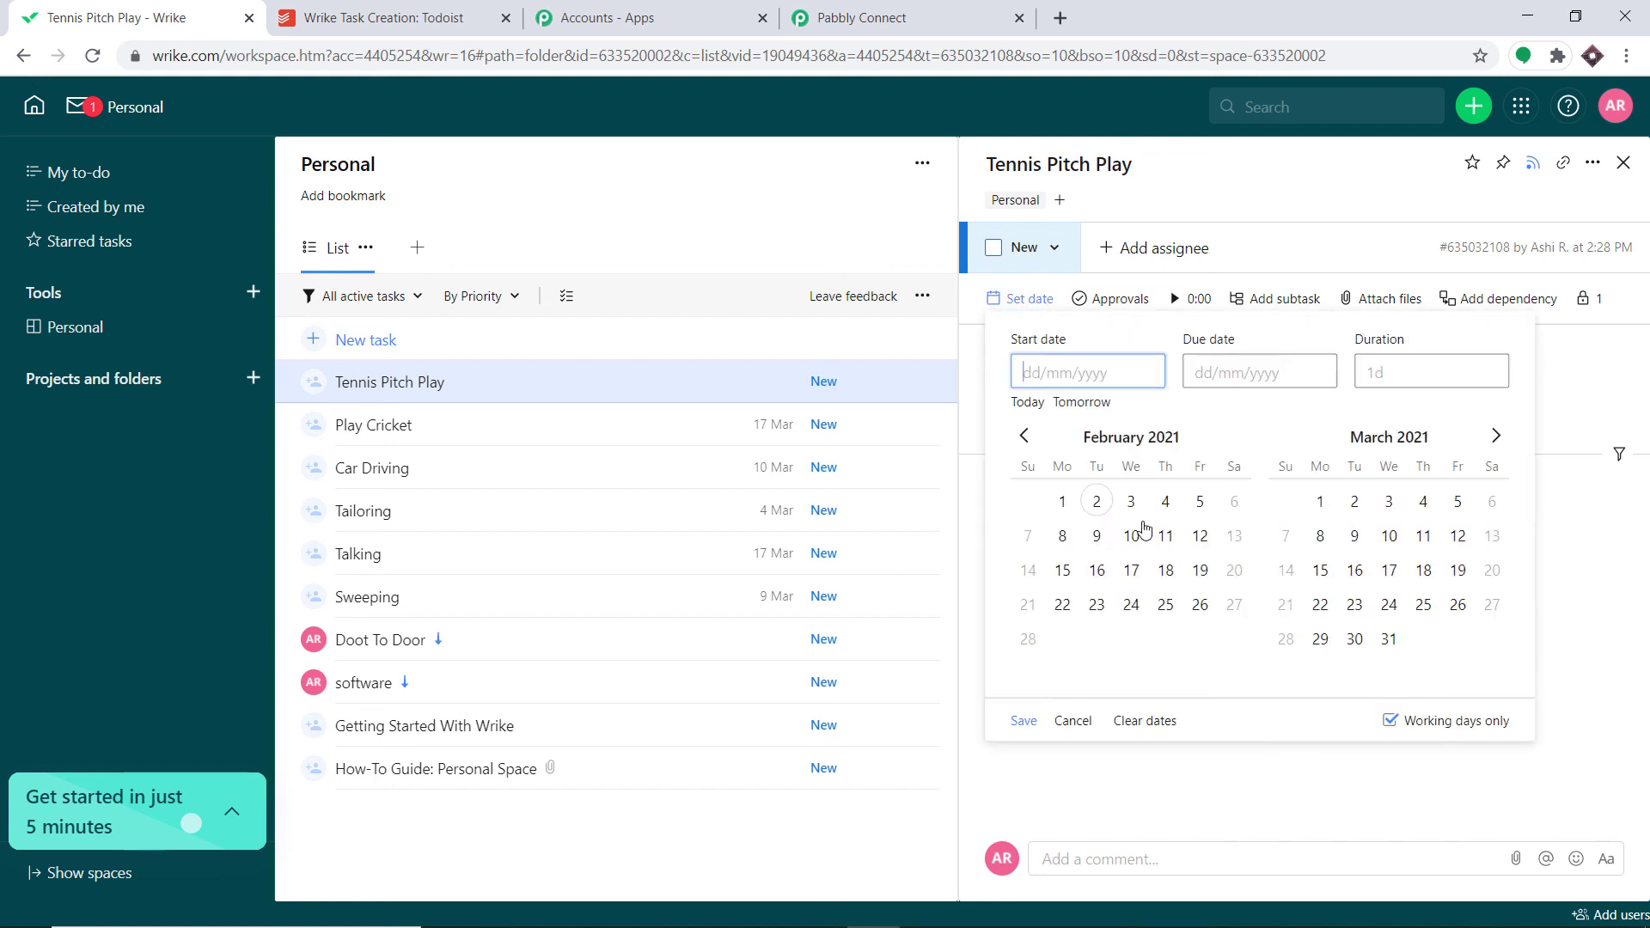
click(1131, 570)
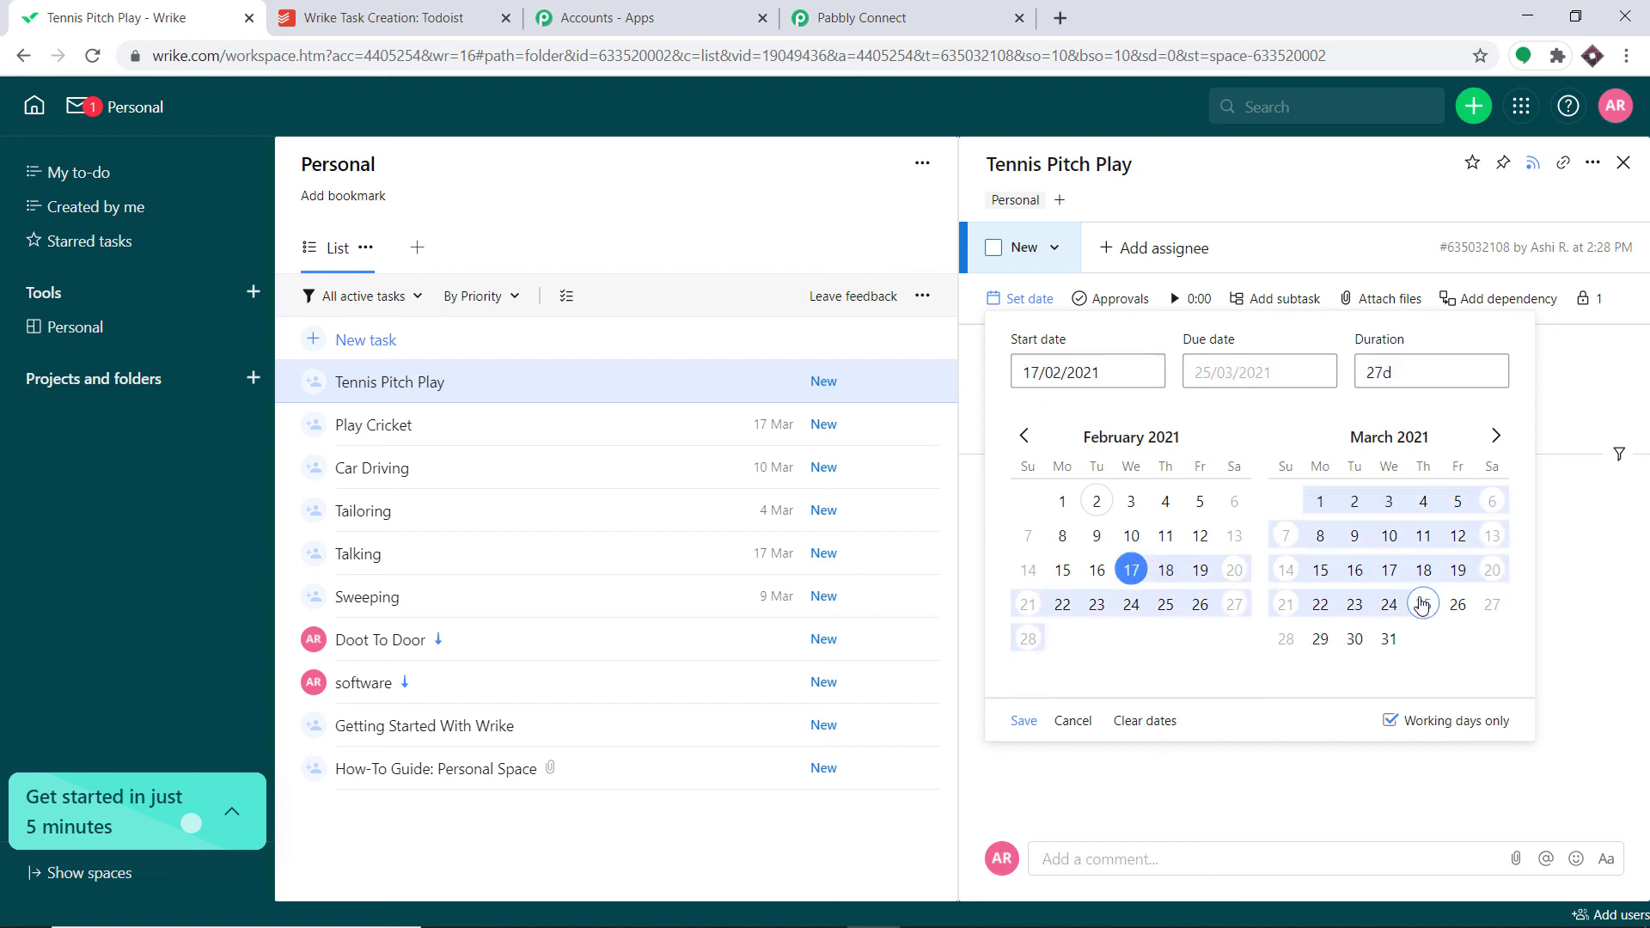
click(1357, 606)
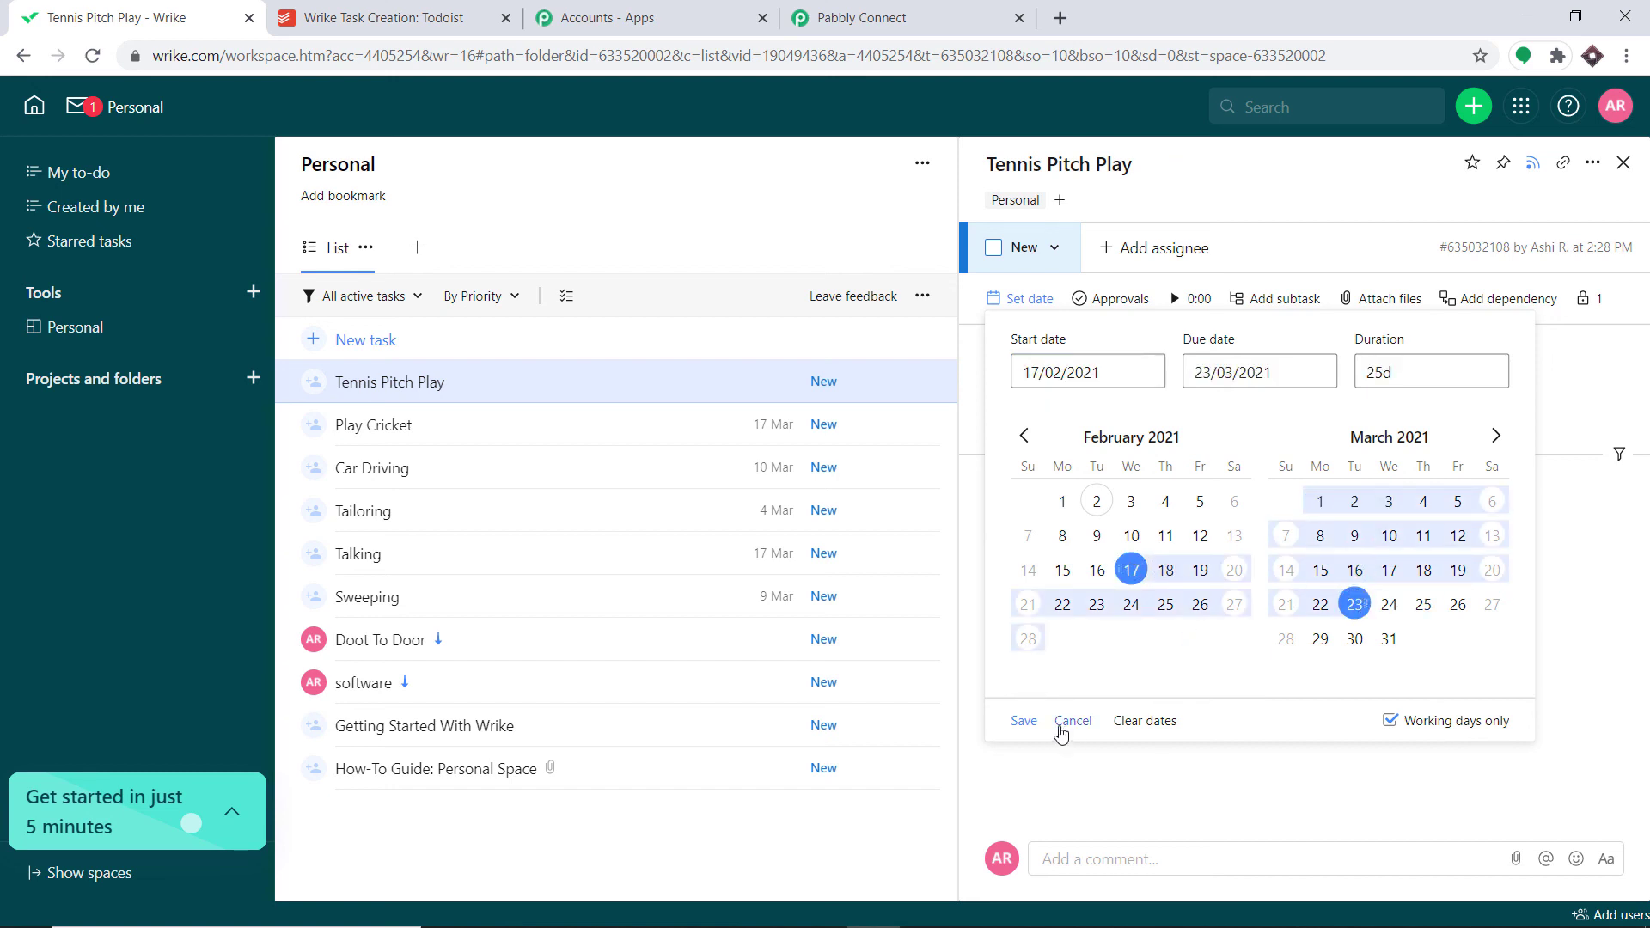
click(1023, 722)
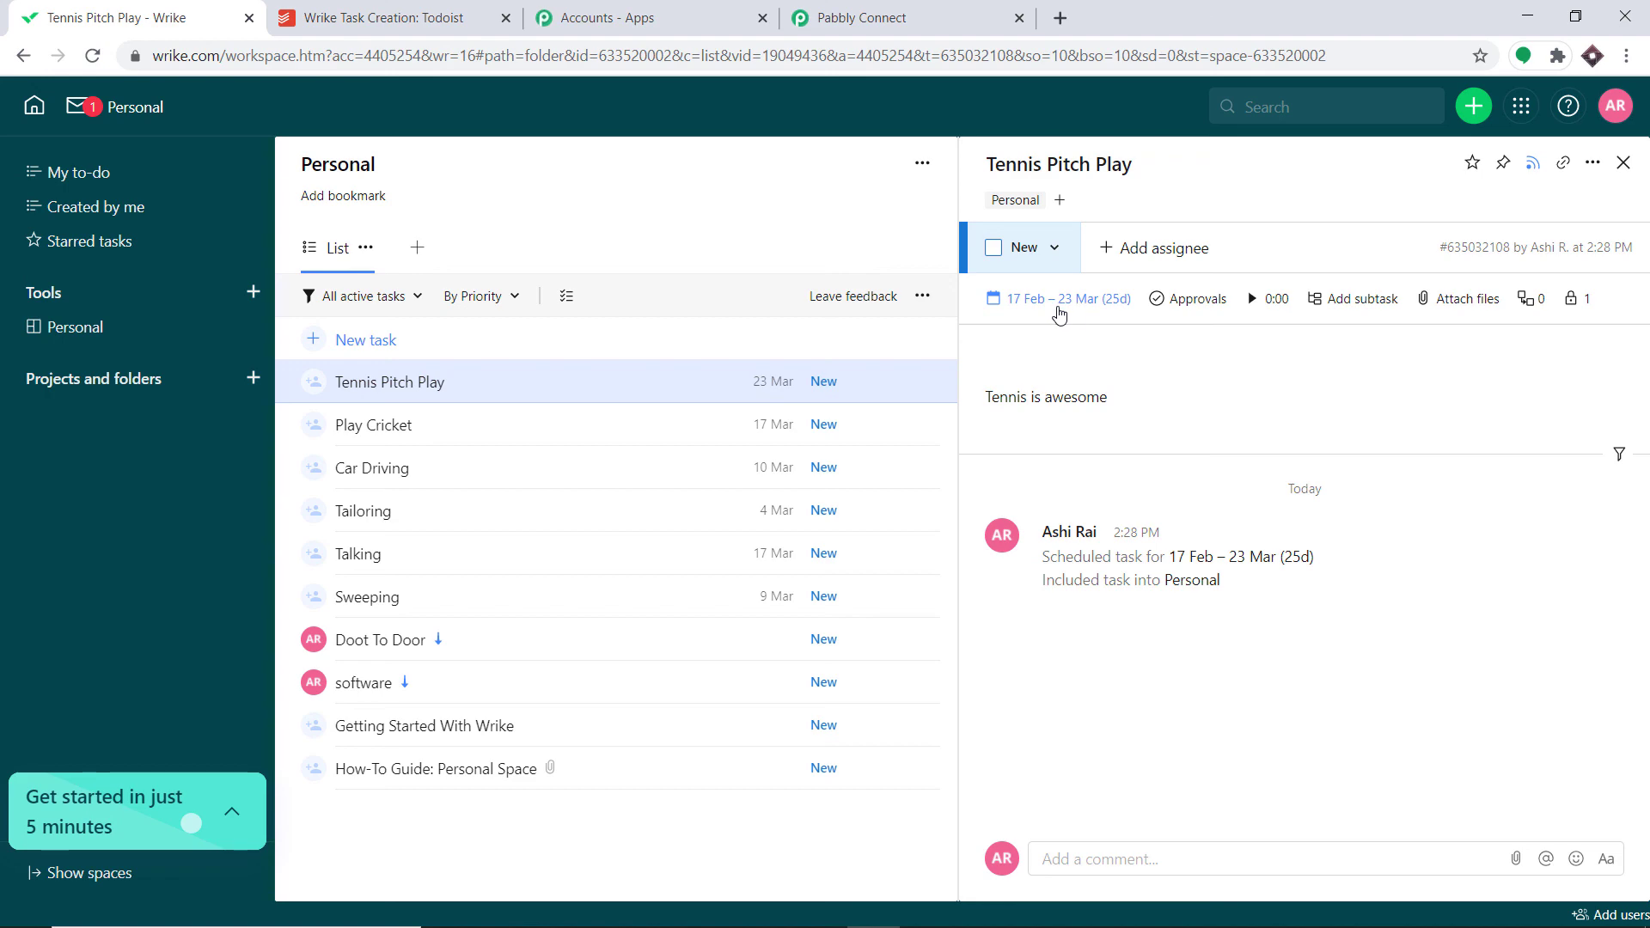
Switch to Todoist and refresh the Wrike Task Creation project to check for the Tennis Pitch Play task.
click(378, 18)
click(86, 56)
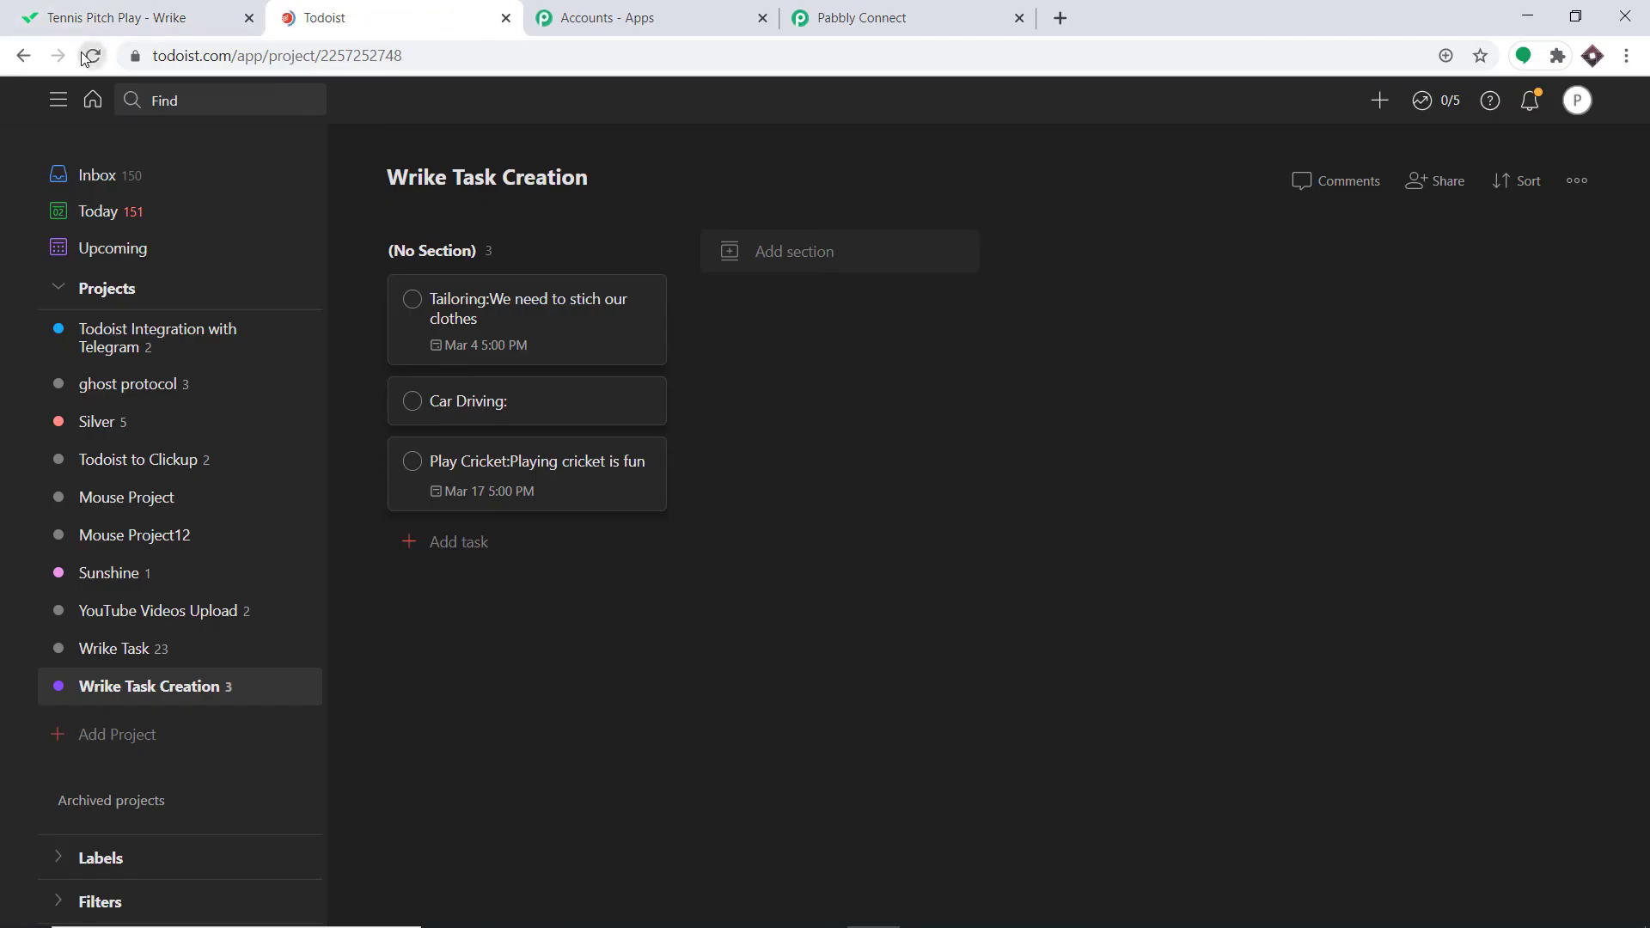